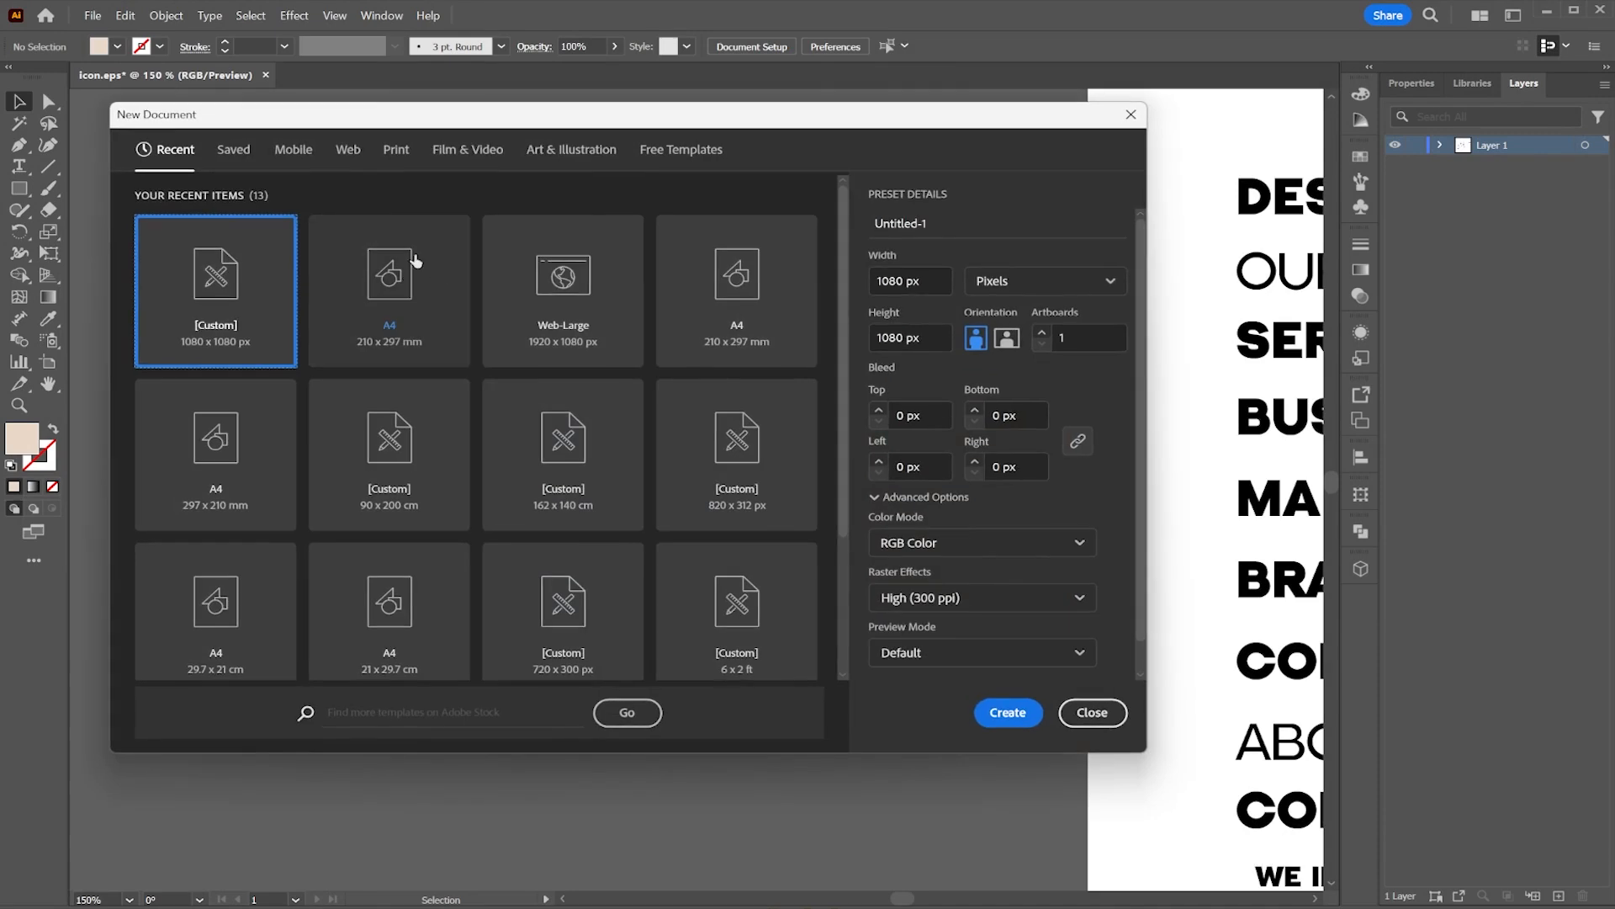
Step: Create a new A4 print document, 210 × 297 mm in CMYK at 300 ppi, with 5 mm bleed on all sides
click(387, 152)
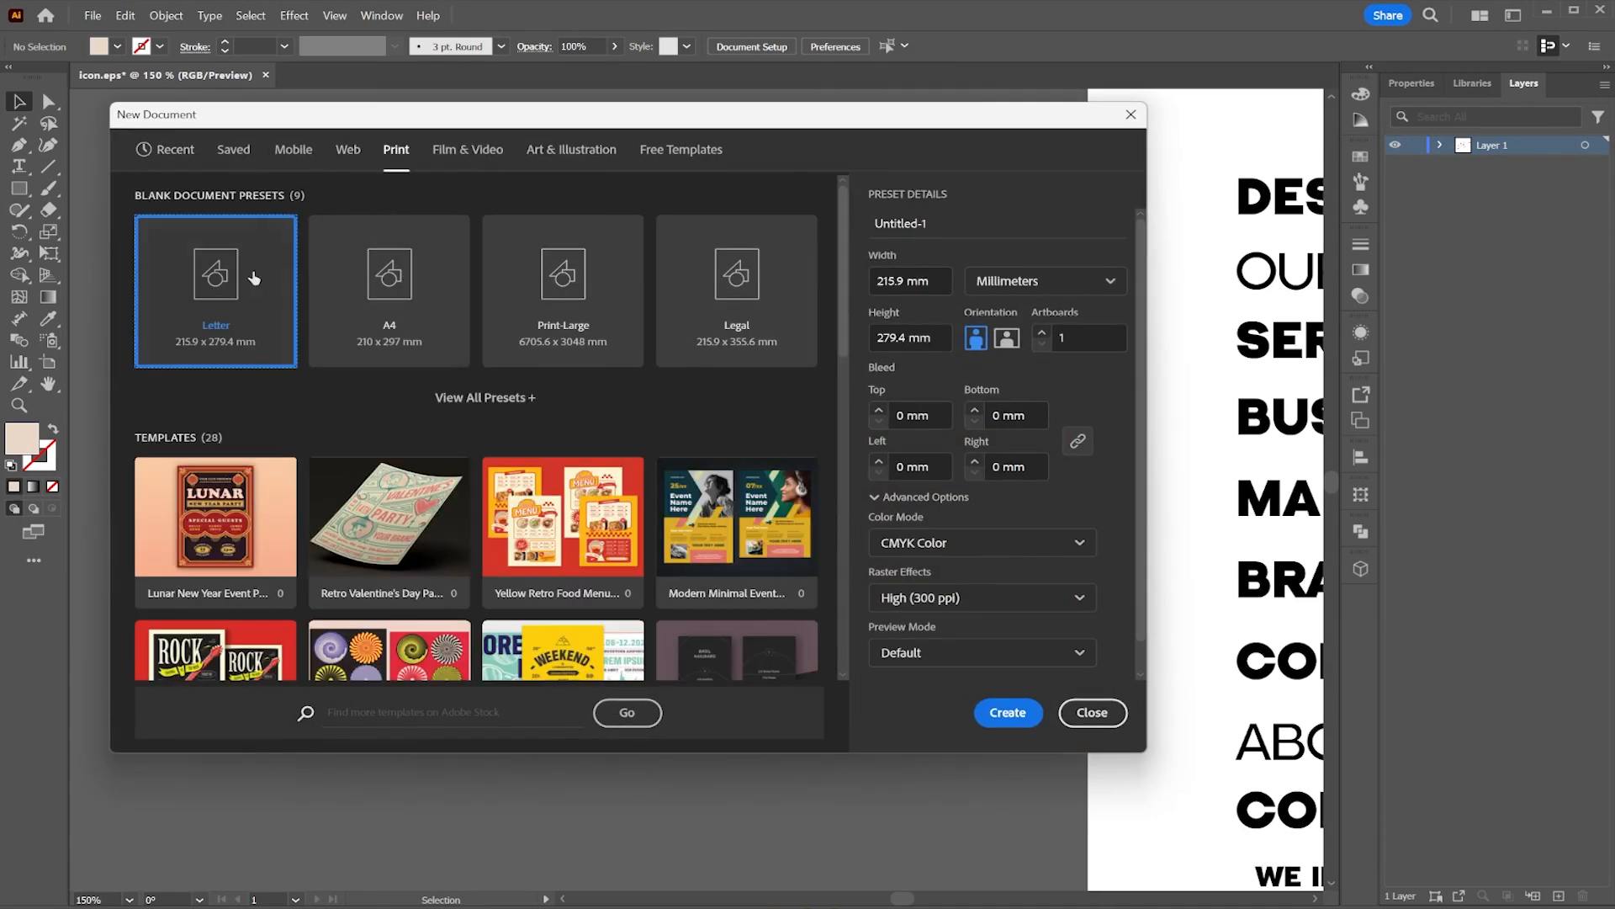
click(390, 282)
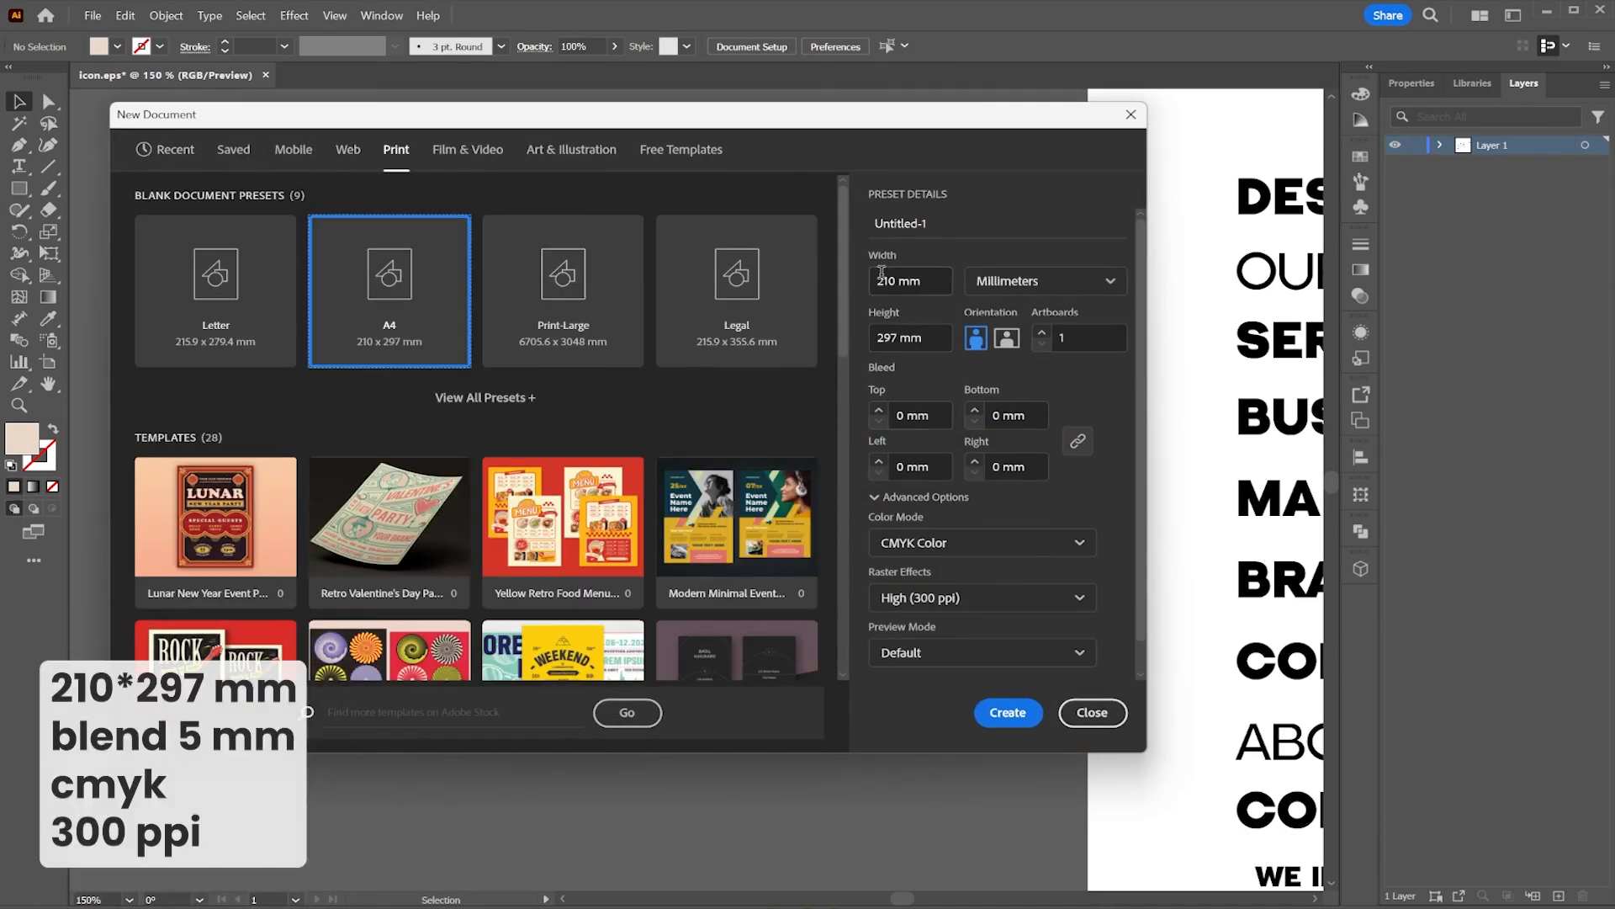
click(879, 410)
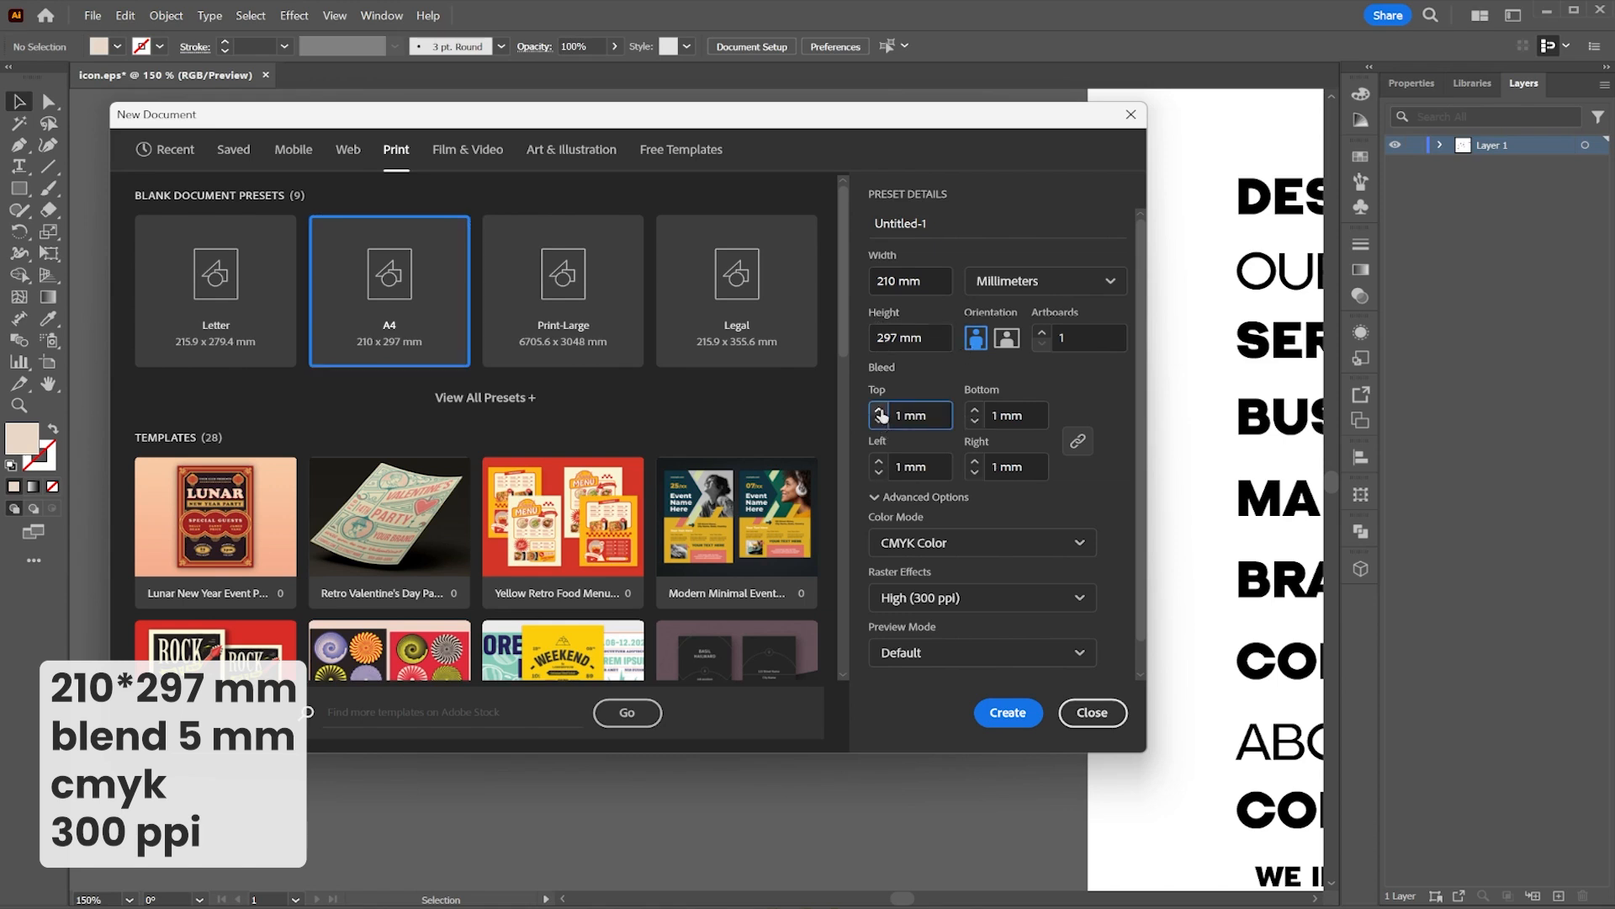
click(879, 410)
click(880, 411)
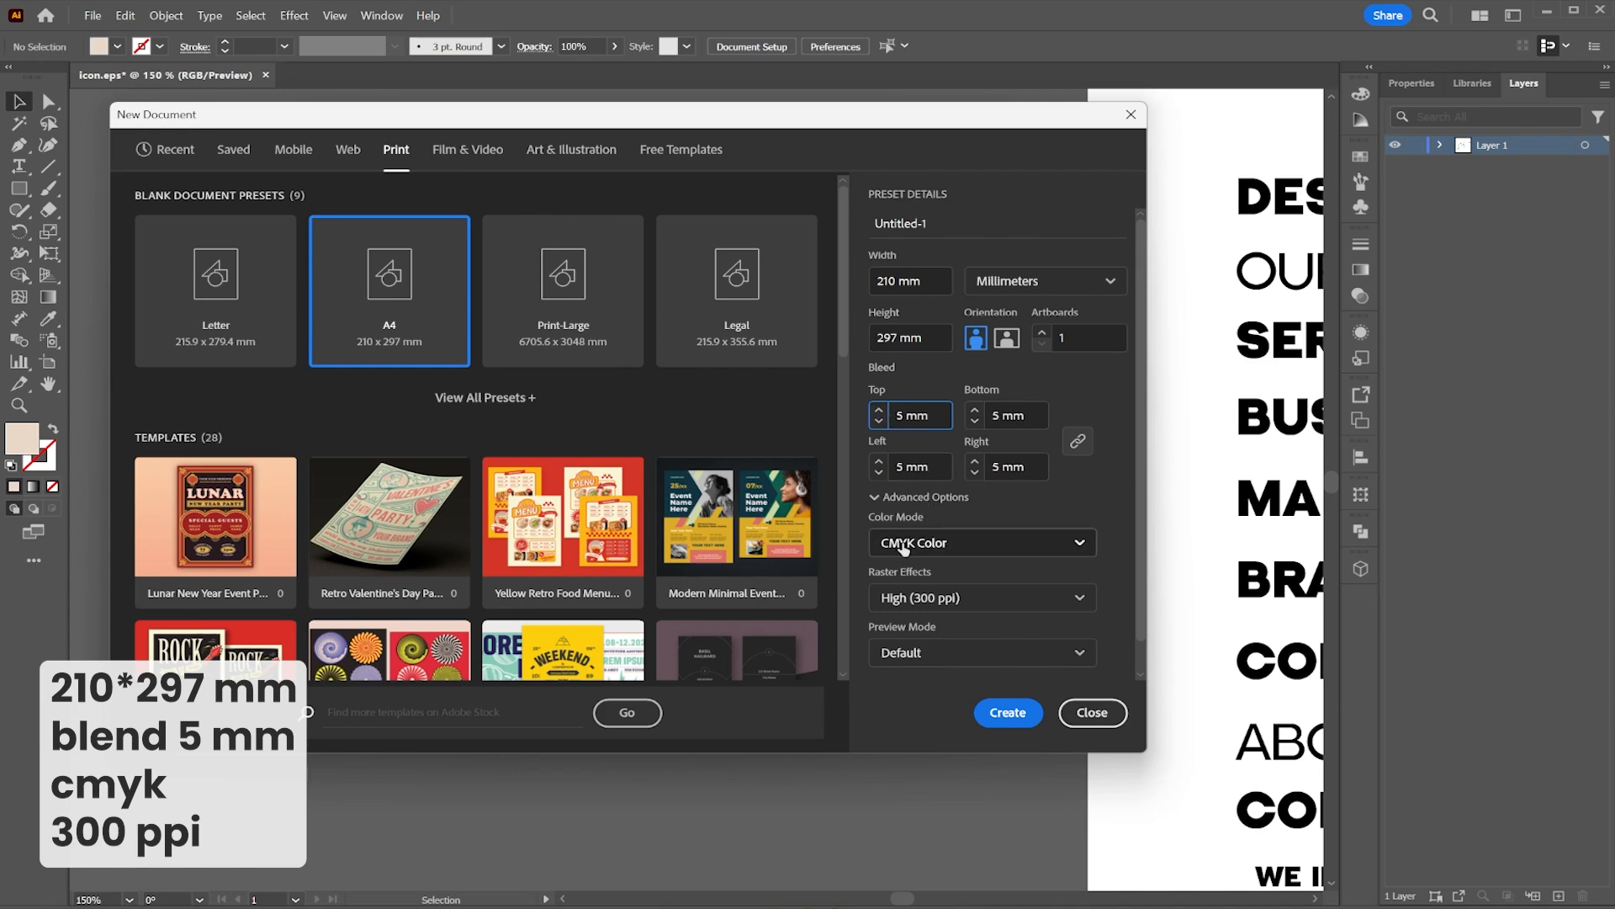
click(1014, 714)
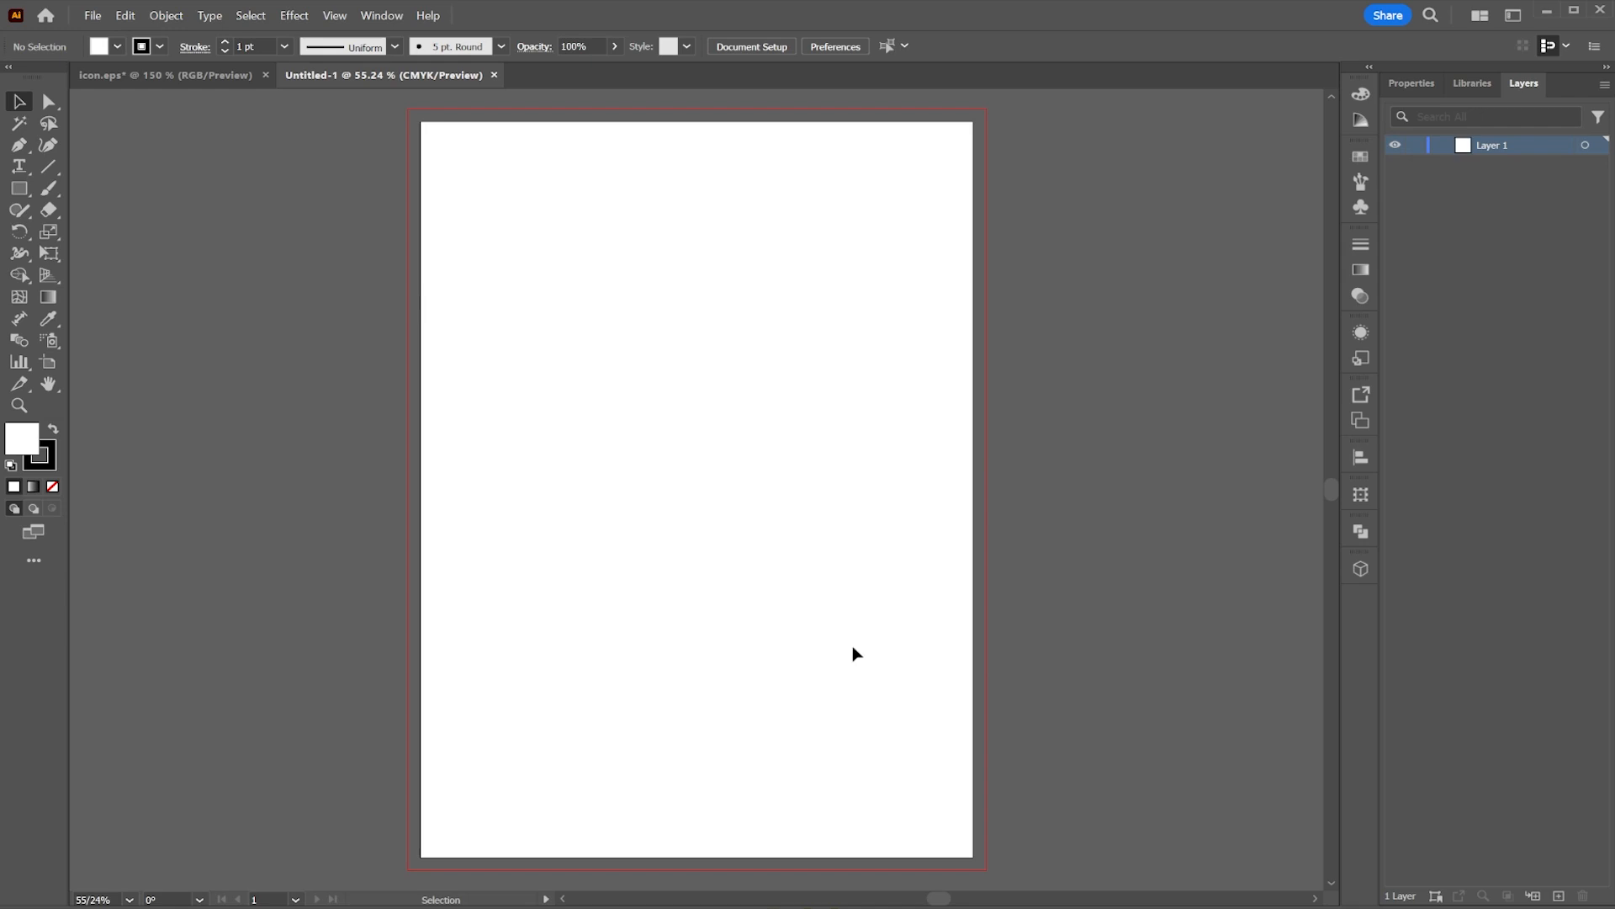
Step: Draw a rectangle about 205 × 81 mm near the top of the page, fill it light gray with no stroke, and nudge it up
click(18, 189)
drag(467, 236, 1007, 438)
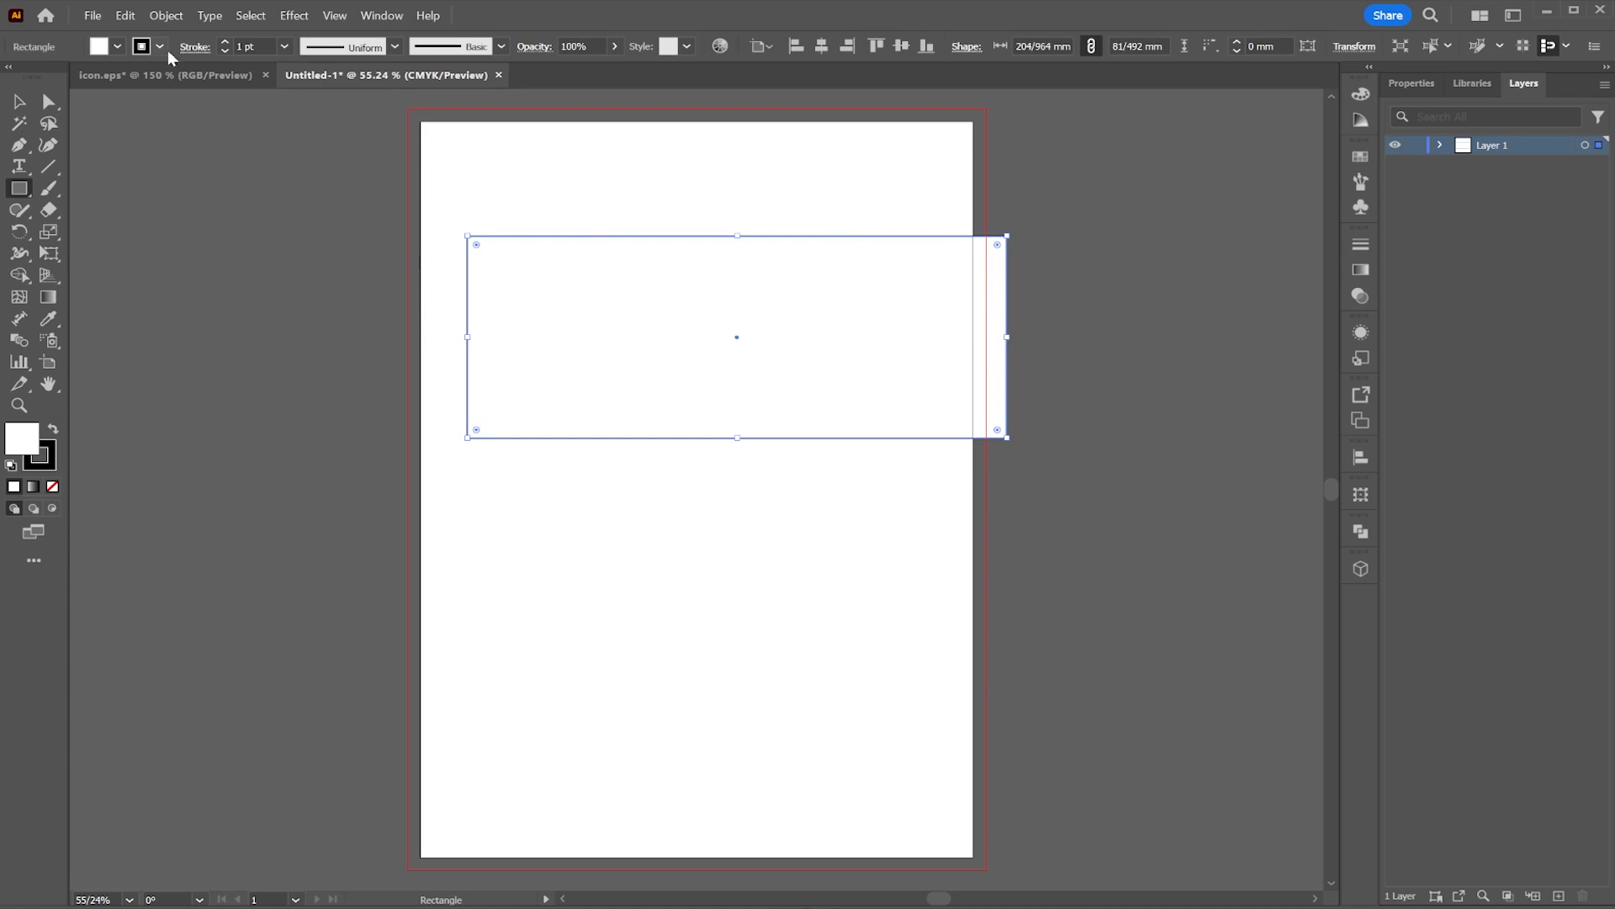
click(119, 48)
click(16, 77)
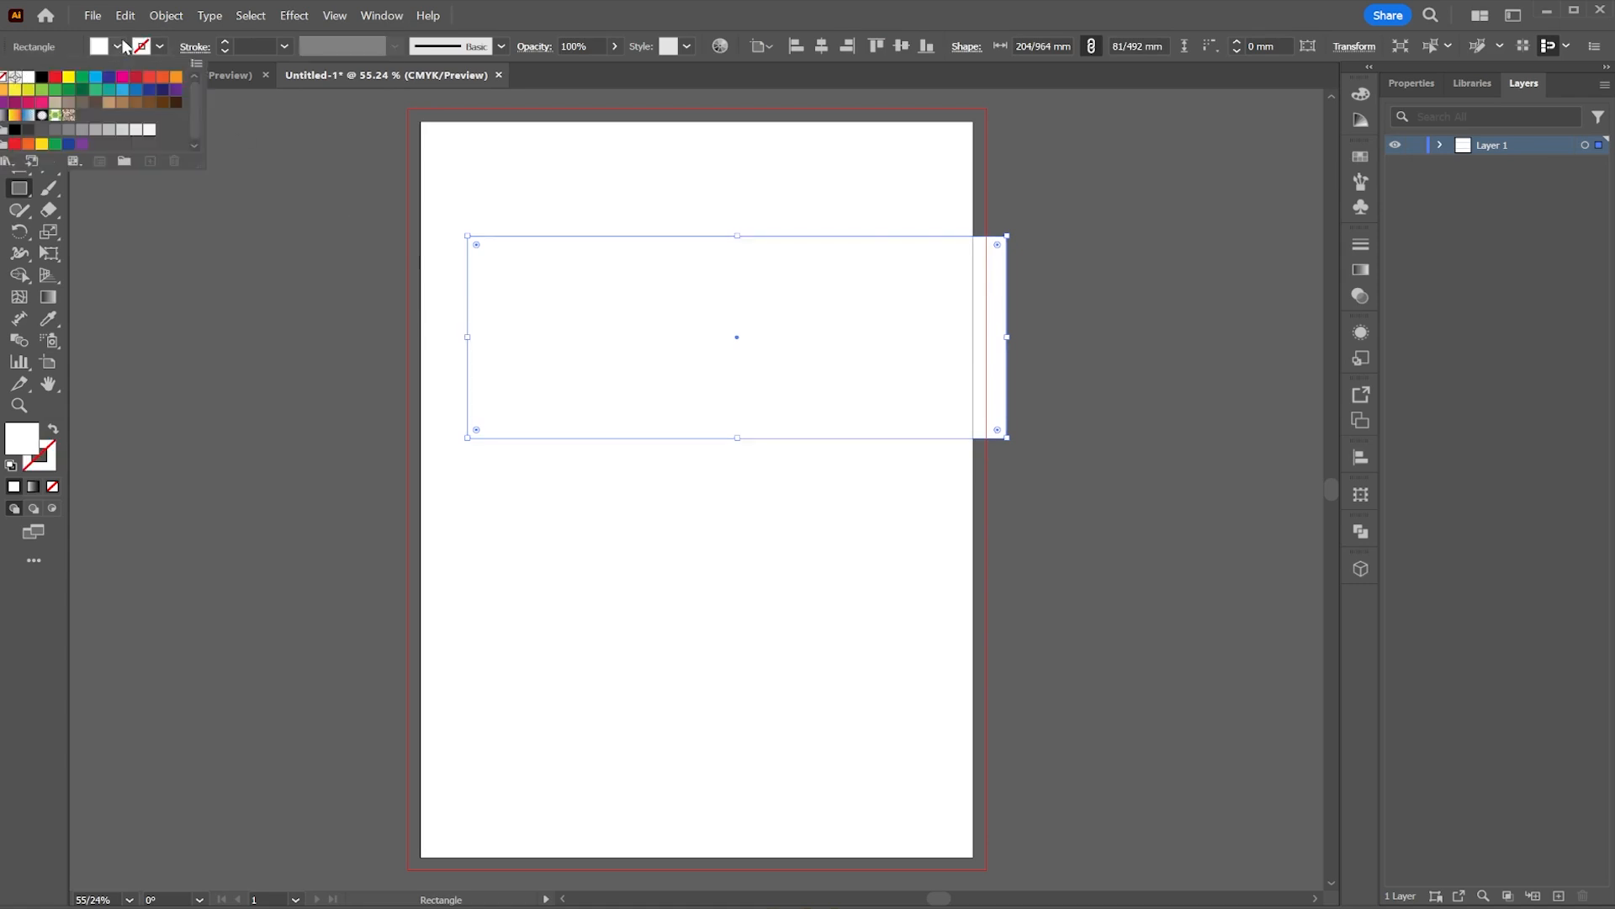
click(95, 129)
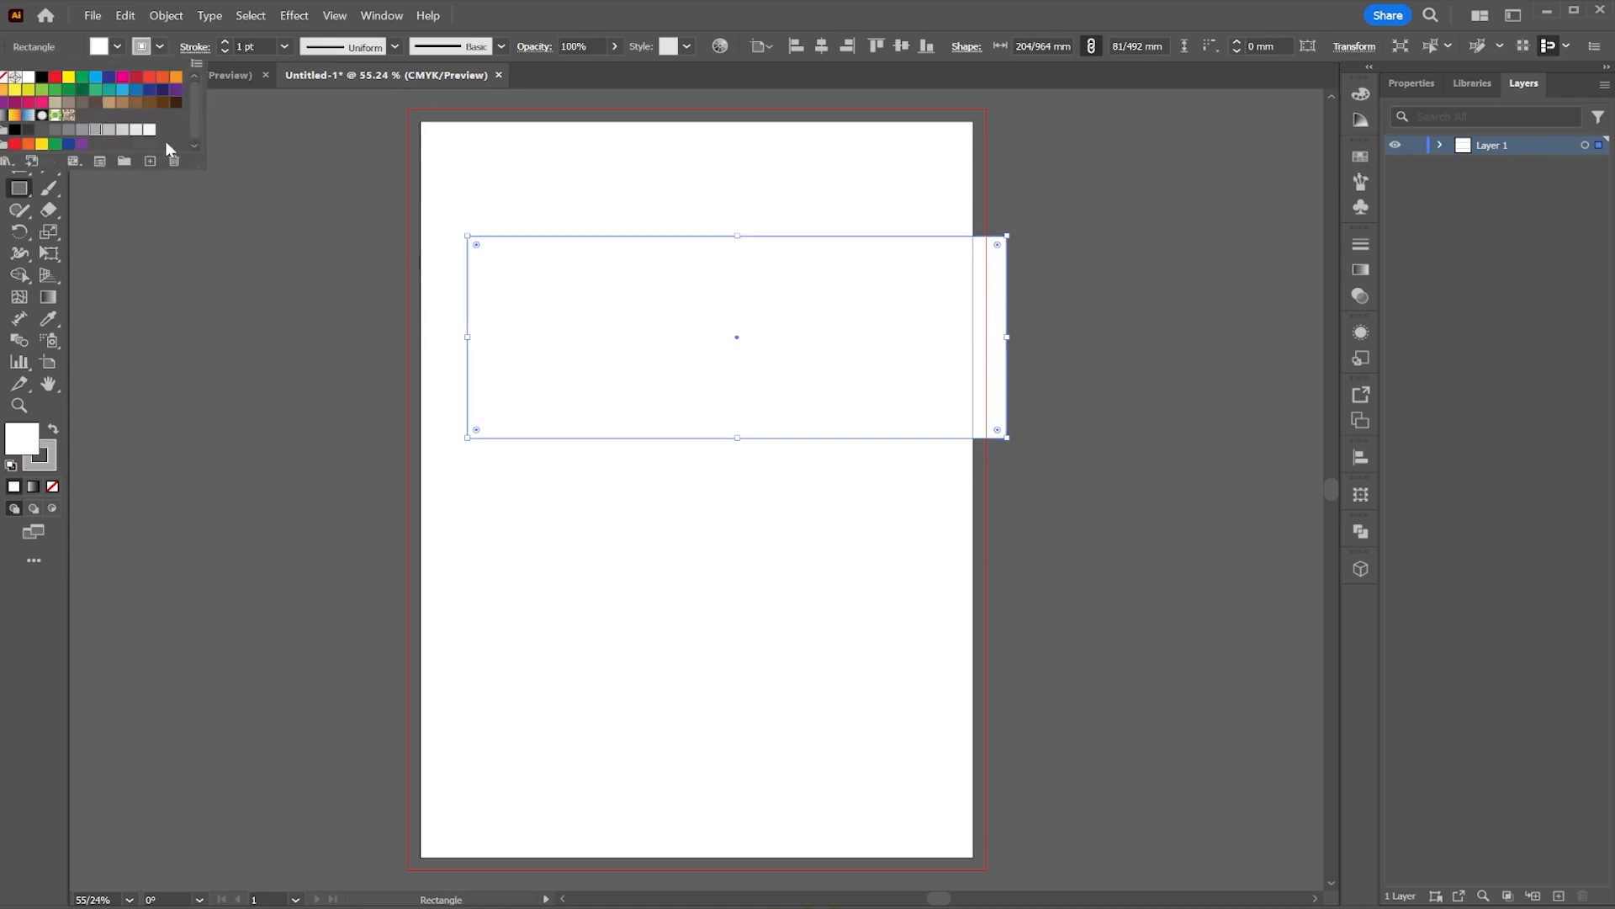
click(7, 78)
click(119, 48)
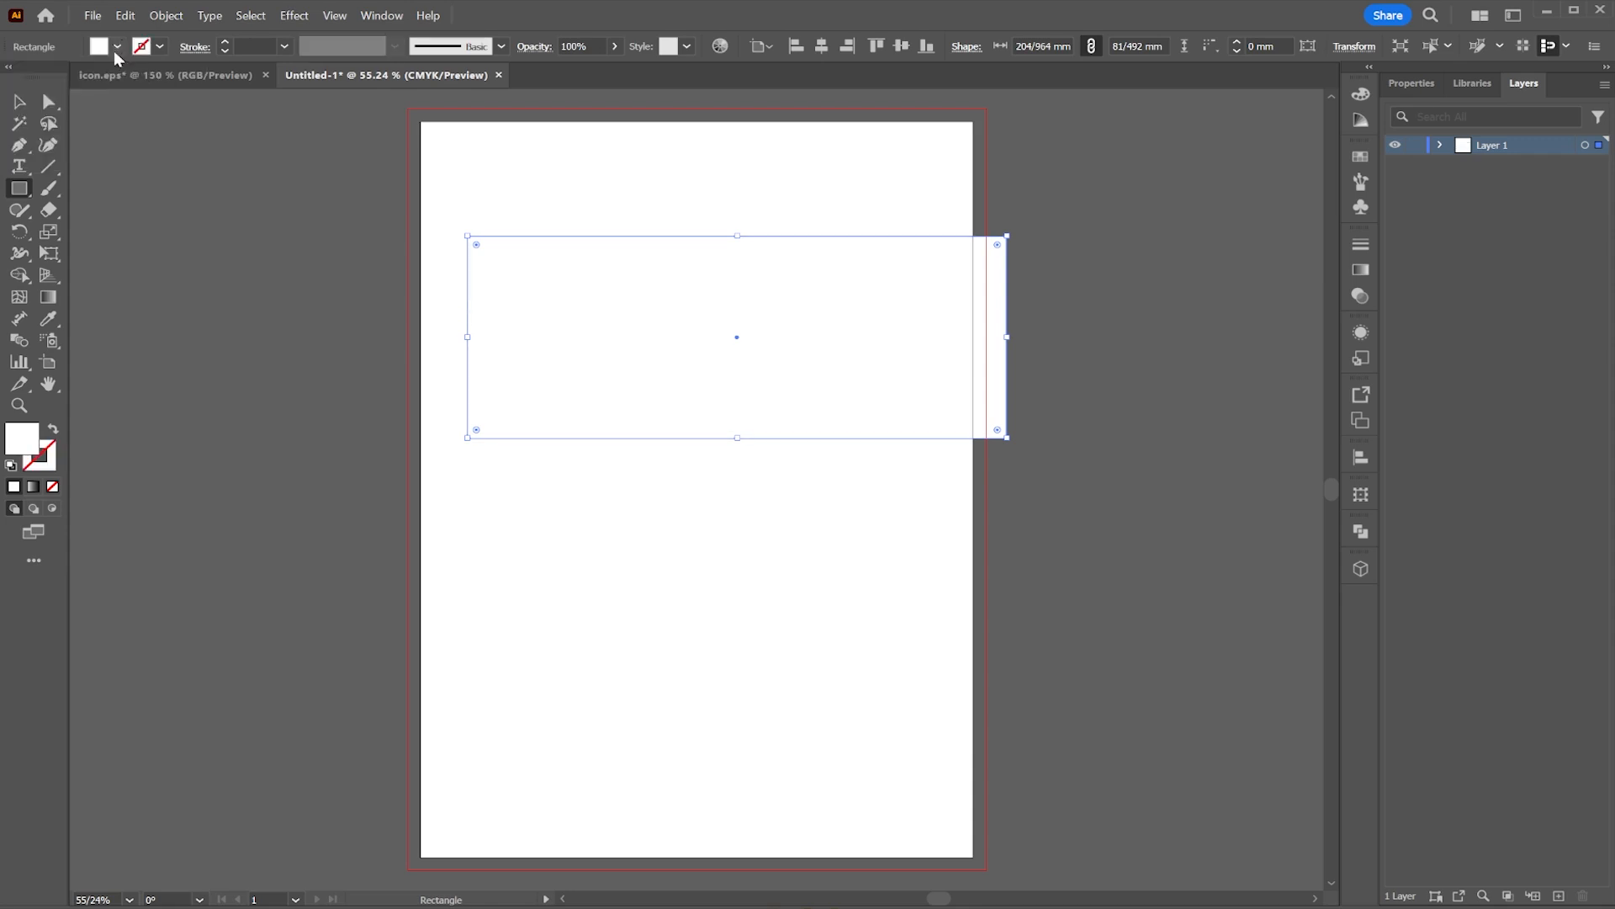
click(117, 48)
click(113, 130)
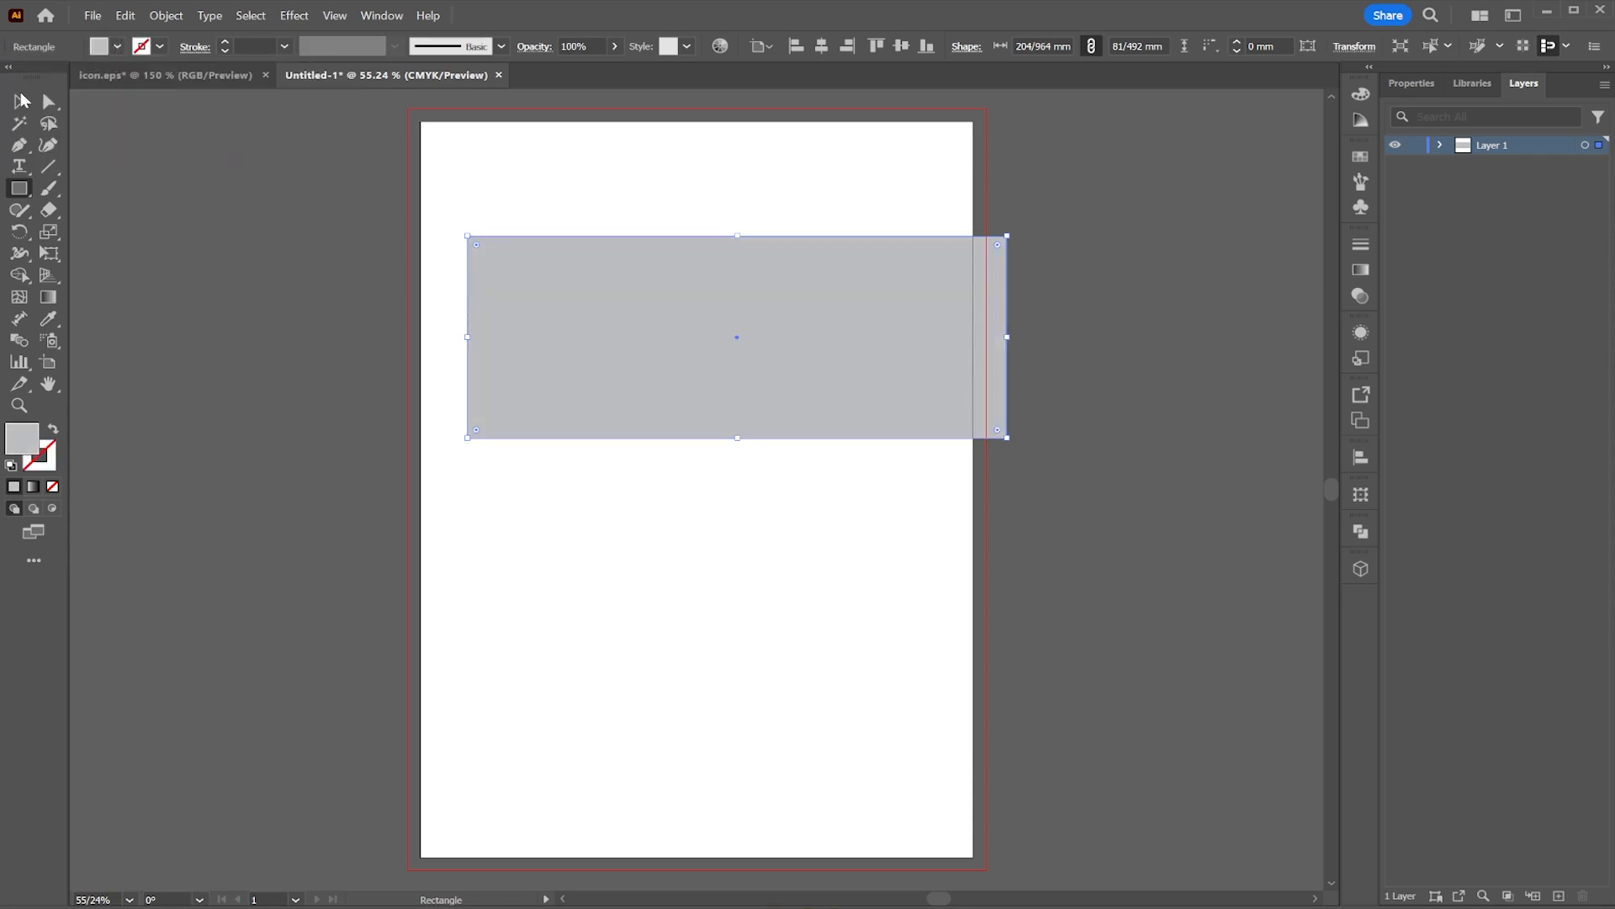
click(23, 100)
drag(649, 314, 676, 286)
Step: Copy the teal and red color squares from icon.eps and paste them beside the page in the new document
click(164, 75)
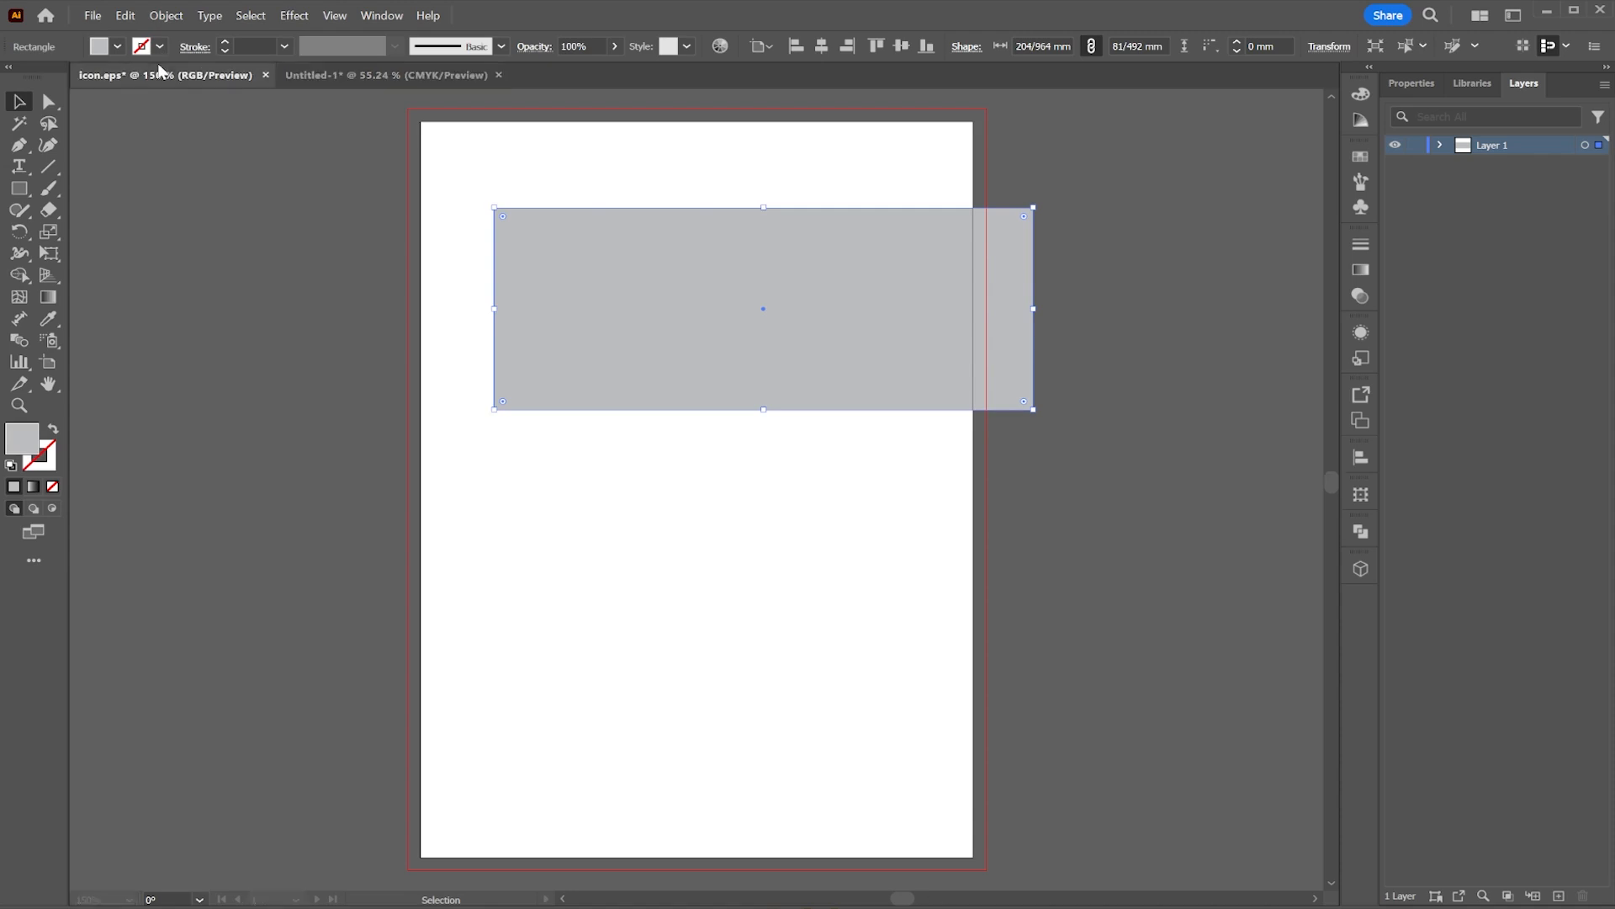
click(894, 444)
shift+click(575, 481)
key(a)
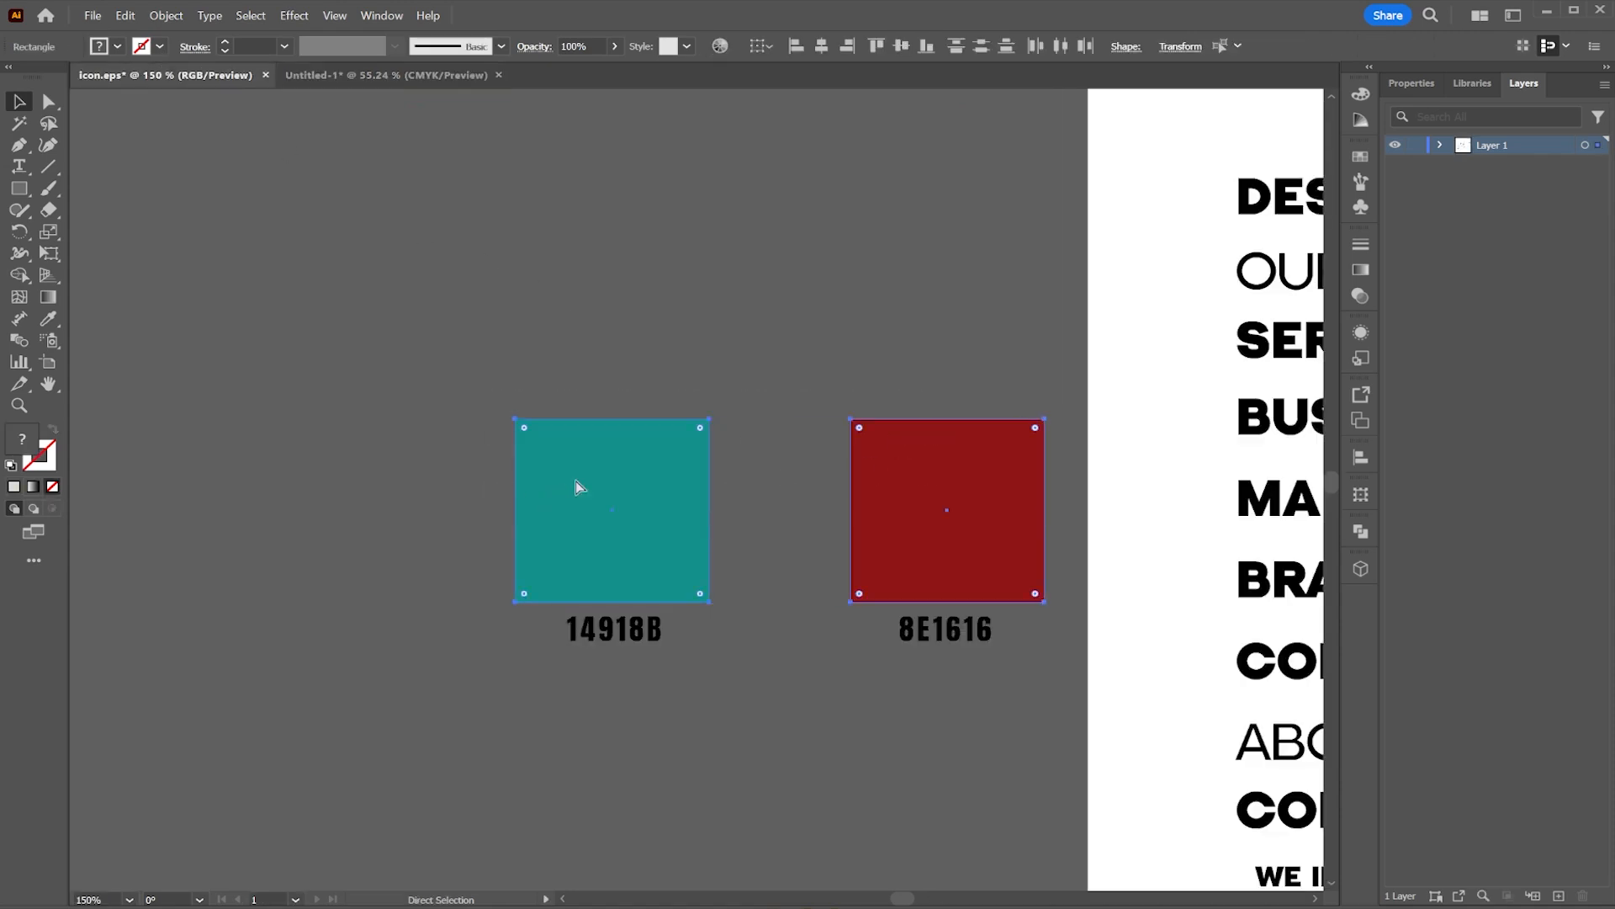
key(v)
click(345, 77)
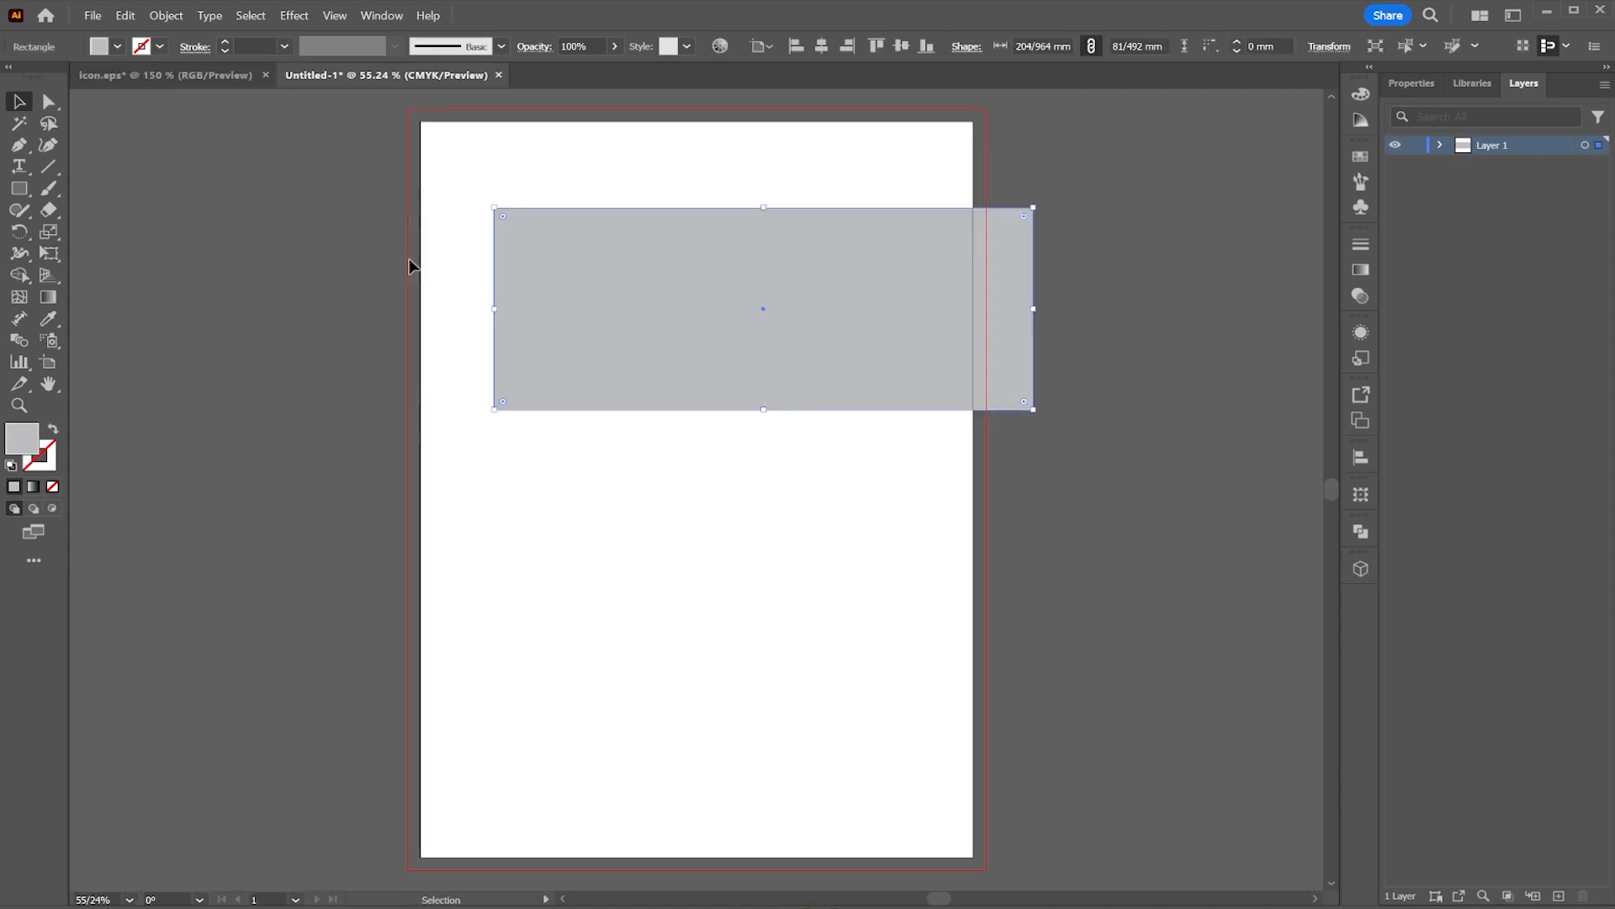
key(ctrl+v)
drag(631, 490, 184, 244)
click(118, 47)
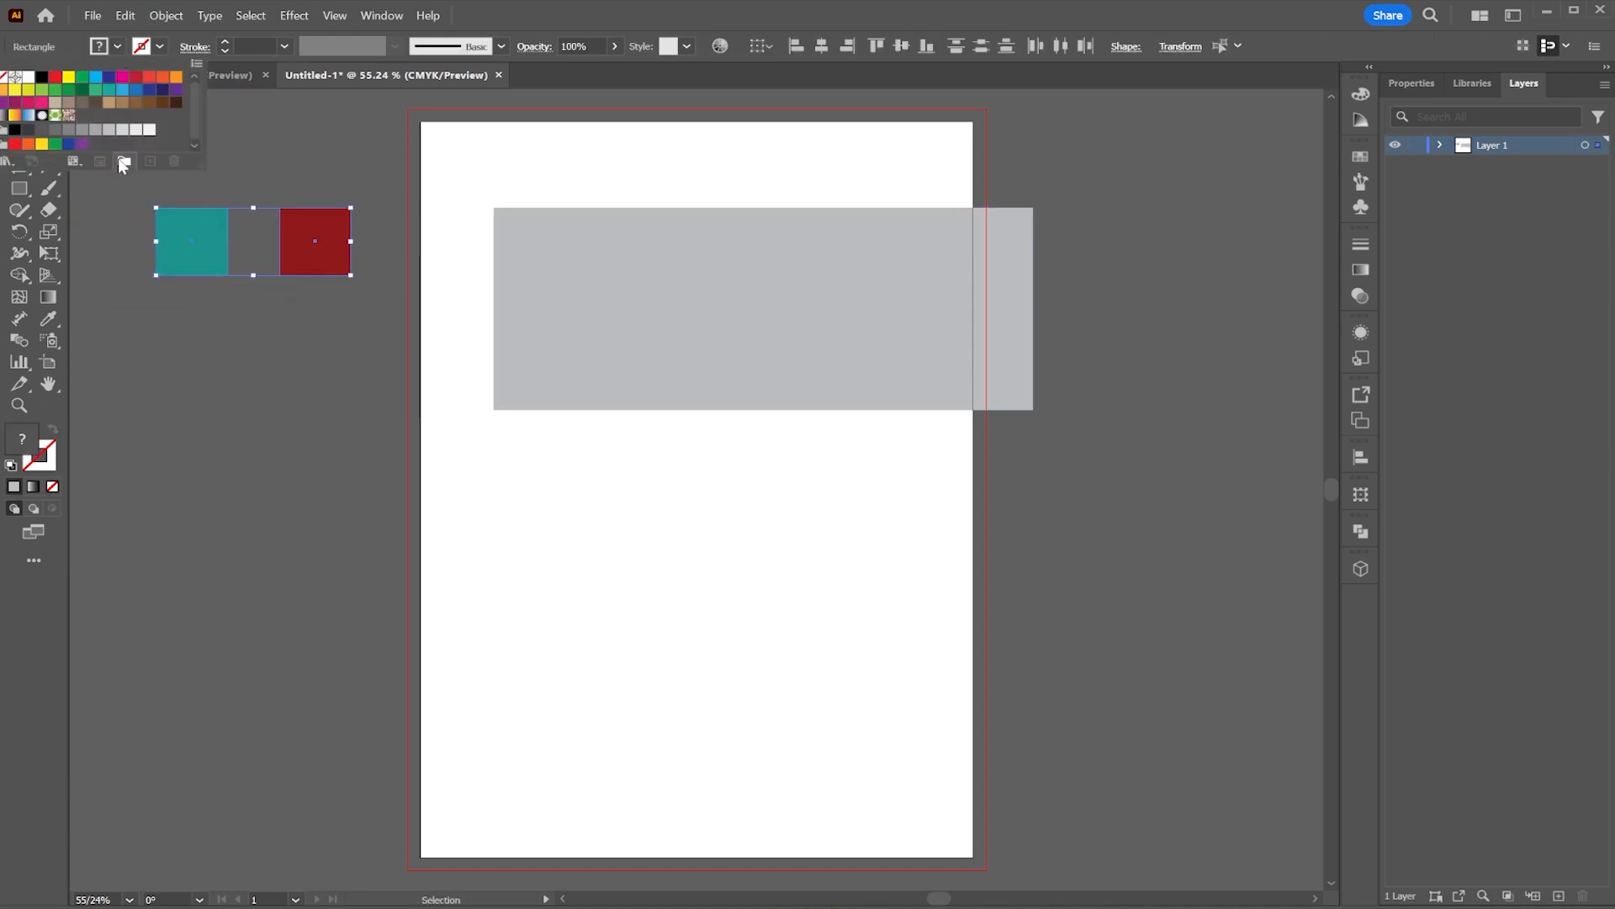
click(123, 161)
click(789, 525)
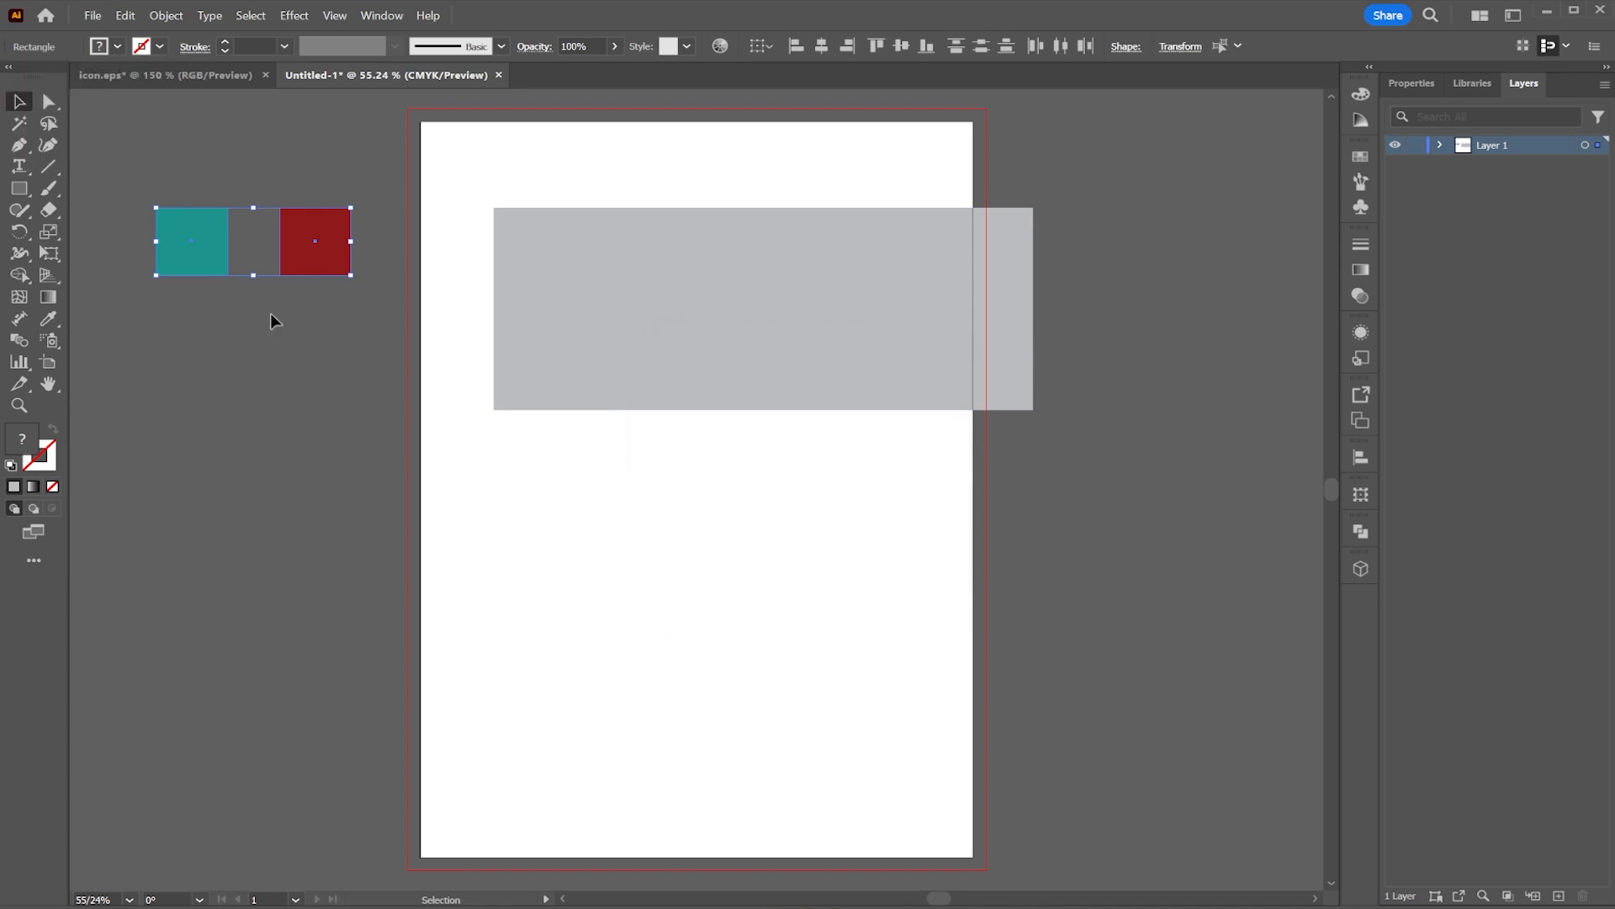
click(370, 330)
Step: Round the rectangle's right corners fully into a semicircular end
click(774, 346)
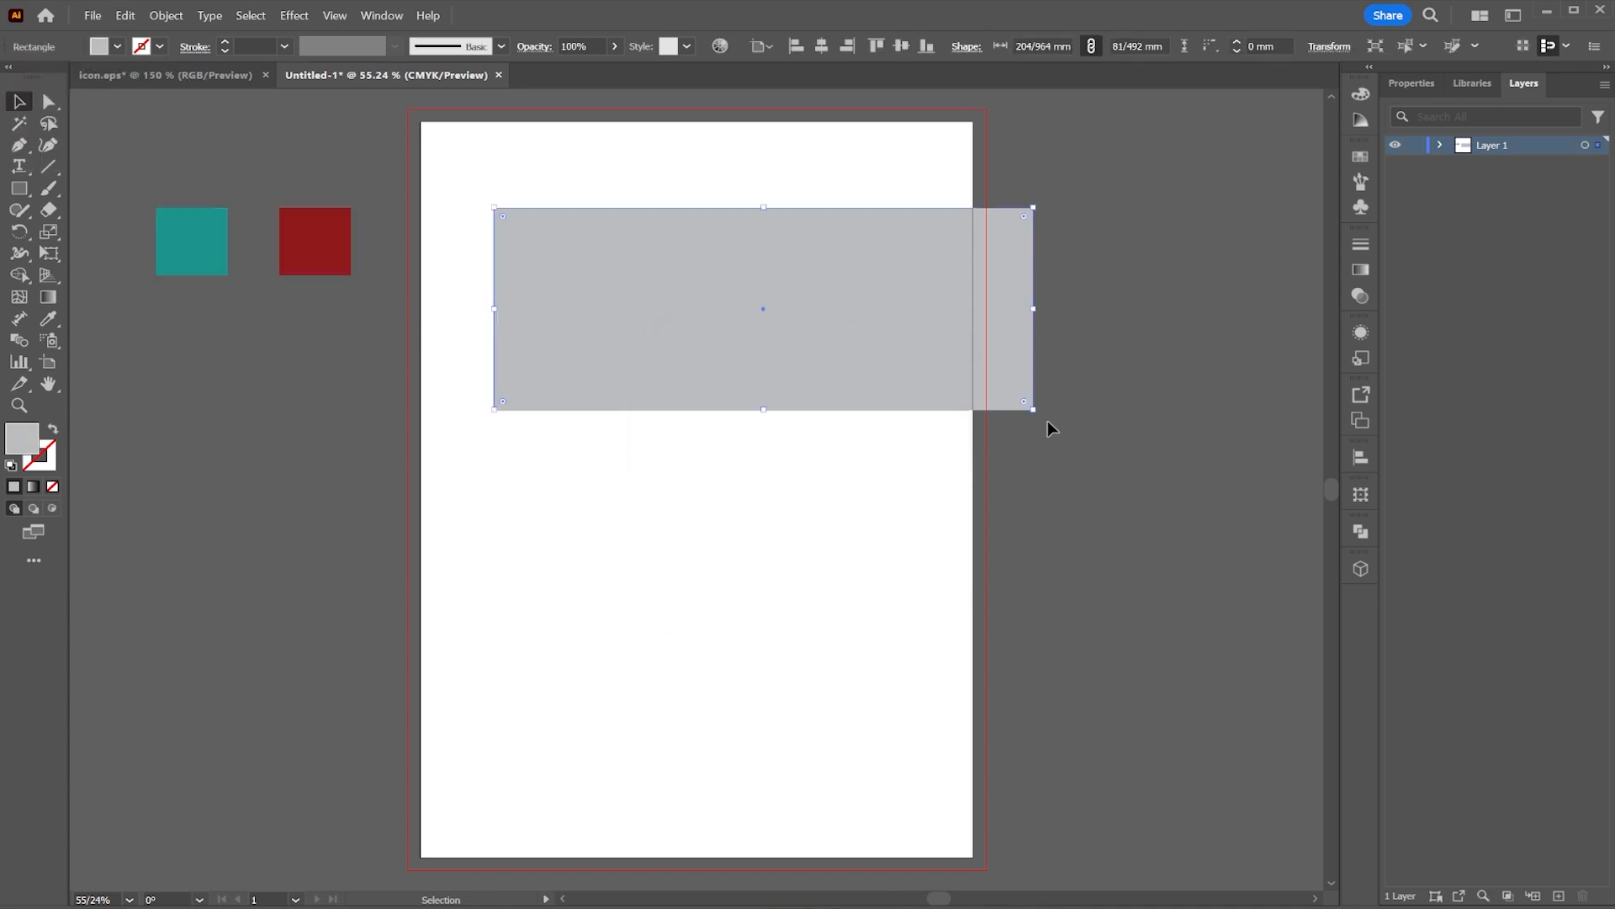
click(48, 101)
click(975, 390)
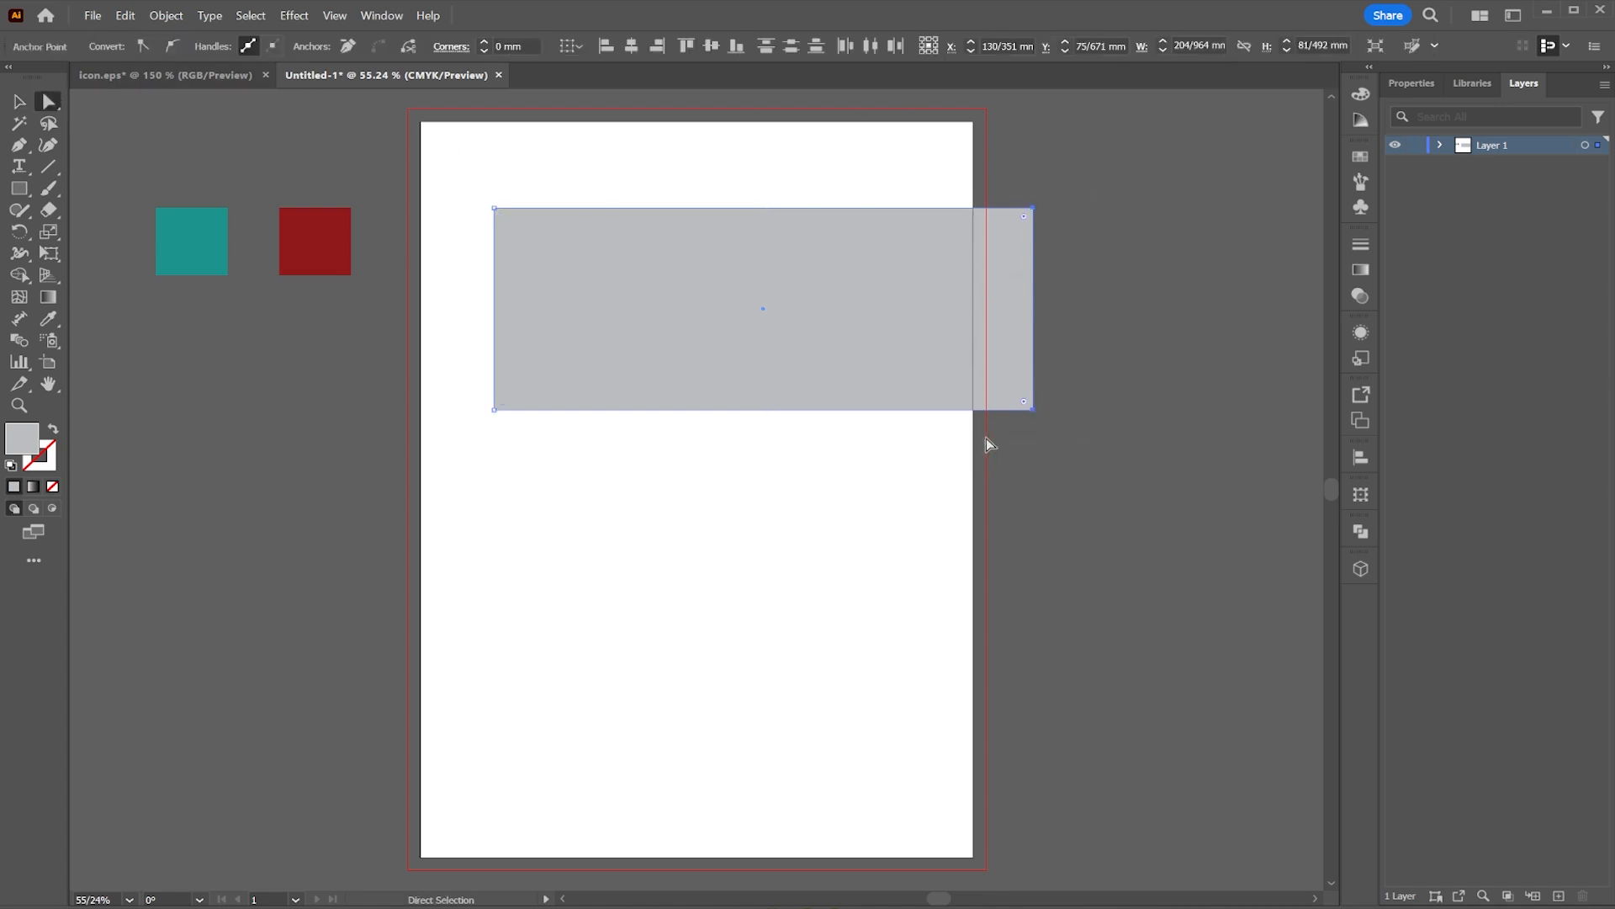
drag(1026, 408, 106, 303)
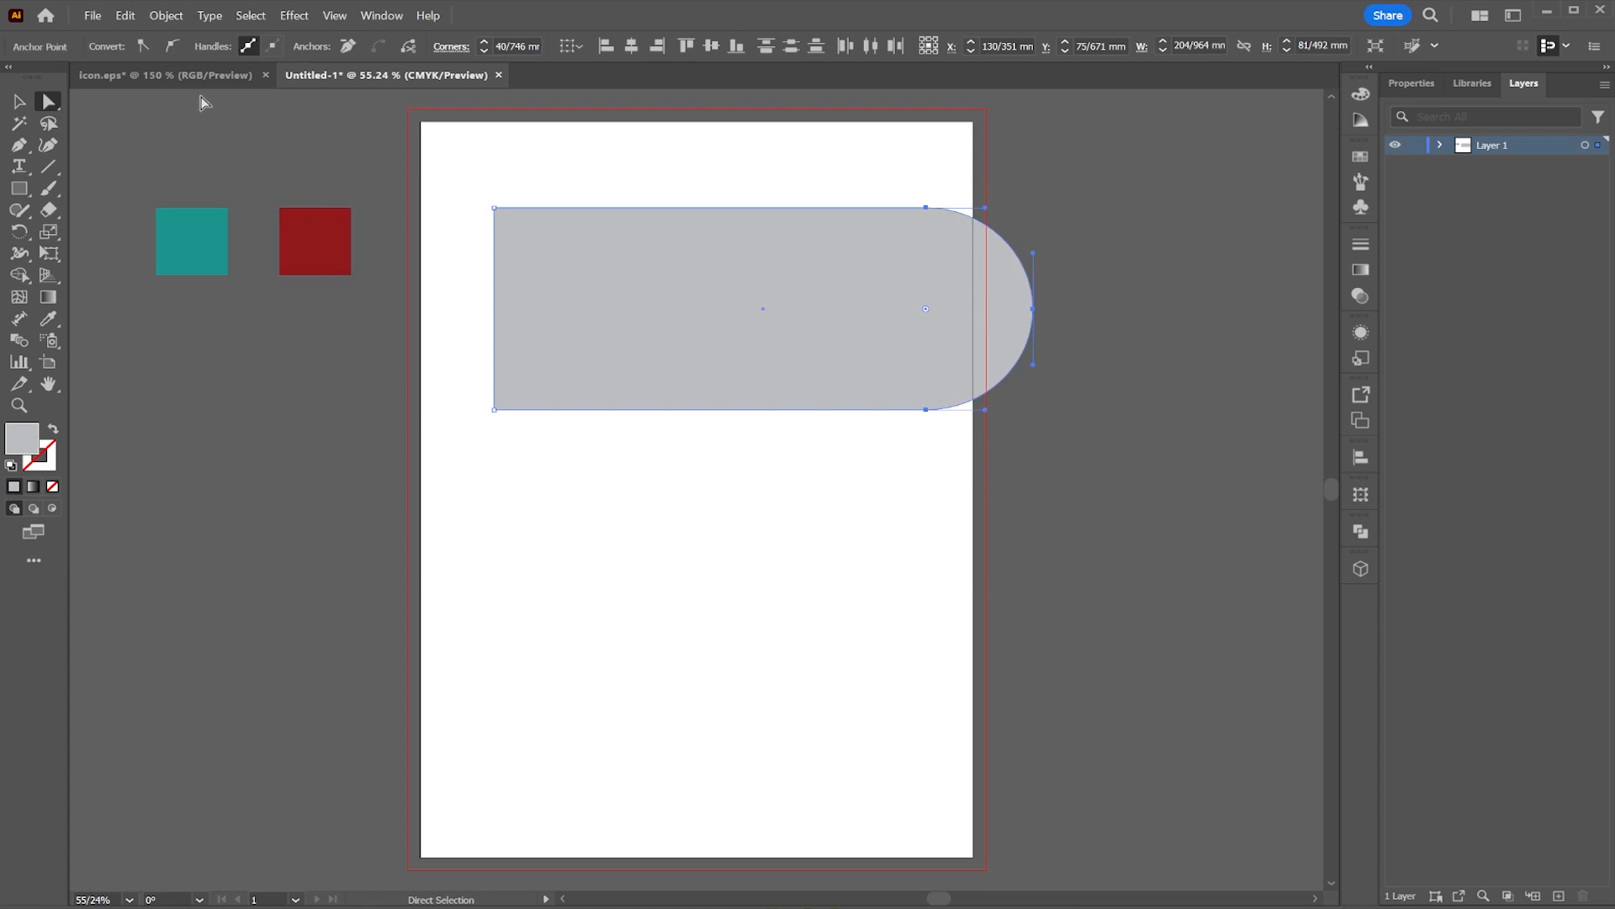
Step: Rotate the rounded bar about 22° and move it so it runs diagonally across the upper page
click(20, 101)
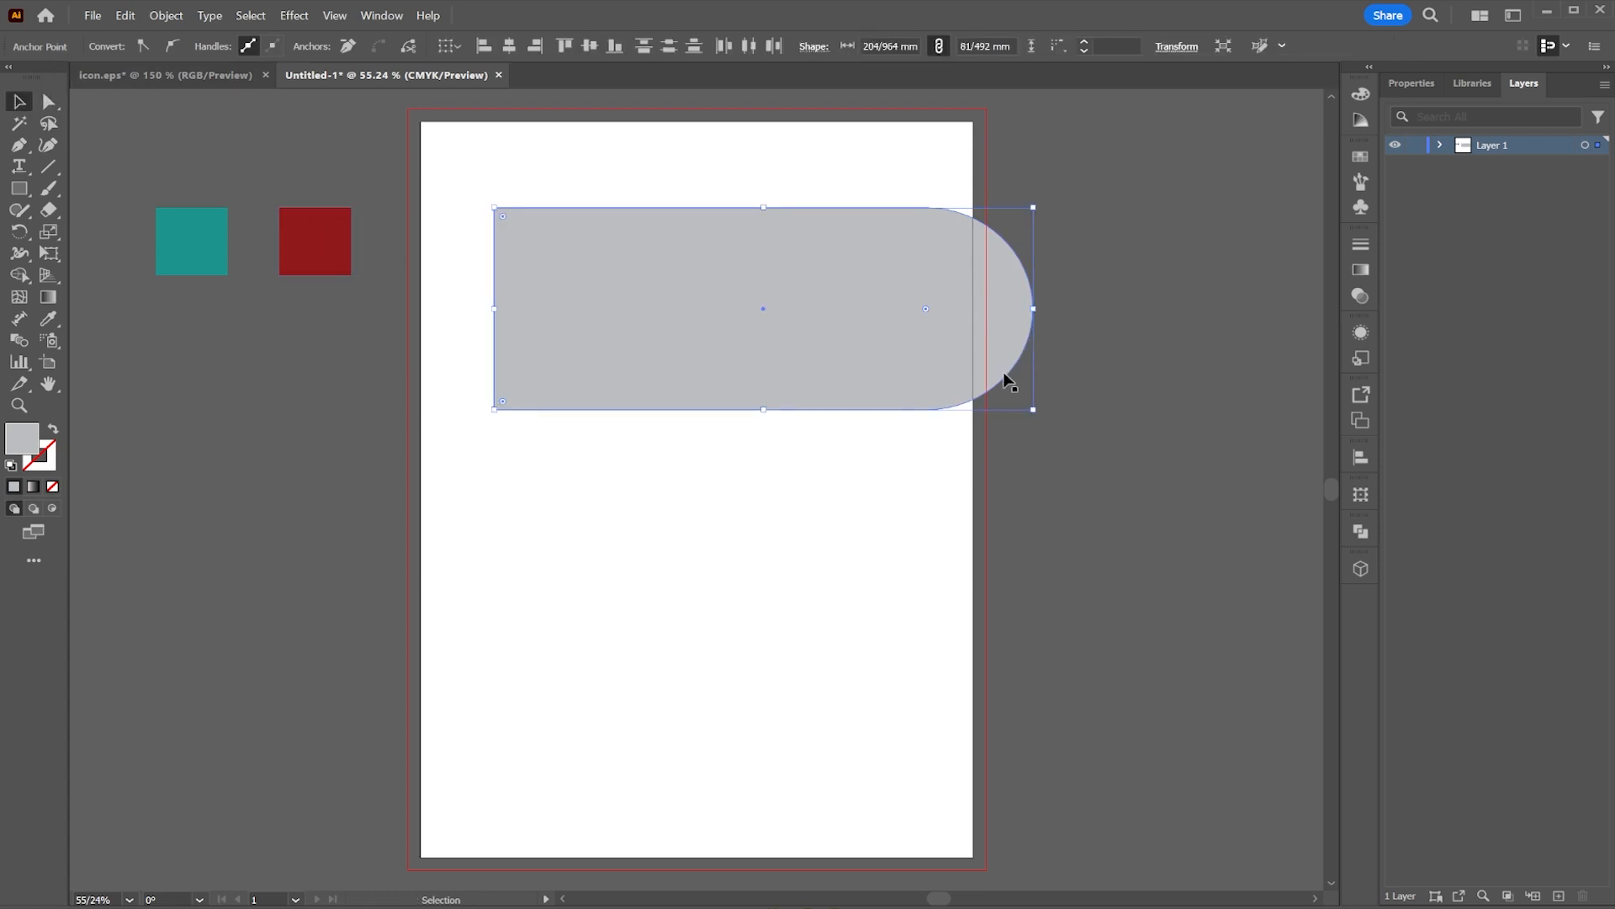
drag(1039, 416, 1077, 312)
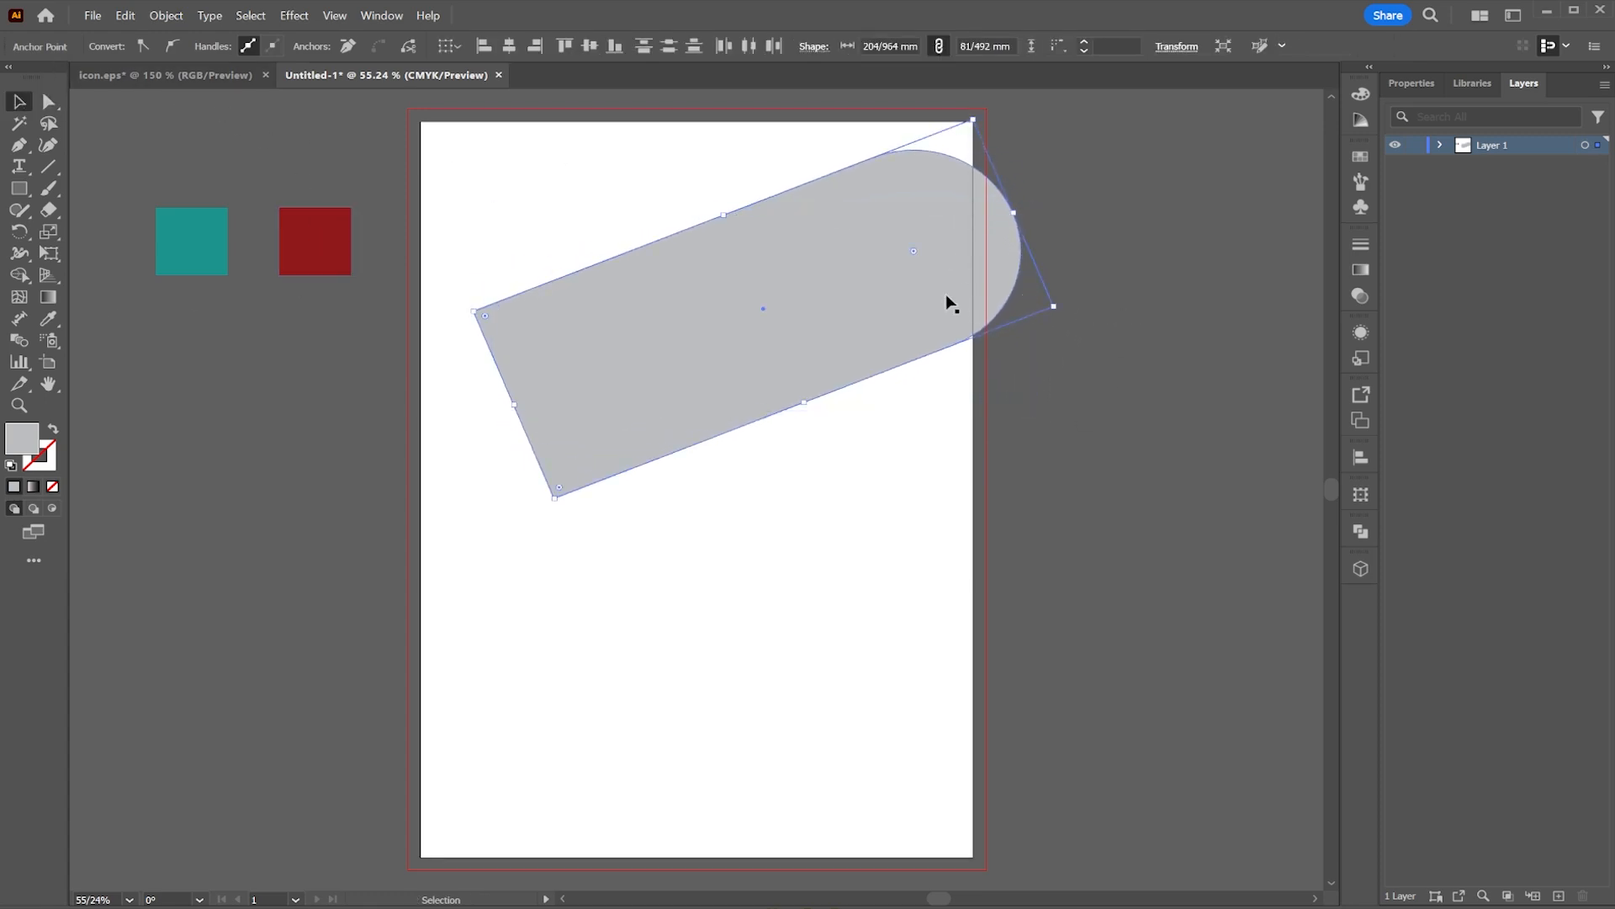
drag(949, 303, 748, 340)
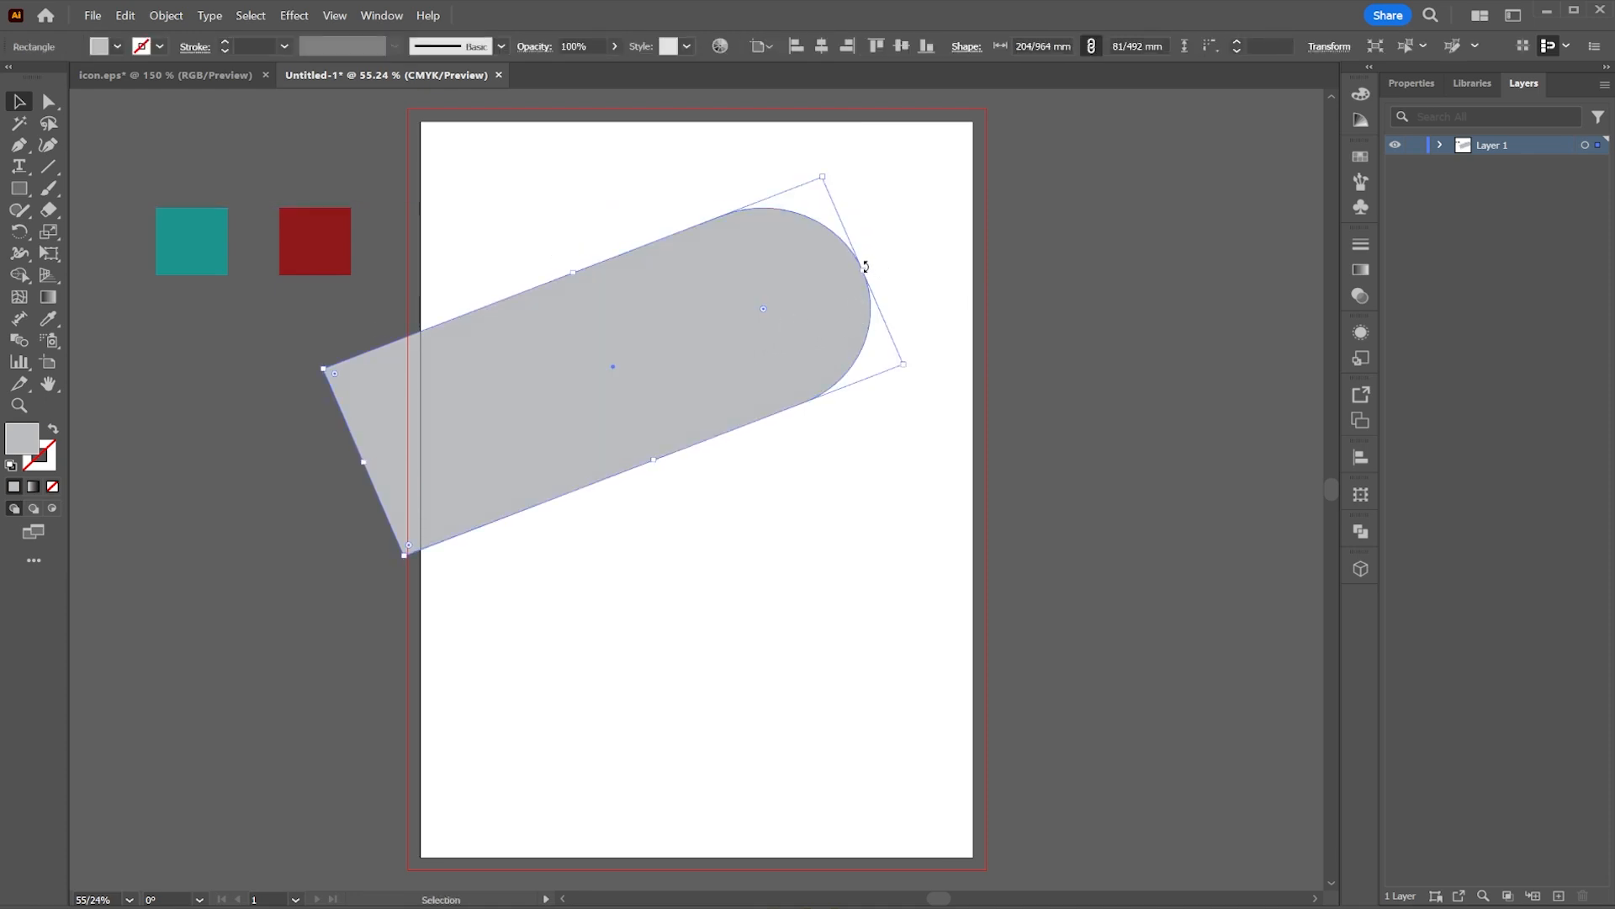
drag(867, 269, 976, 254)
drag(919, 263, 825, 320)
click(397, 283)
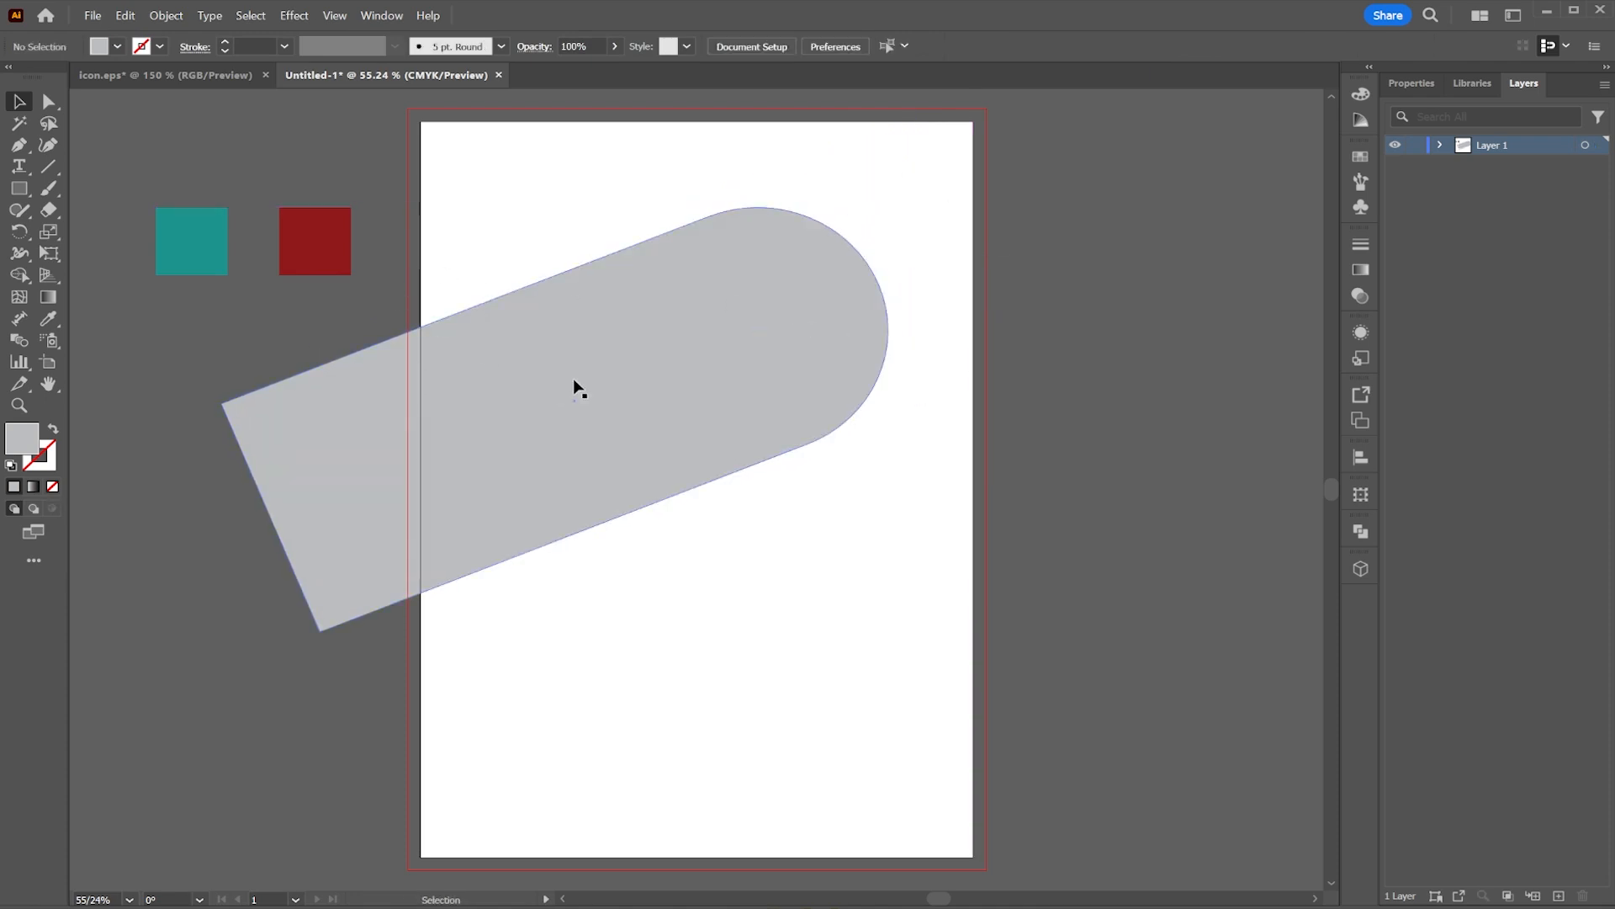
Step: Duplicate the rounded bar in place and move the copy to the right
right_click(573, 377)
click(500, 427)
right_click(562, 396)
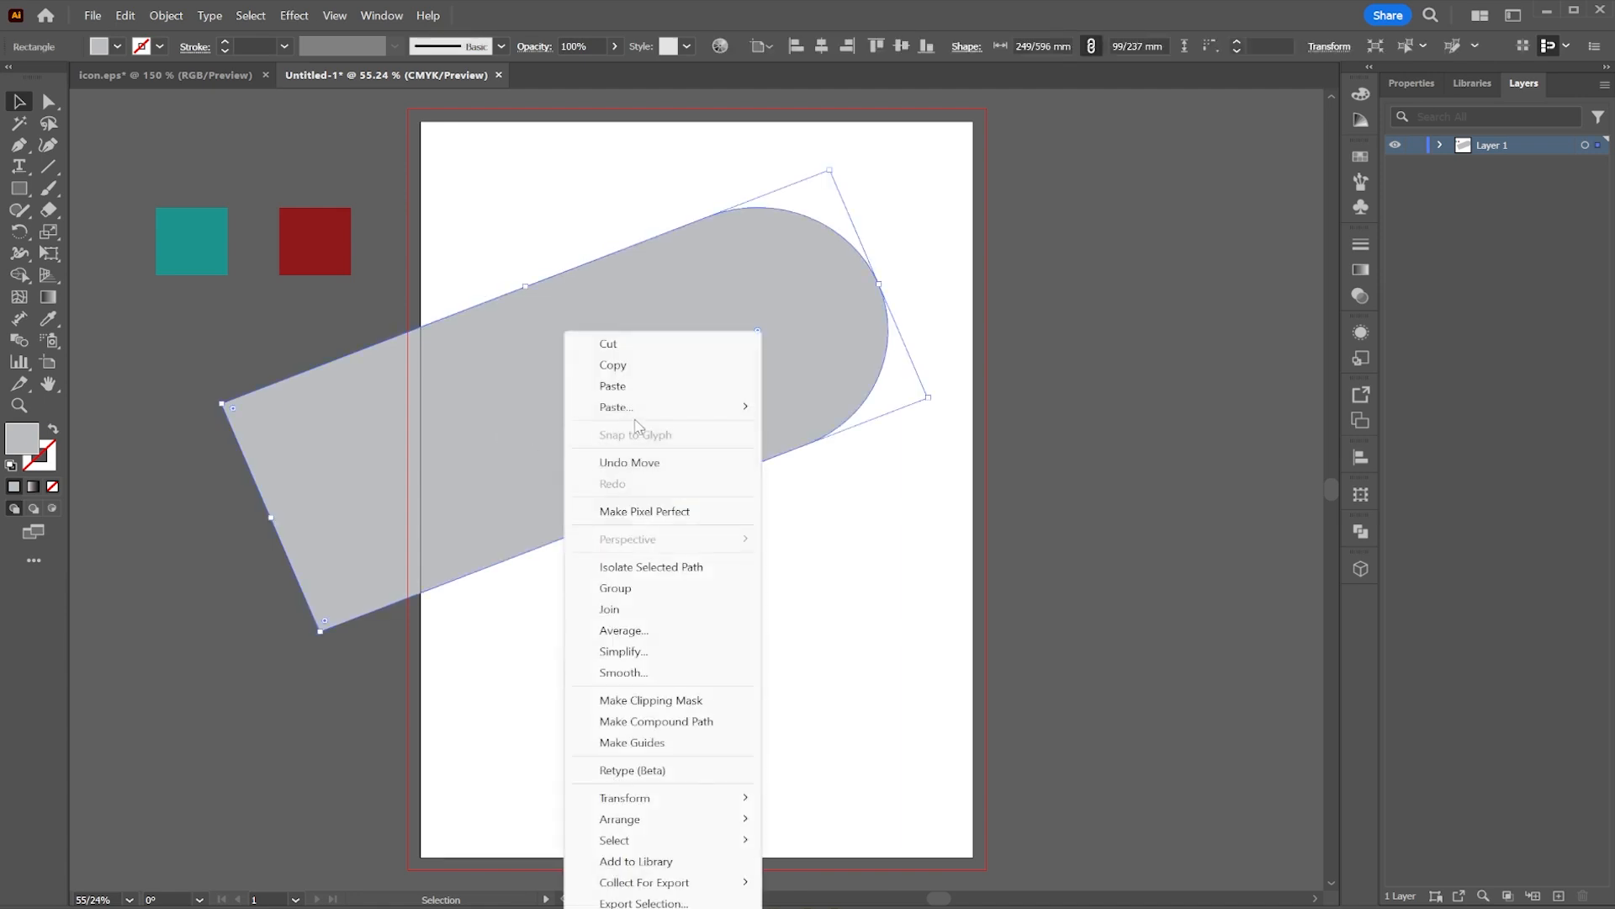
click(653, 369)
right_click(682, 374)
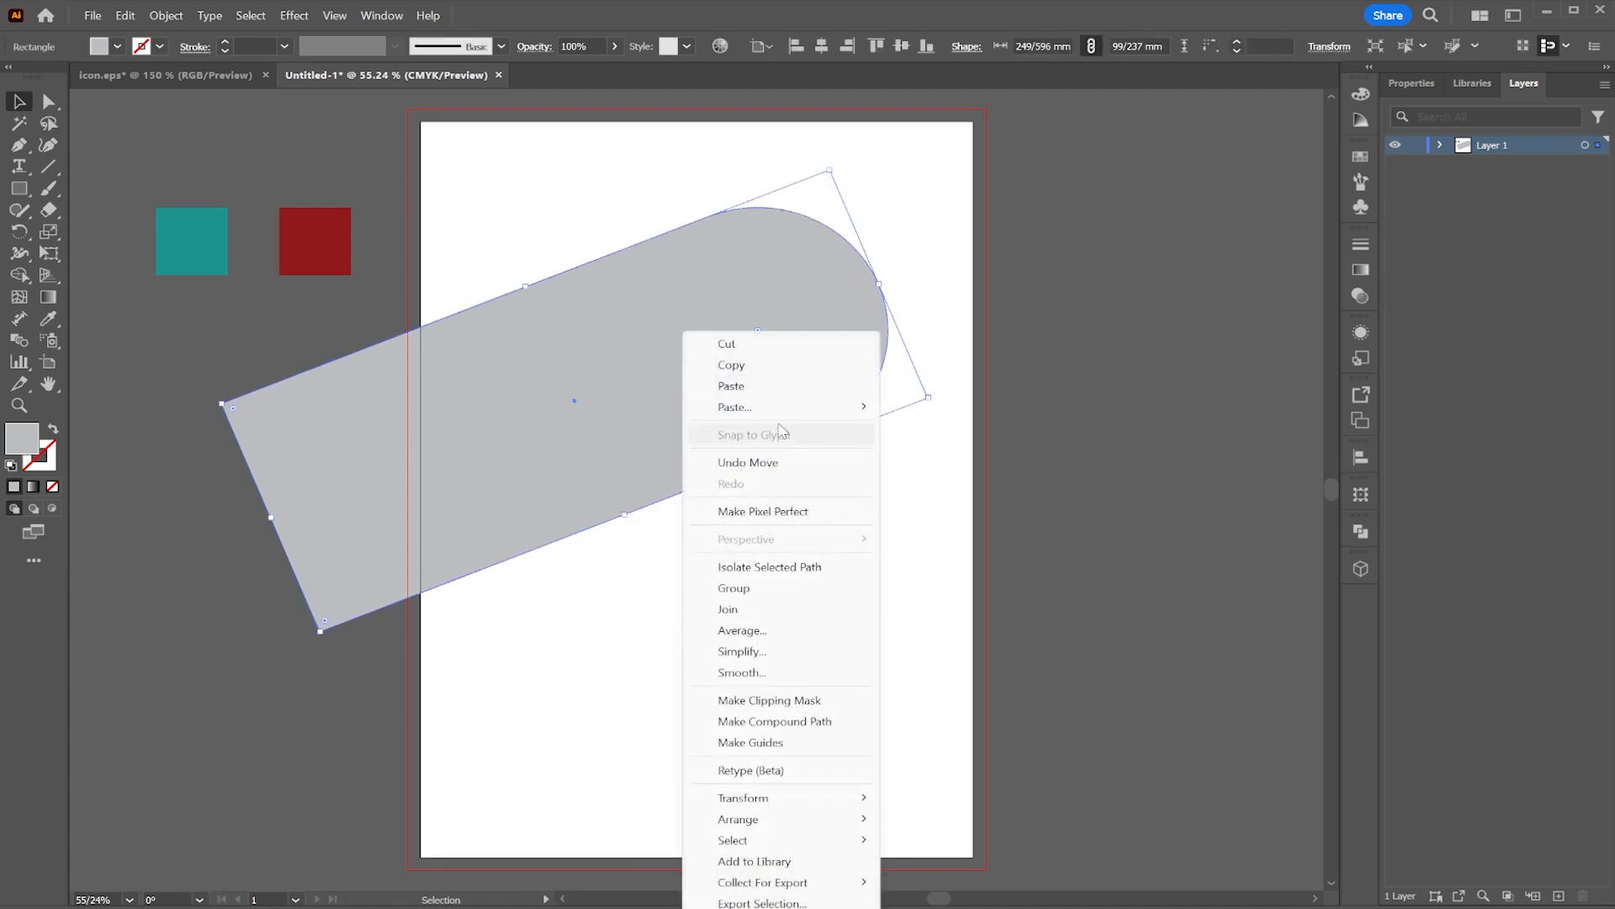
mouse_move(741, 406)
click(968, 416)
drag(829, 396, 1169, 395)
Step: Flip the copy horizontally and vertically and move it up so it crosses the first bar
click(1424, 83)
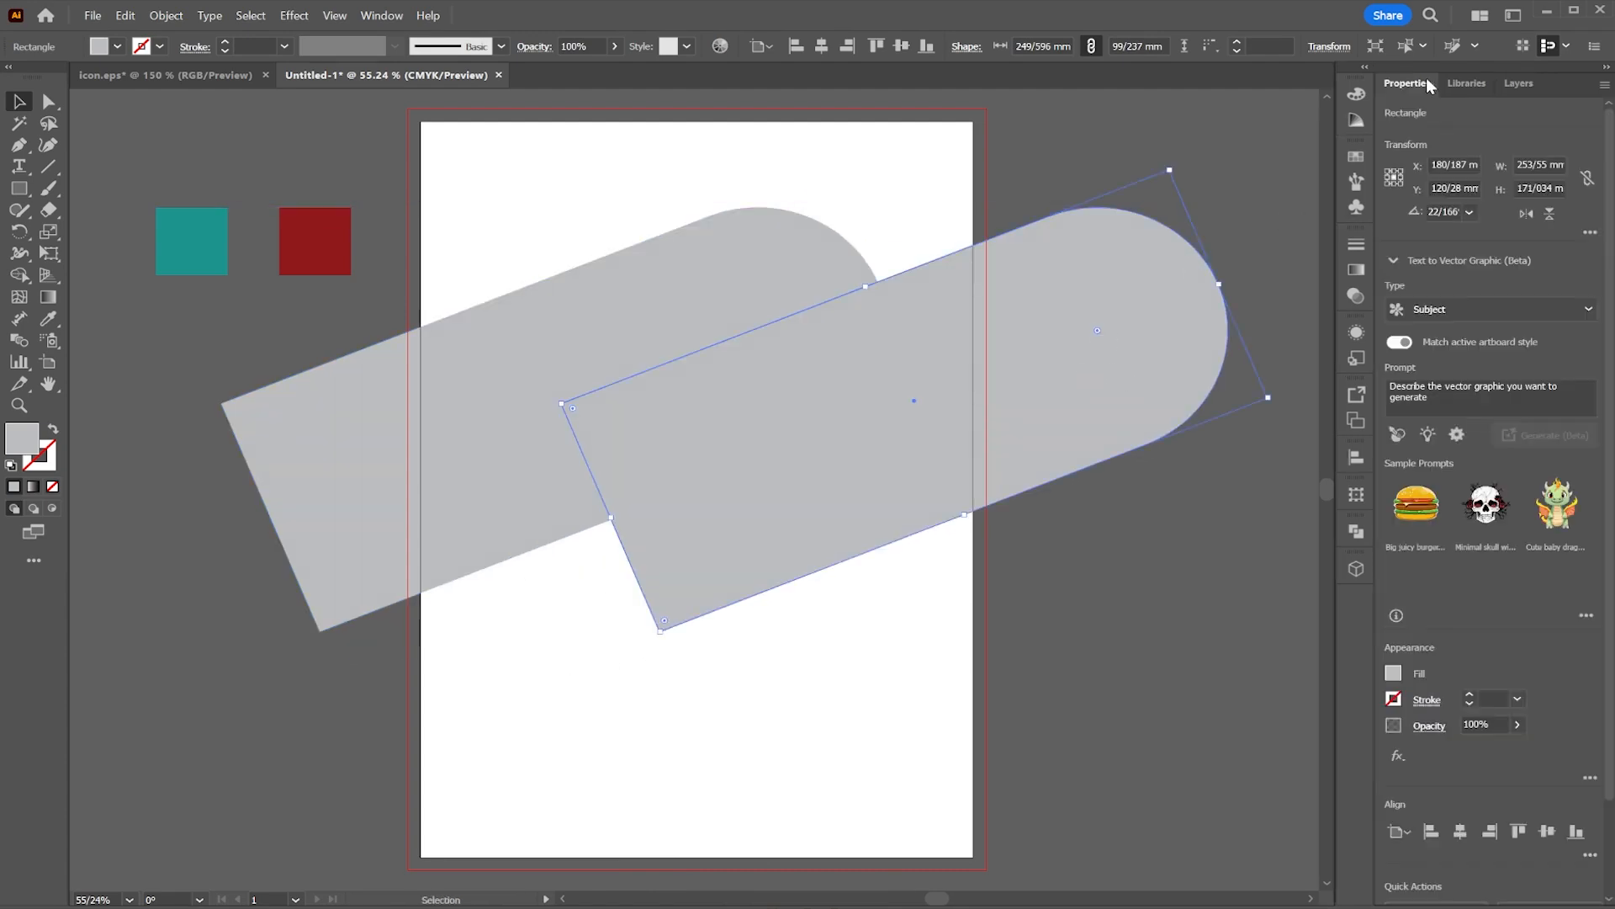
click(1526, 213)
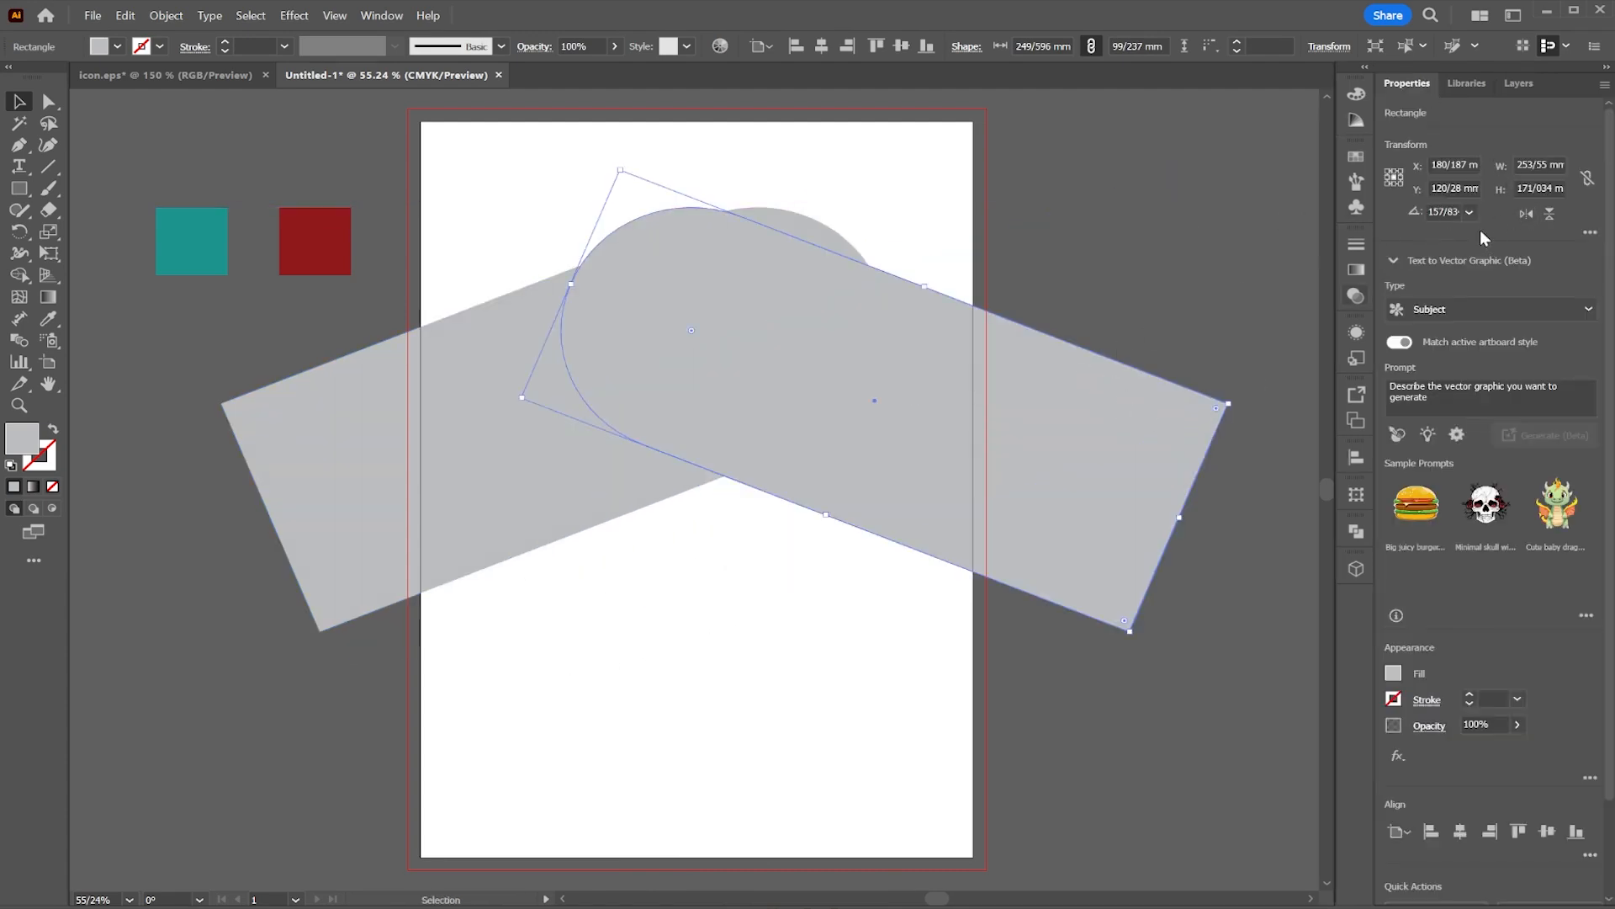
click(1546, 216)
drag(1033, 385, 1161, 279)
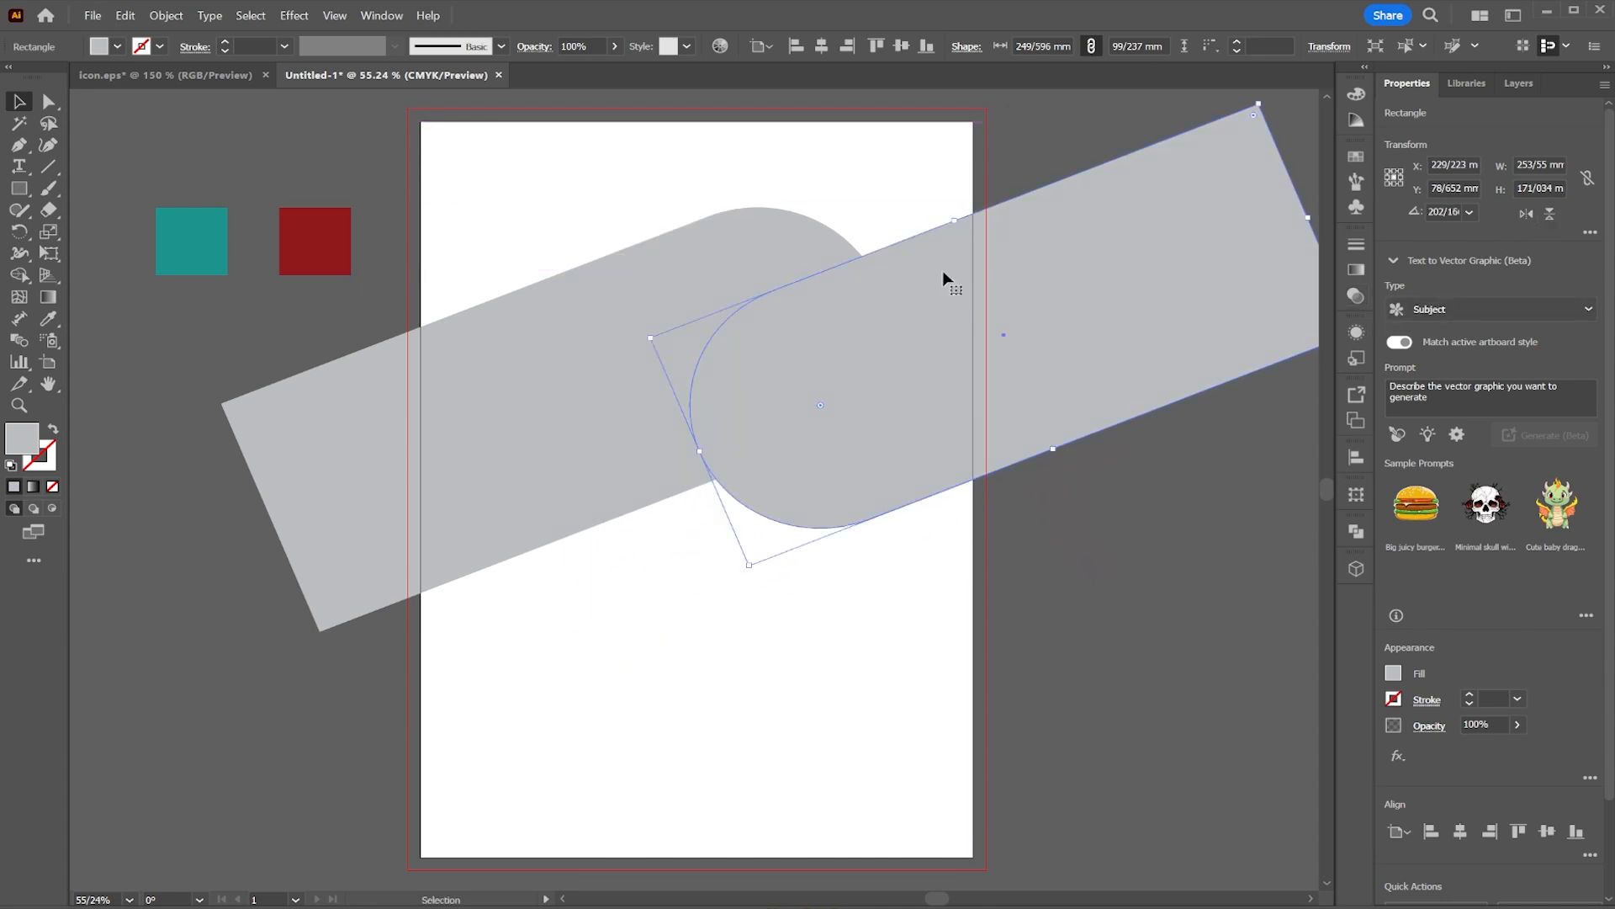
Step: Reorder the layers so the first bar sits above its flipped copy
click(1518, 83)
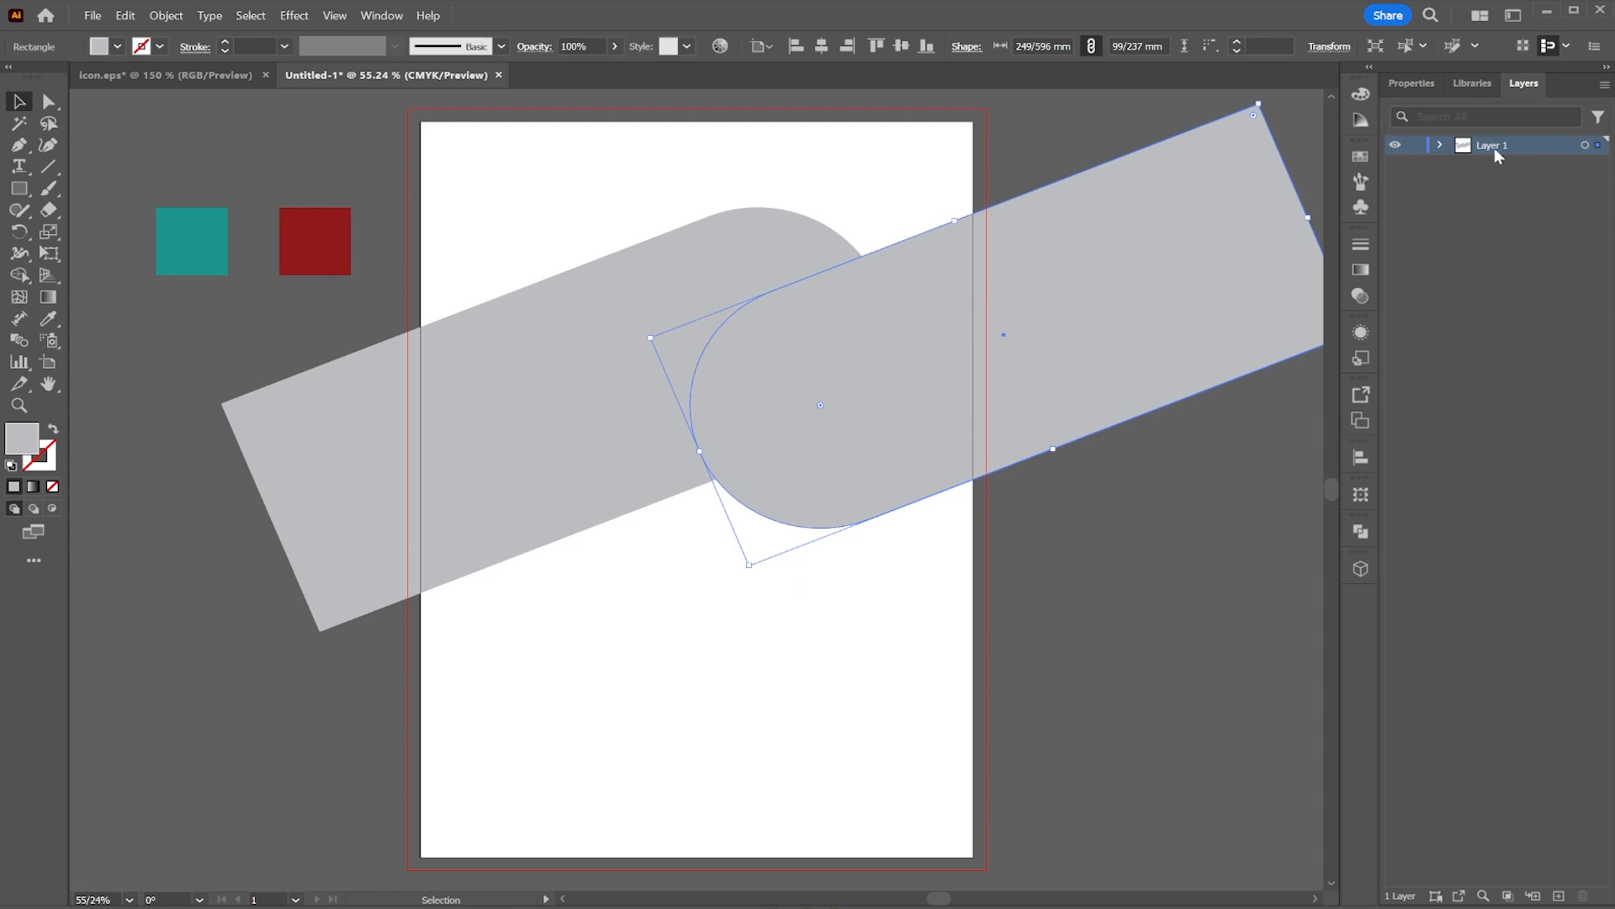
click(1441, 145)
drag(1519, 198, 1518, 229)
click(599, 352)
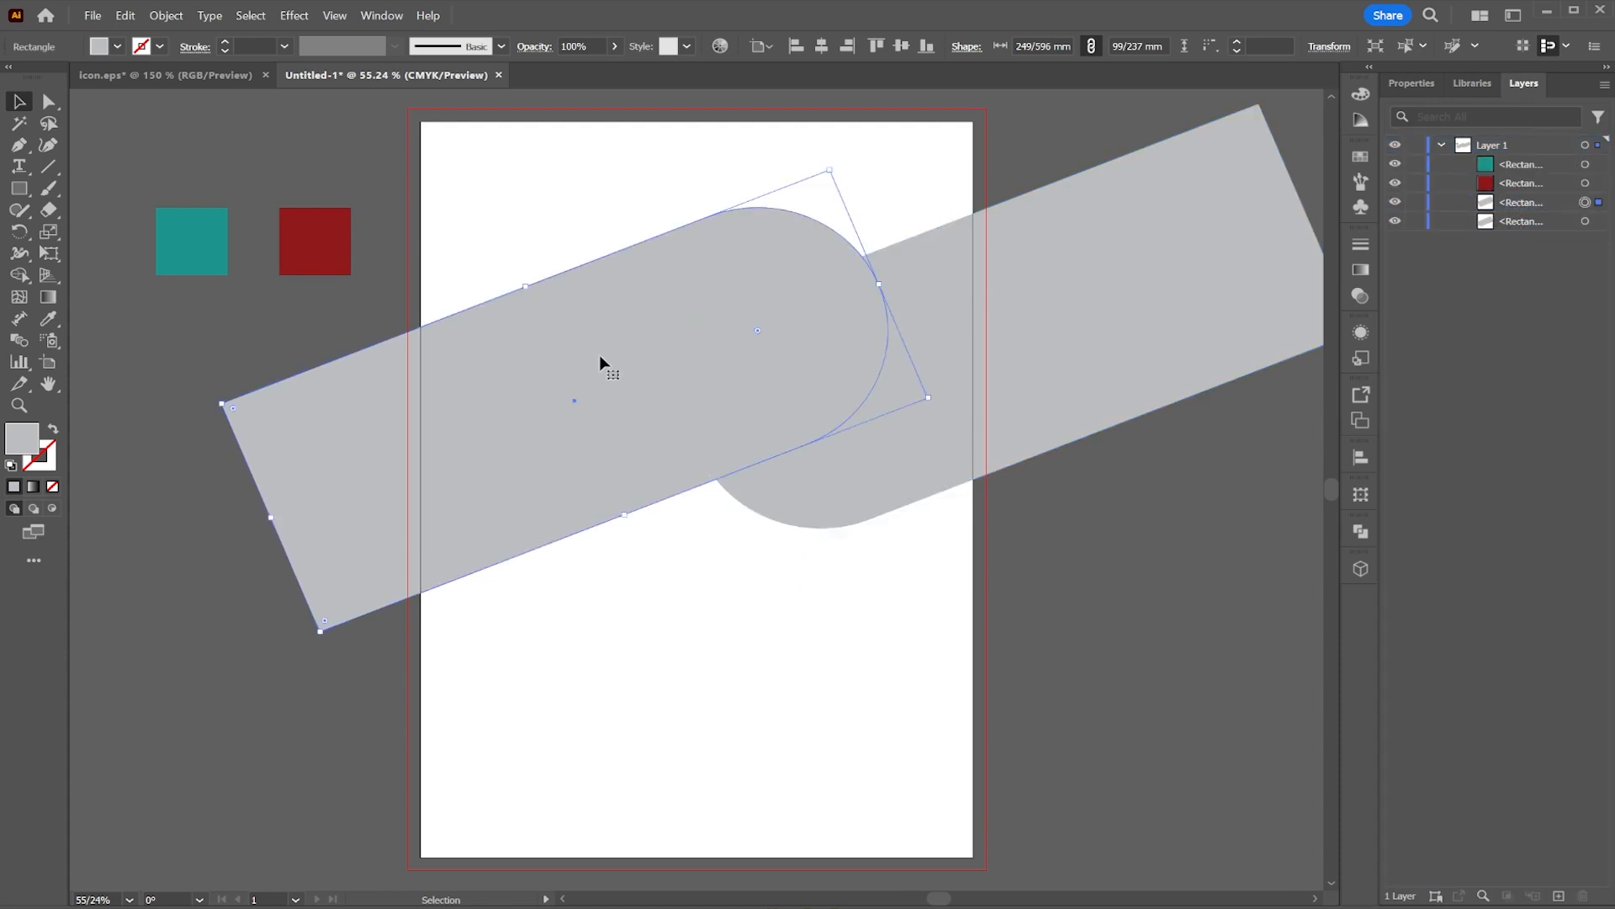
Step: Draw a circle about 96 mm wide over the bars' rounded ends and fill it with medium gray
drag(19, 188, 76, 229)
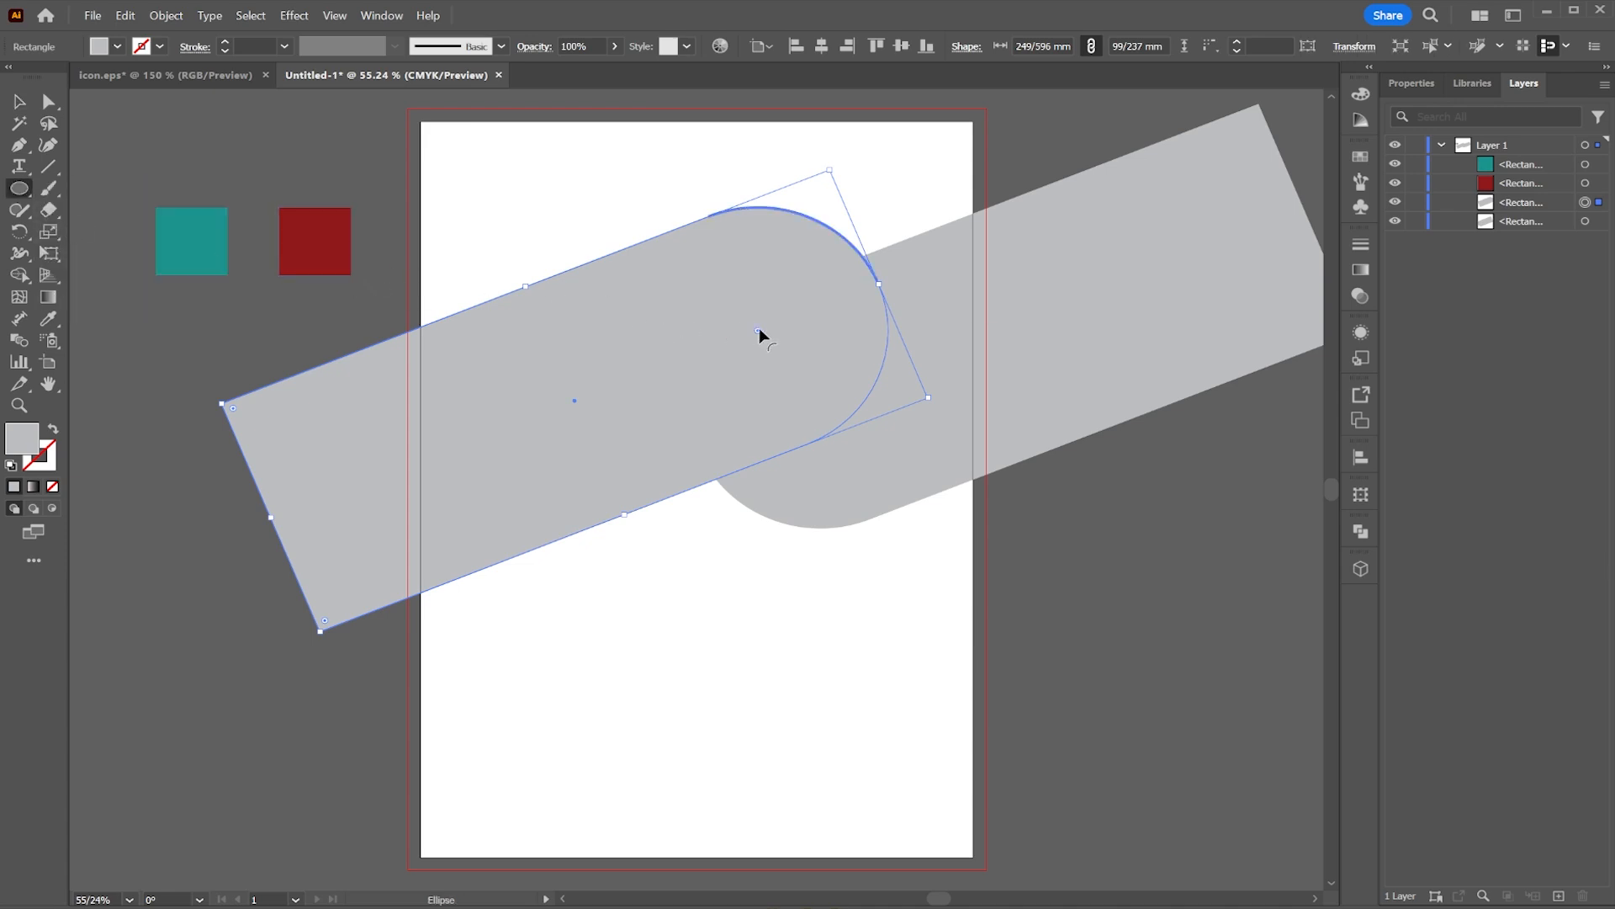
mouse_move(706, 332)
mouse_down()
mouse_move(849, 443)
mouse_move(833, 395)
mouse_up()
click(117, 46)
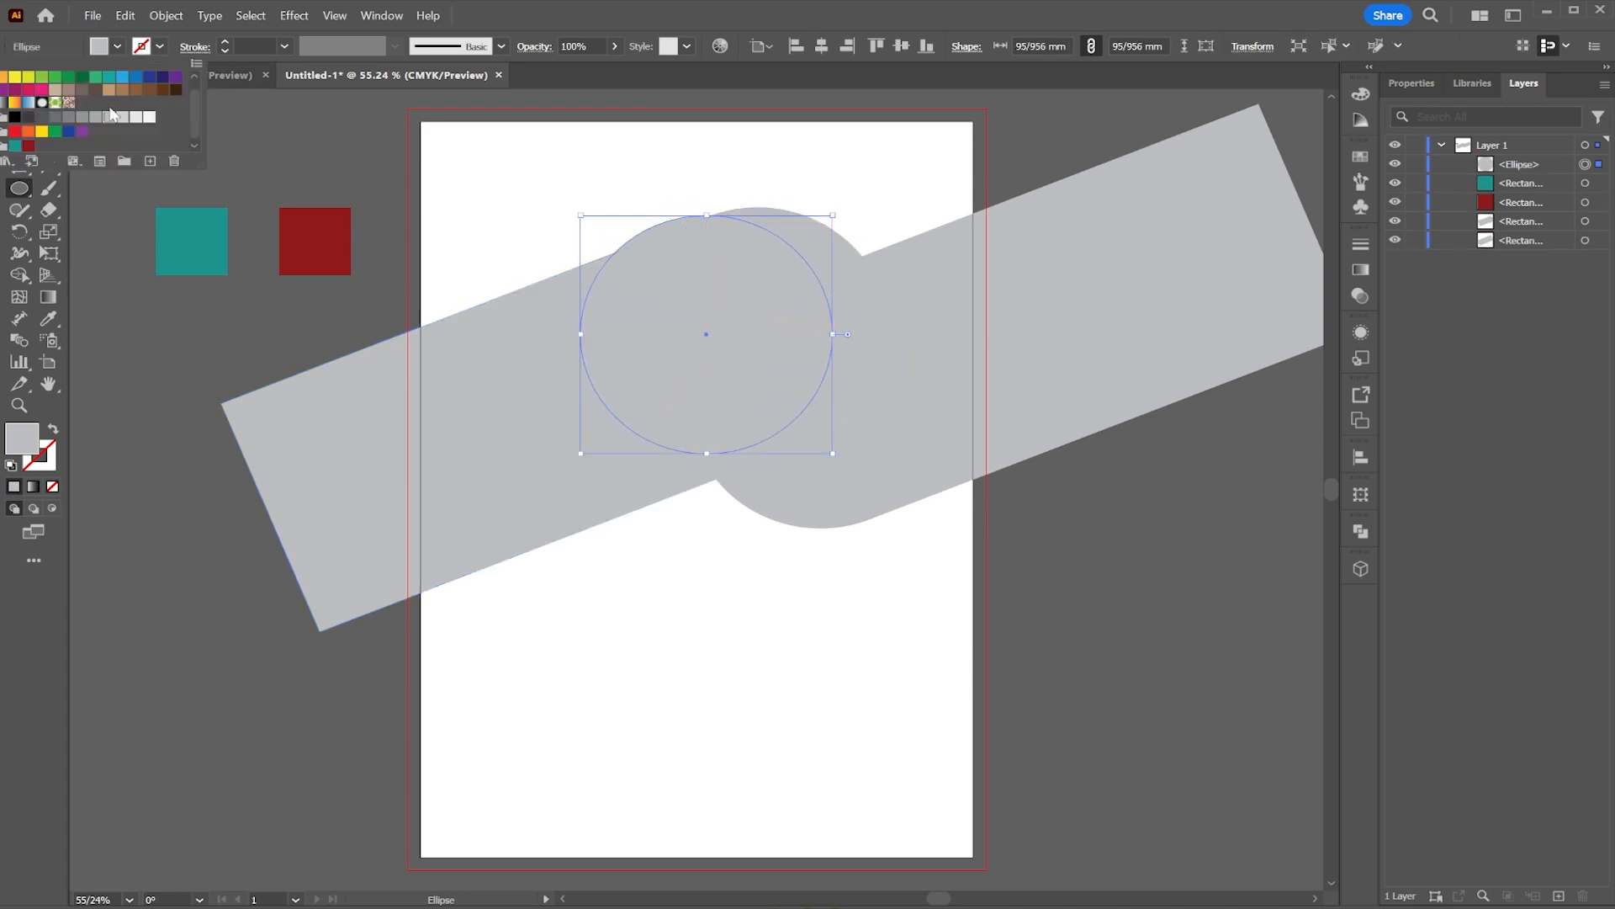
click(73, 122)
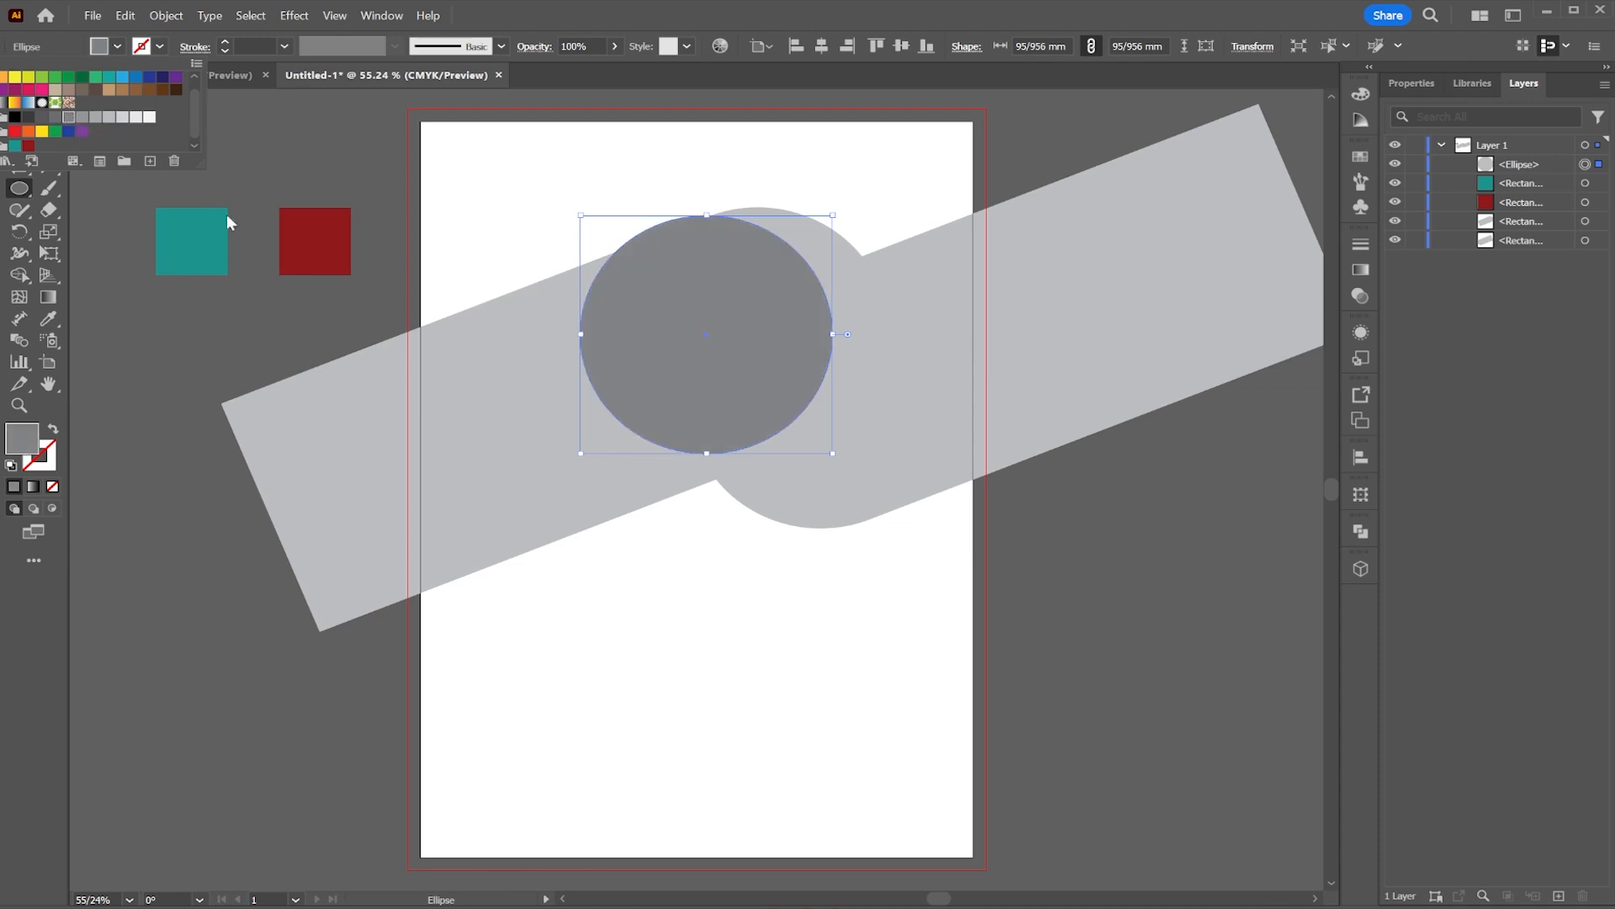
click(527, 459)
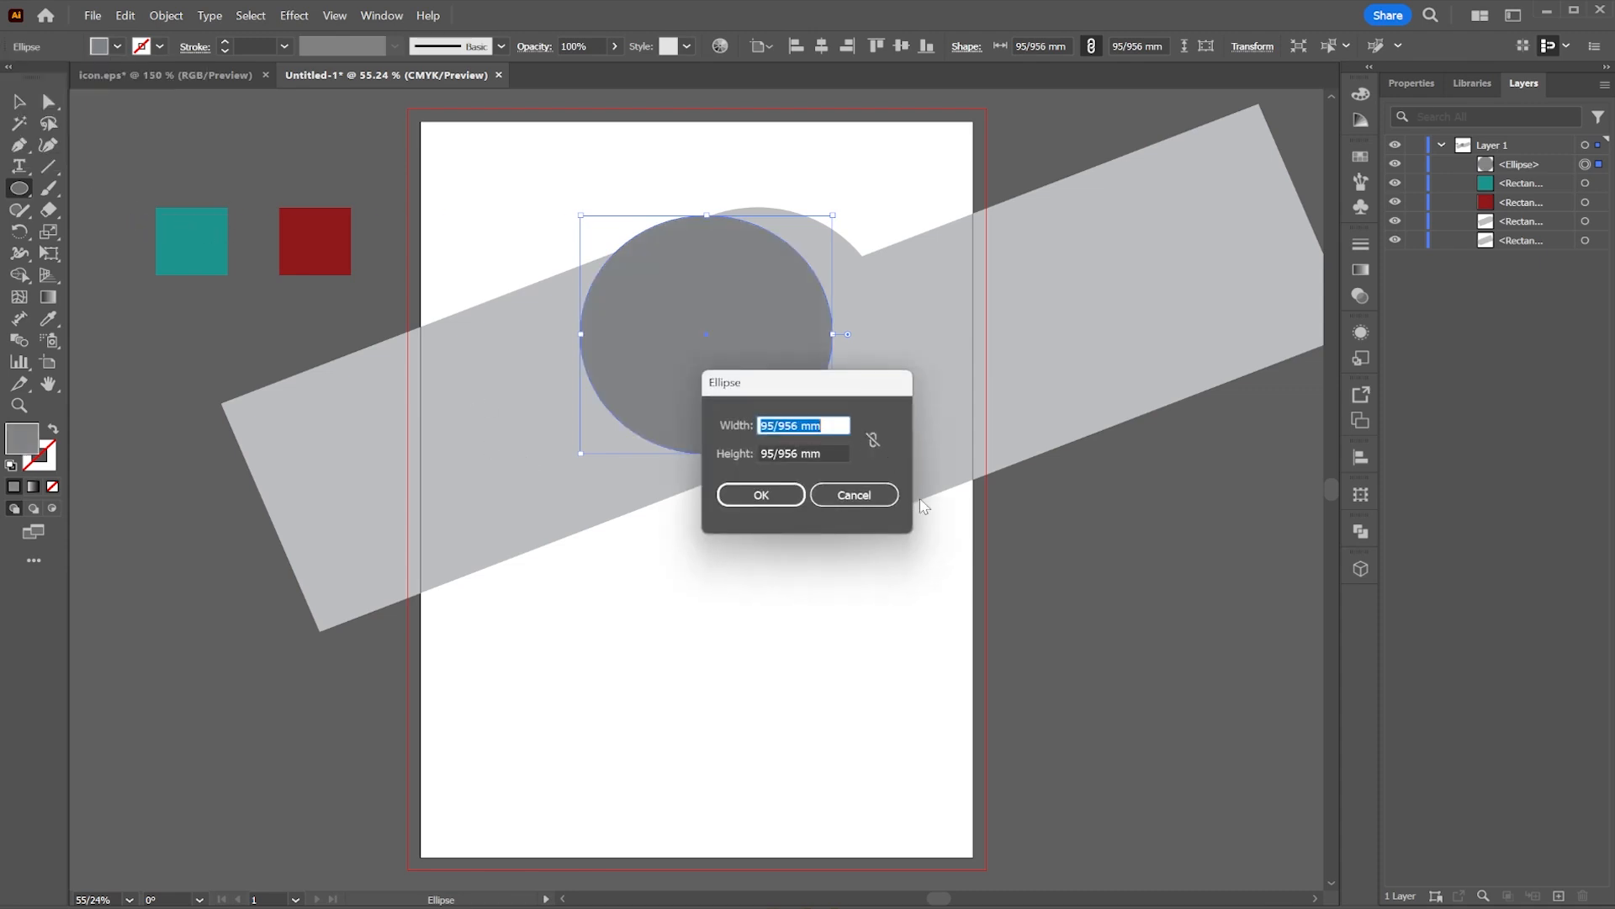
click(854, 495)
Step: Select both rounded bars and fill them with the red sampled from the red square
click(19, 101)
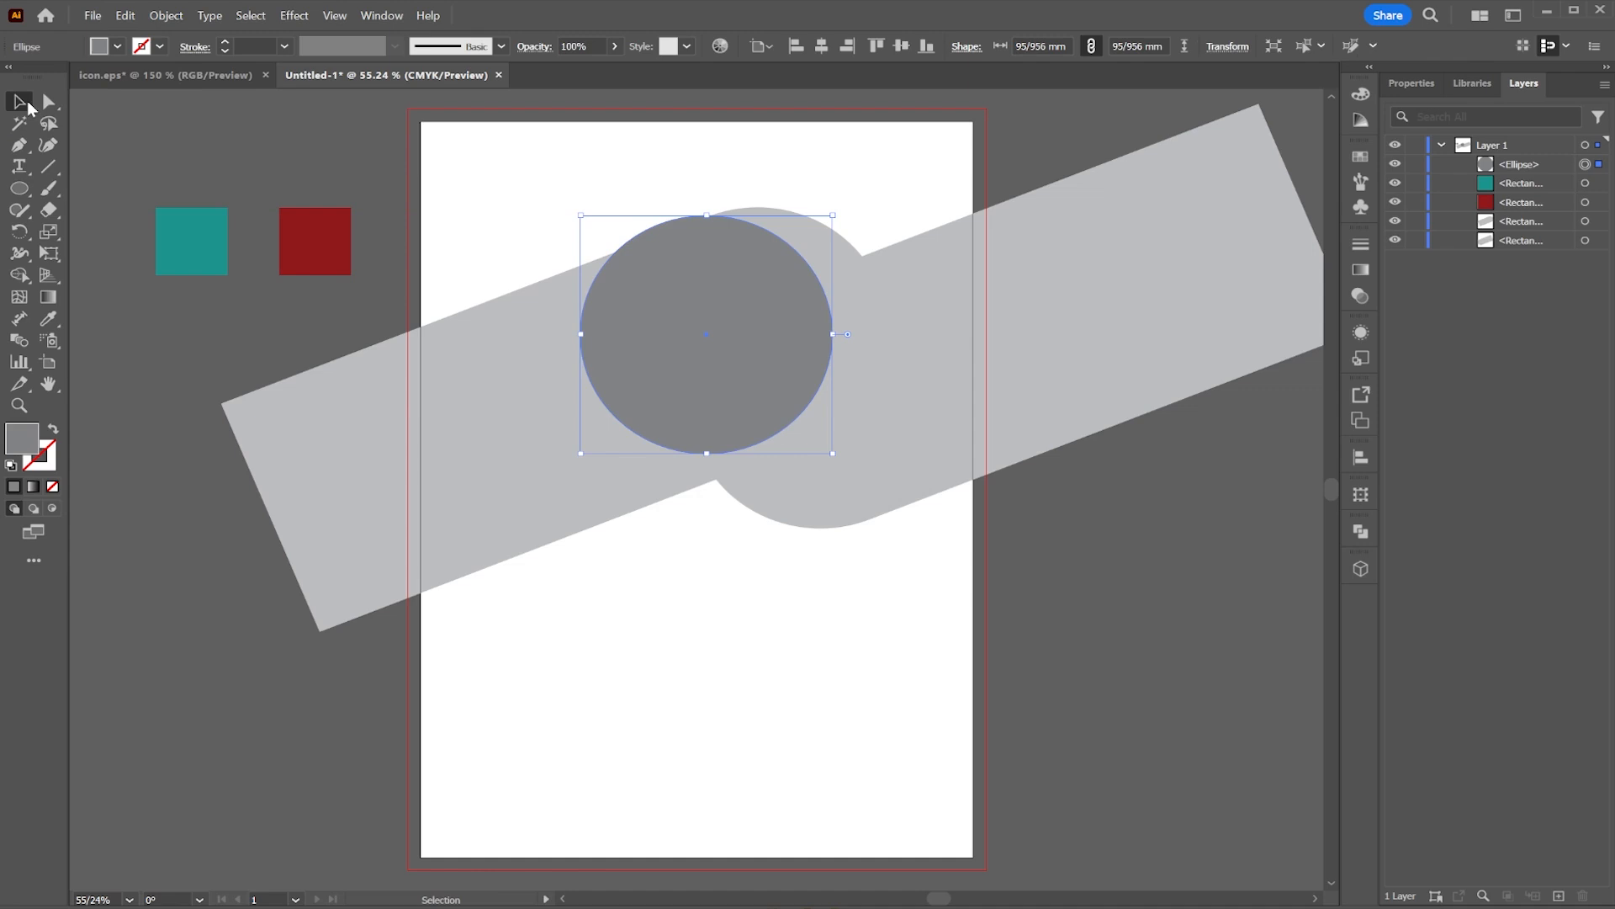
click(433, 419)
shift+click(887, 353)
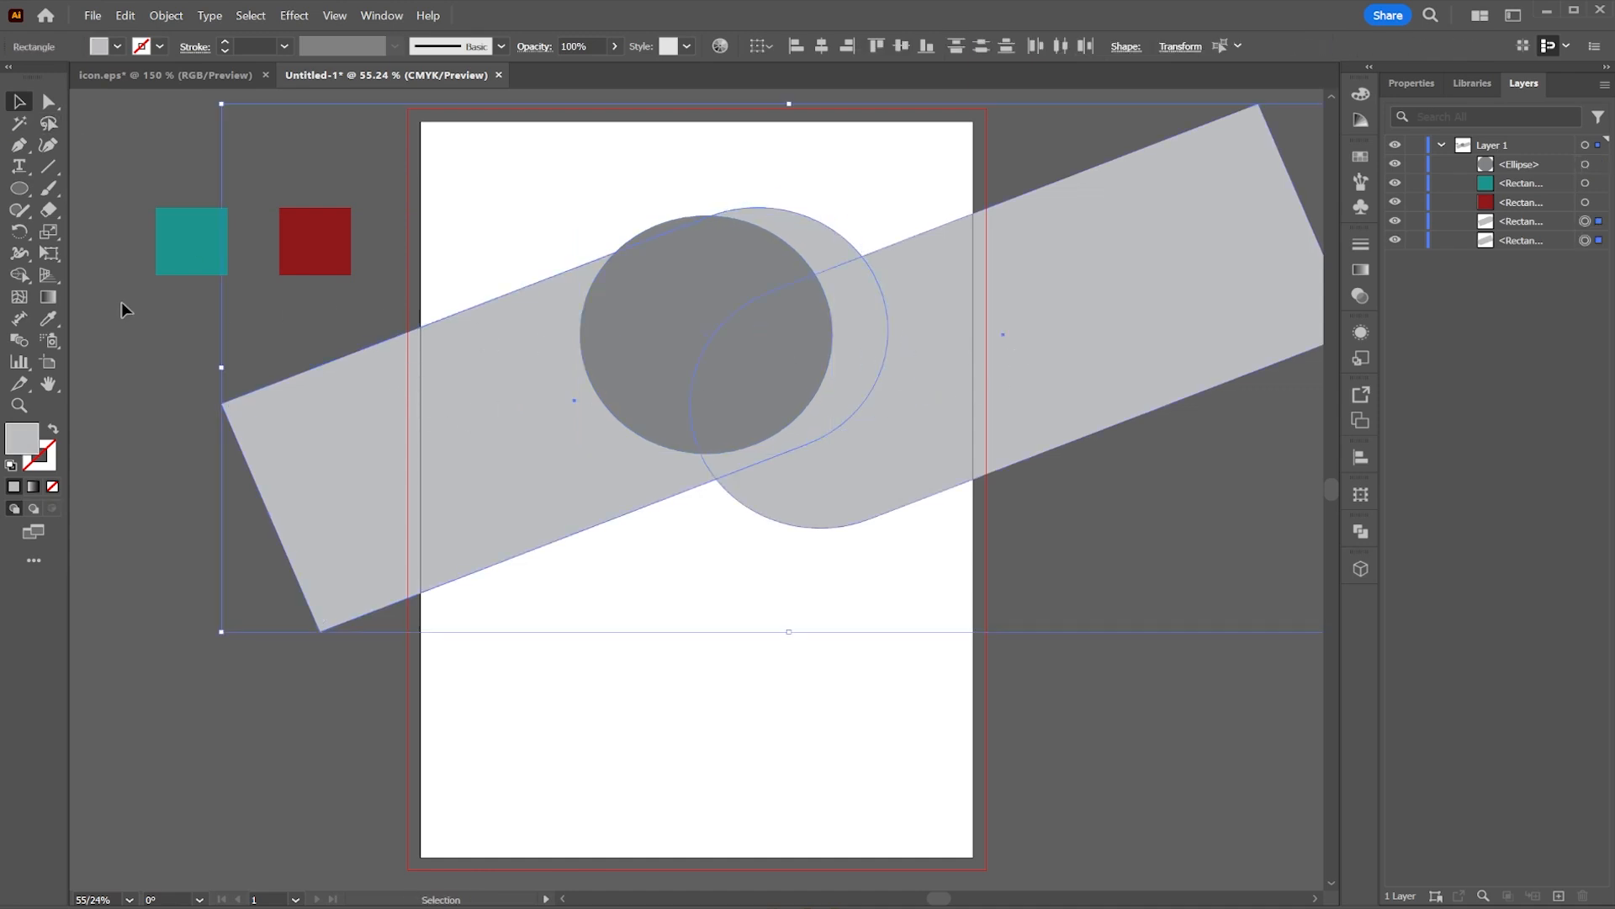
click(48, 318)
click(314, 240)
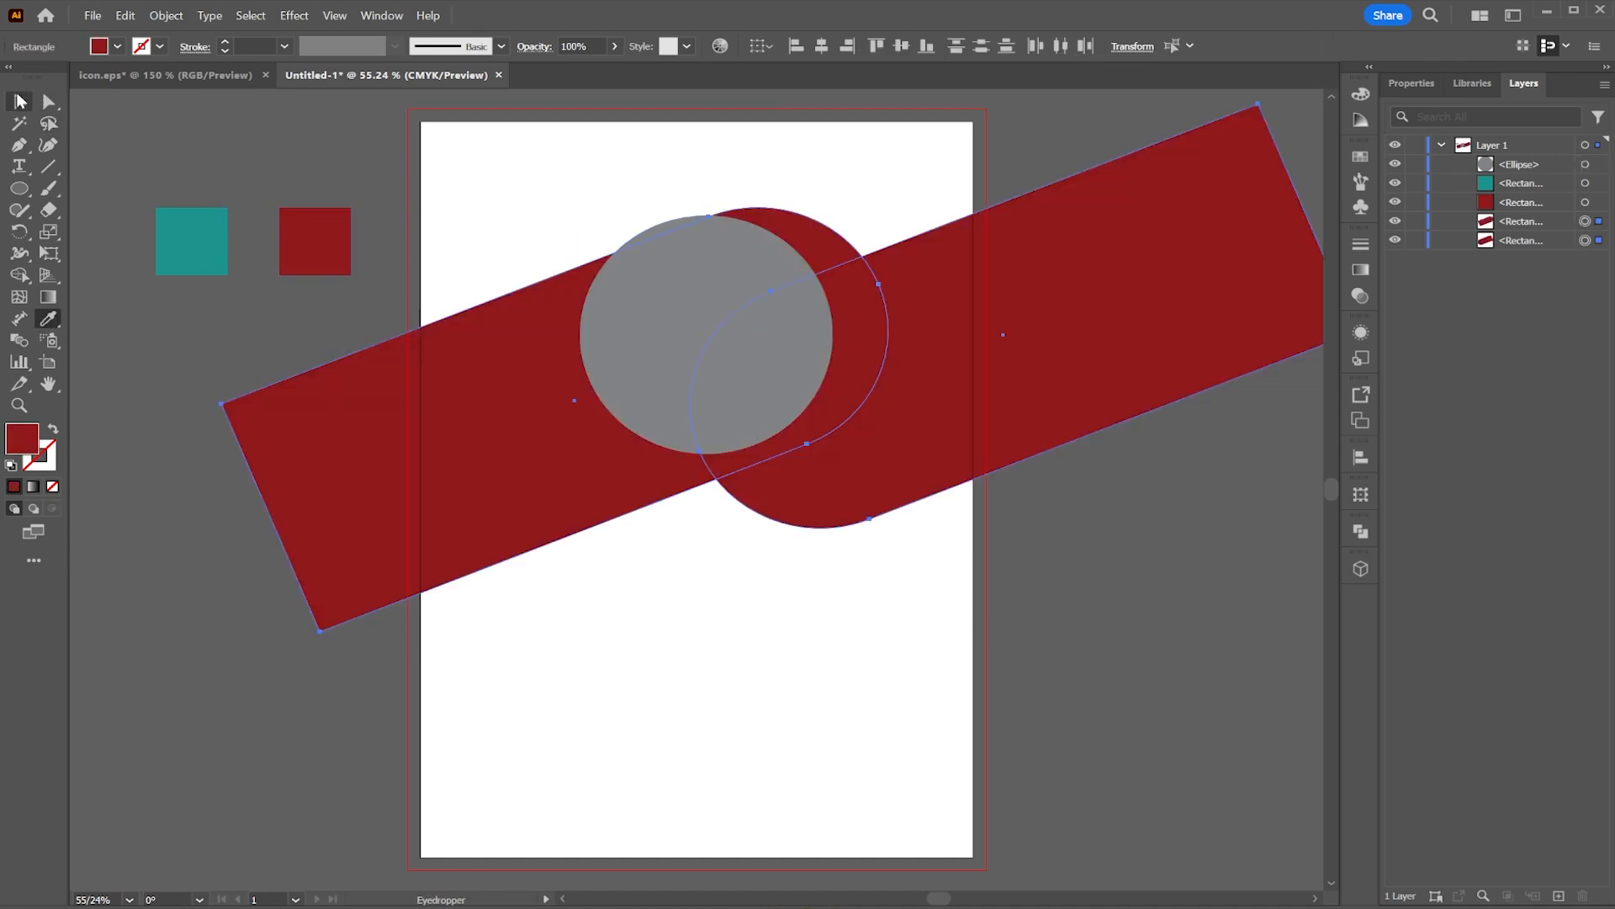
Step: Move the circle to the right and enlarge it to about 100 mm
click(18, 100)
click(997, 180)
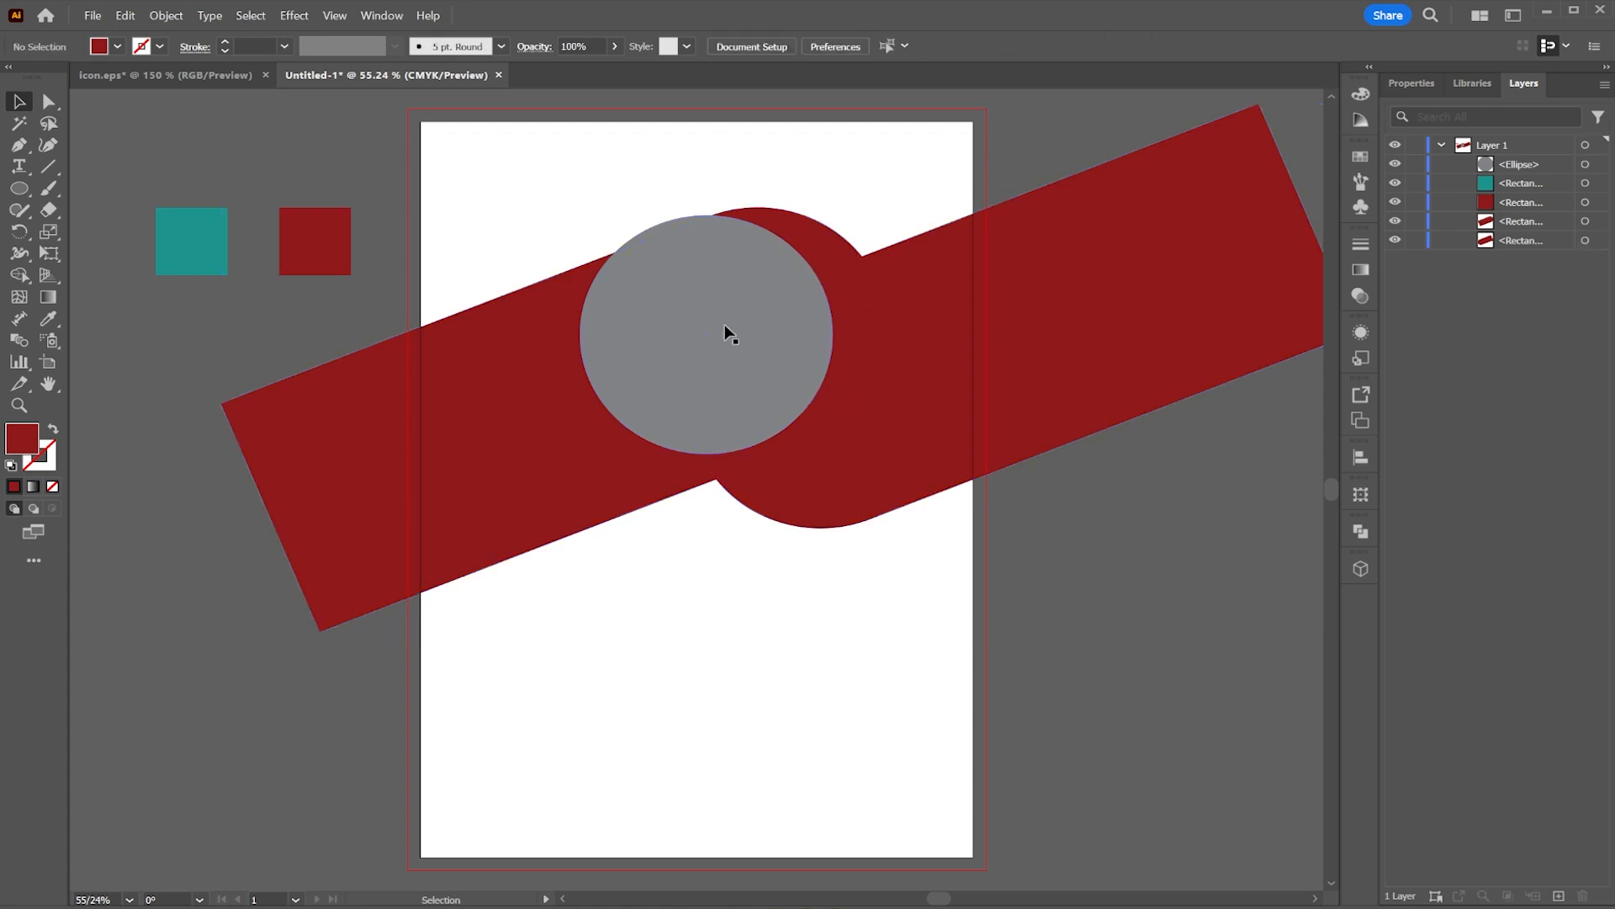
drag(725, 325, 805, 331)
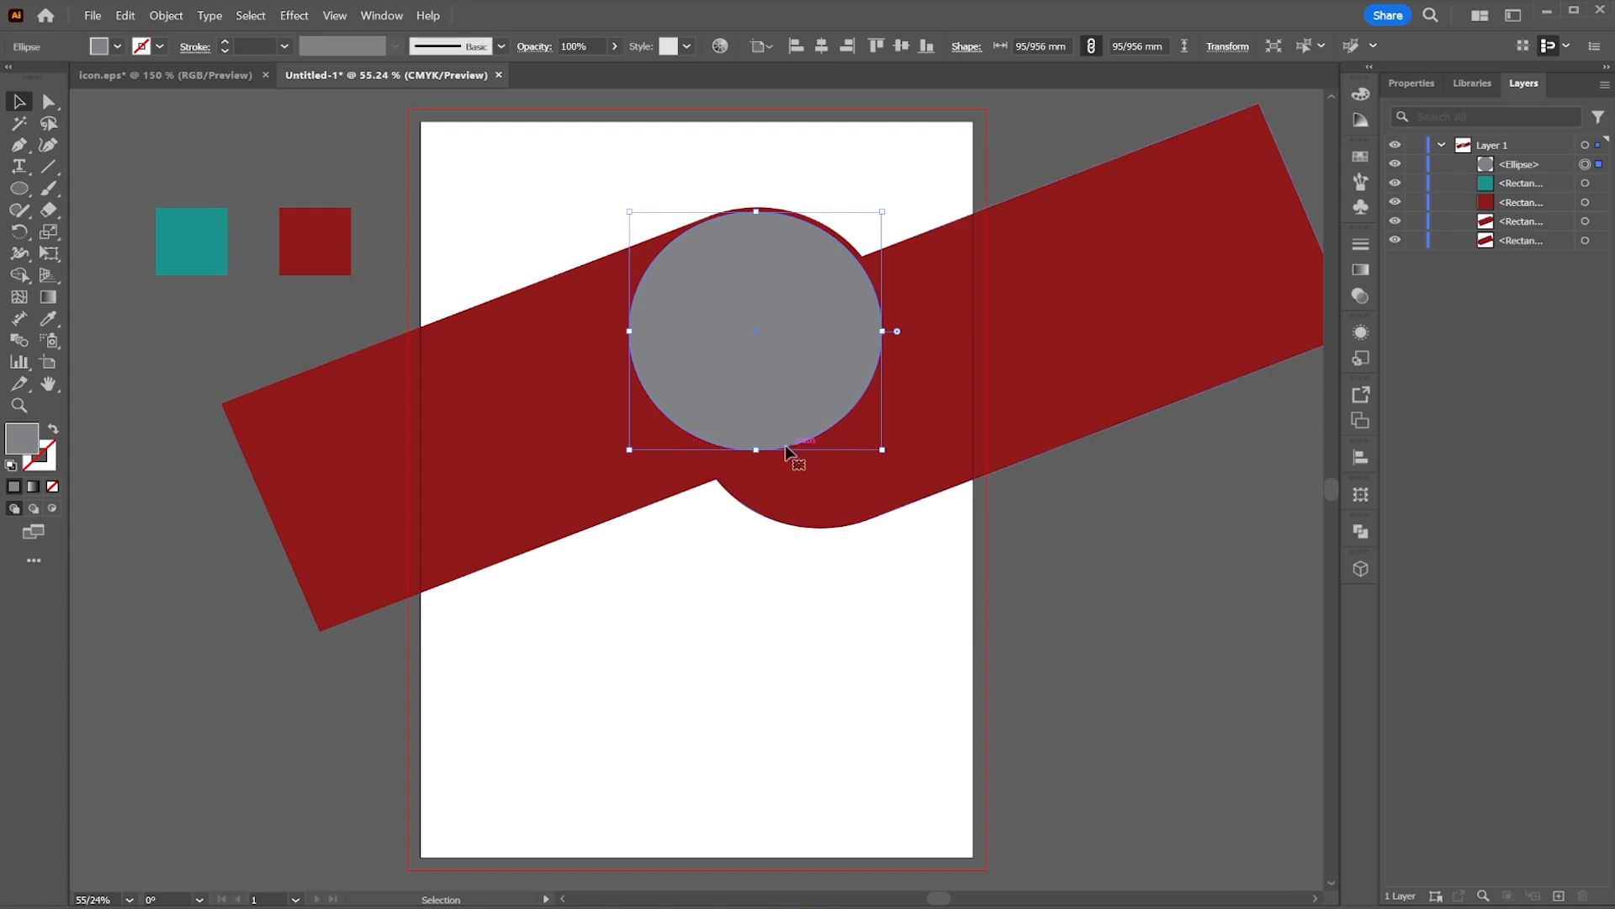
drag(757, 450, 766, 459)
scroll(764, 455, up, 3)
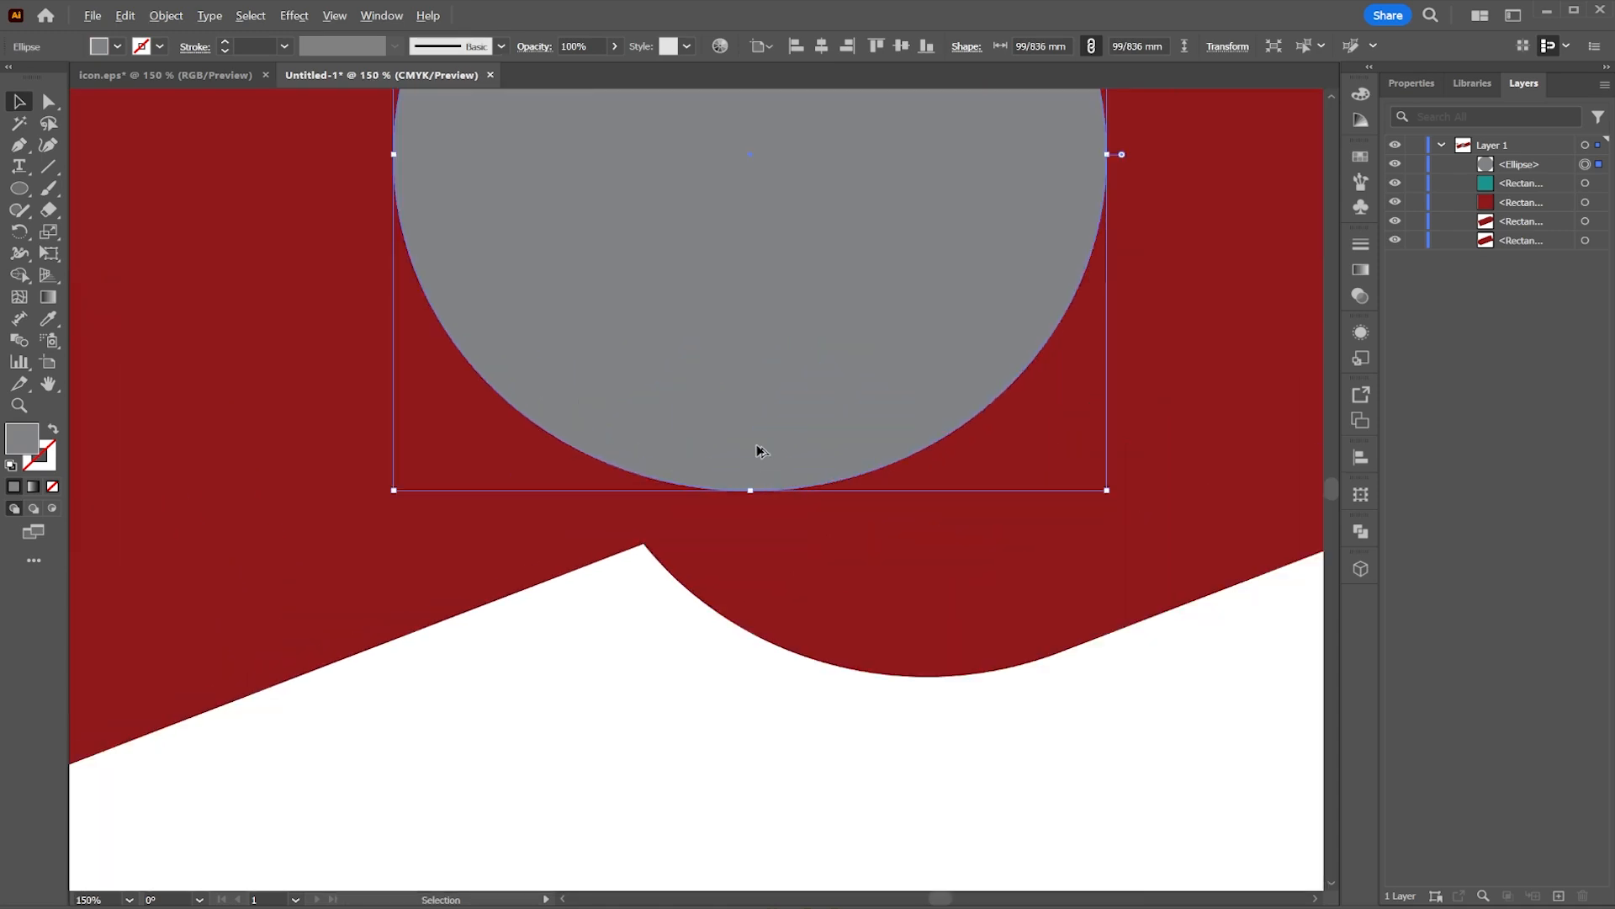
Step: Fill the flipped bar with a light gray swatch
click(999, 582)
click(117, 46)
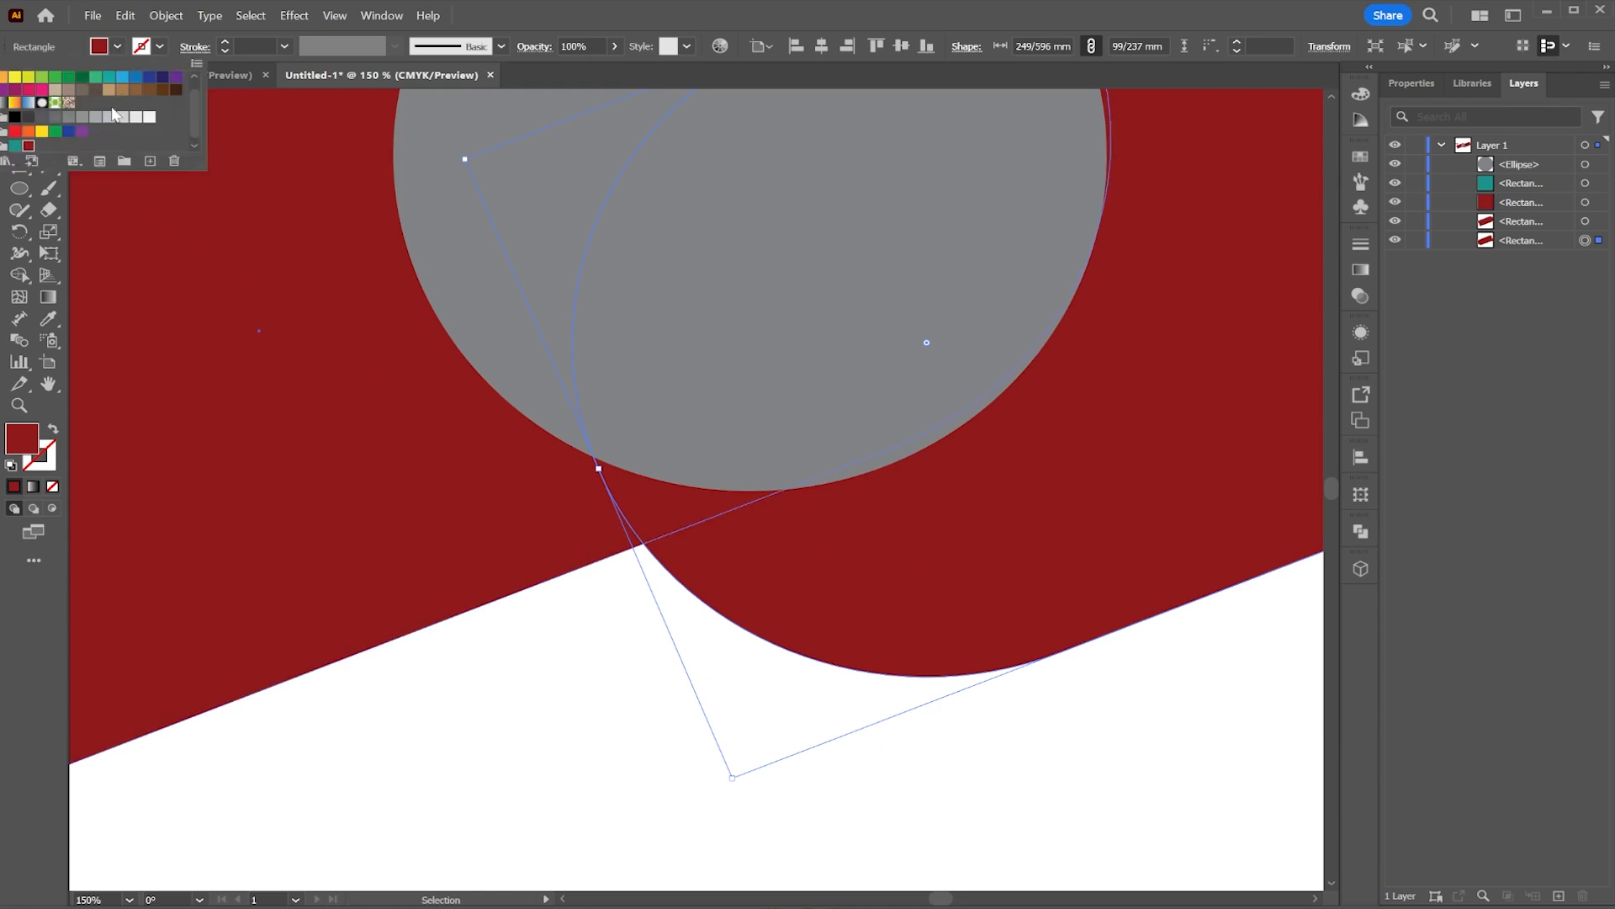
click(114, 116)
click(484, 656)
click(584, 650)
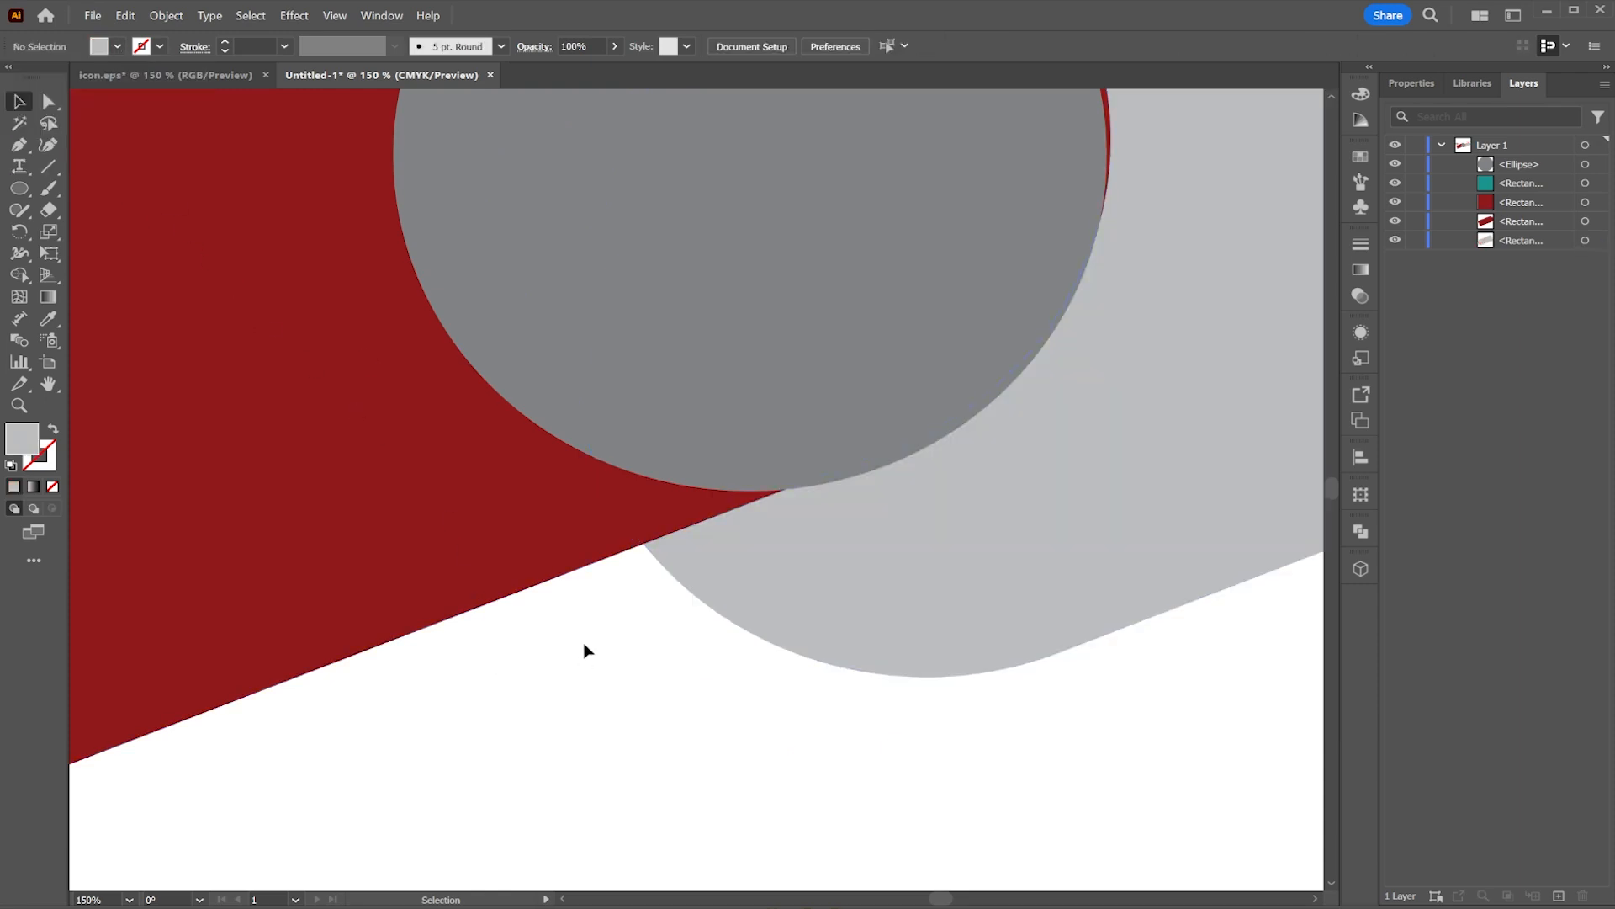
Step: Fill the flipped bar with the teal sampled from the teal square
key(ctrl+minus)
key(ctrl+minus)
click(901, 361)
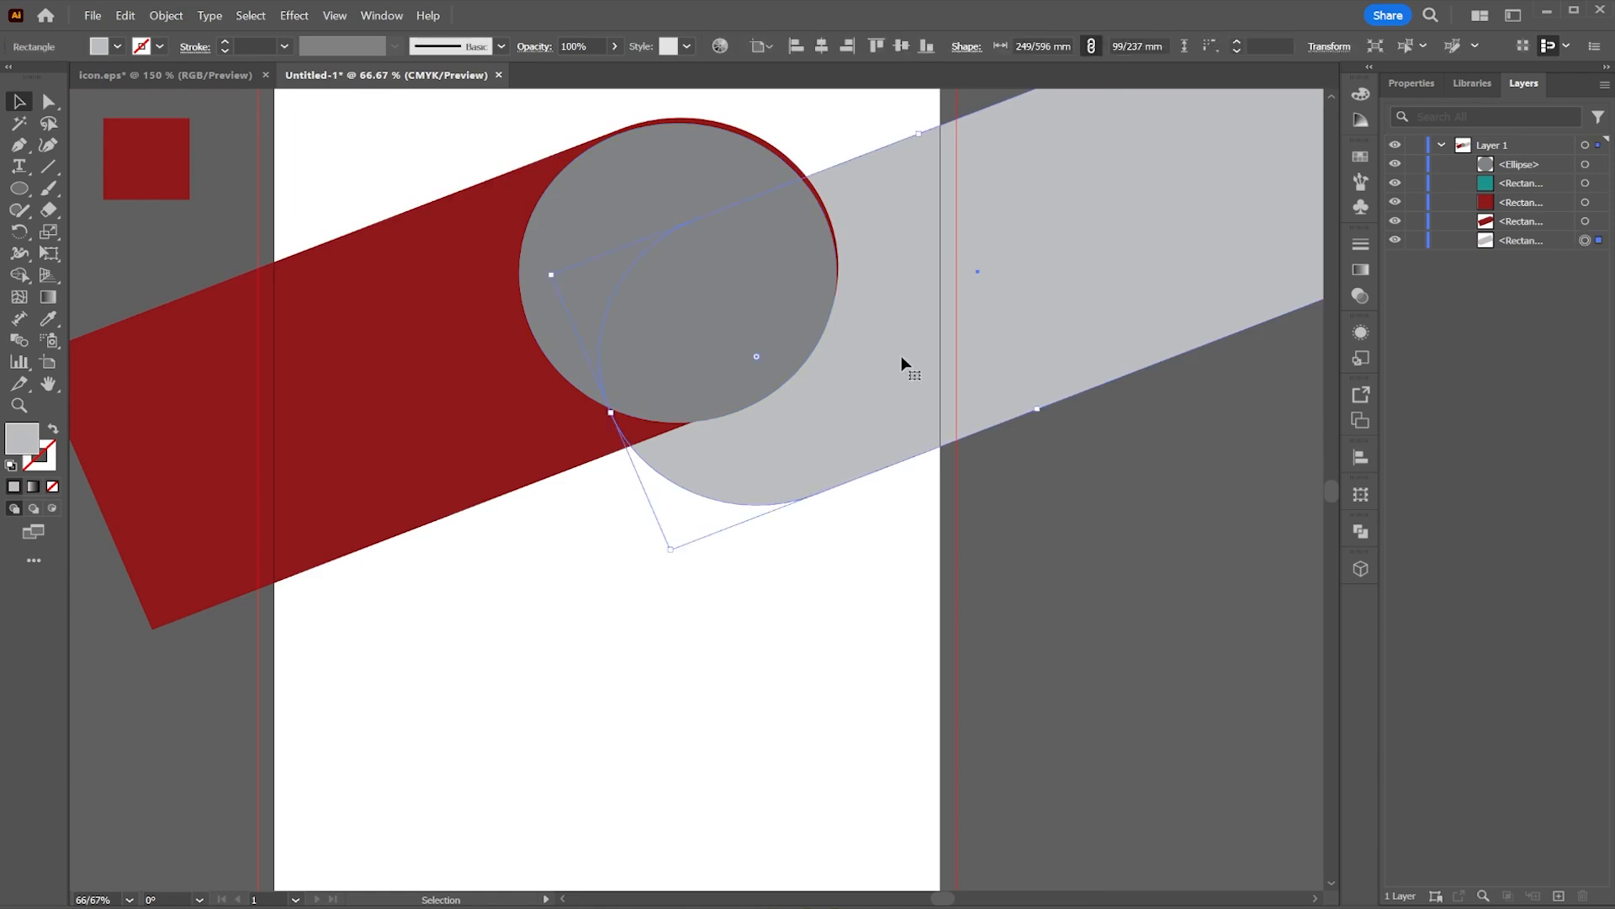
click(54, 322)
scroll(168, 244, left, 3)
scroll(169, 244, up, 1)
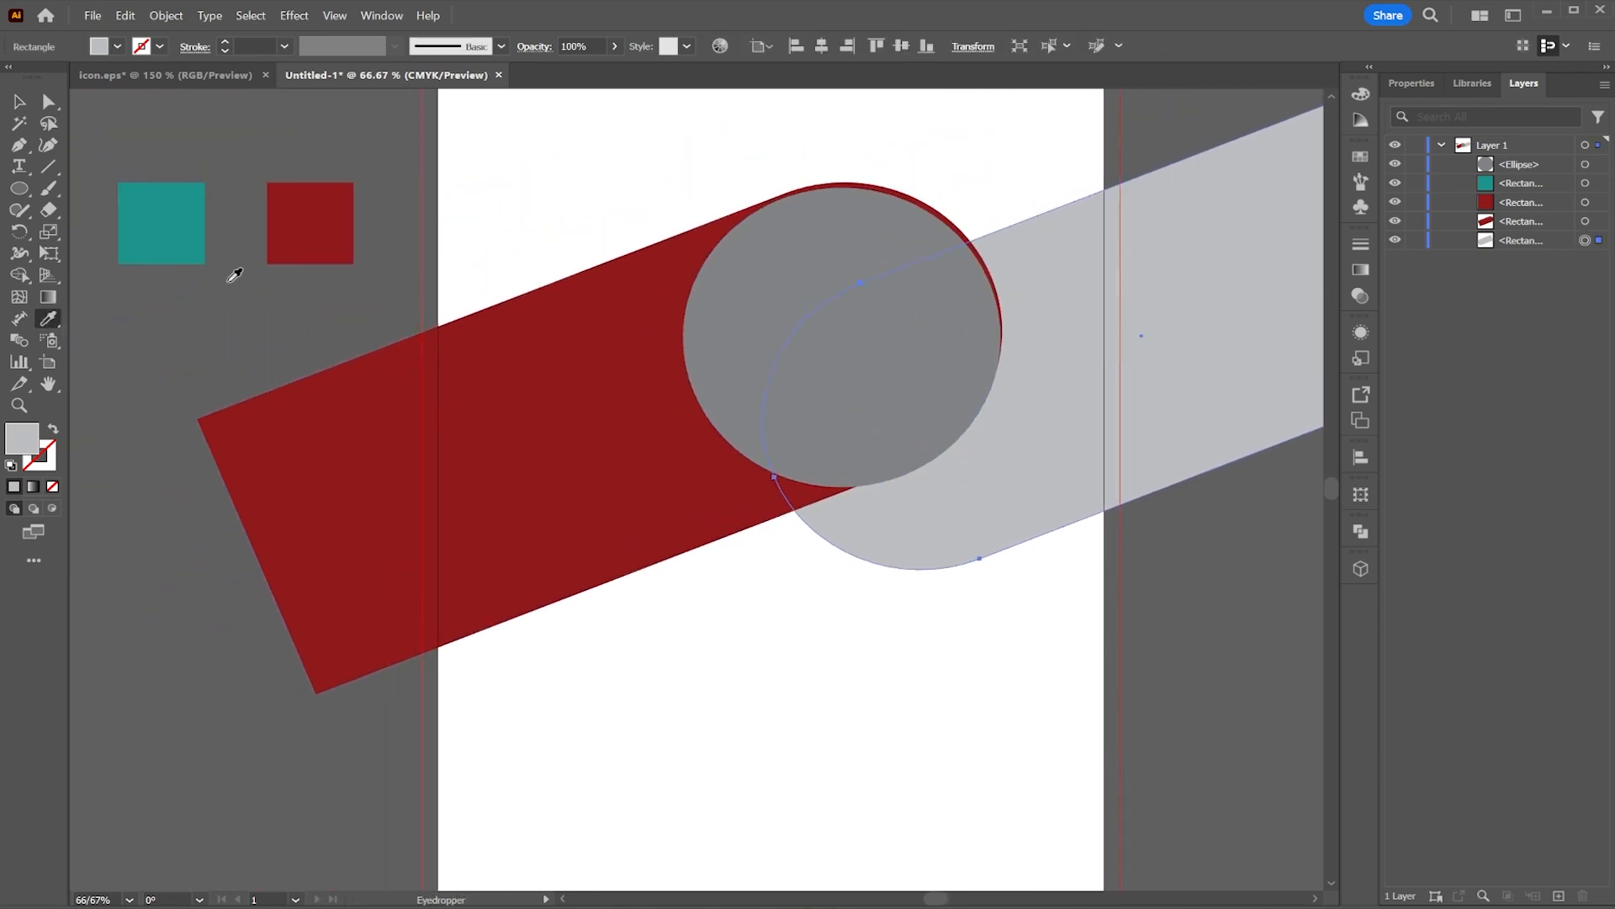
click(188, 245)
Step: Nudge the circle into place and resize it to about 96 mm across
click(19, 102)
click(802, 240)
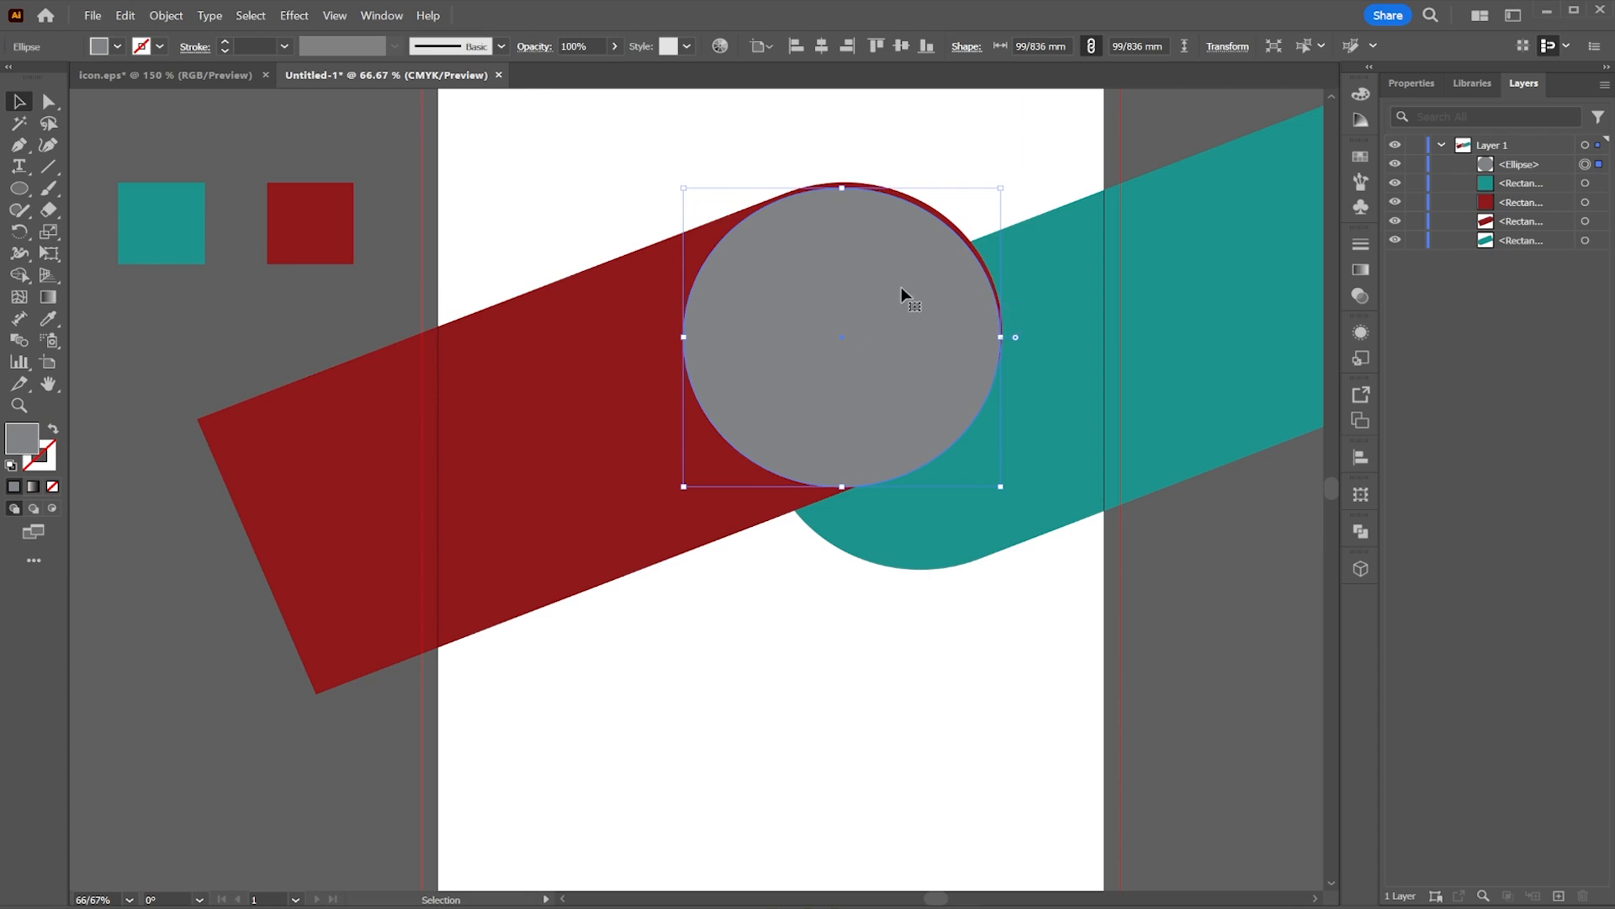
key(Up)
key(Left)
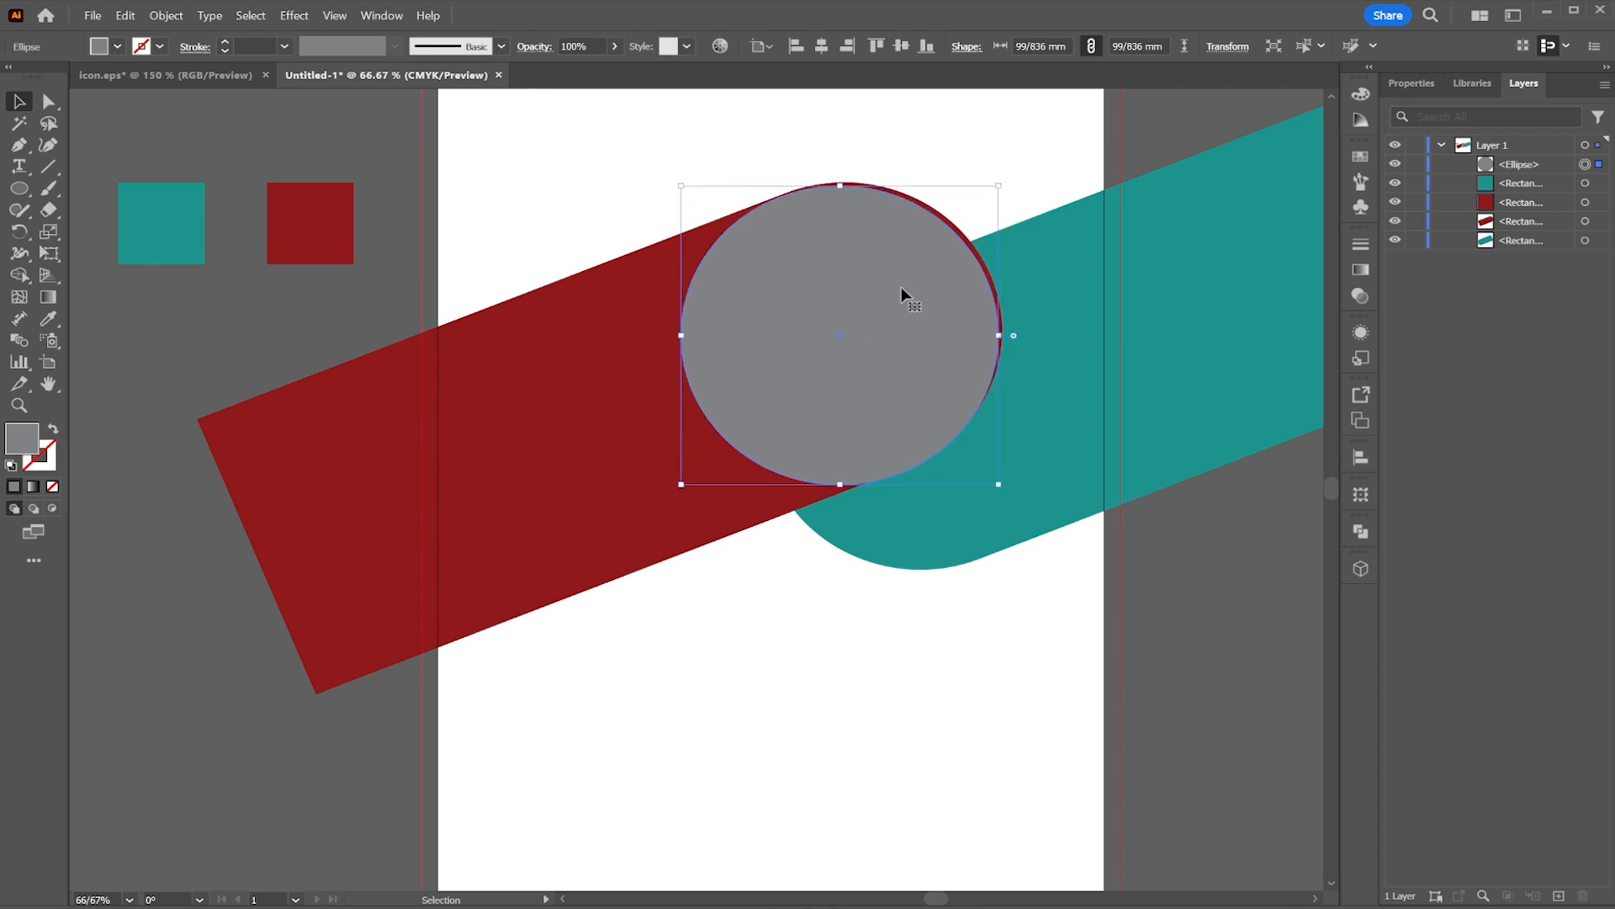
key(Up)
key(Left)
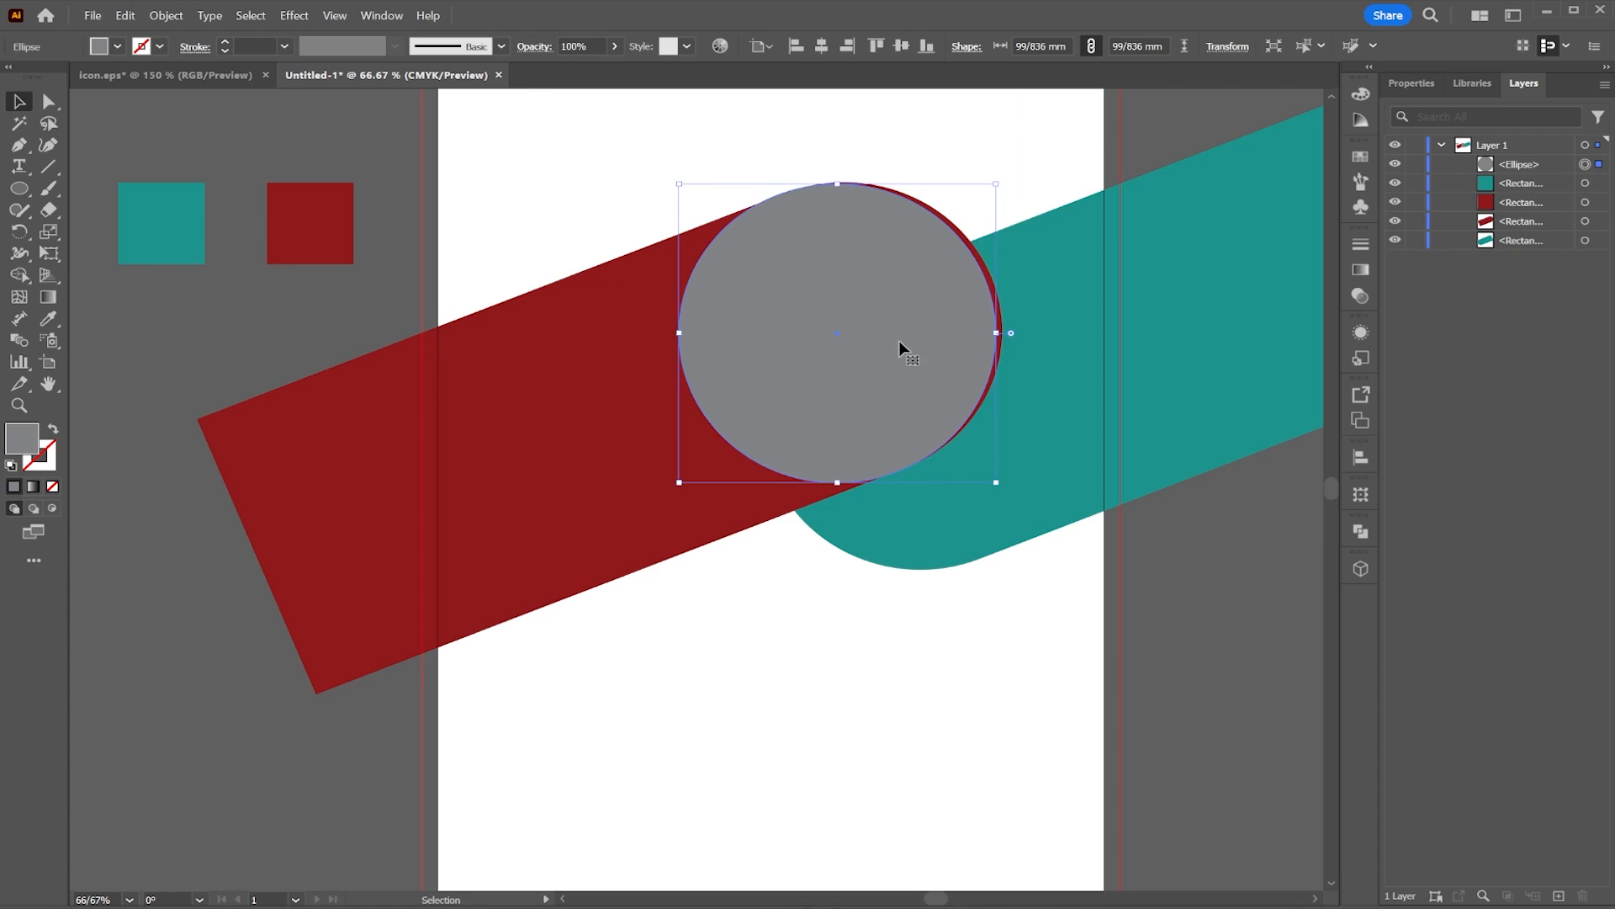
drag(838, 184, 841, 192)
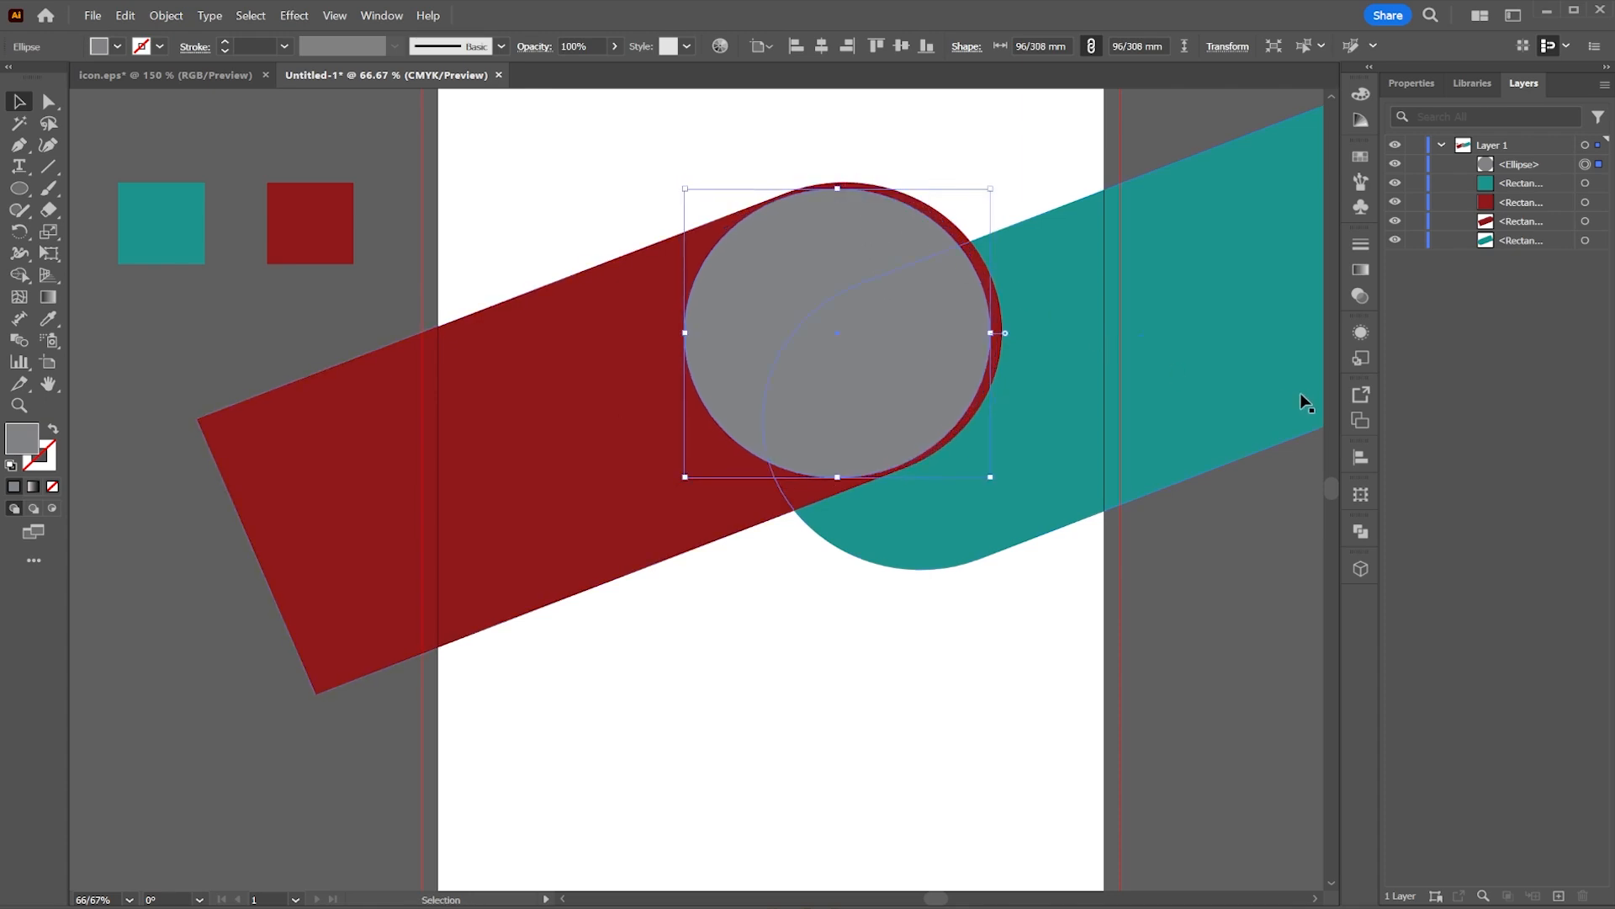
key(Right)
key(Right)
key(Up)
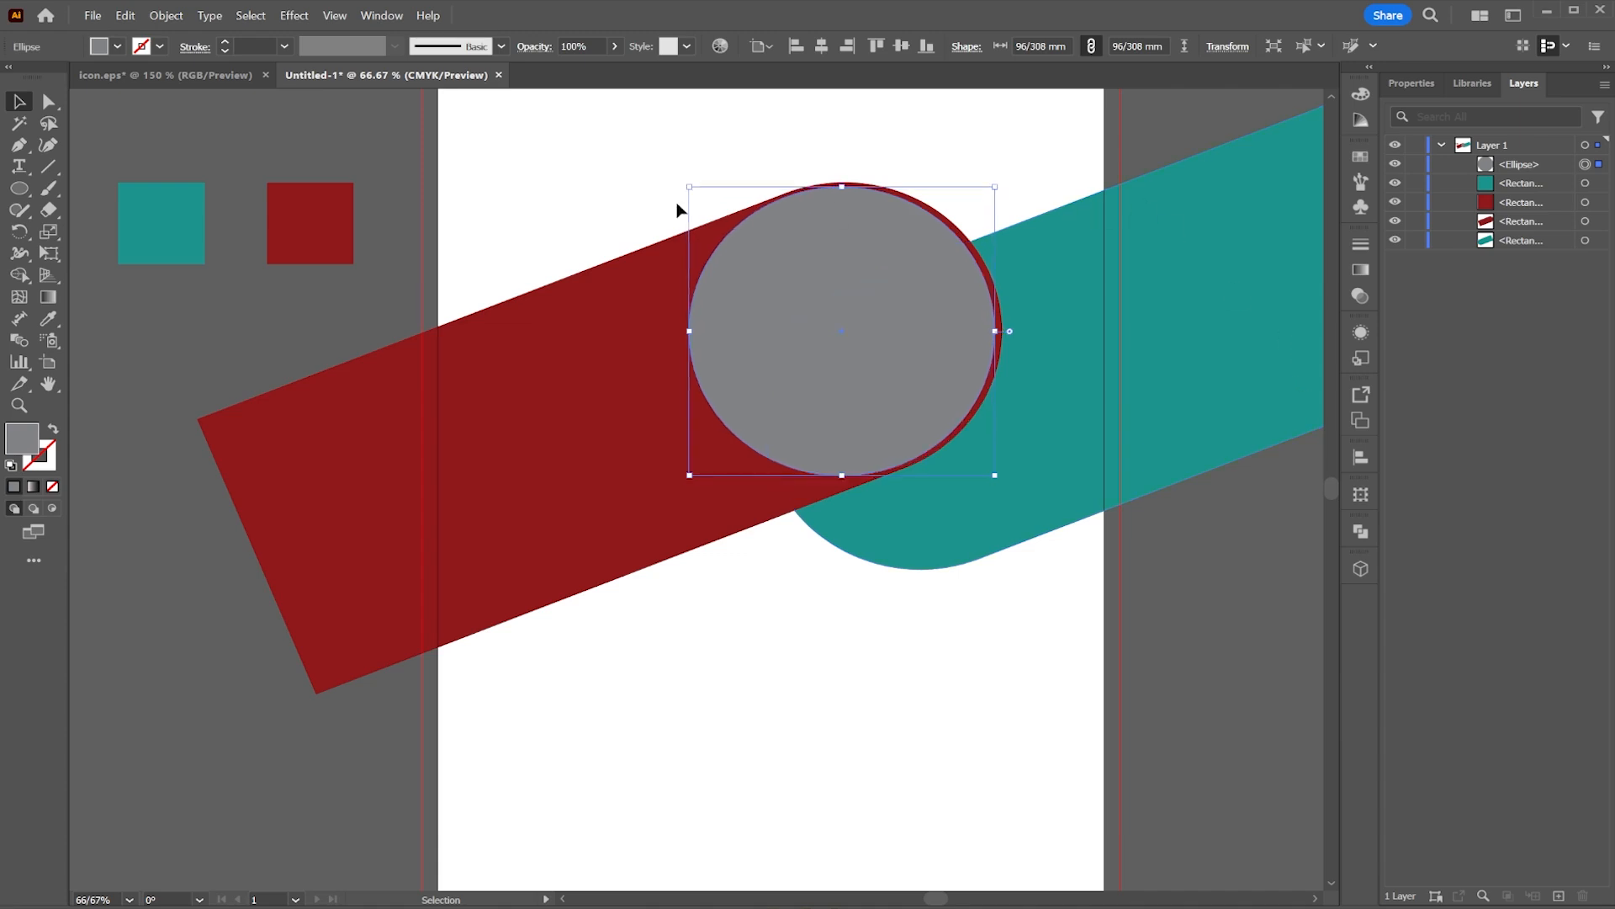
Step: Fill the circle with white
click(116, 46)
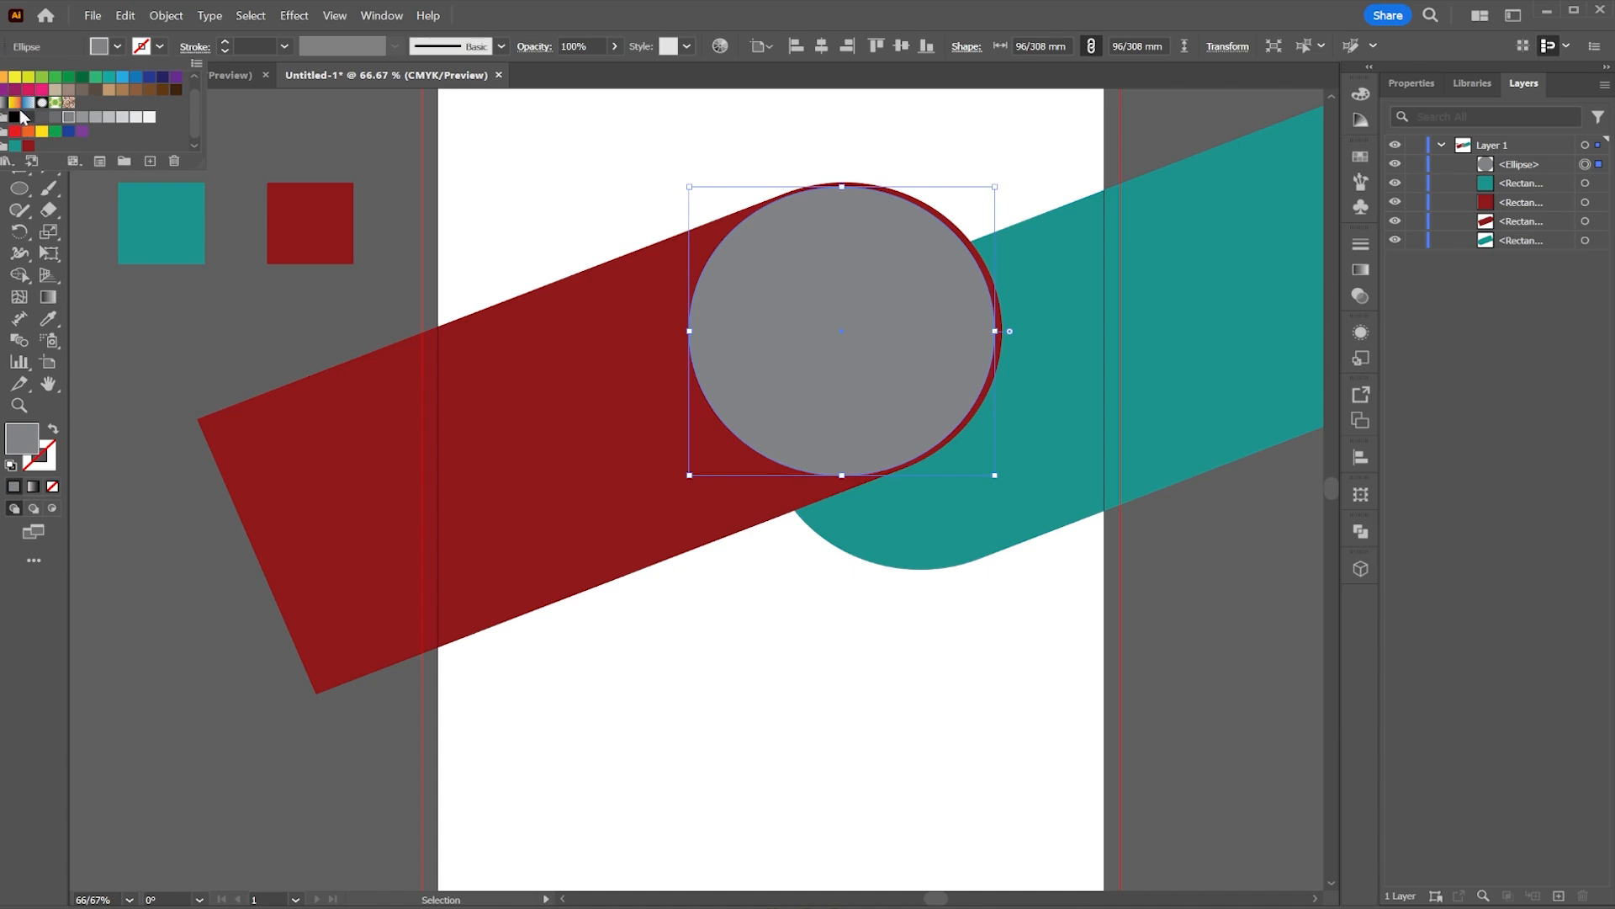
scroll(23, 118, up, 1)
click(28, 78)
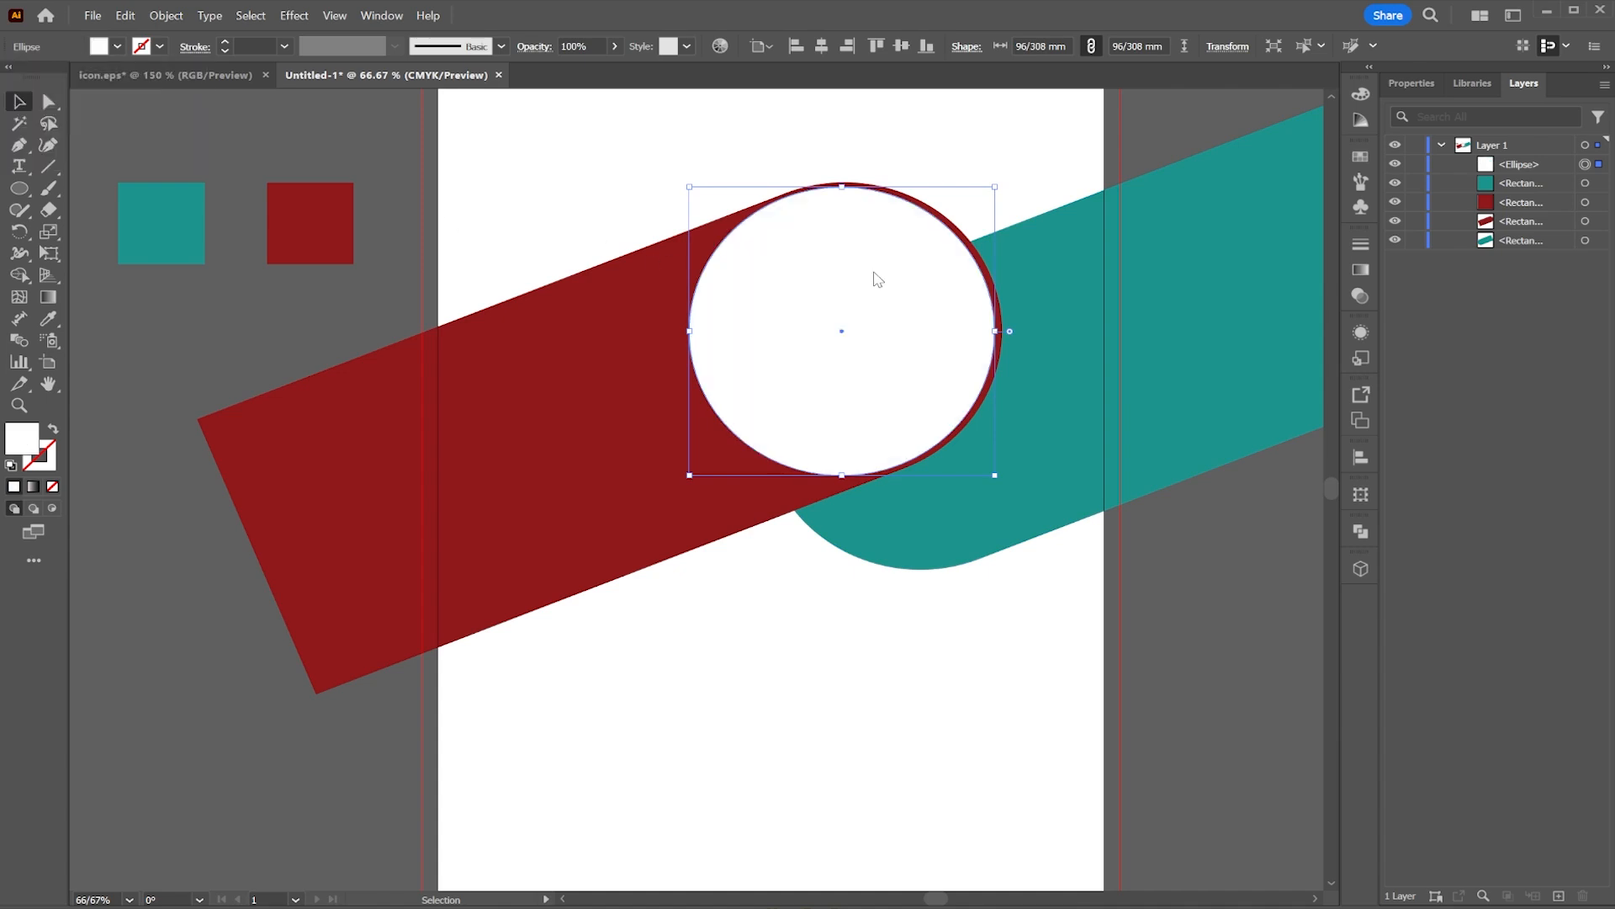
Step: Paste a copy of the circle in front of it
right_click(828, 249)
key(Escape)
right_click(845, 278)
mouse_move(899, 354)
click(1092, 374)
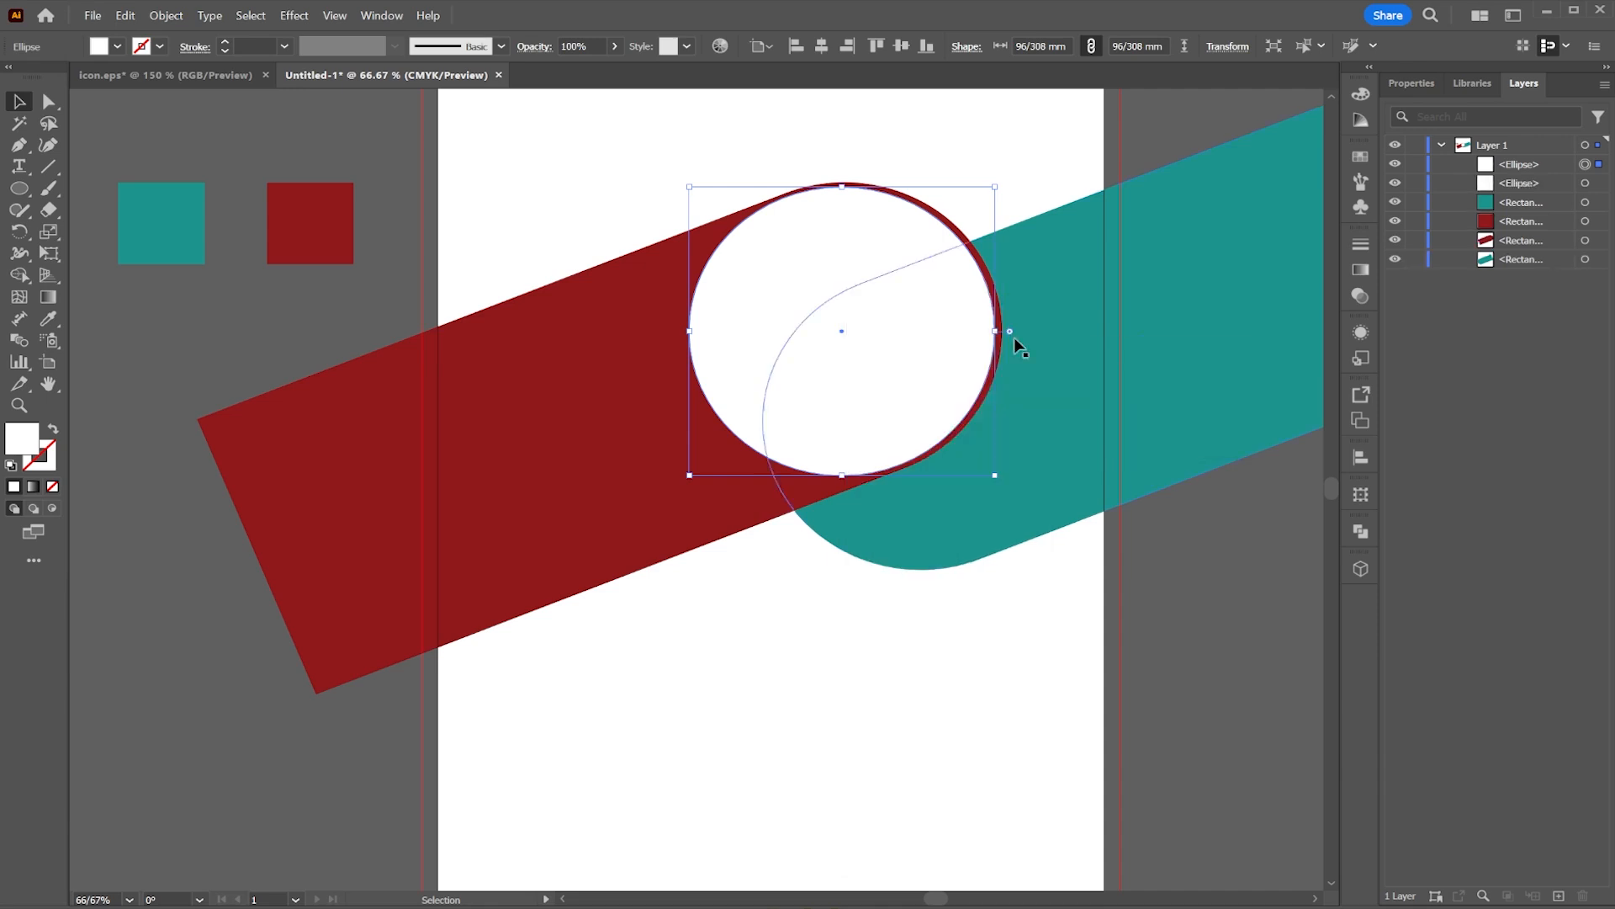
Step: Fill the front circle copy with medium gray and shrink it slightly to leave a white ring
click(118, 46)
click(103, 130)
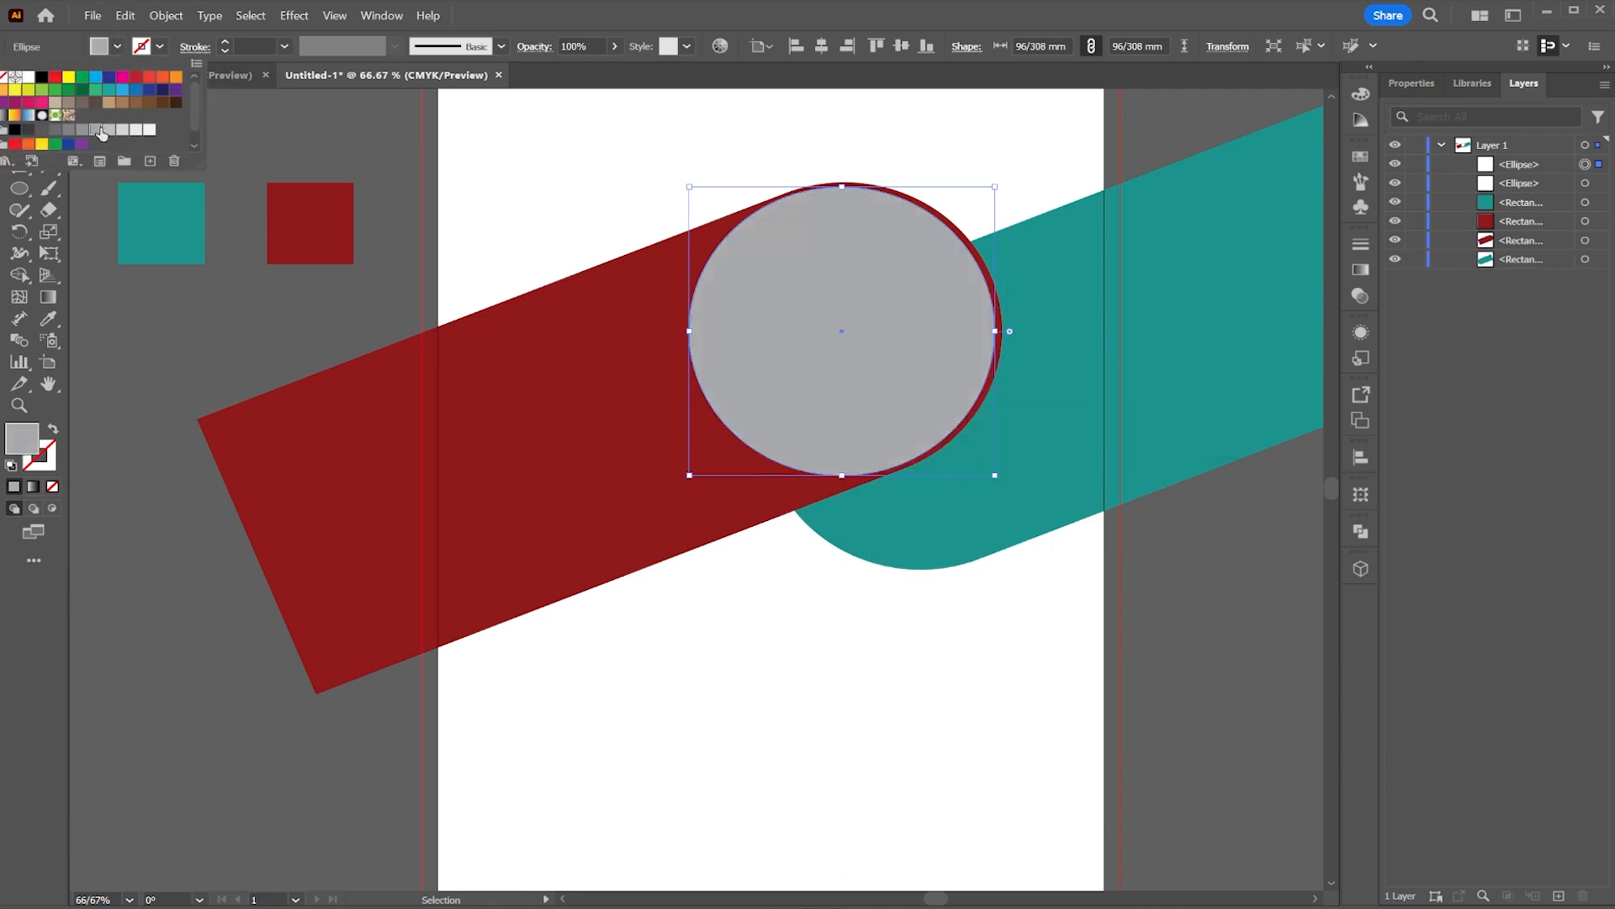
click(127, 302)
drag(842, 190, 842, 196)
click(1153, 139)
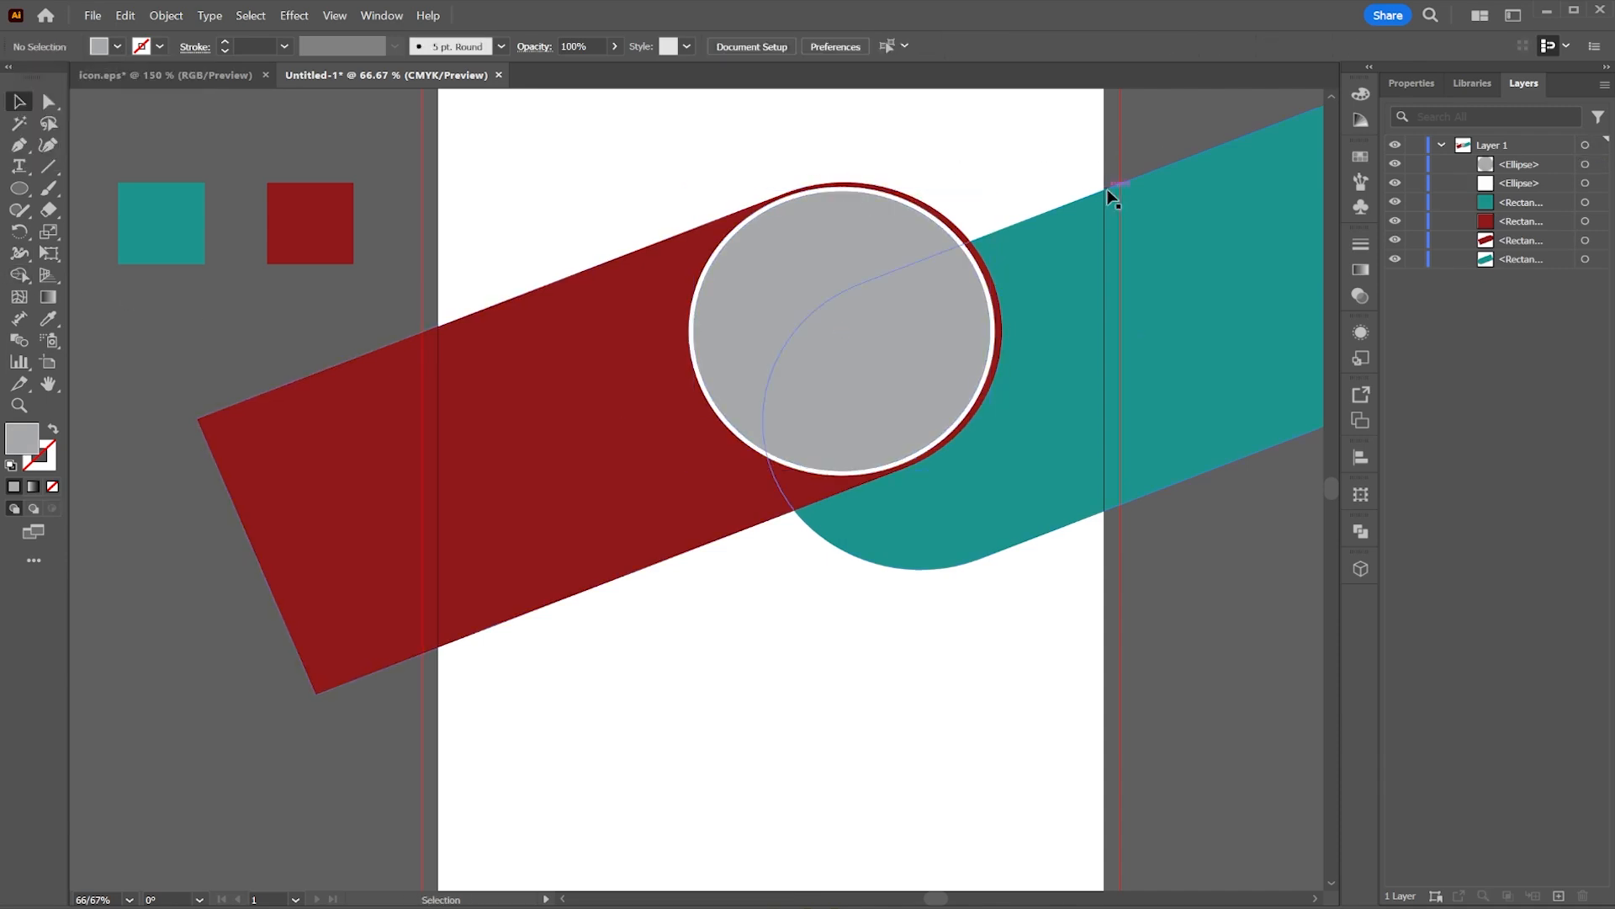
Step: Copy the red bar and paste the copy behind it
drag(1298, 670, 1242, 552)
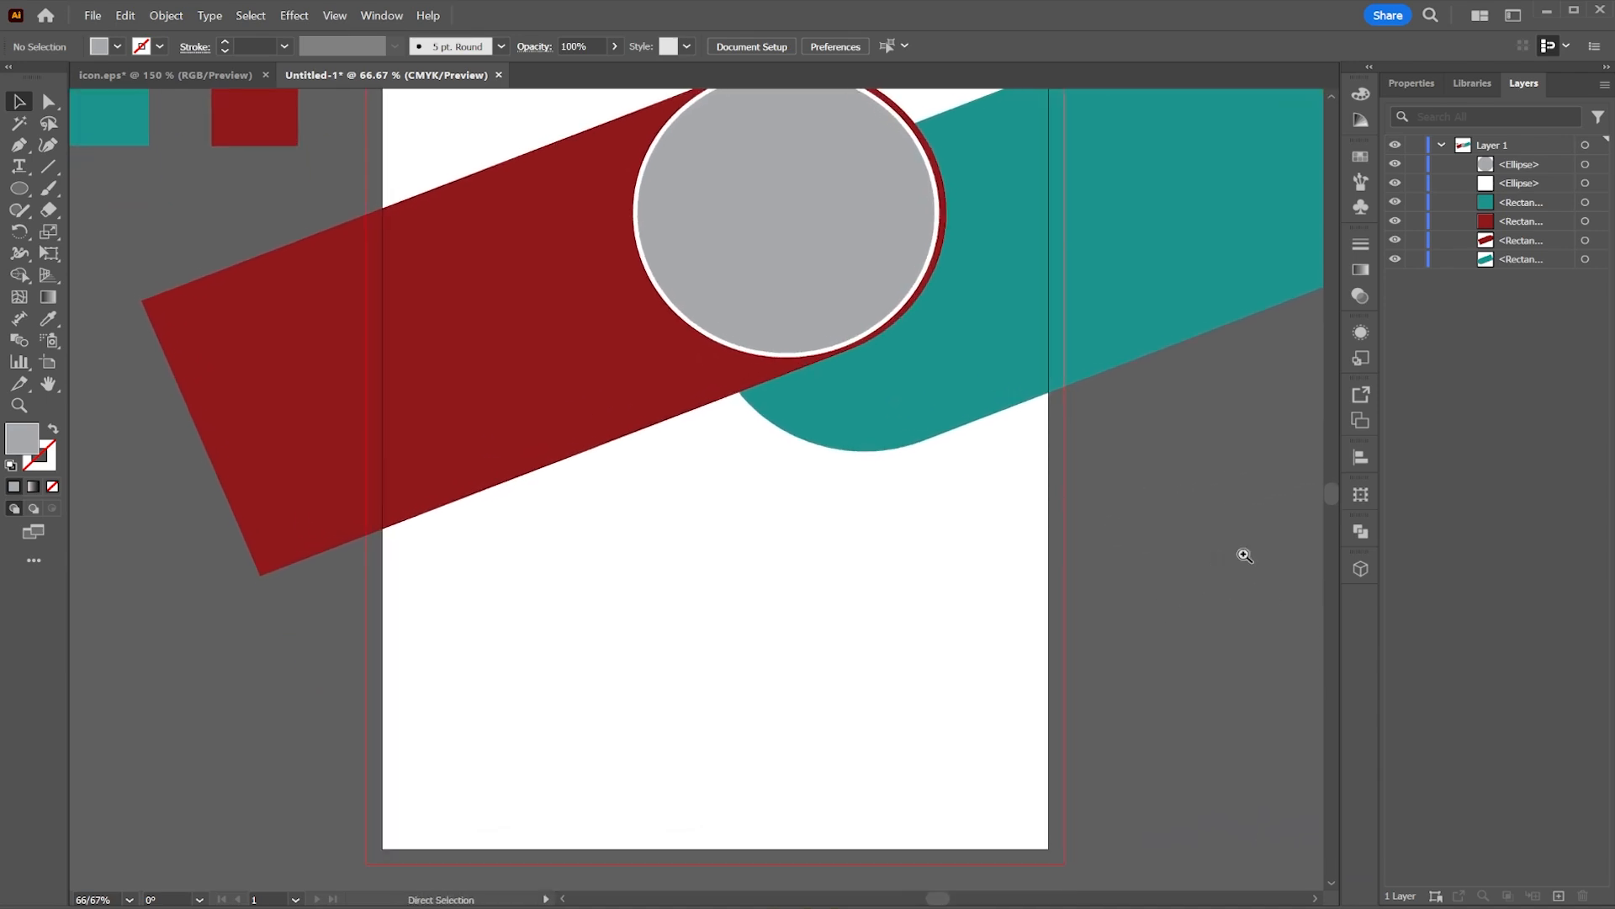
scroll(876, 543, up, 3)
click(611, 438)
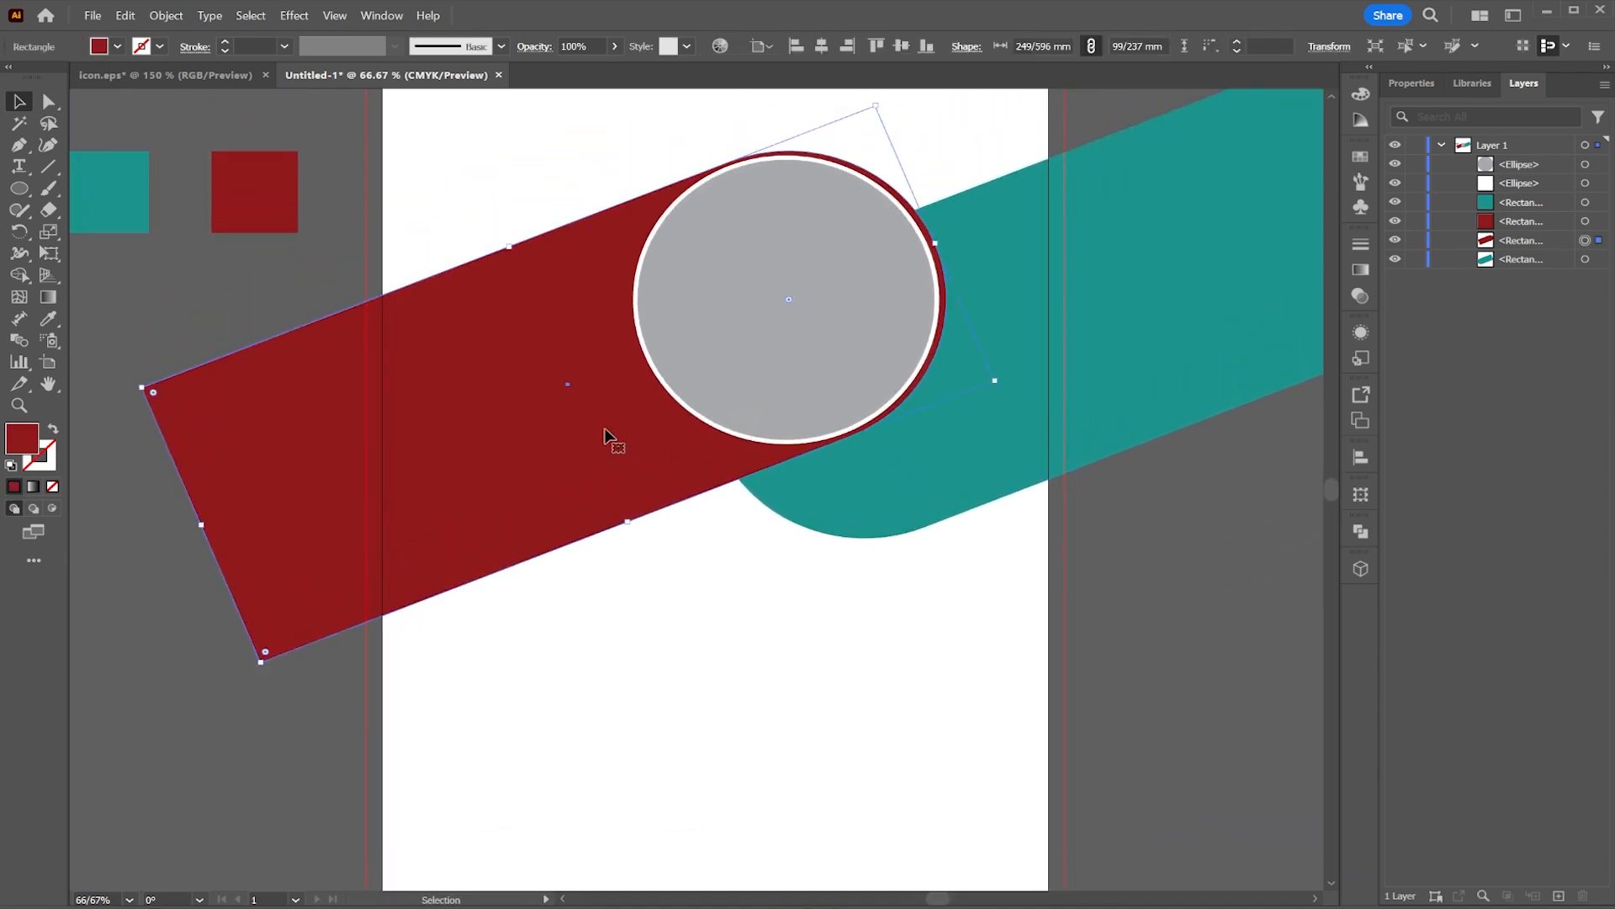
right_click(600, 445)
click(667, 369)
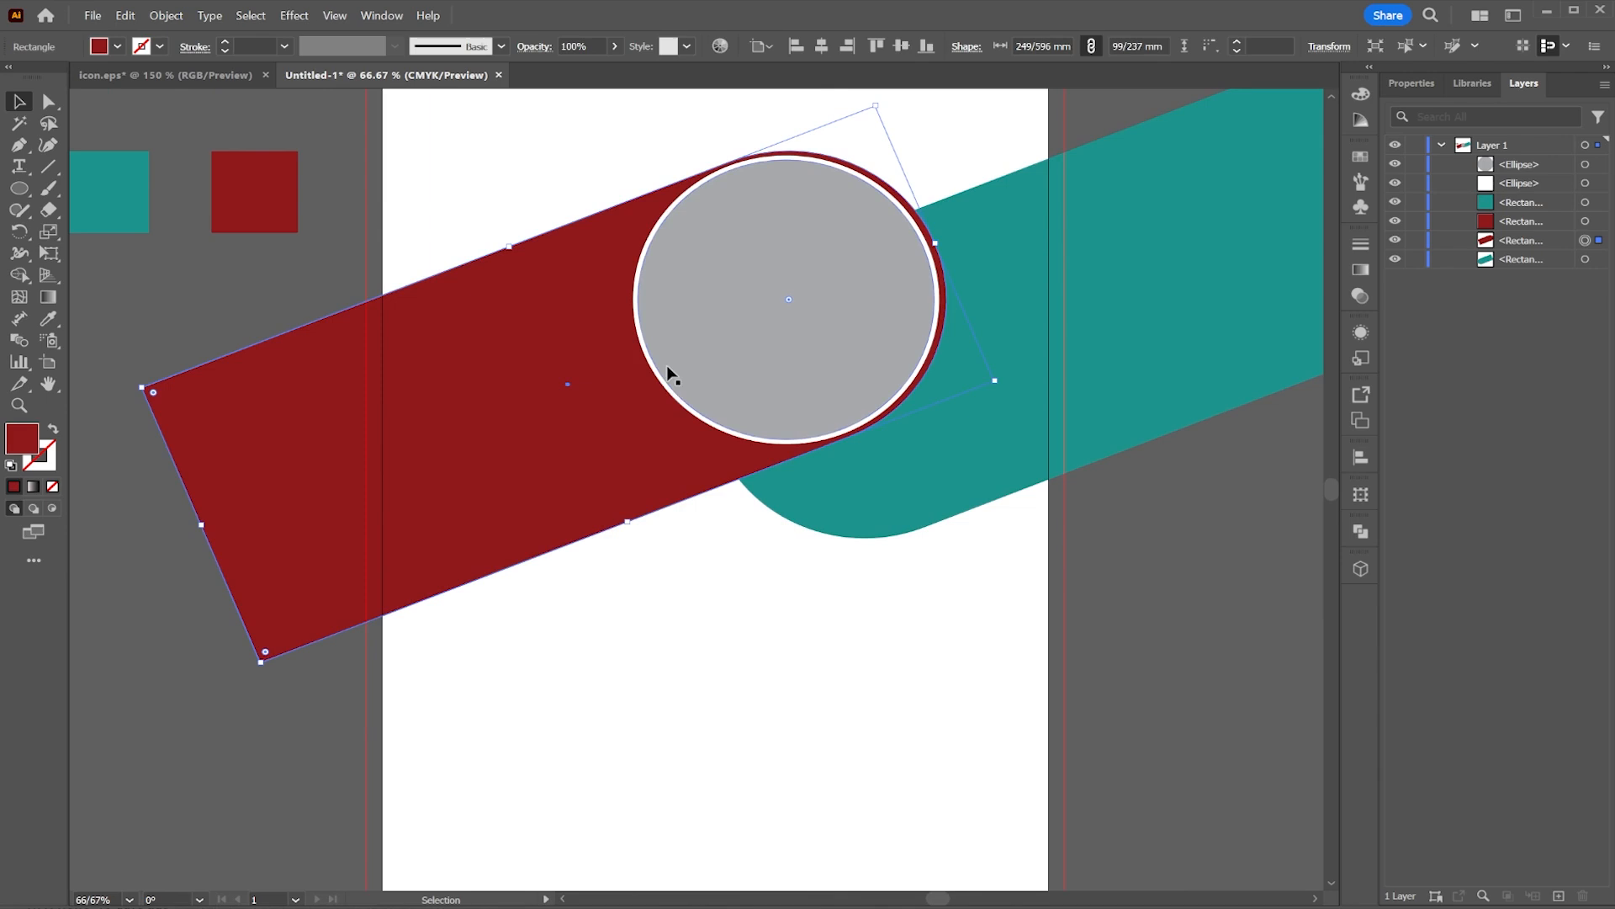
right_click(642, 456)
mouse_move(753, 408)
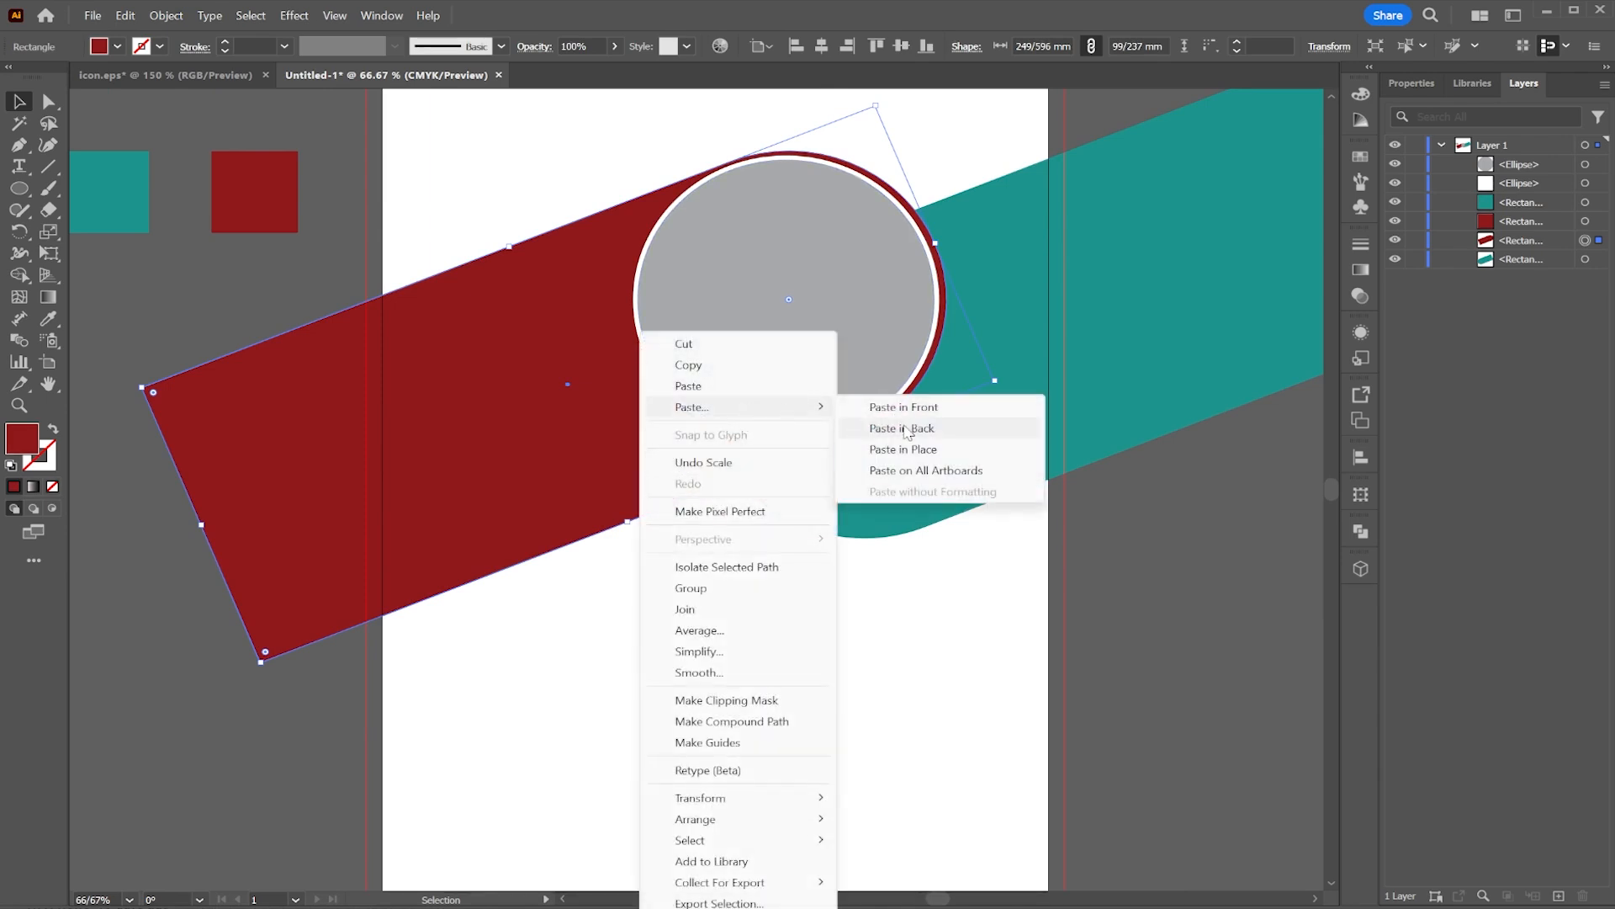
click(879, 429)
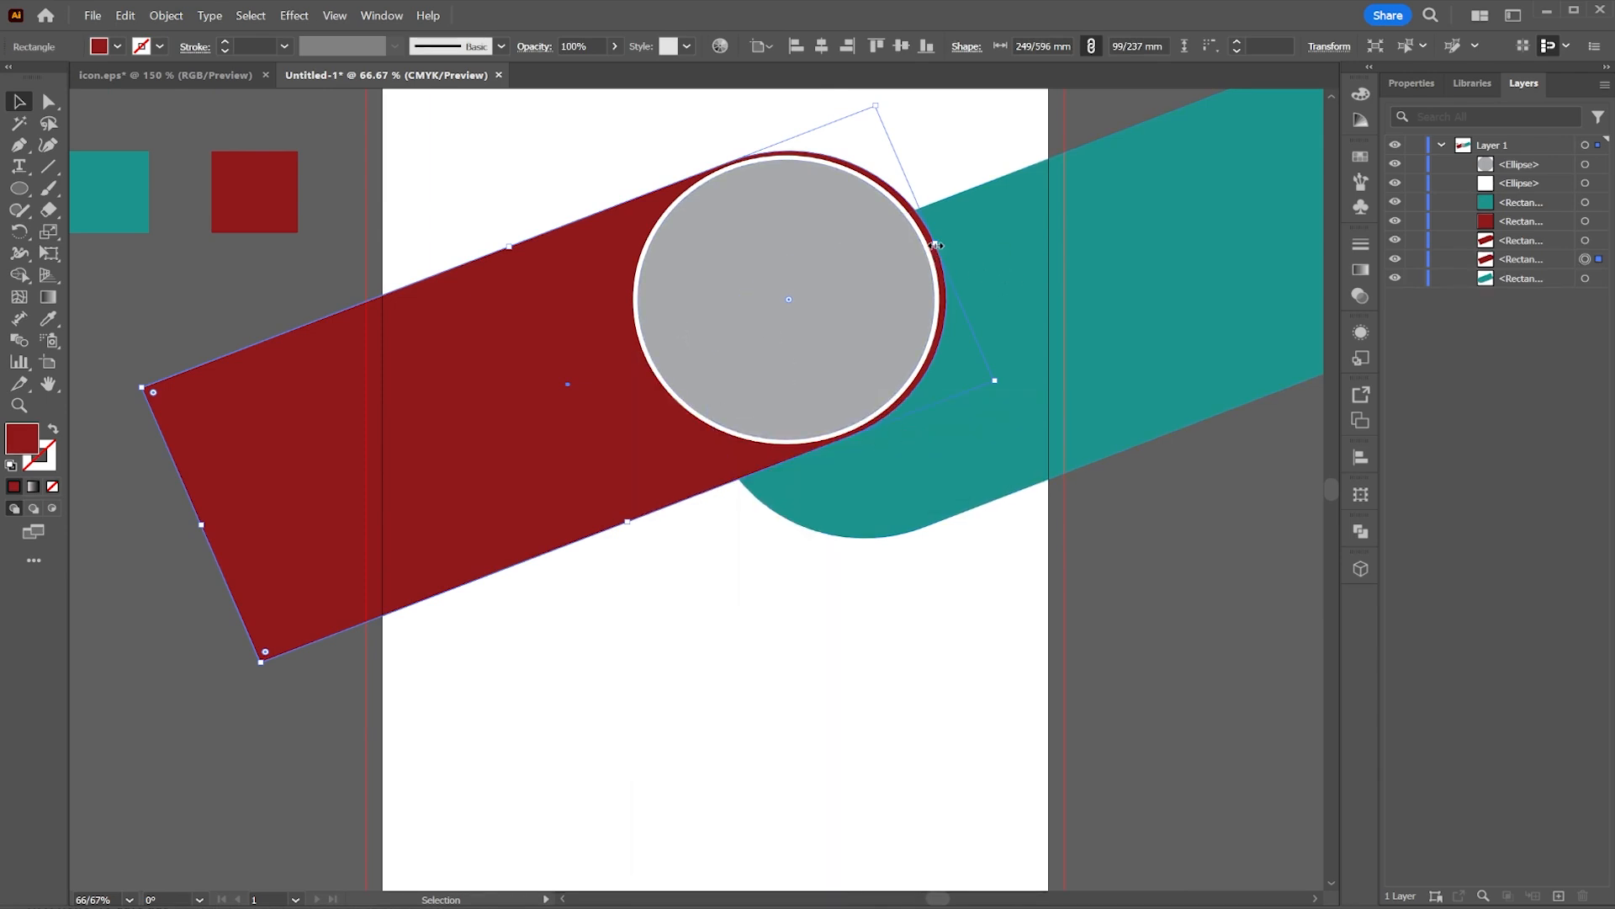
Step: Enlarge the back copy of the red bar slightly and fill it with white
drag(936, 243, 947, 240)
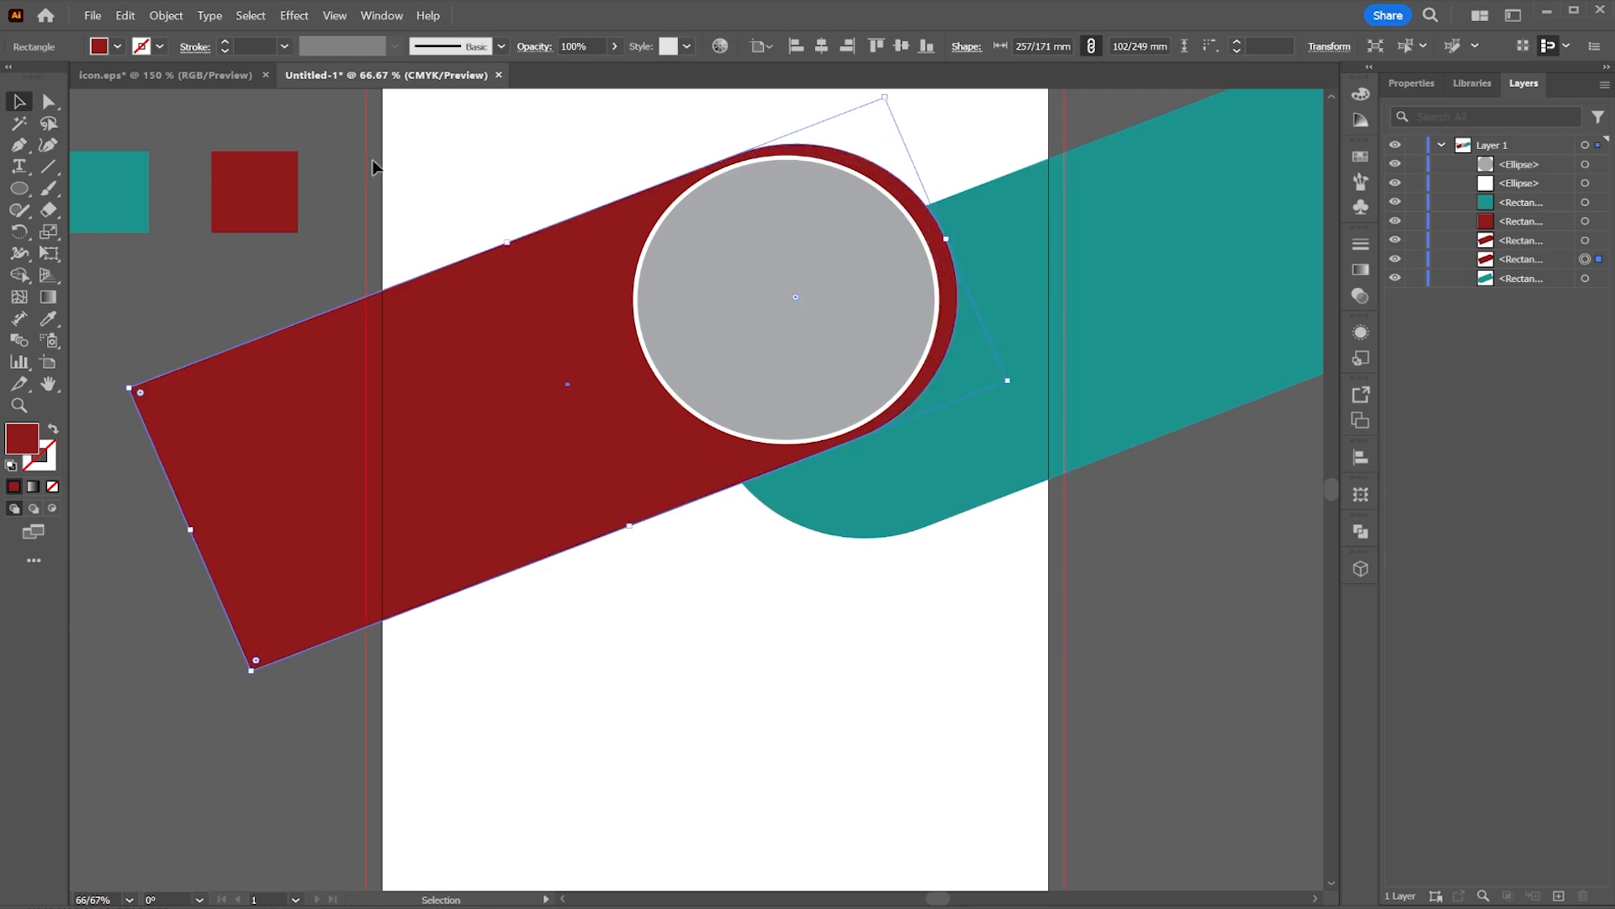
click(117, 46)
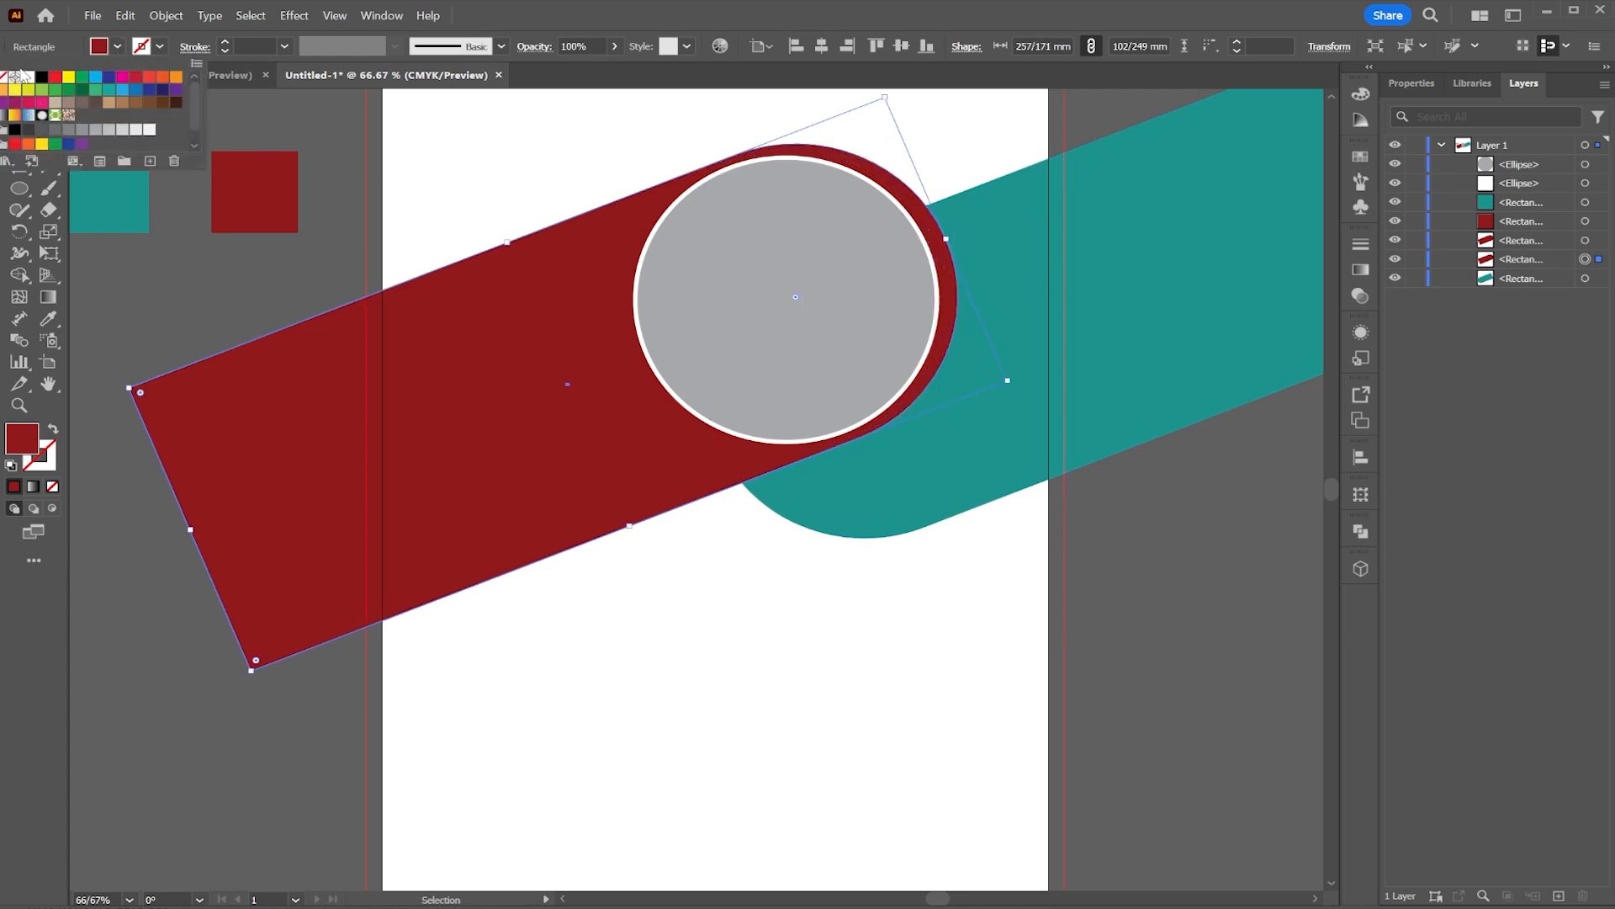
click(30, 76)
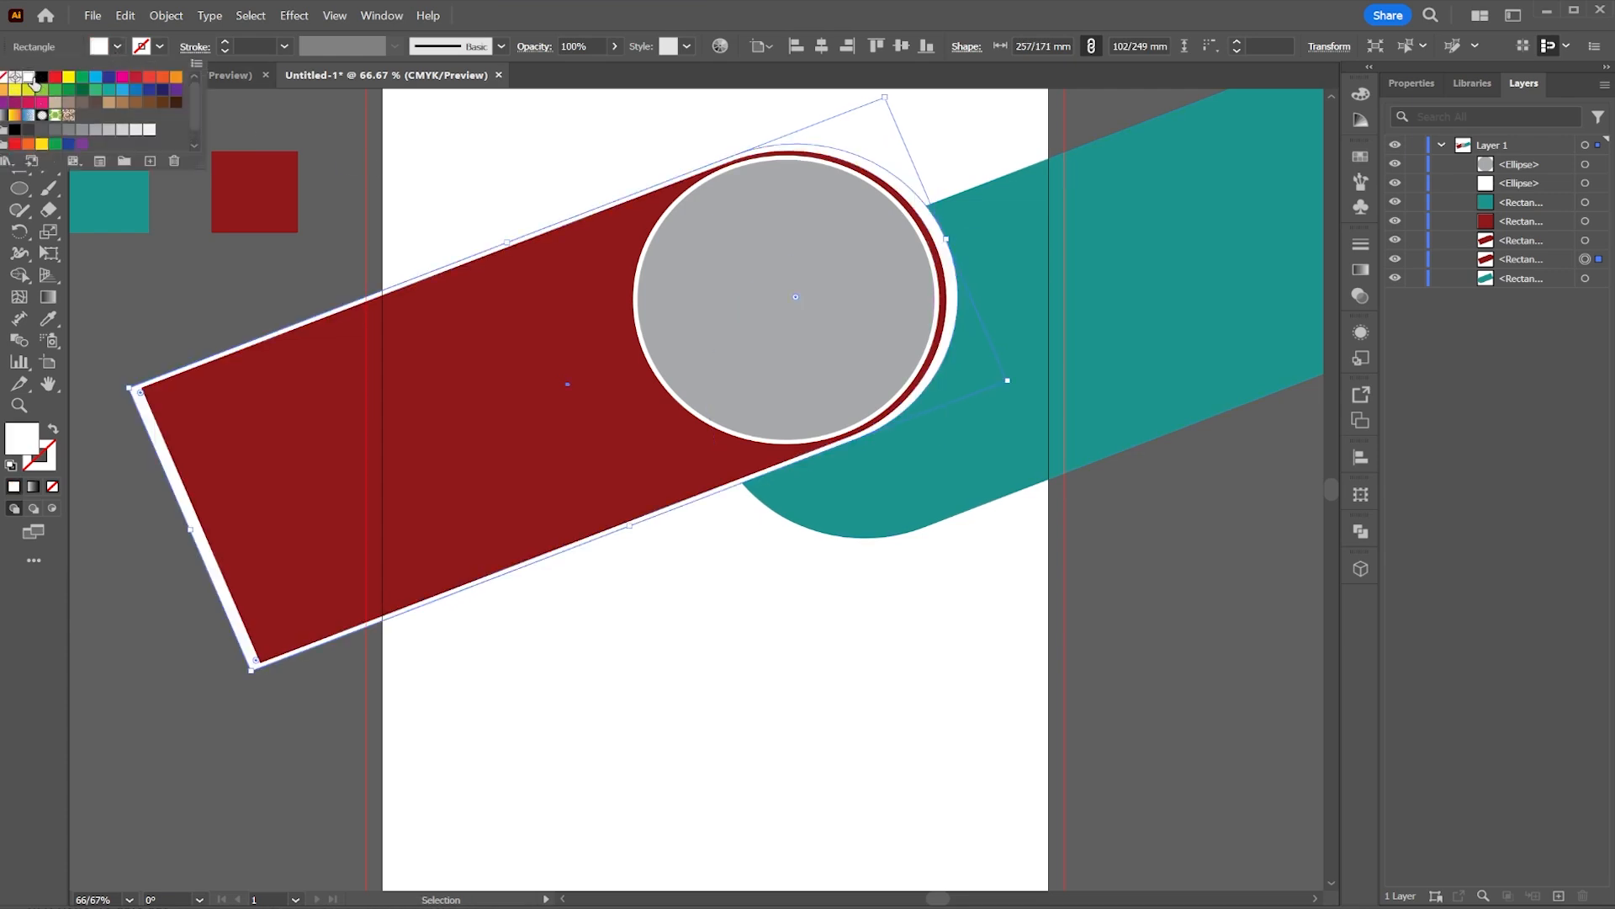
Step: Nudge the white copy left and down so it shows as an offset edge behind the red bar
click(733, 180)
key(Left)
key(Left)
key(Left)
key(Left)
key(Left)
key(Left)
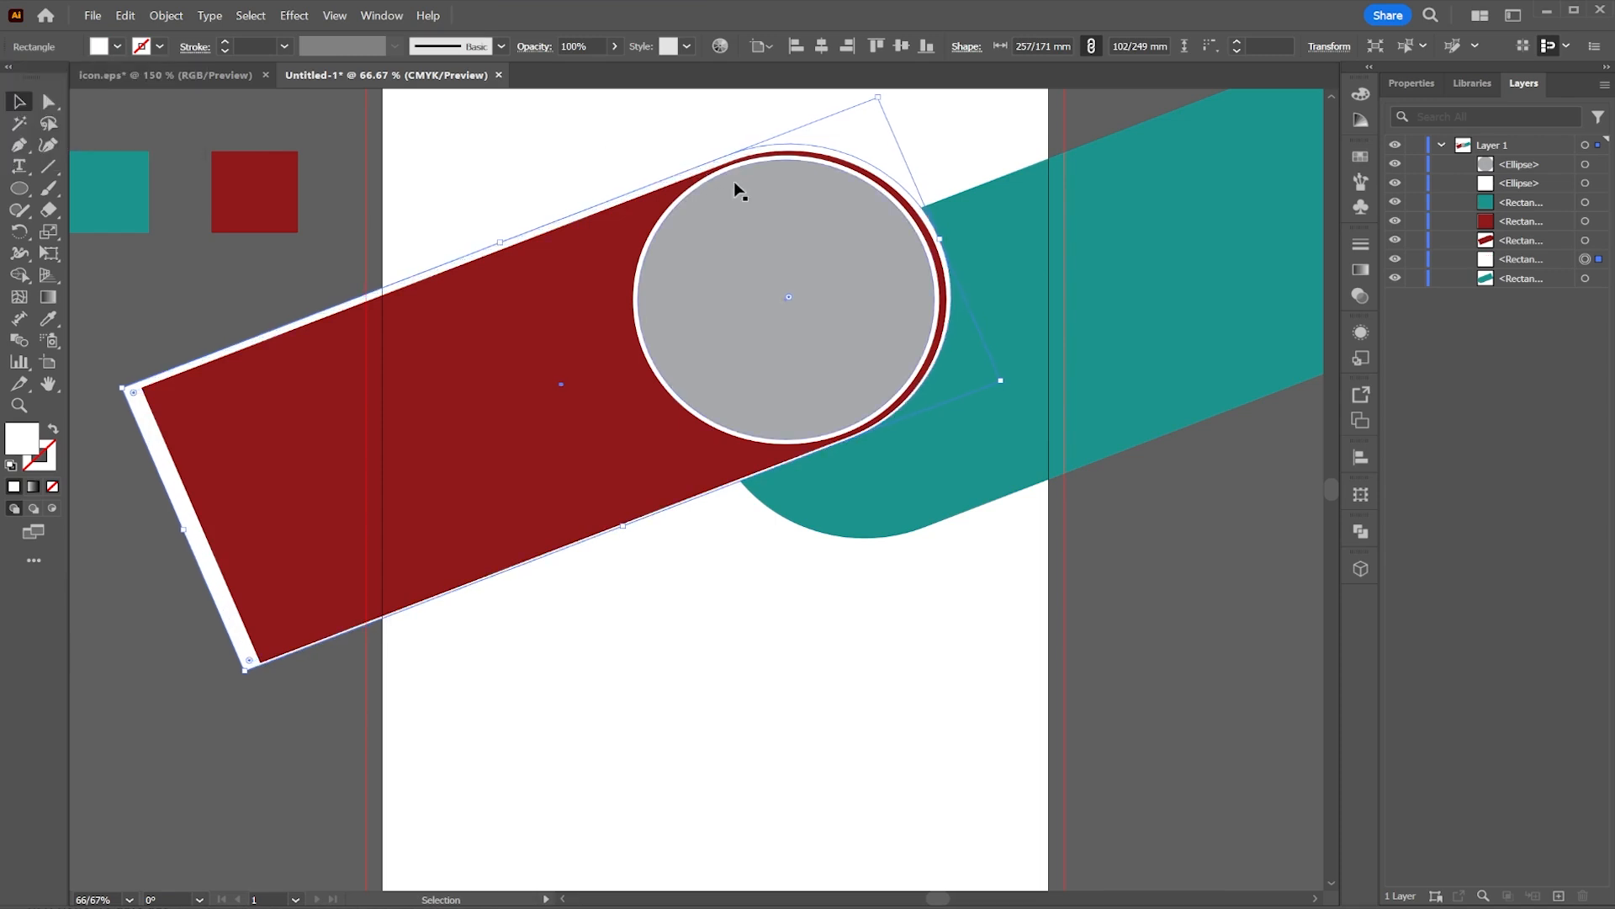
key(Down)
key(Down)
key(Left)
key(Left)
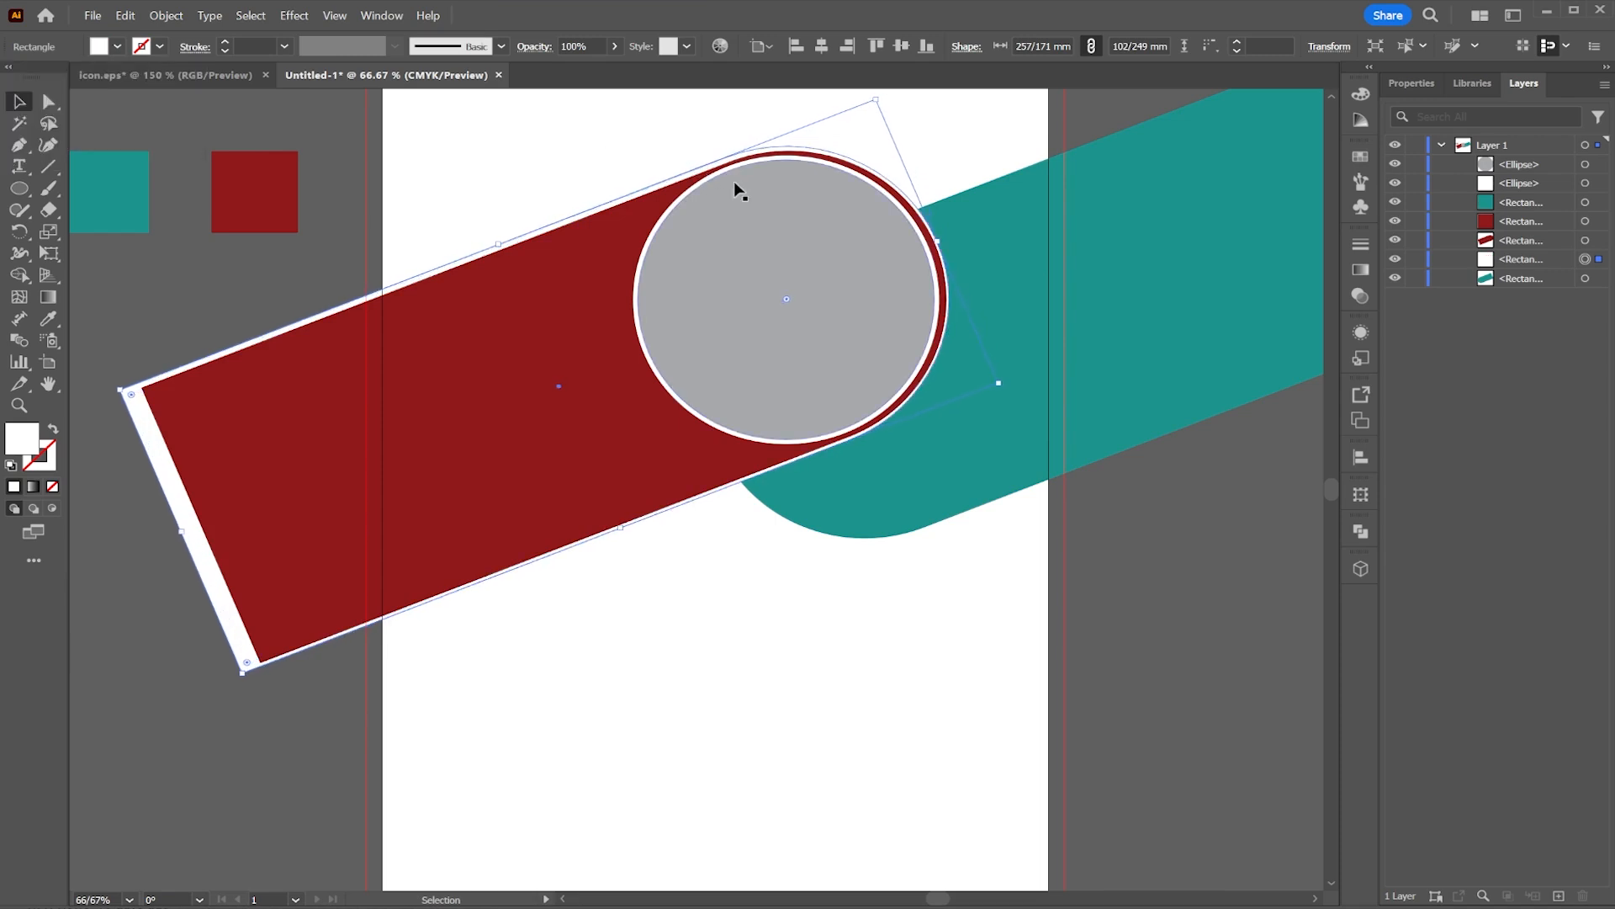
key(Right)
key(Right)
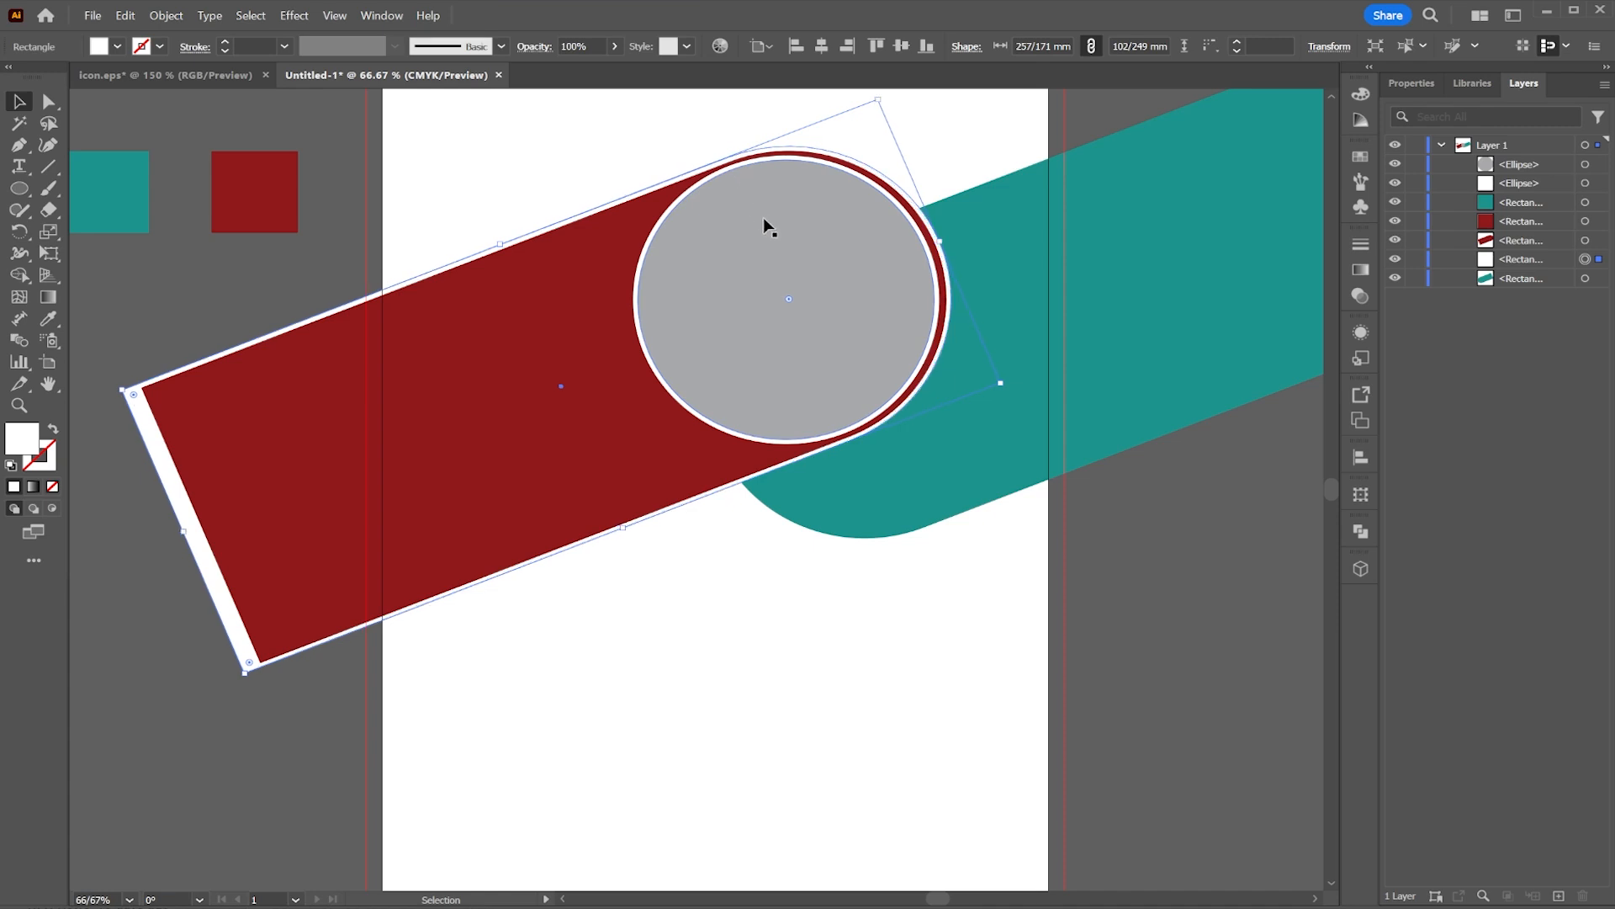
Step: Draw a rectangle about 220 × 114 mm covering the top of the page out to the bleed
click(1154, 564)
drag(1029, 464, 1127, 555)
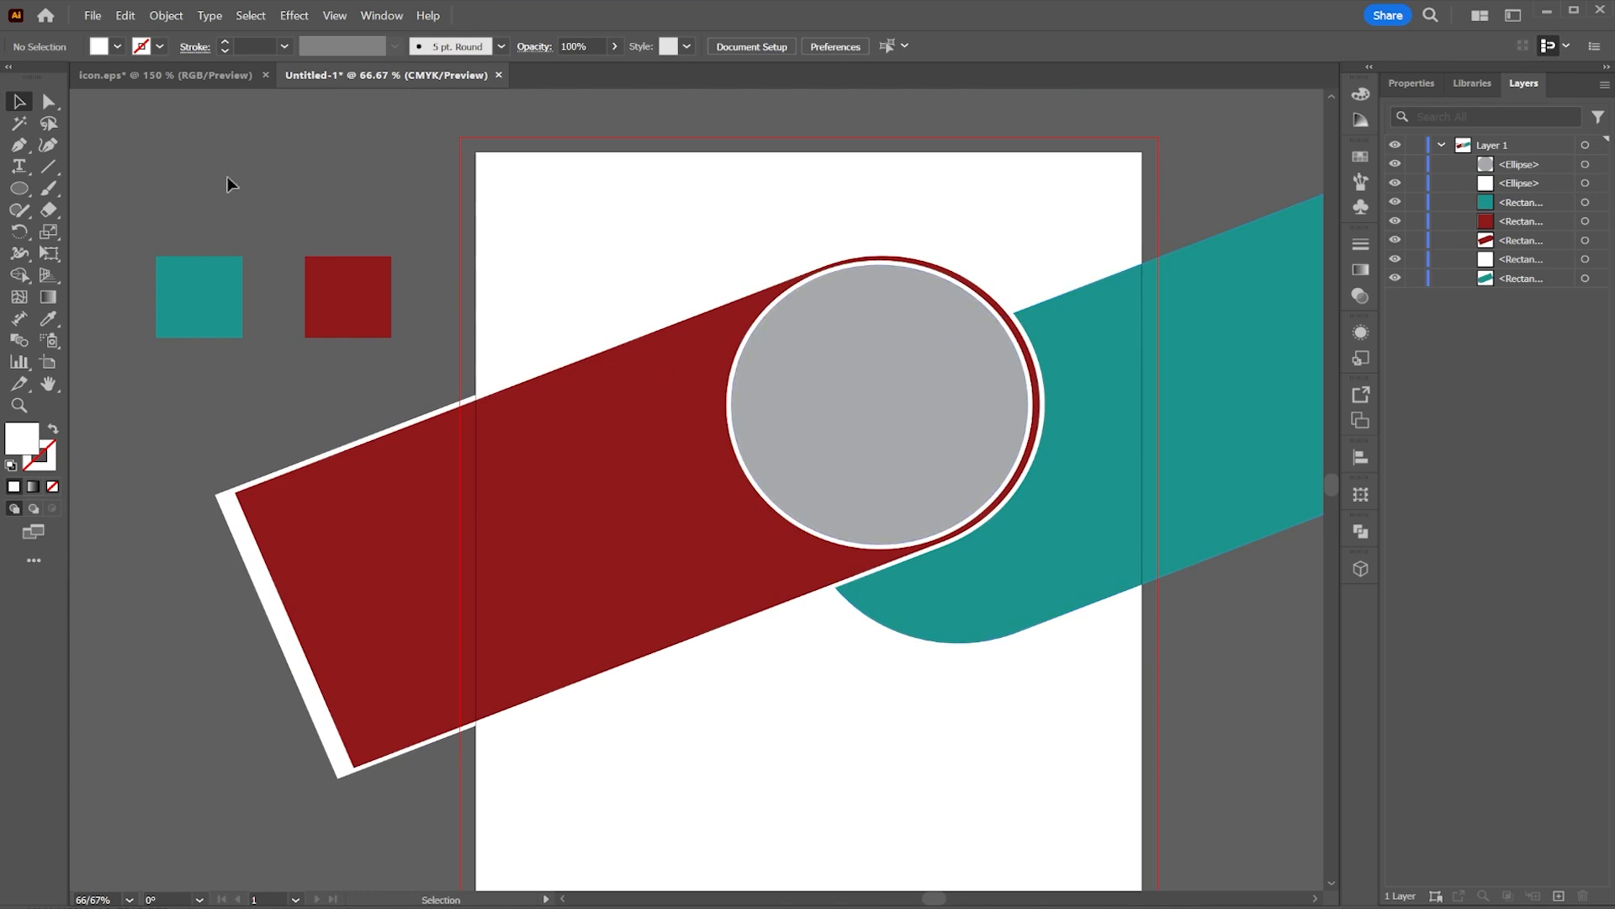
click(19, 189)
key(m)
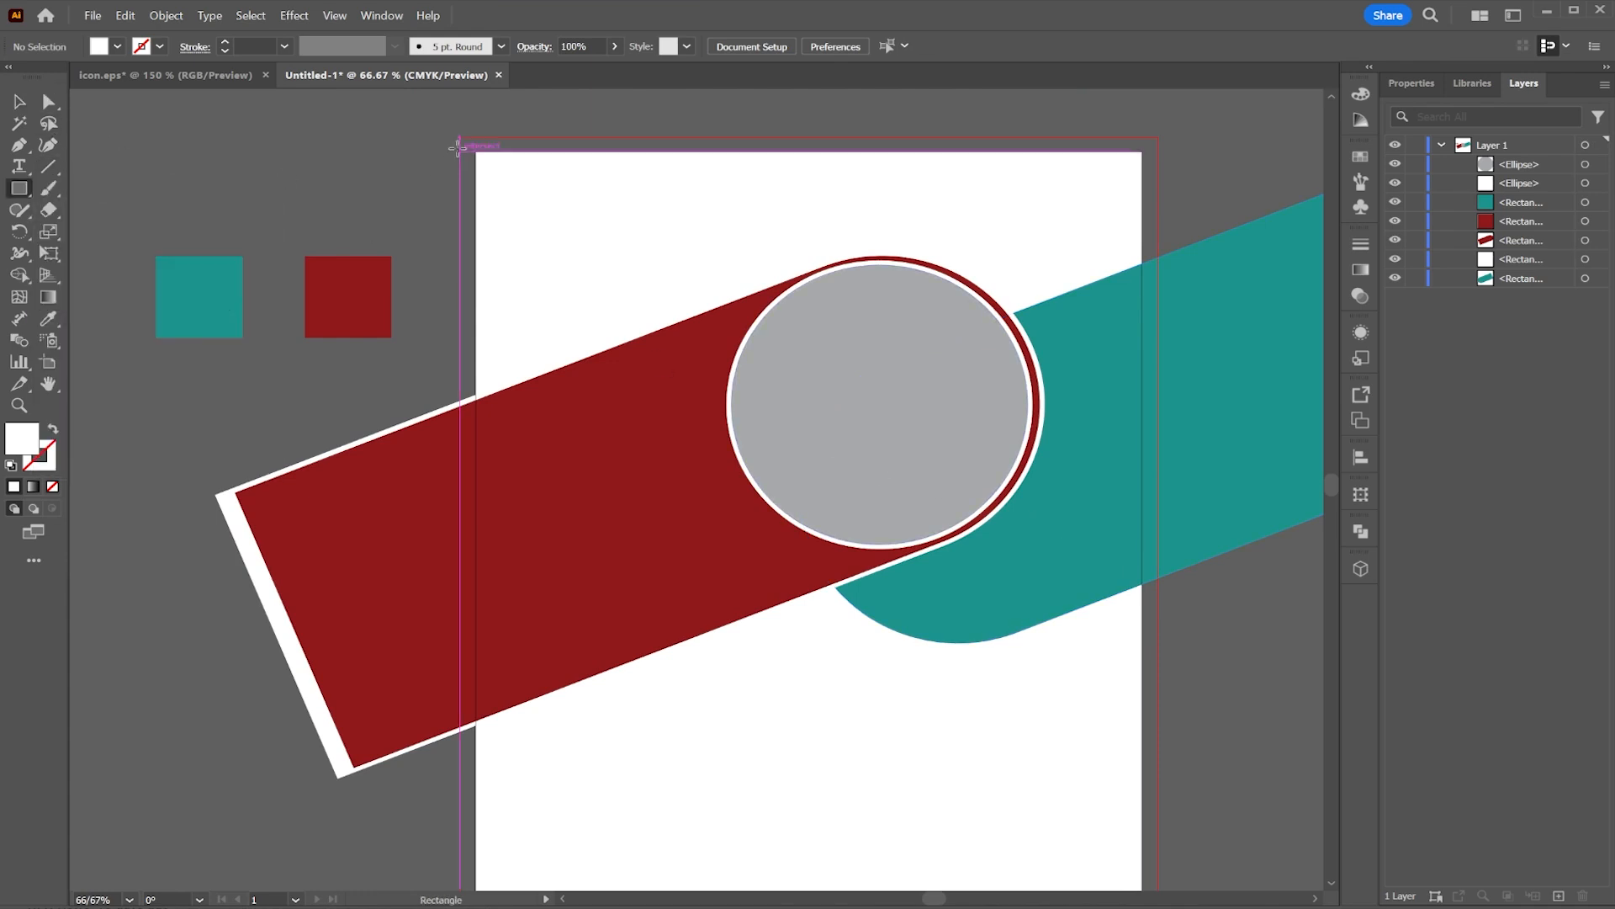
mouse_move(459, 138)
mouse_down()
mouse_move(549, 239)
mouse_move(1071, 419)
mouse_move(1157, 479)
mouse_up()
Step: Move the new rectangle to the bottom of the layer stack and fill it with teal sampled from the teal bar
drag(1523, 166, 1521, 311)
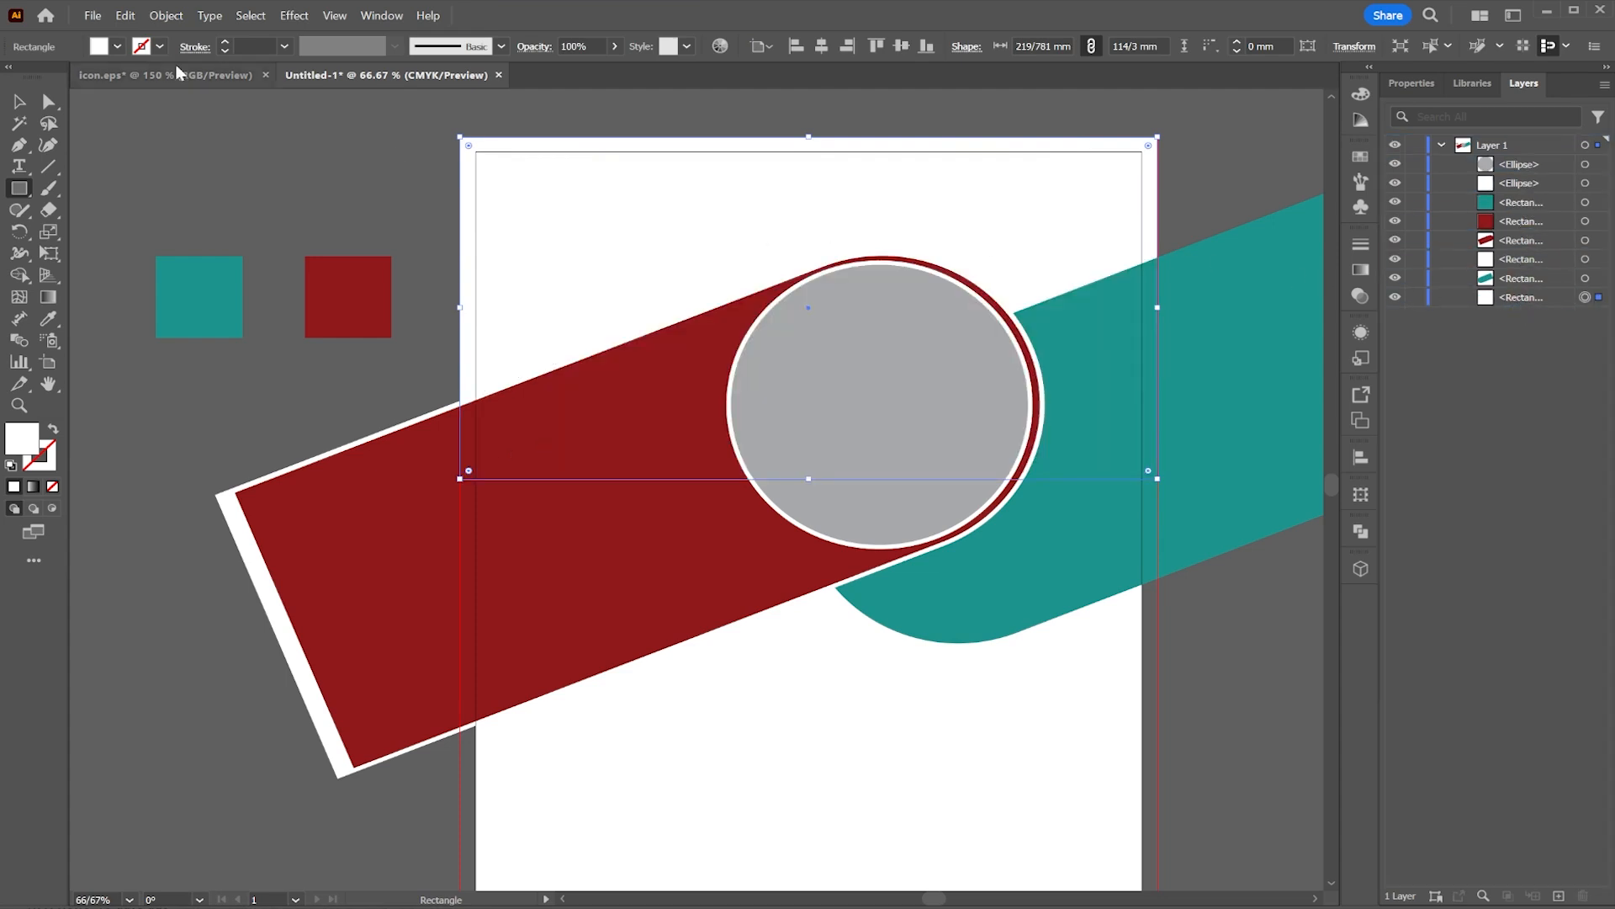
click(117, 47)
click(48, 319)
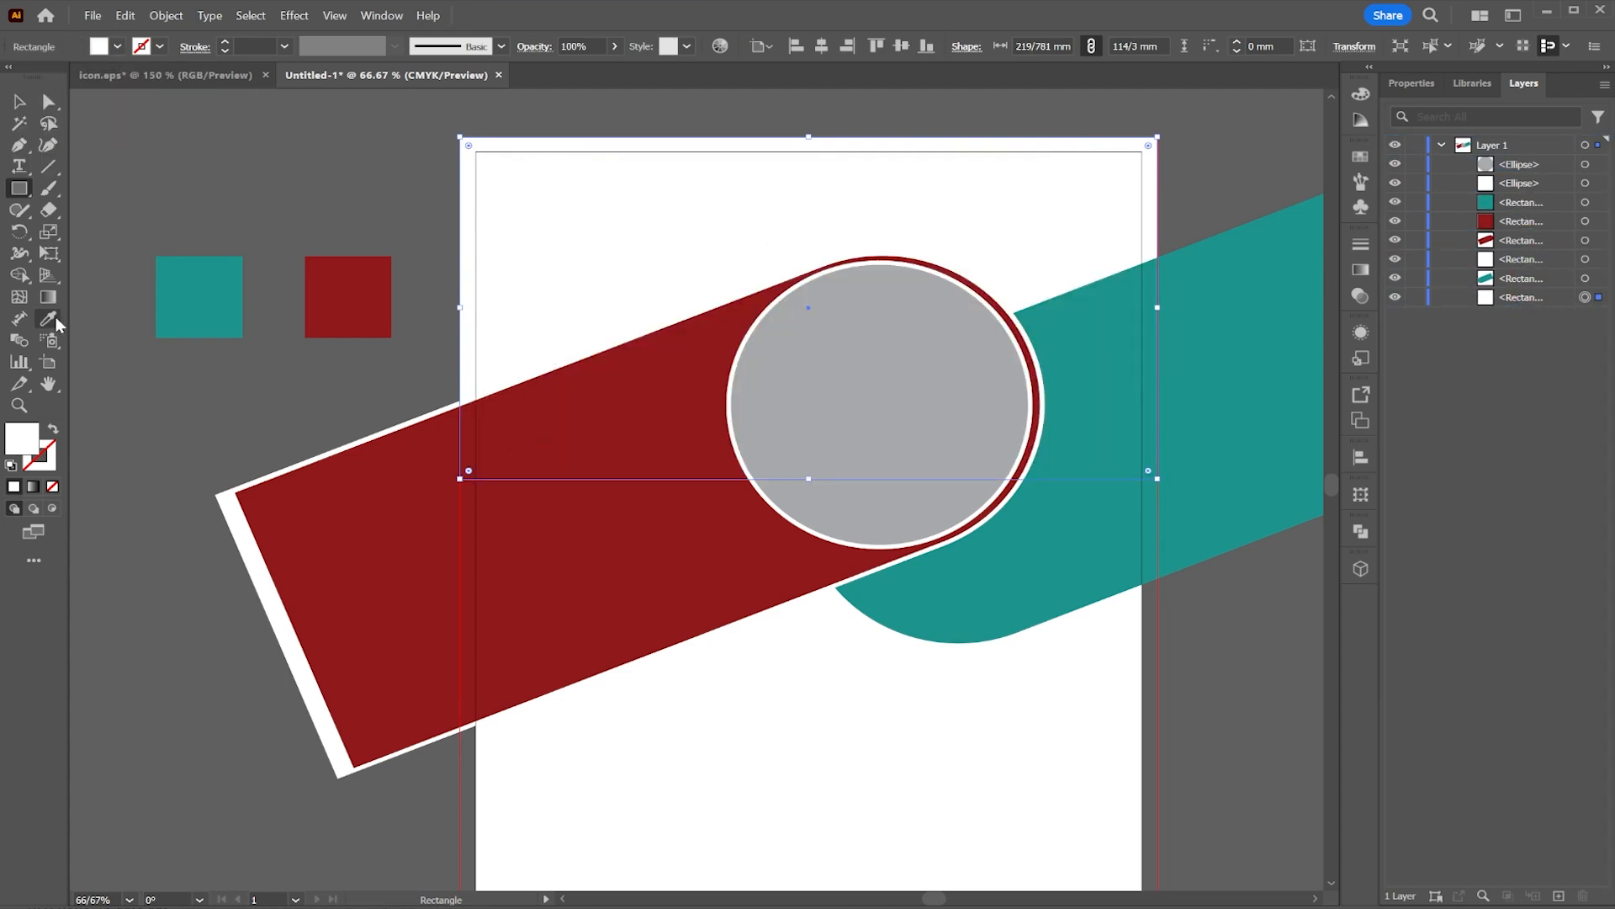
click(1140, 320)
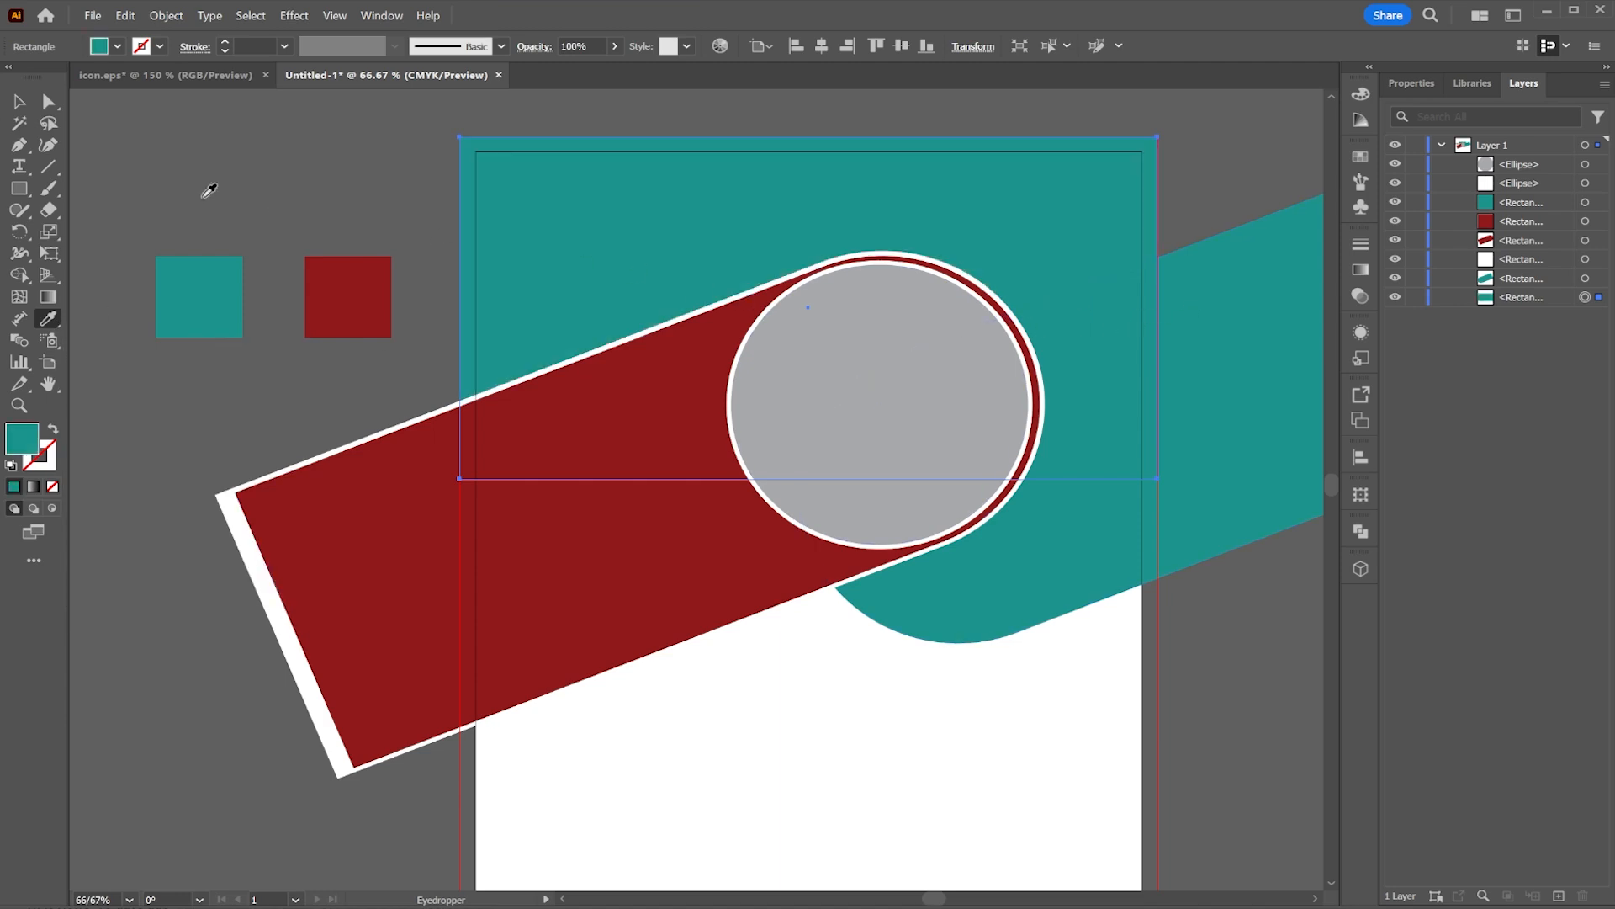
Step: Change the background rectangle's fill to a lighter teal, C 60% M 0% Y 27% K 0%, in the Color Picker
click(117, 47)
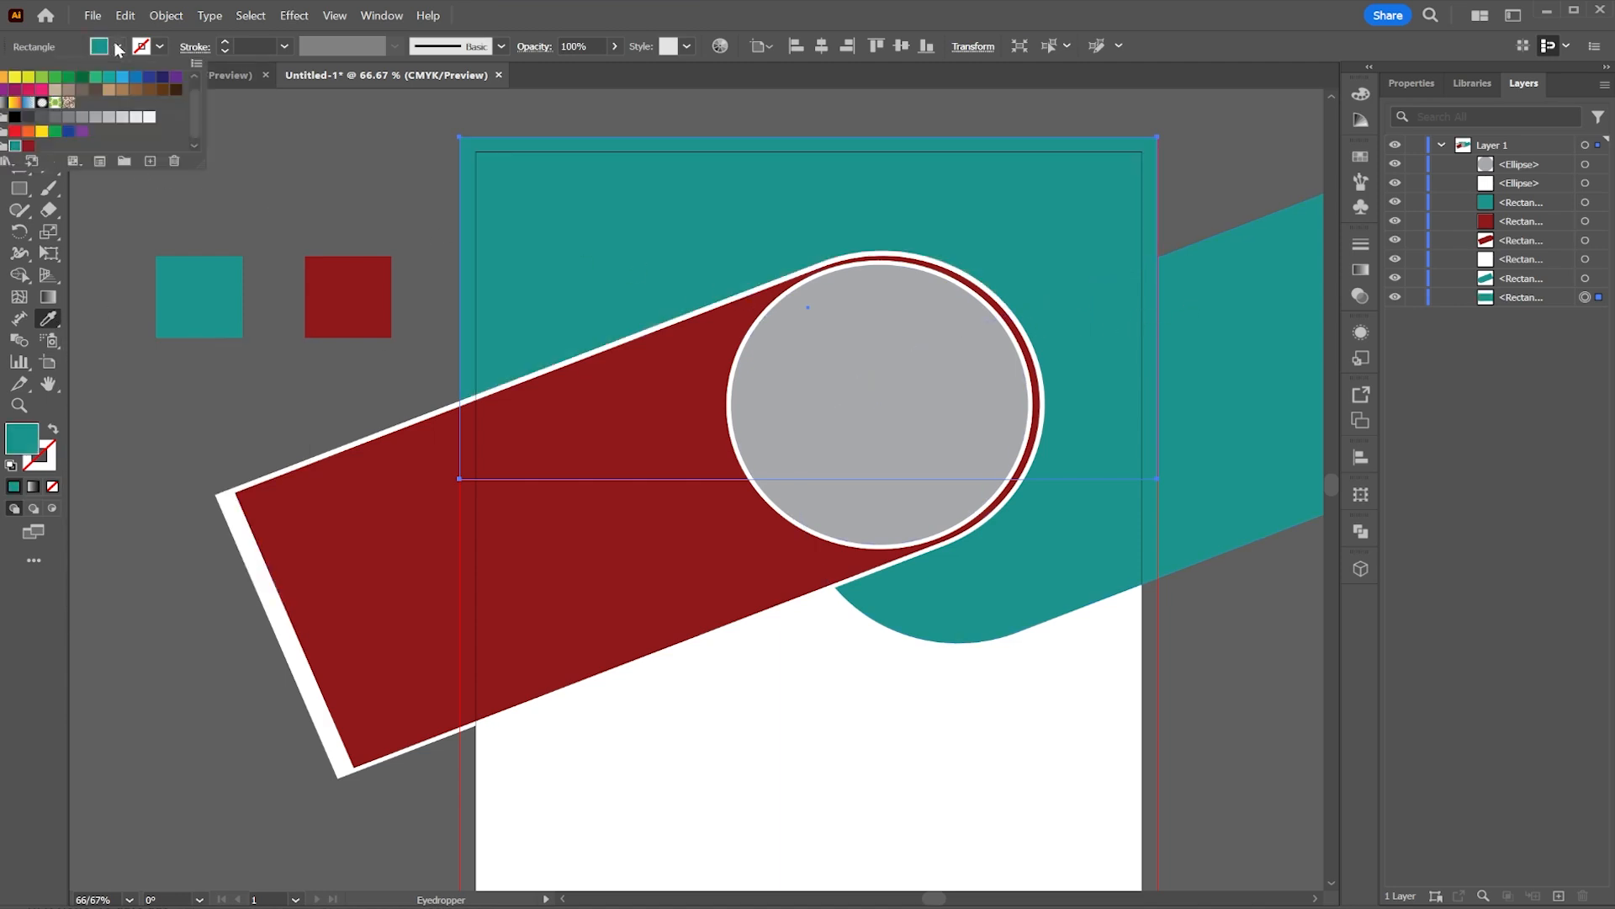
double_click(22, 438)
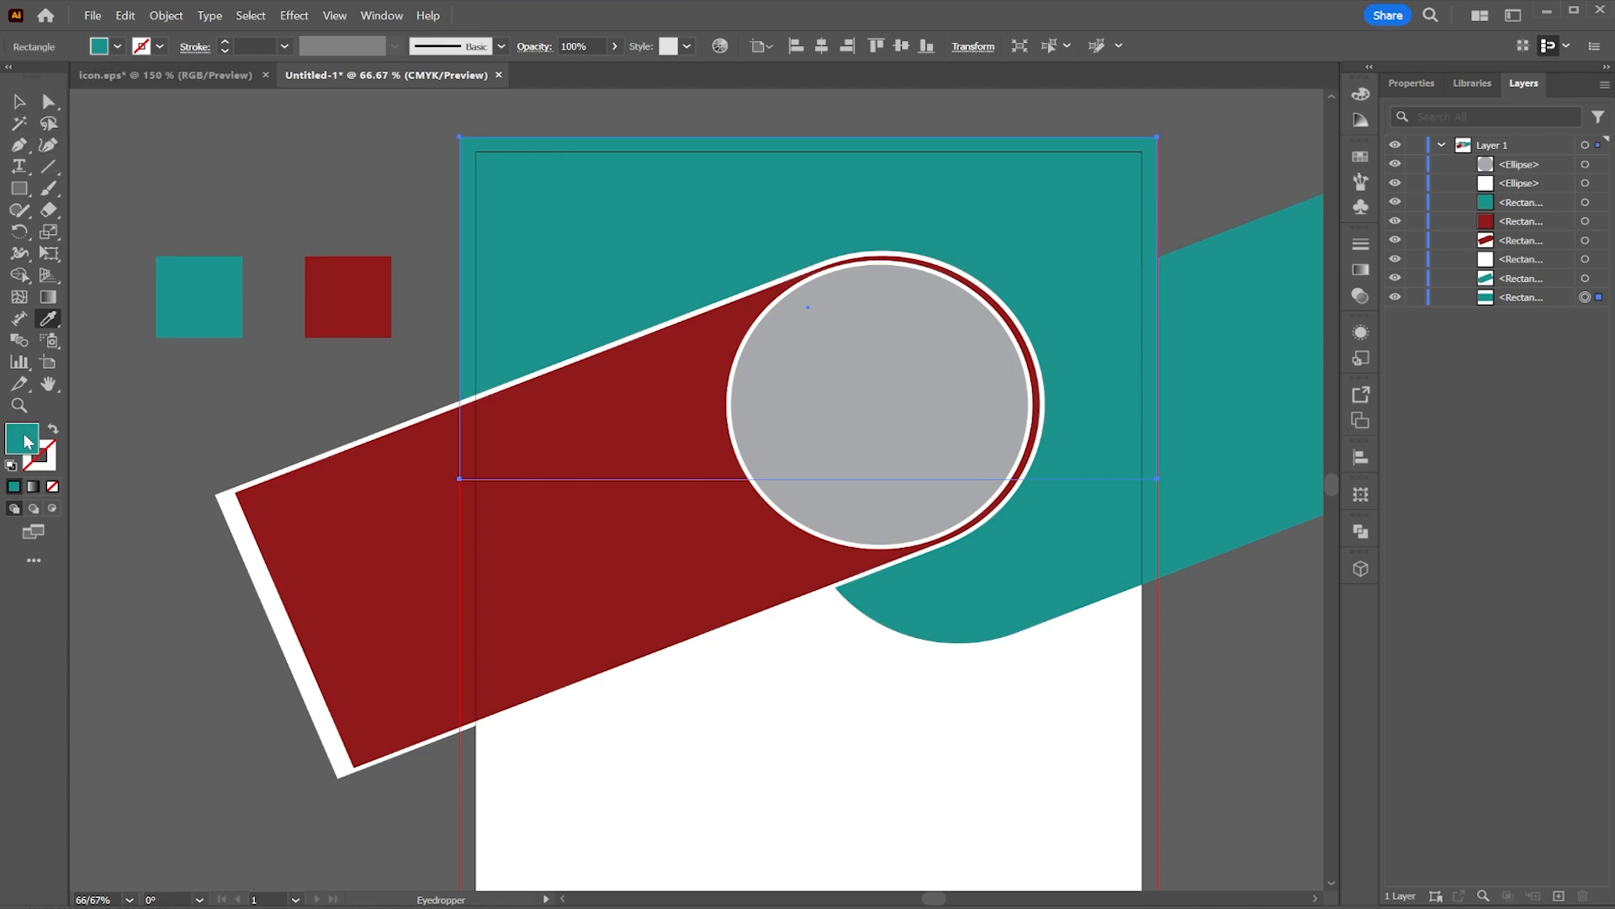
drag(532, 495, 531, 455)
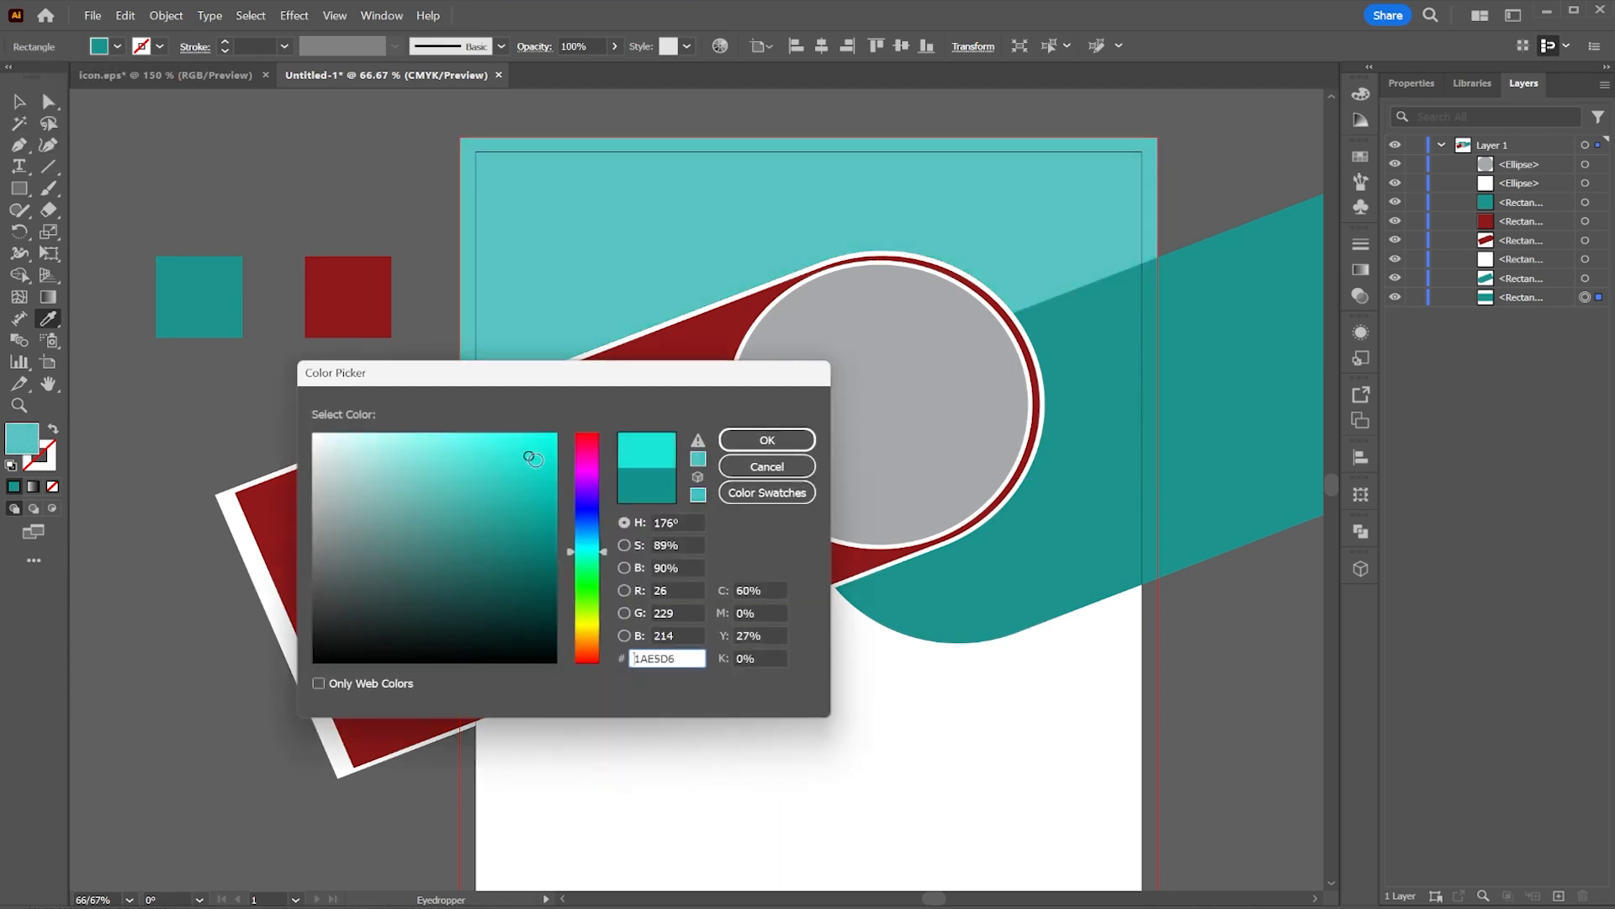
click(764, 440)
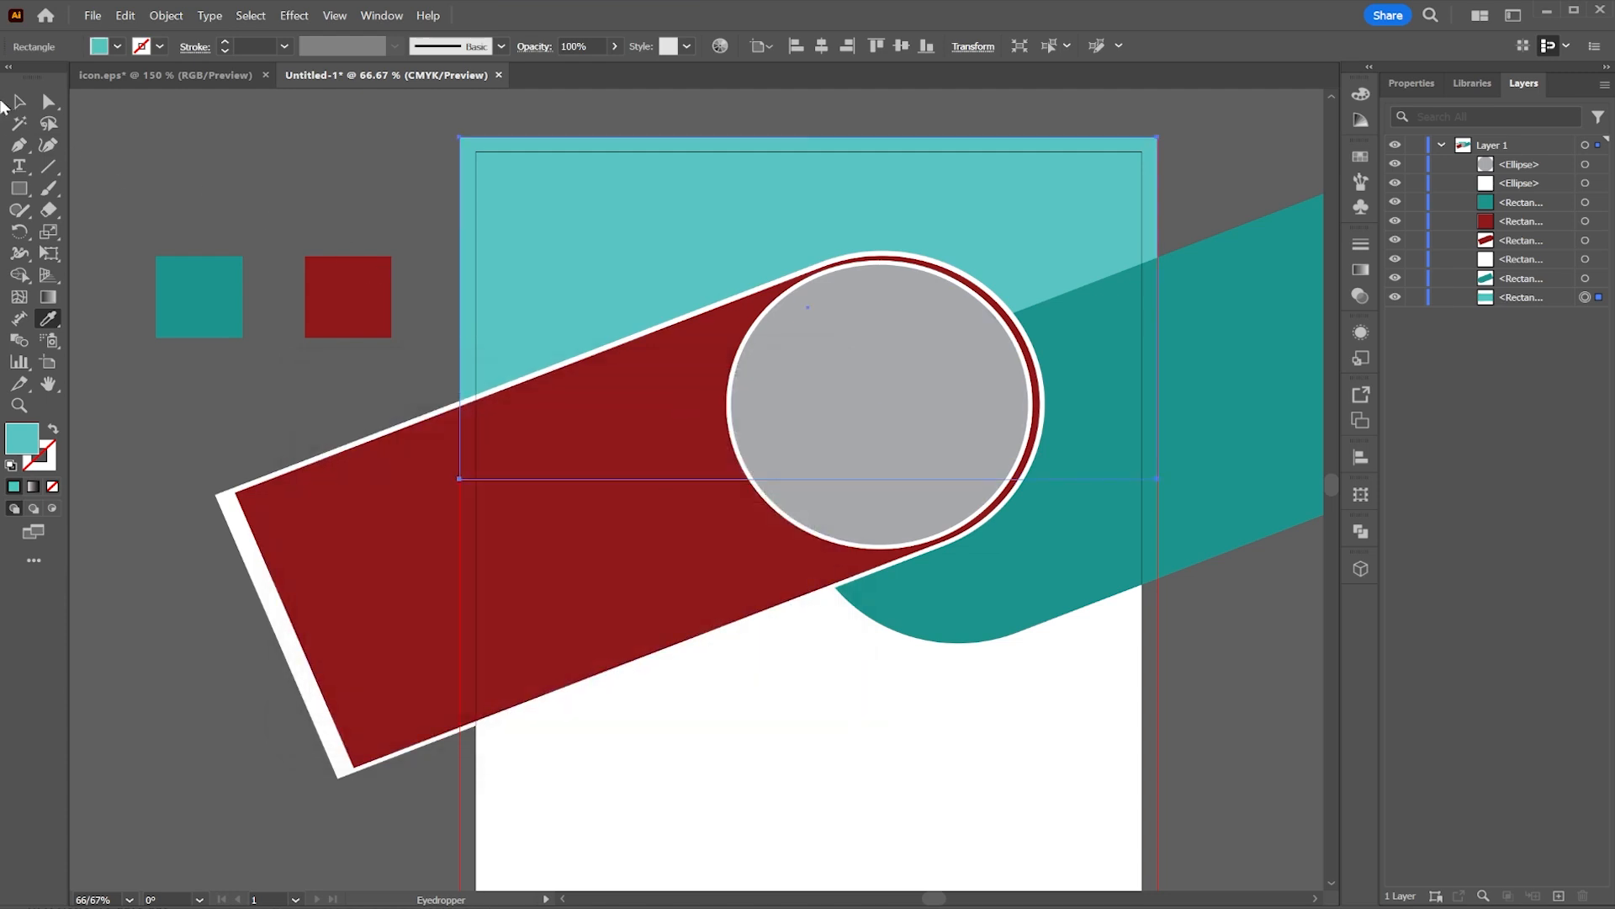
Step: Select the gray circle and place the photo pexels-moose-photos-1586996.jpg, about 153 × 102 mm, over it
click(6, 102)
click(306, 202)
drag(750, 403, 696, 357)
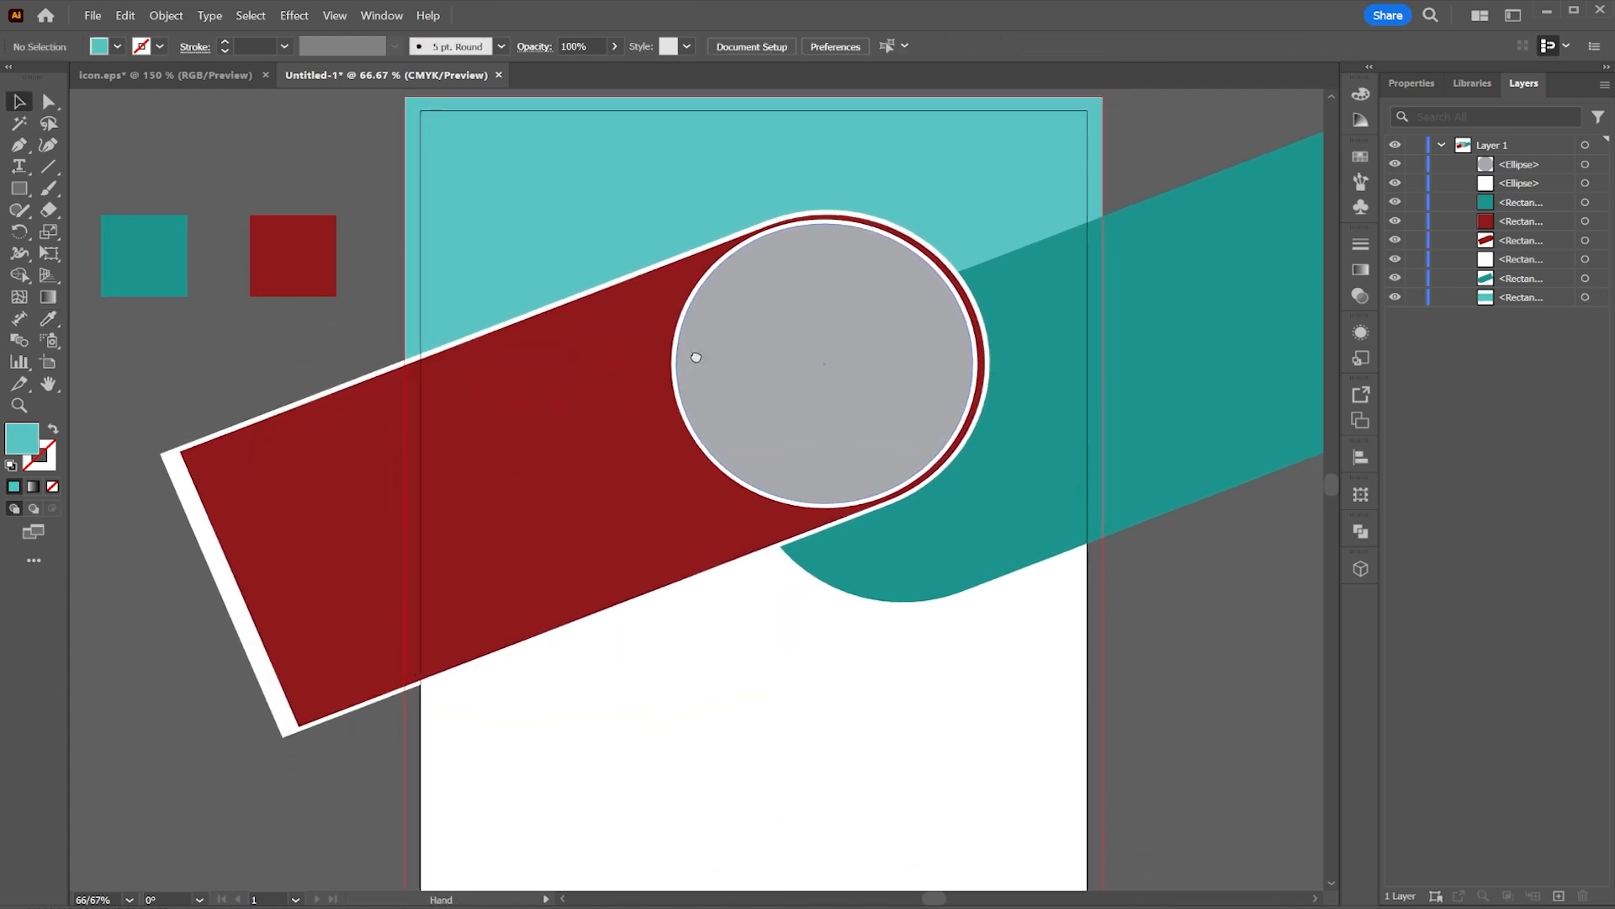
click(754, 350)
click(90, 15)
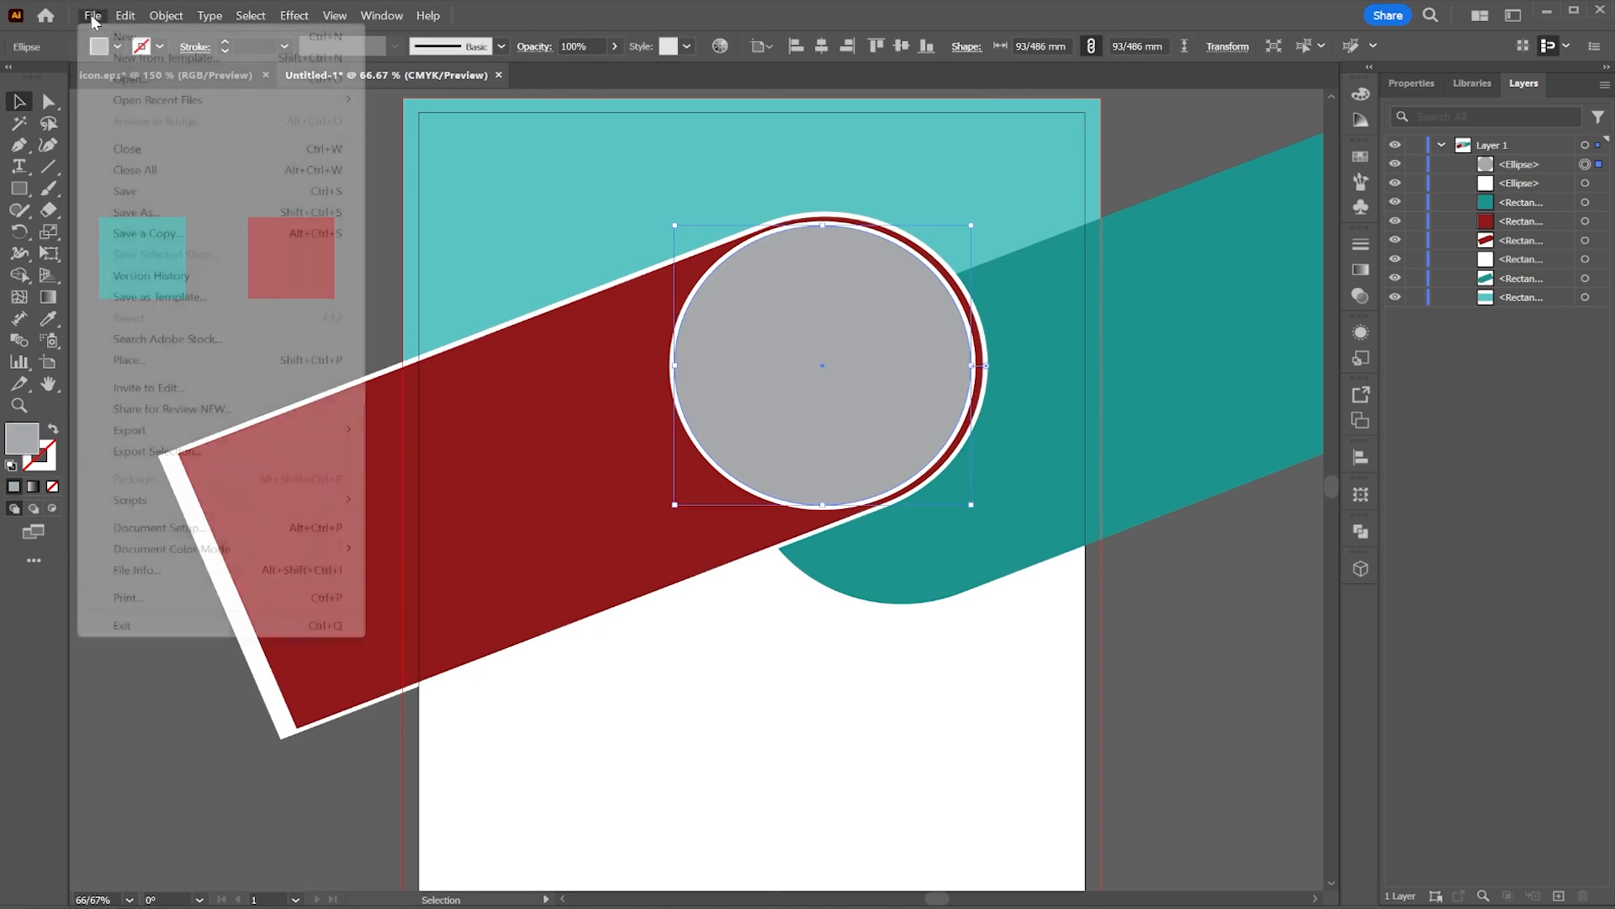
click(158, 361)
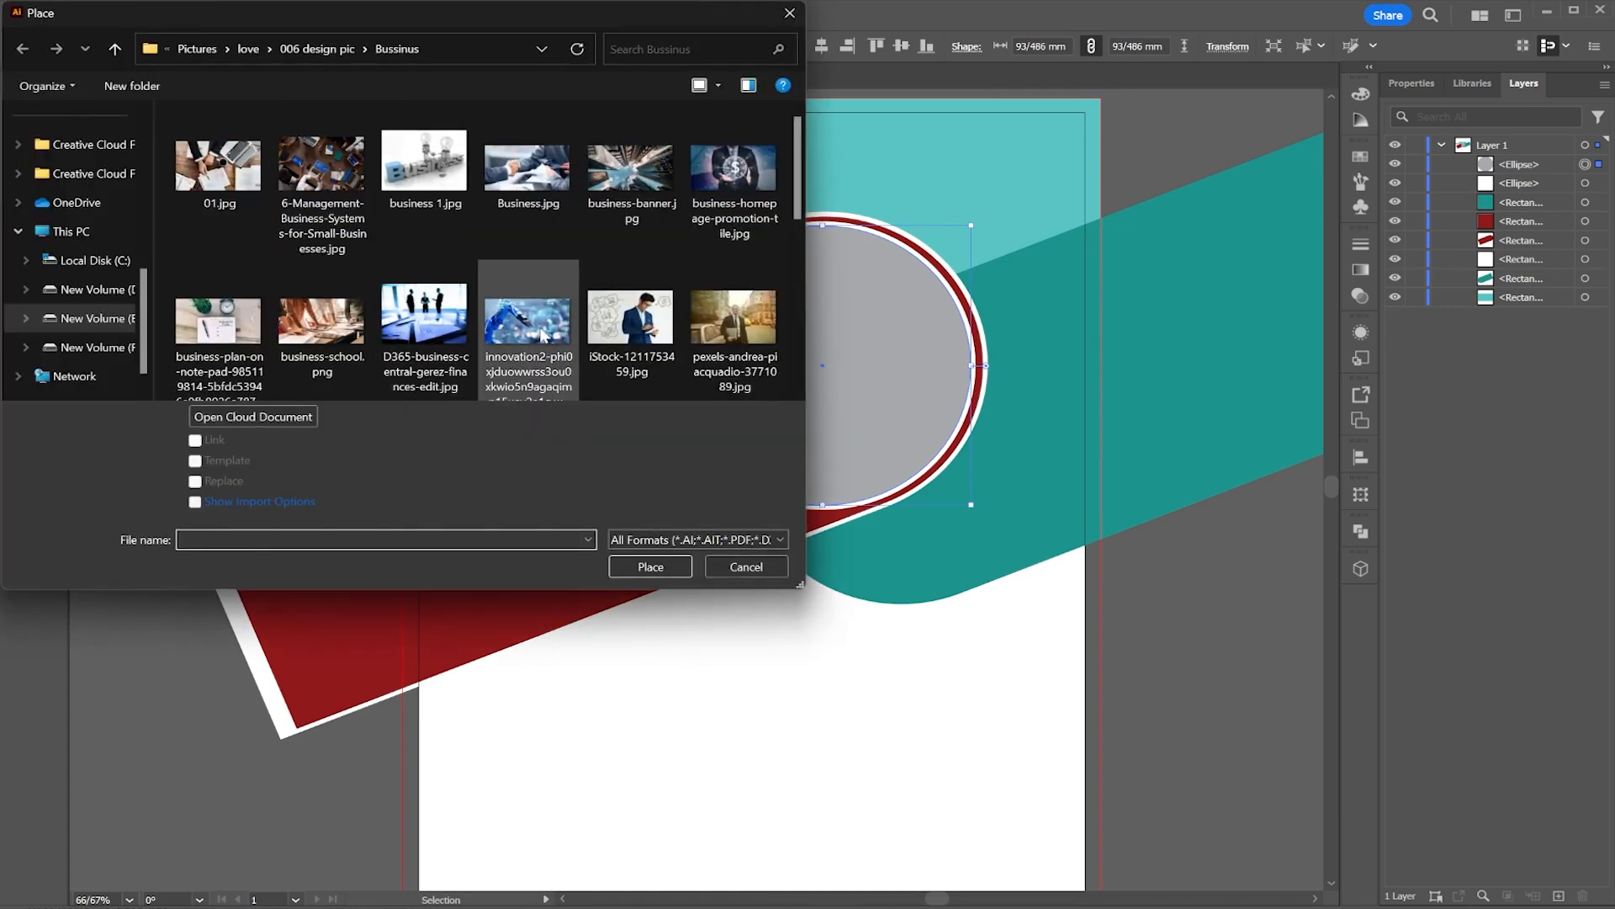
scroll(542, 329, down, 5)
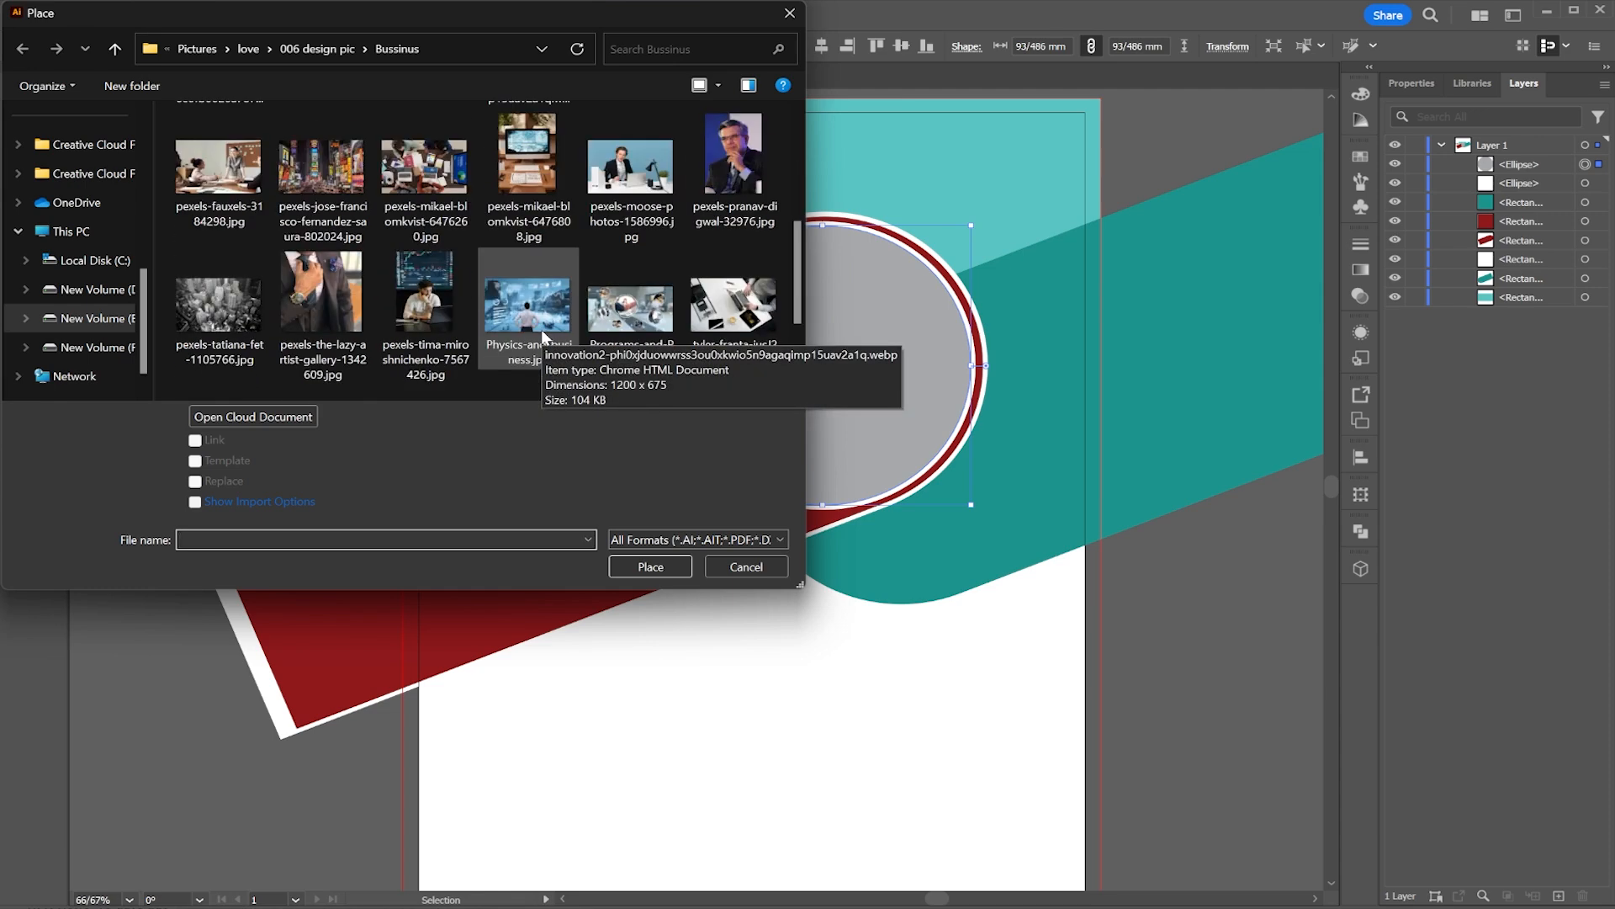
scroll(542, 337, down, 2)
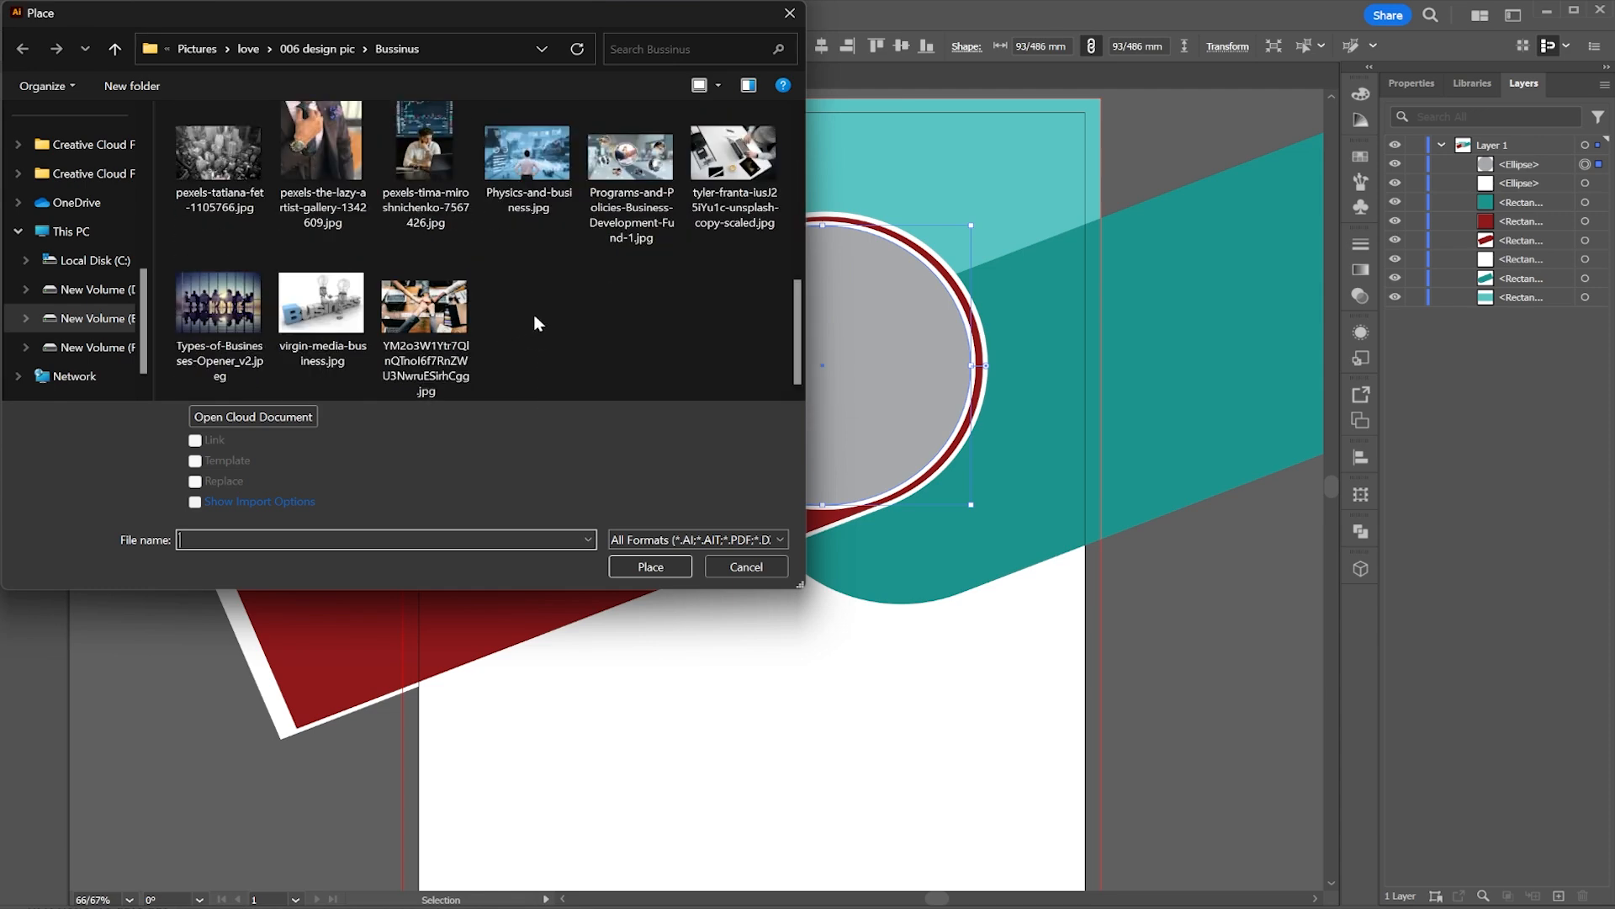
scroll(596, 314, up, 1)
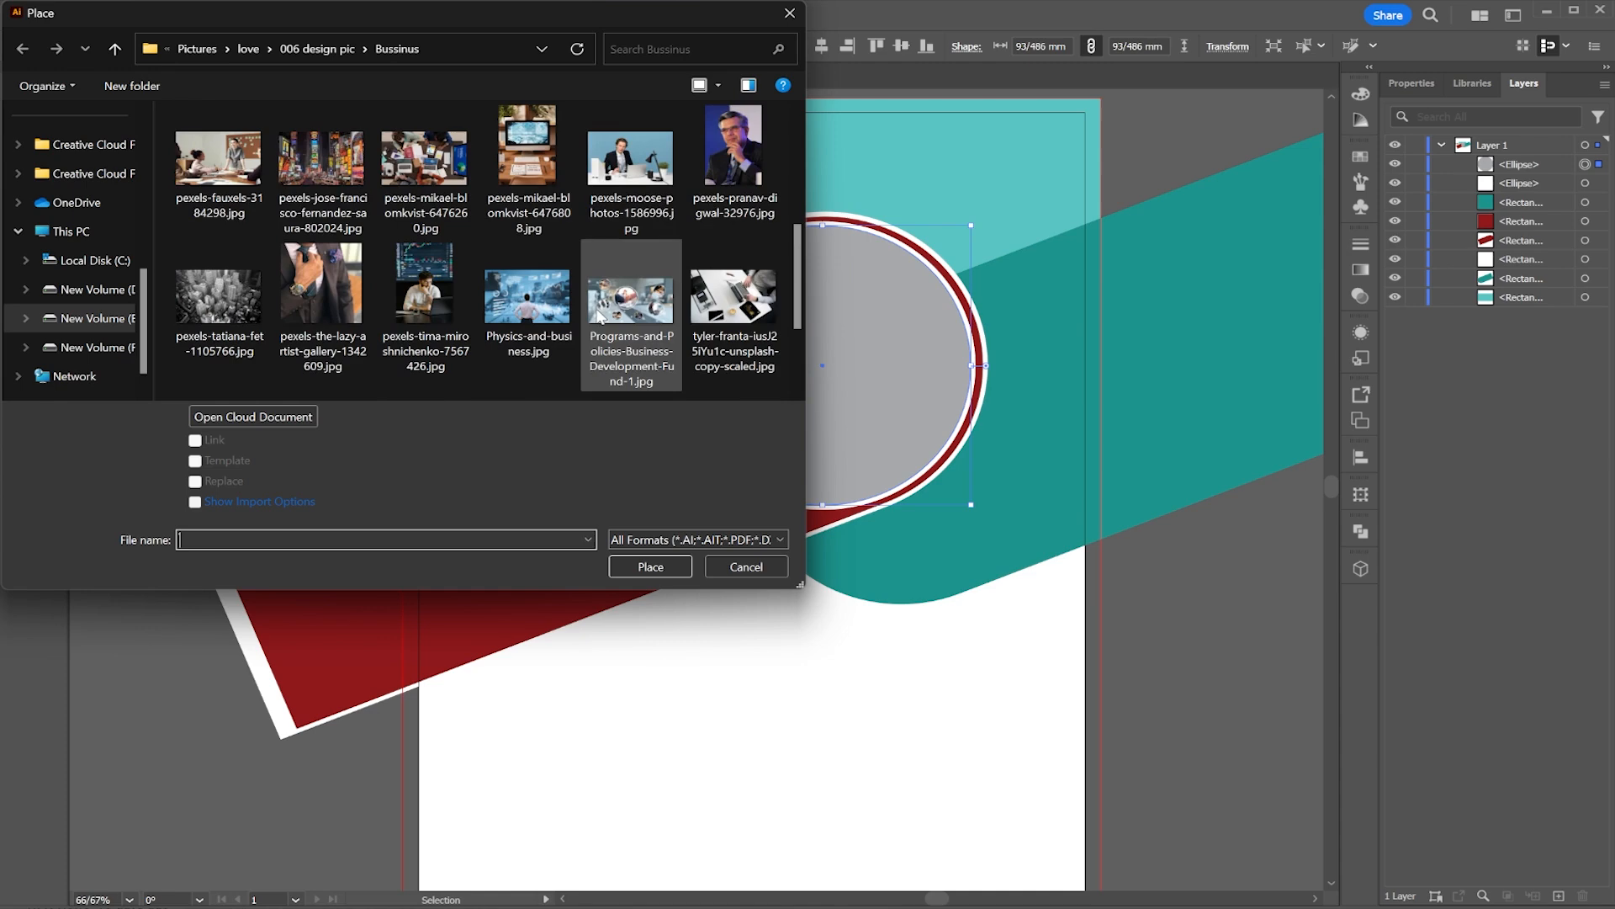
click(642, 192)
double_click(642, 192)
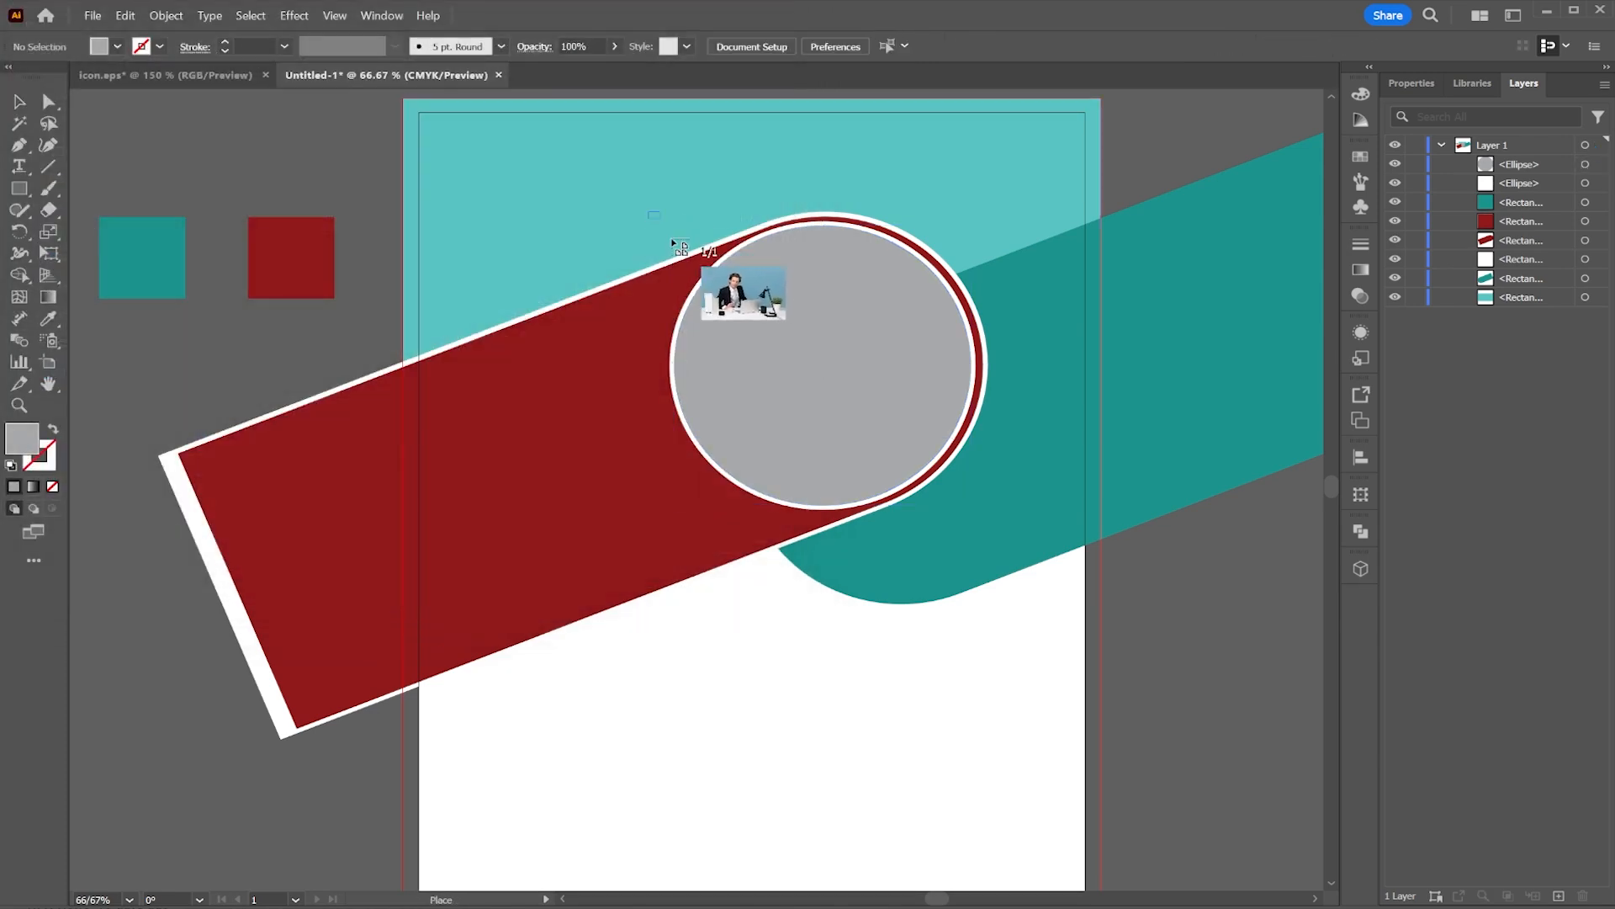
drag(1136, 518, 644, 208)
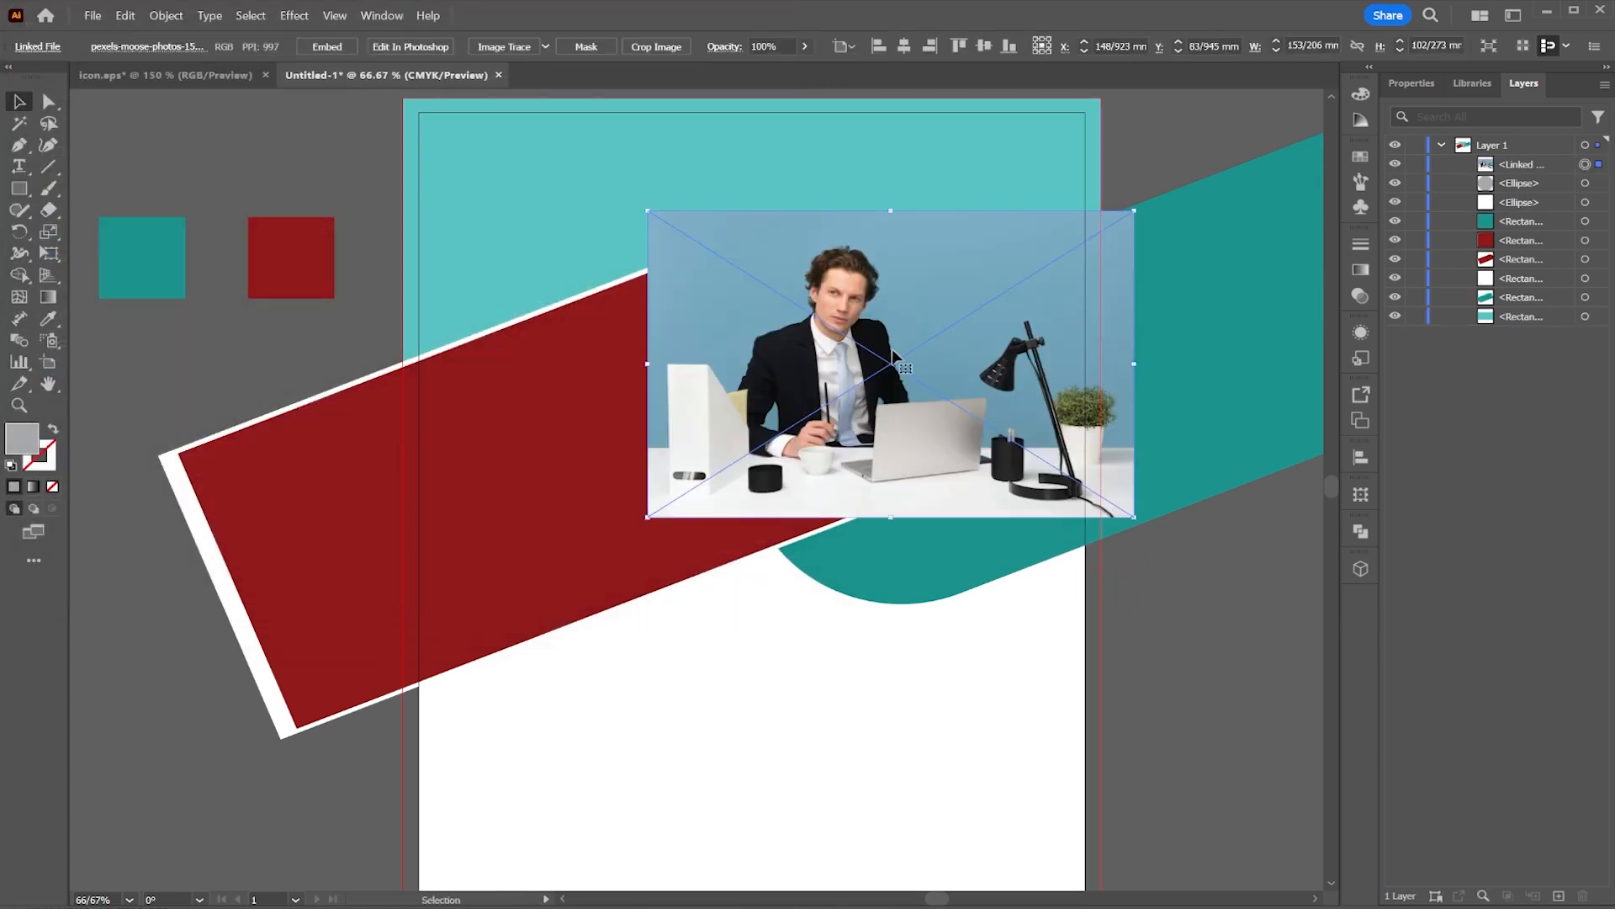
mouse_move(892, 348)
mouse_down()
mouse_move(853, 337)
mouse_move(866, 332)
mouse_up()
Step: Move the photo beneath the gray circle in the stack and make a clipping mask with both selected
drag(1525, 164, 1536, 194)
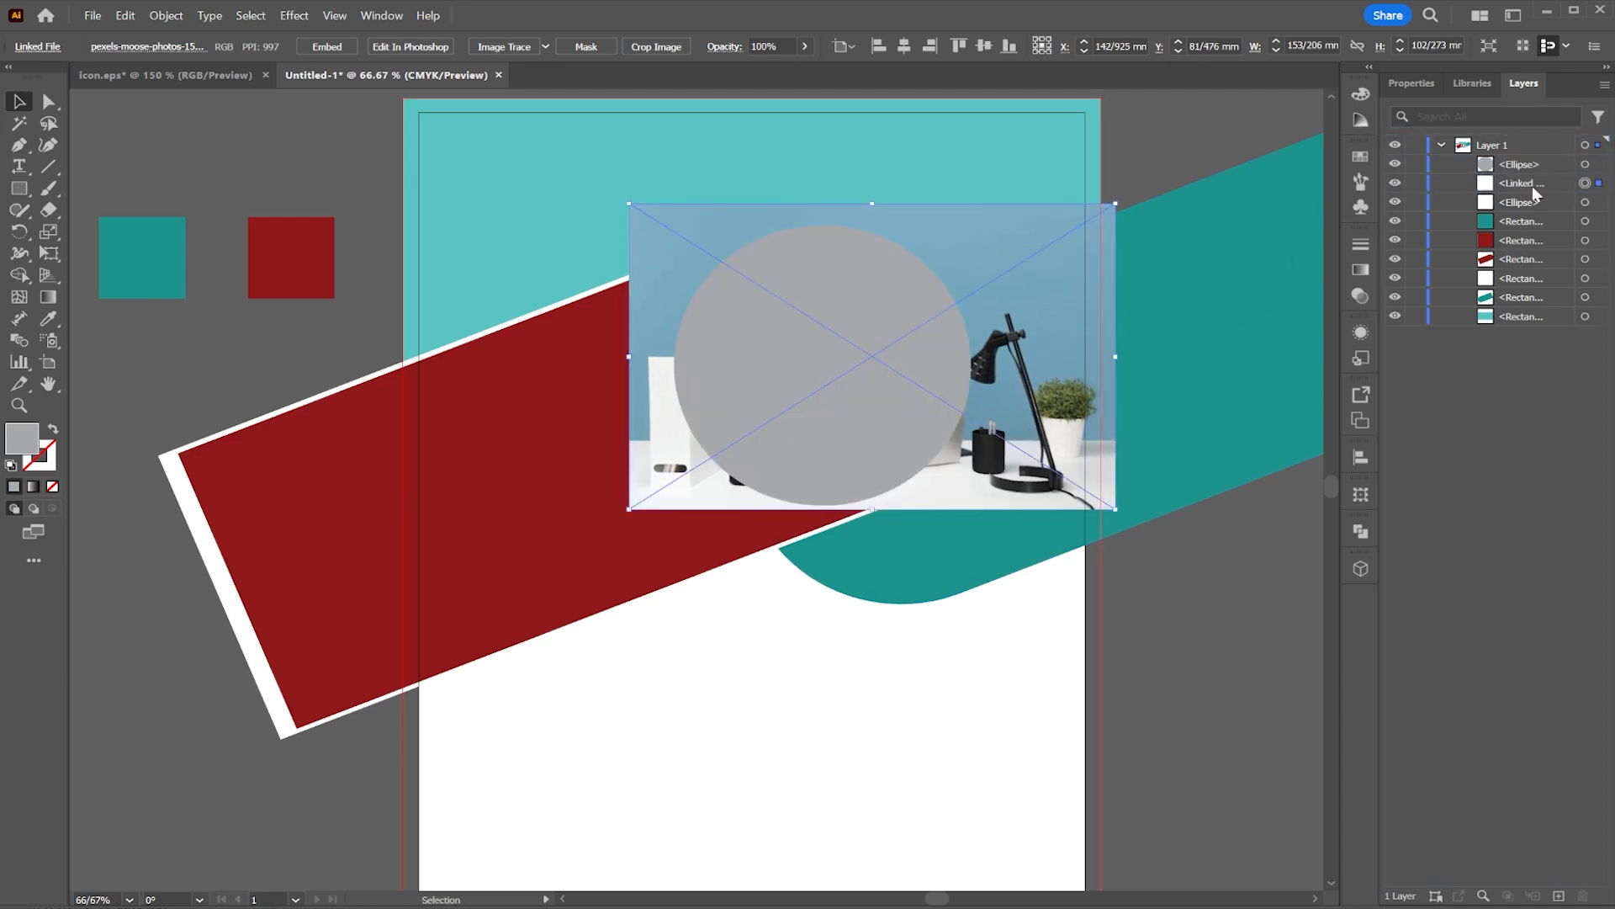
shift+click(1597, 165)
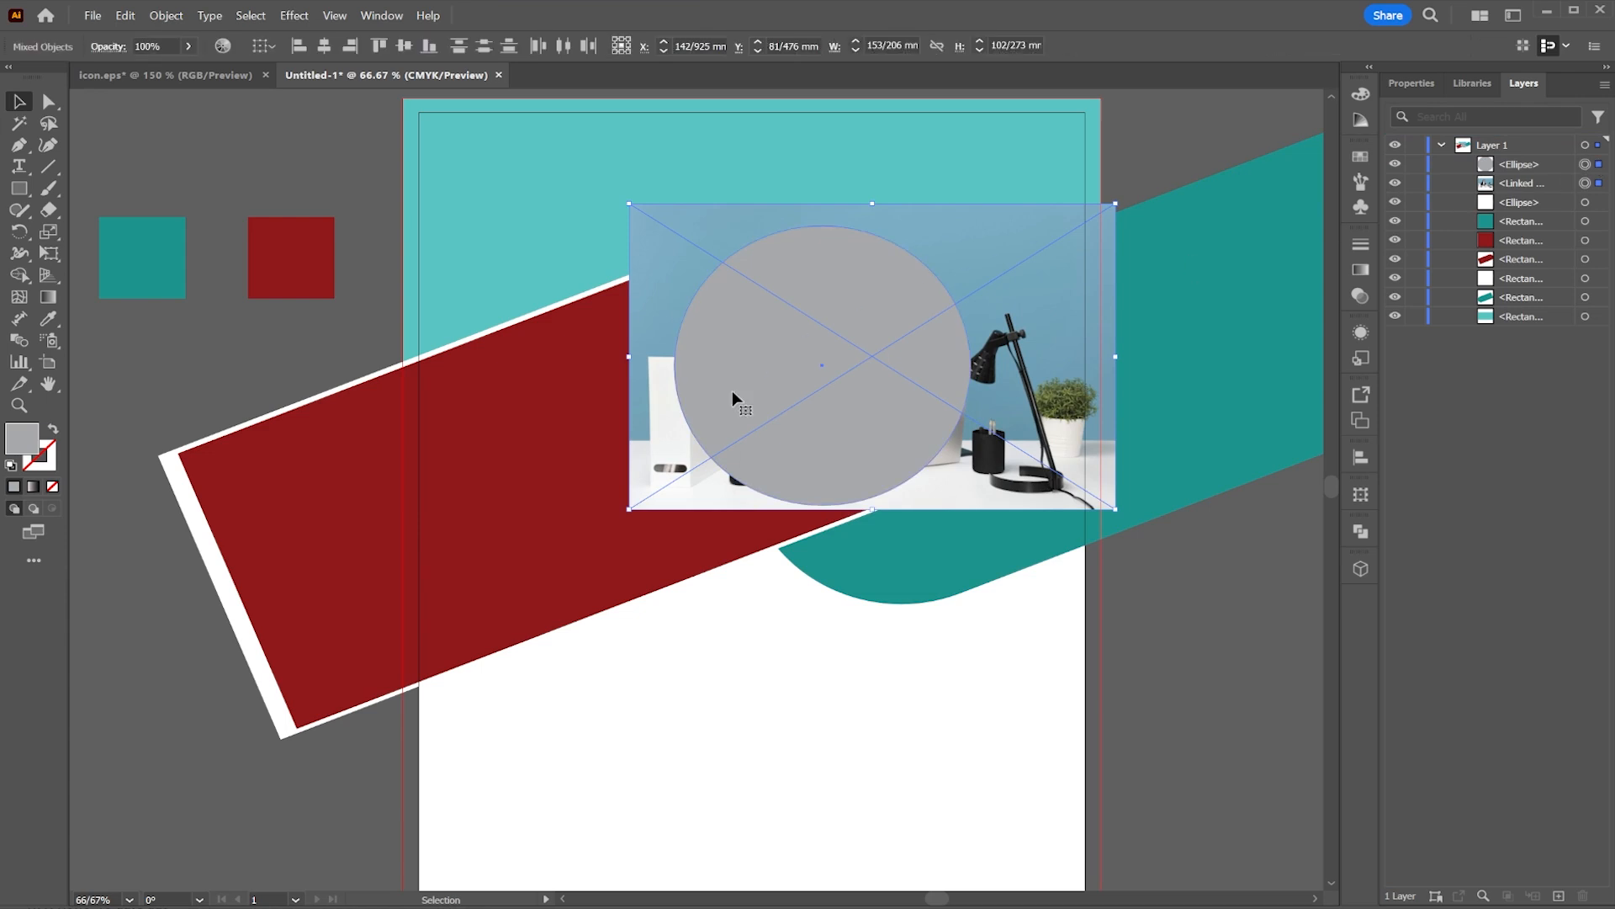
right_click(755, 357)
click(816, 641)
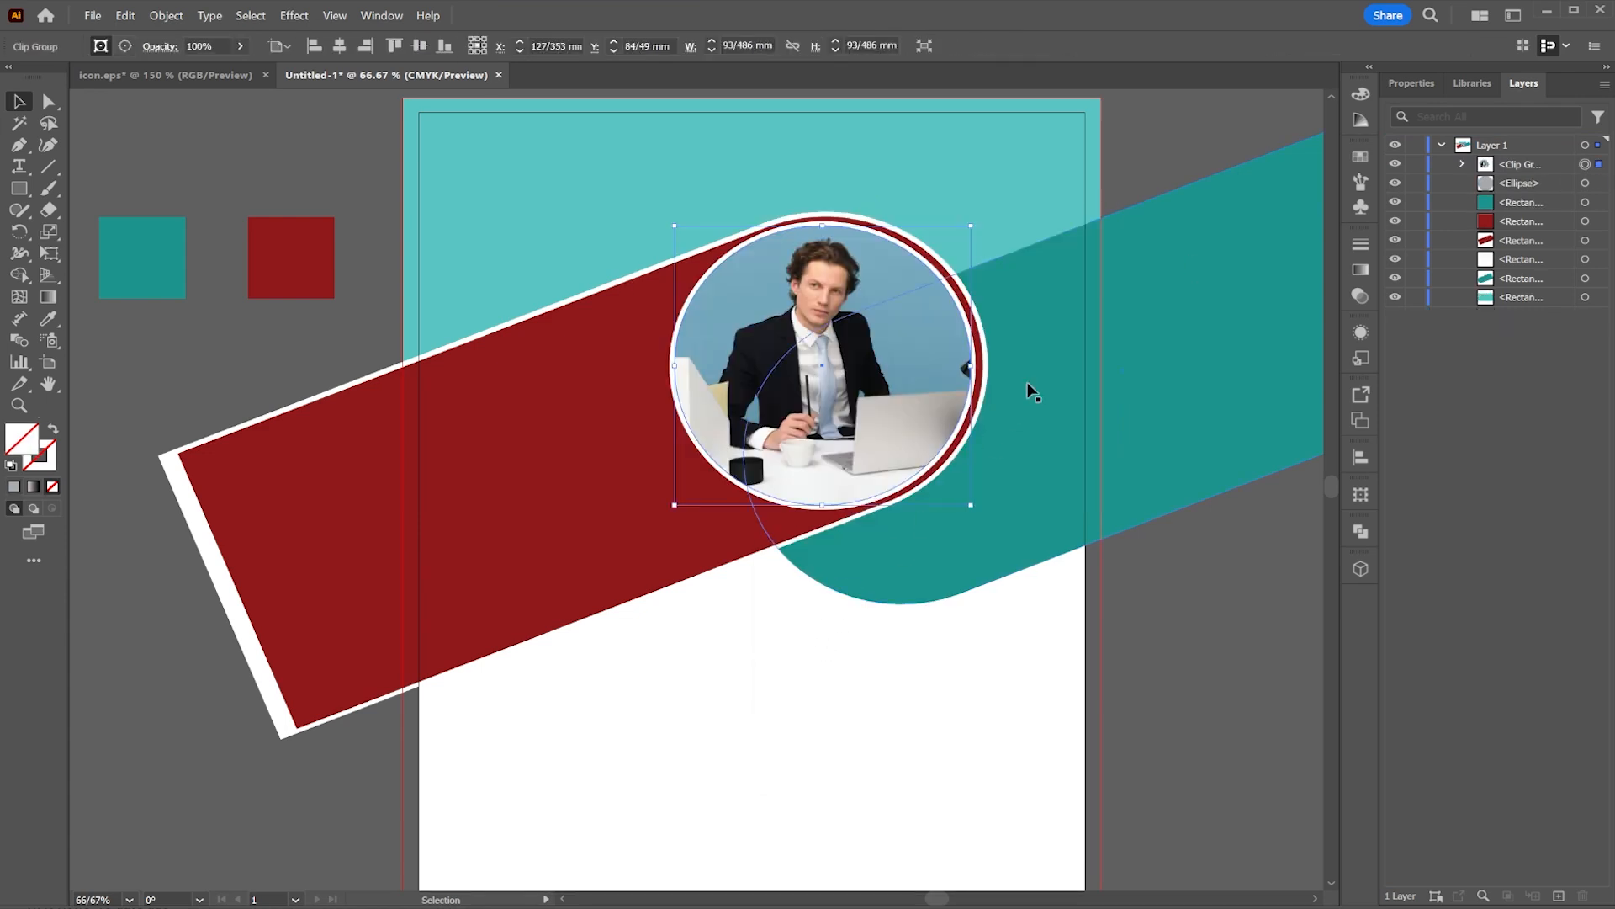
Step: Place business-school.png as a large image across the middle of the composition
click(1175, 134)
click(499, 476)
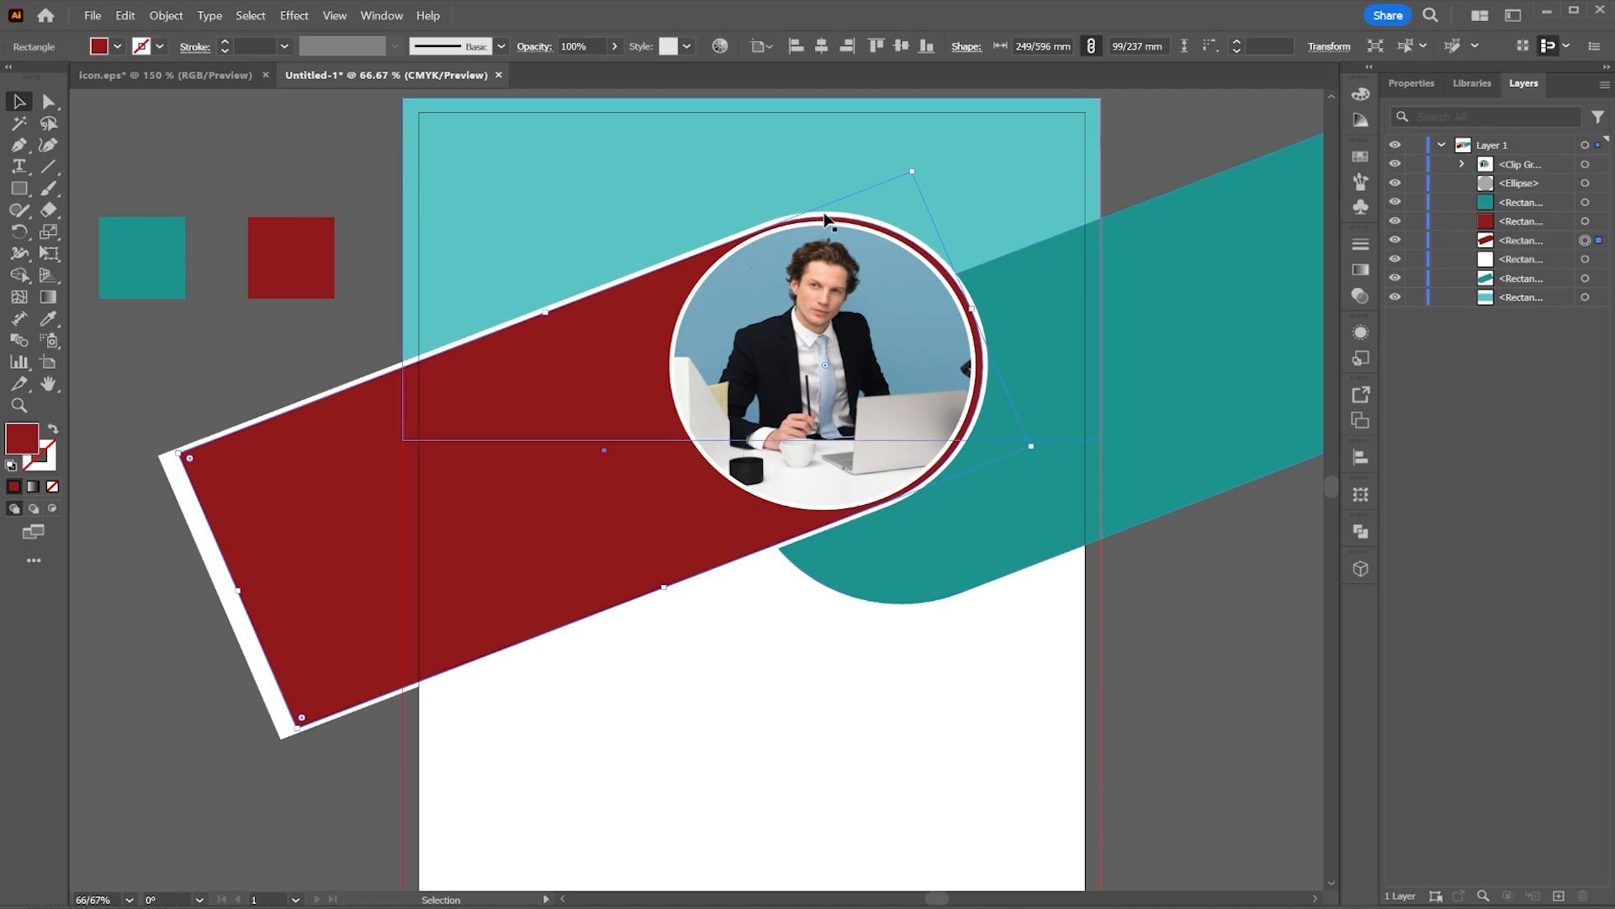
click(93, 15)
click(137, 368)
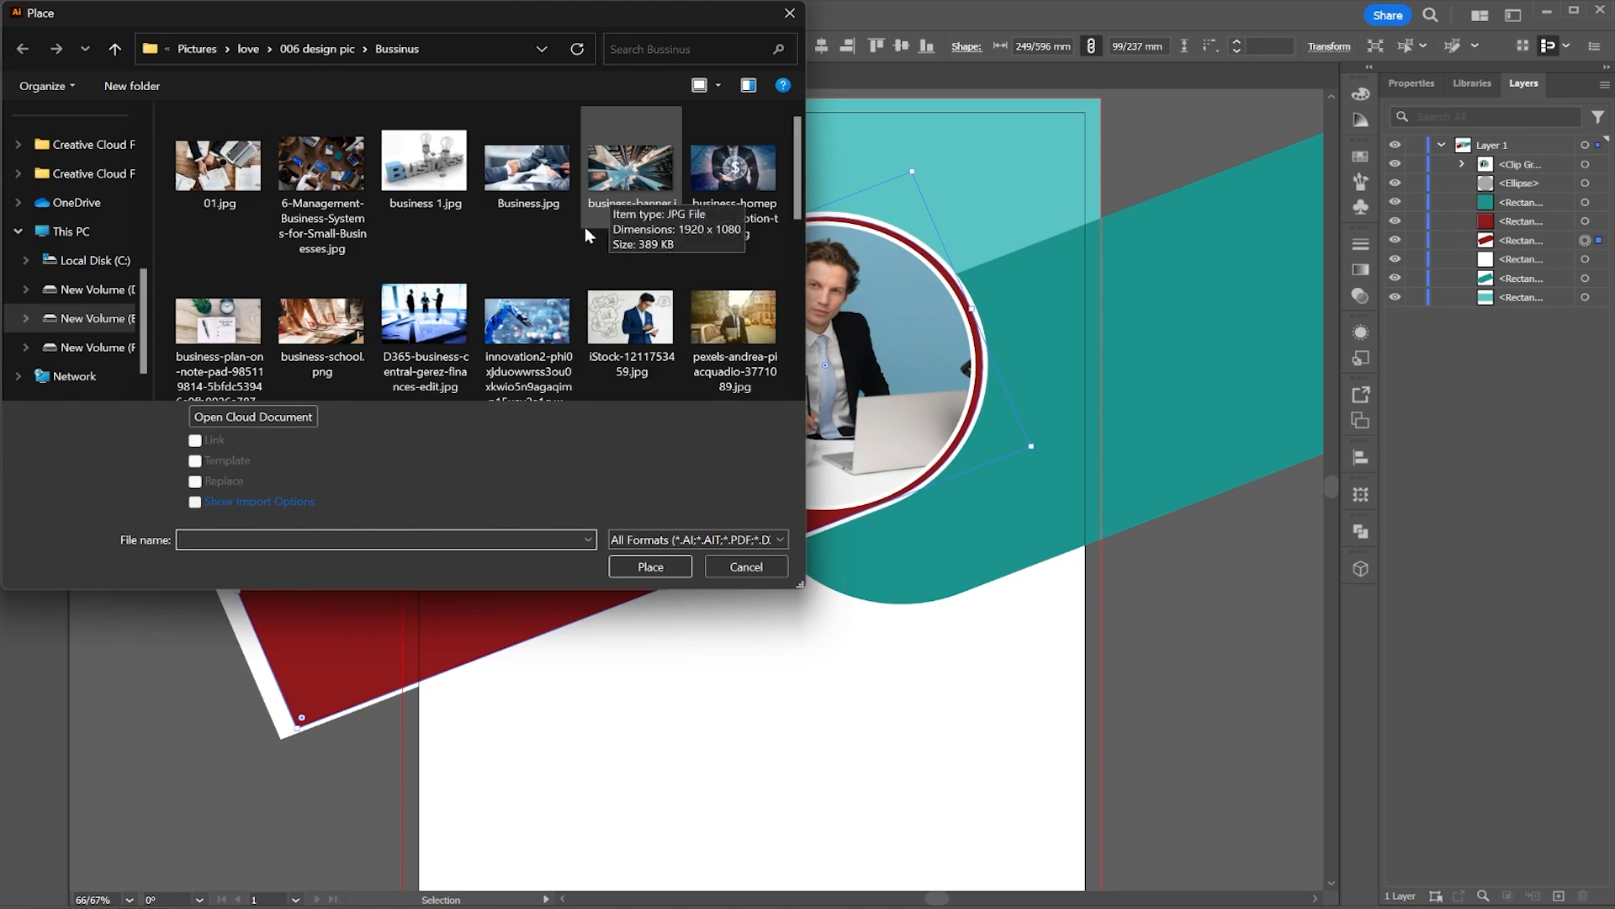
scroll(584, 226, down, 5)
click(340, 185)
scroll(340, 185, up, 2)
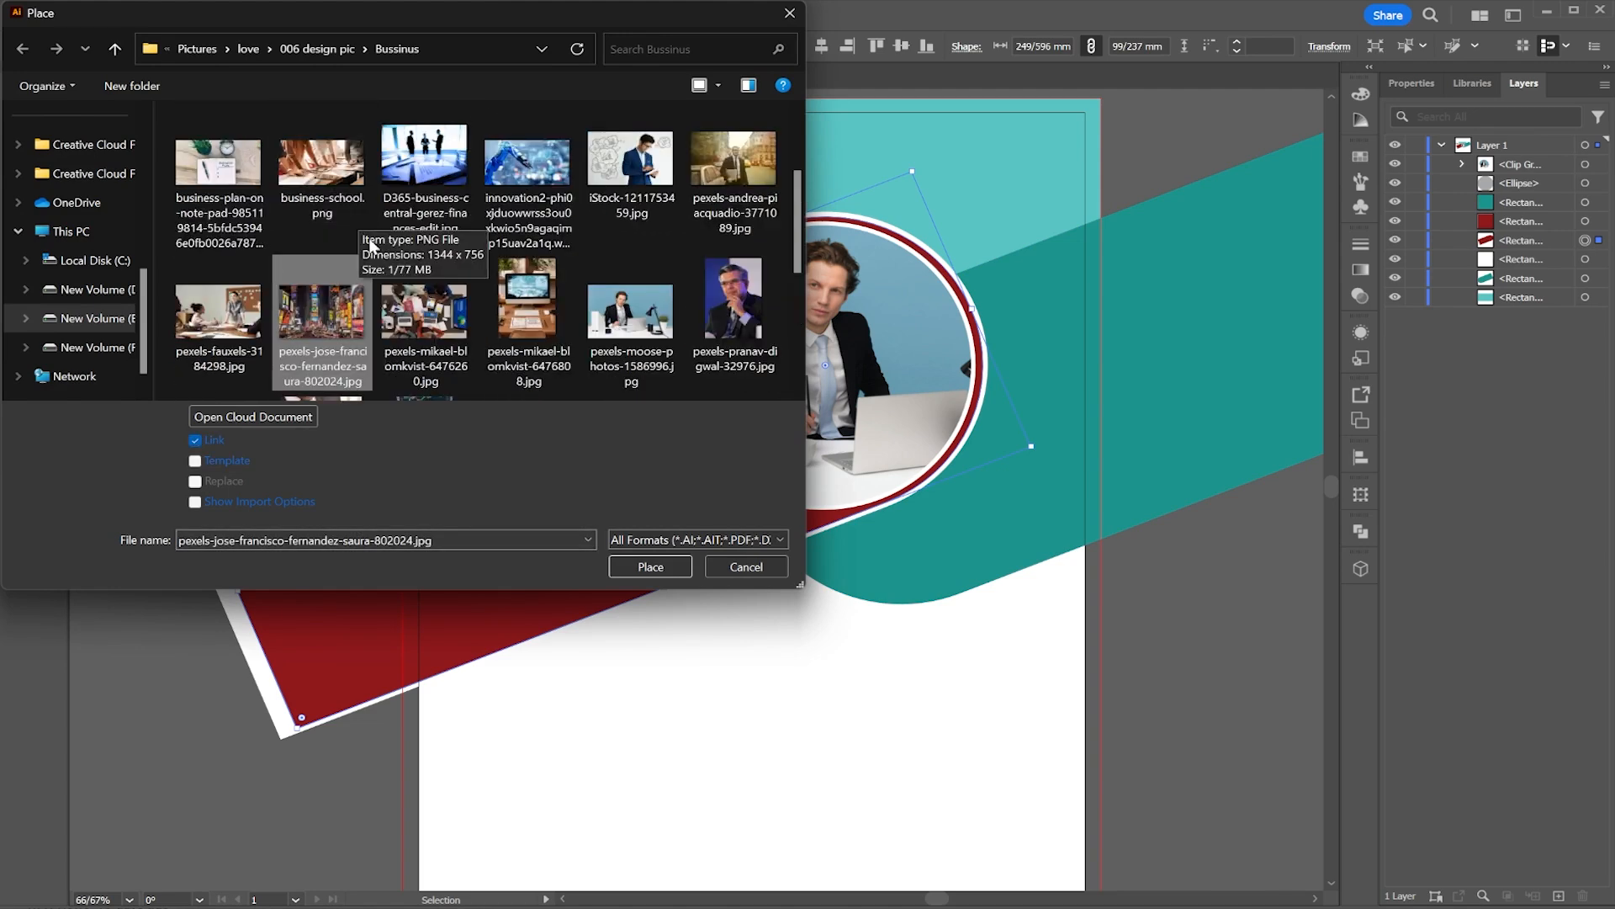
double_click(345, 192)
mouse_move(399, 303)
mouse_down()
mouse_move(583, 493)
mouse_move(1000, 725)
mouse_move(1123, 753)
mouse_up()
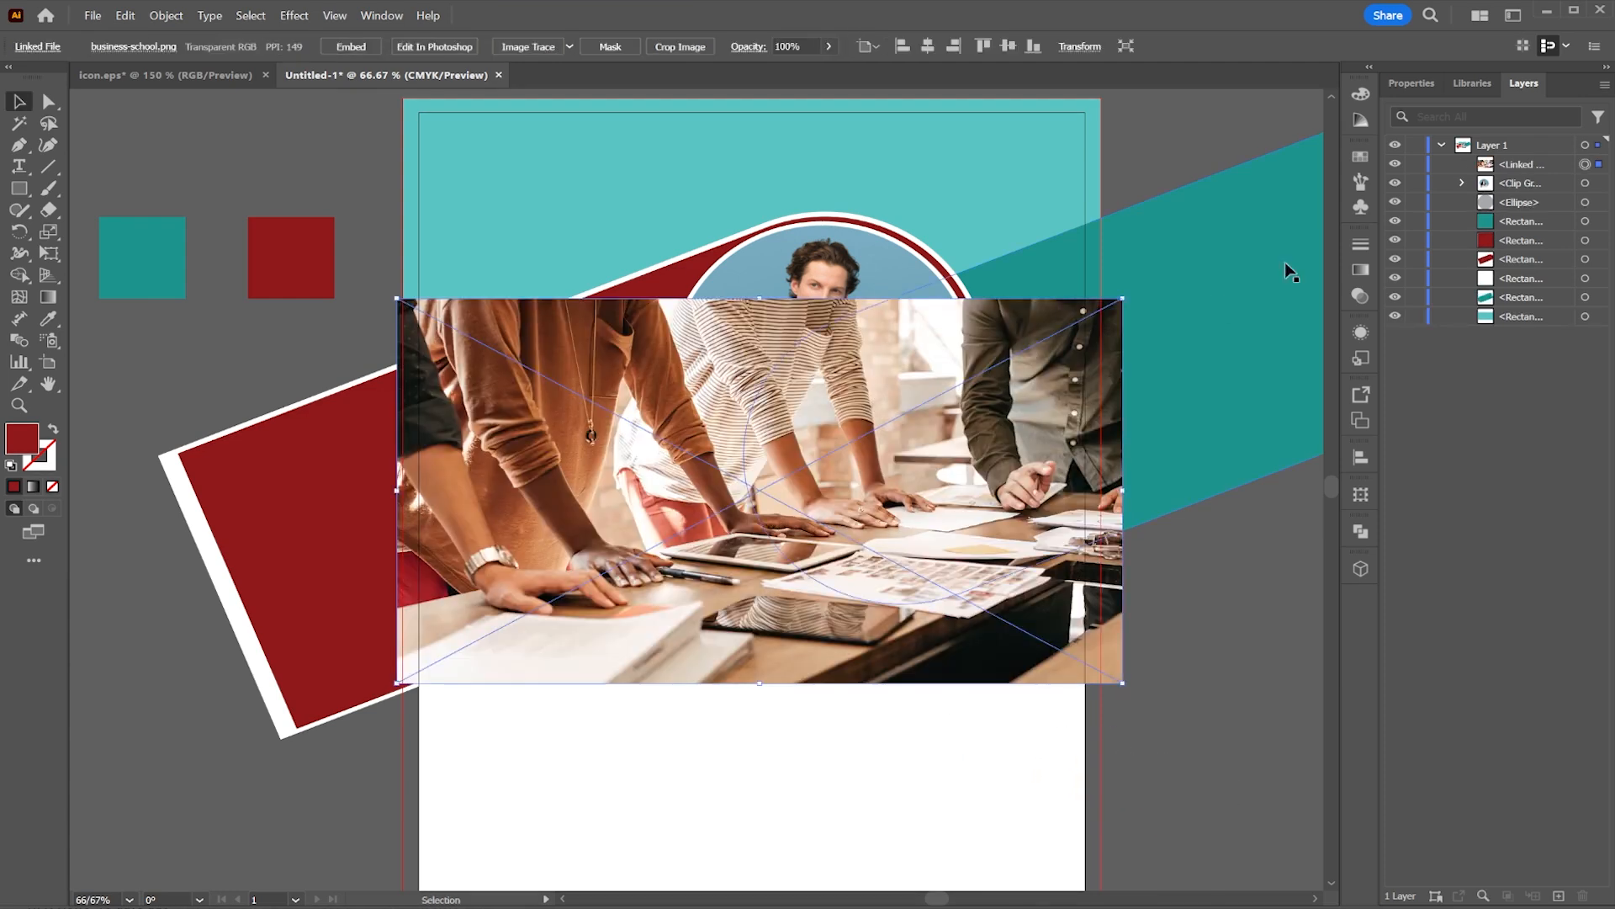
Step: Move the new image below the red bar in the stack, then reposition and stretch it to cover the top area
drag(1547, 186, 1548, 237)
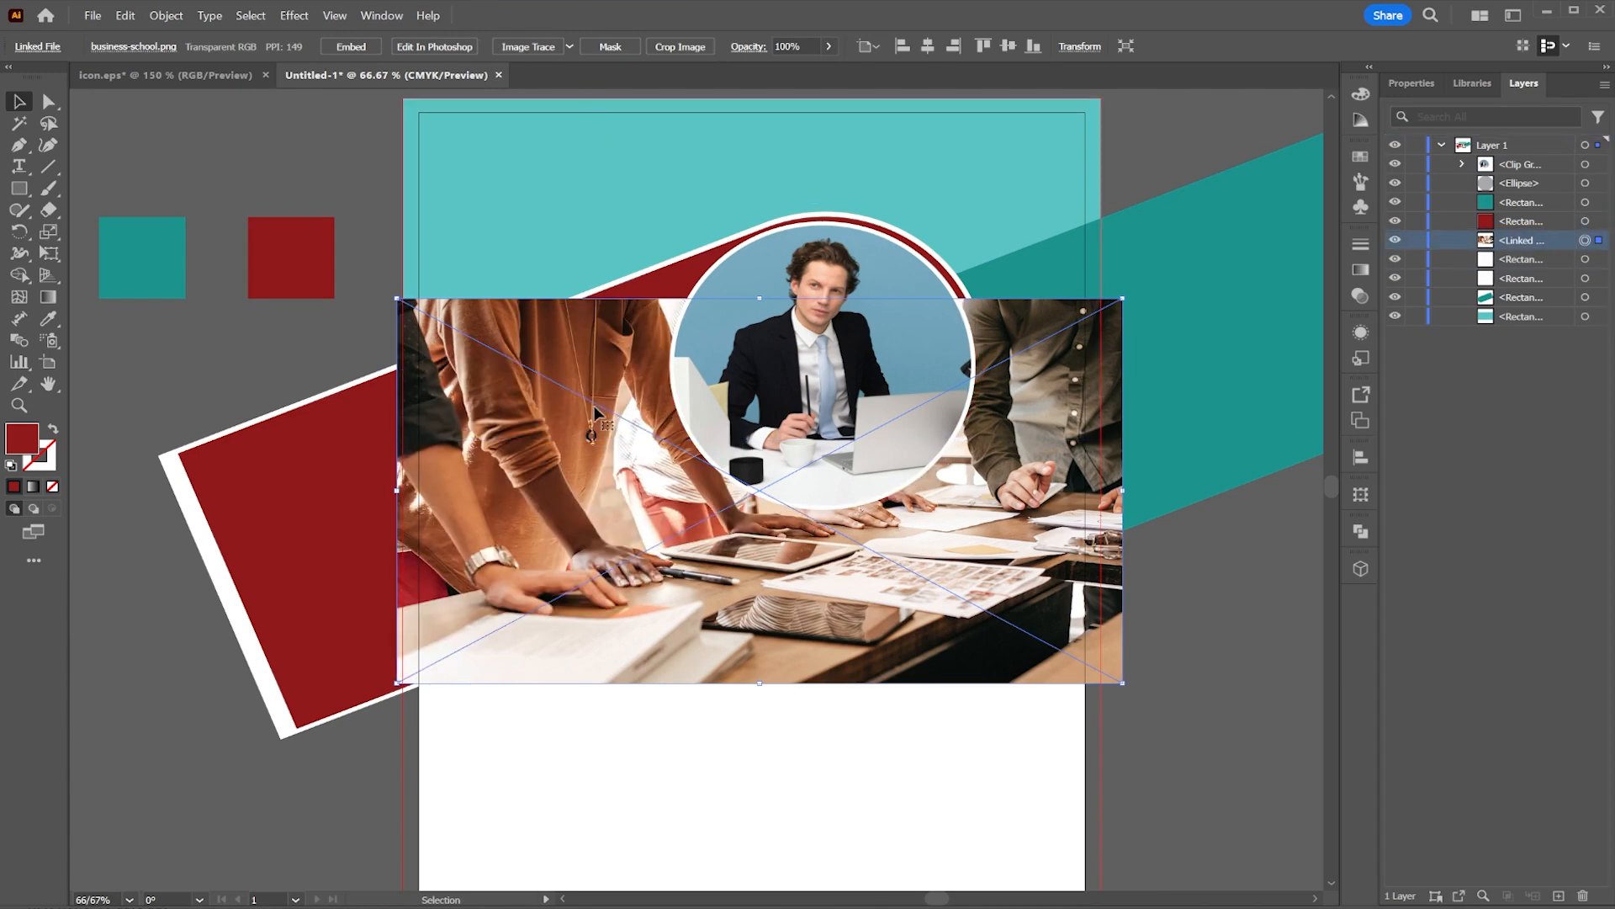
drag(595, 414, 495, 332)
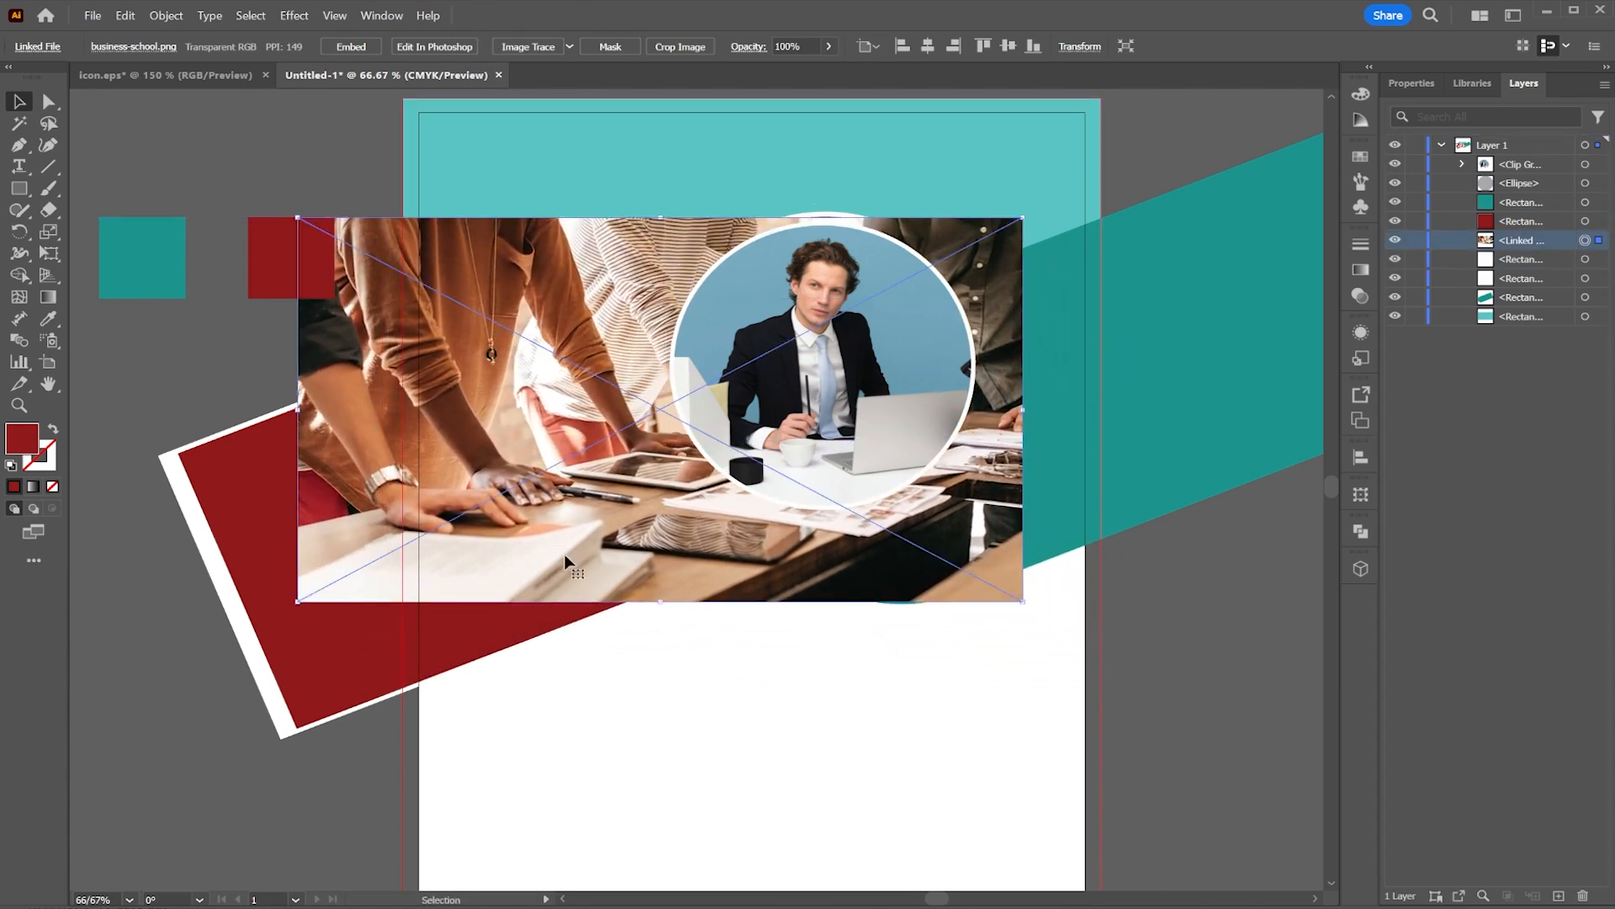
drag(665, 601, 680, 695)
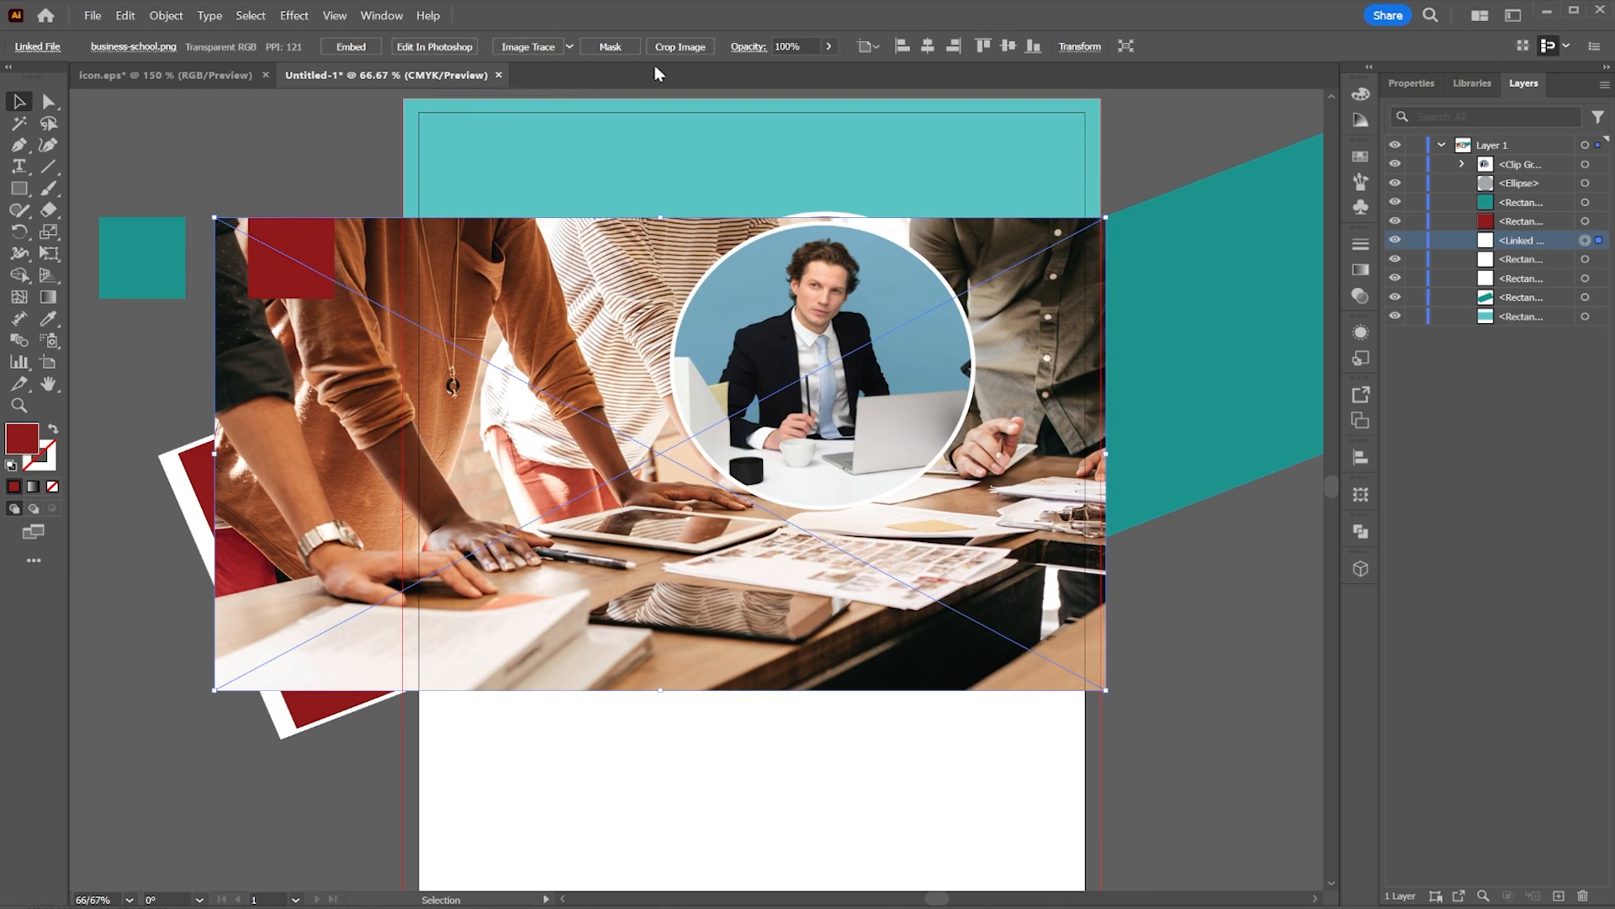
Step: Set the business-school image's opacity to 9%
click(830, 47)
click(762, 68)
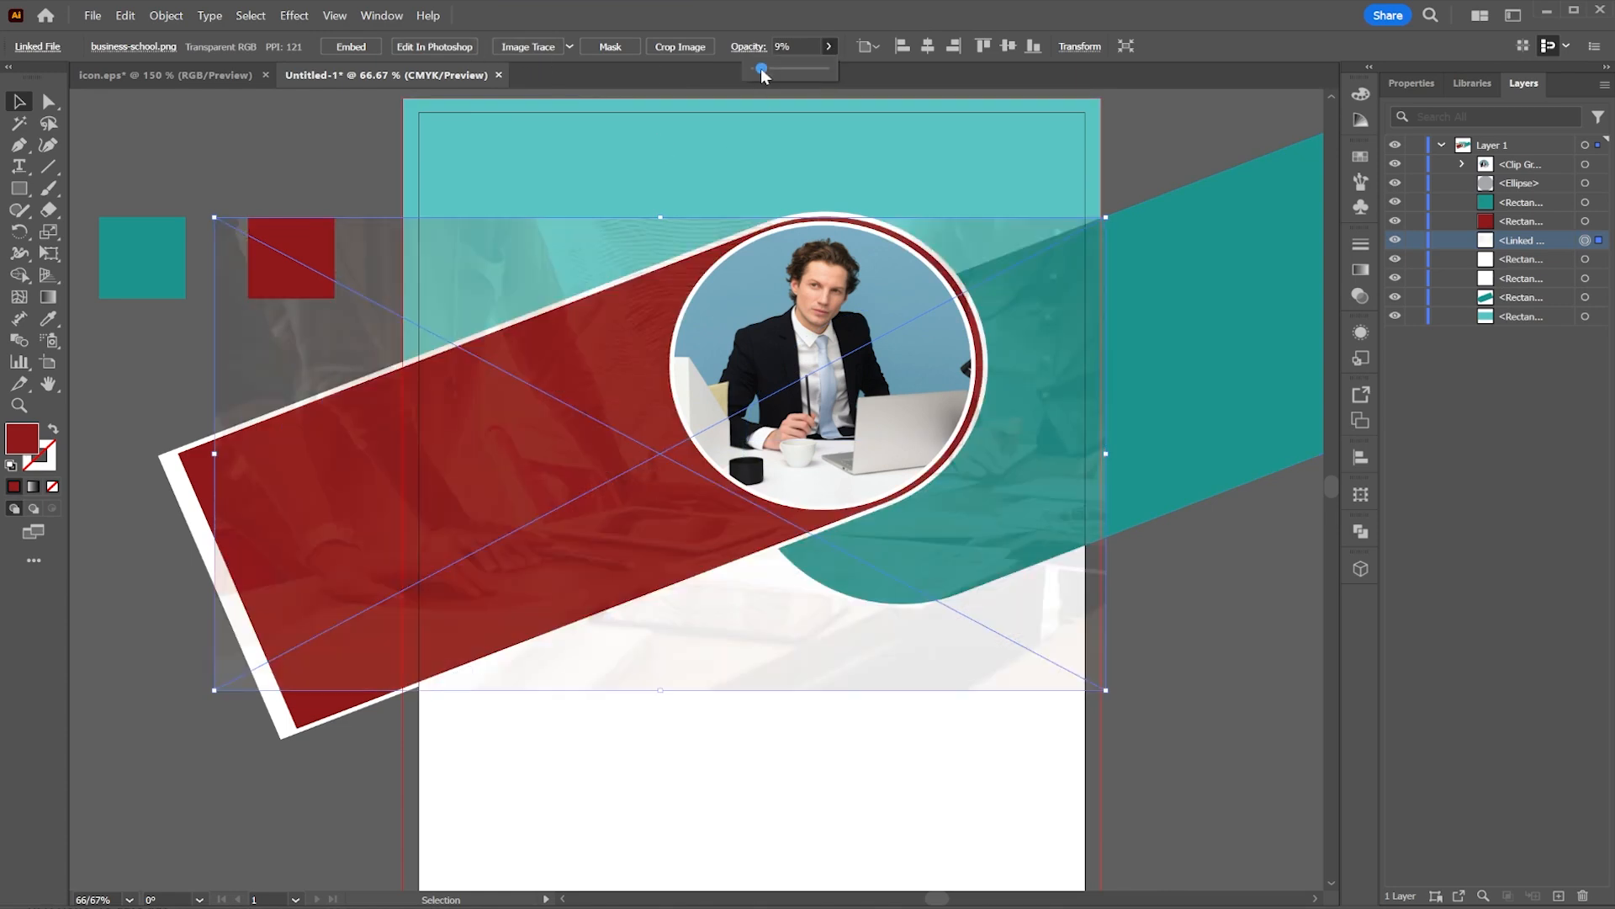
click(1190, 122)
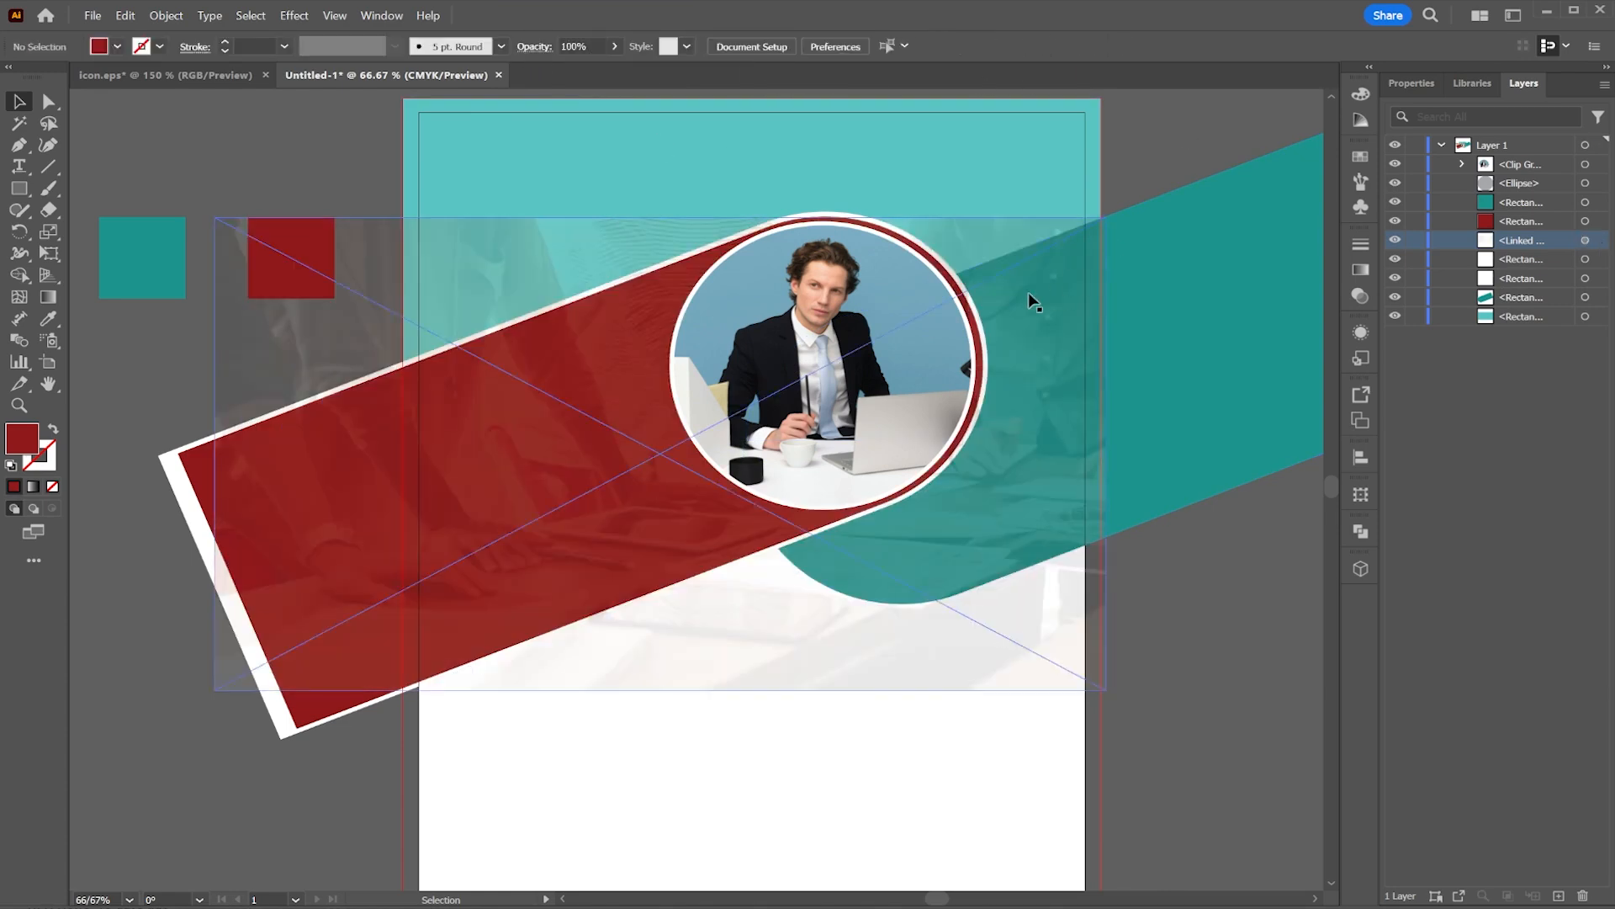
Step: Move the teal background rectangle above the faded image in the layer stack
drag(902, 372, 1076, 375)
drag(963, 225, 854, 245)
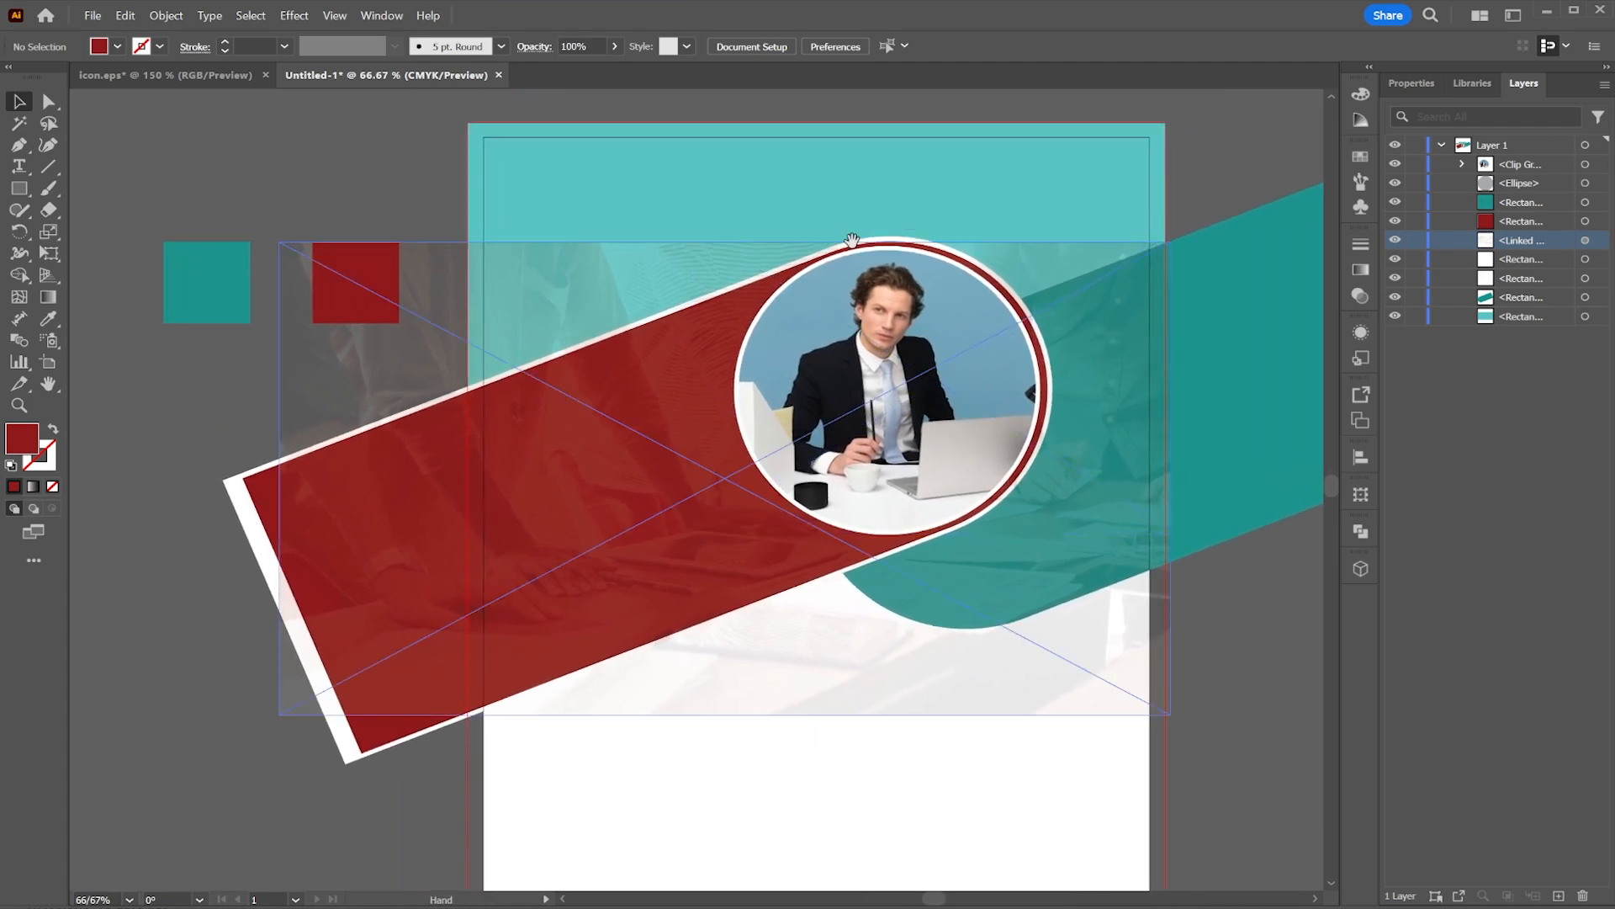
click(1099, 168)
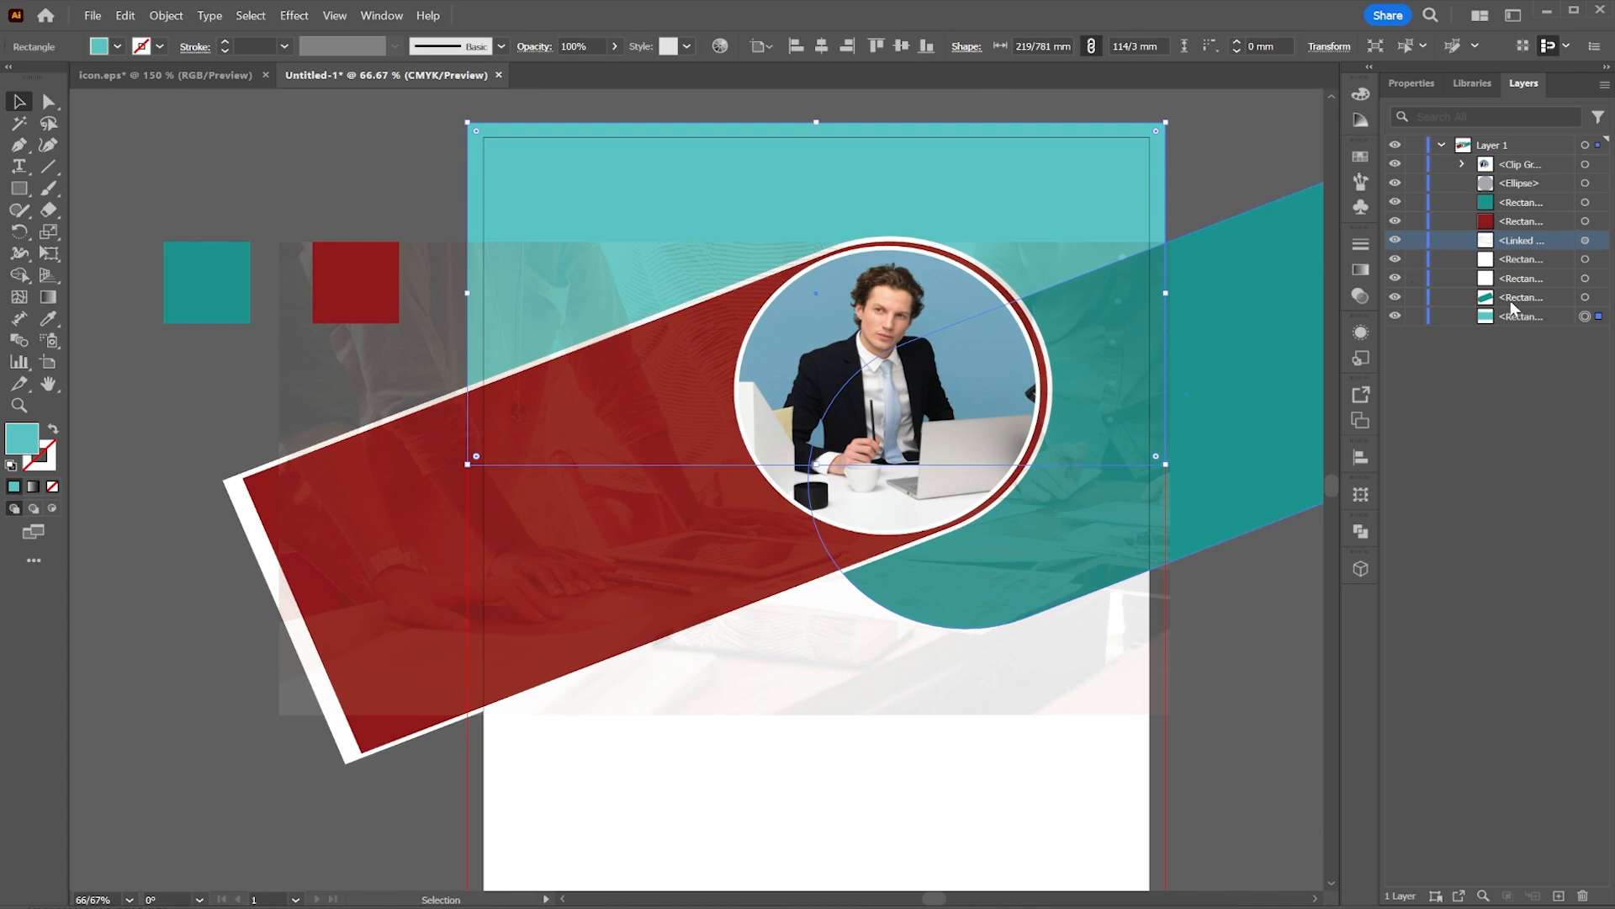
drag(1513, 313, 1531, 244)
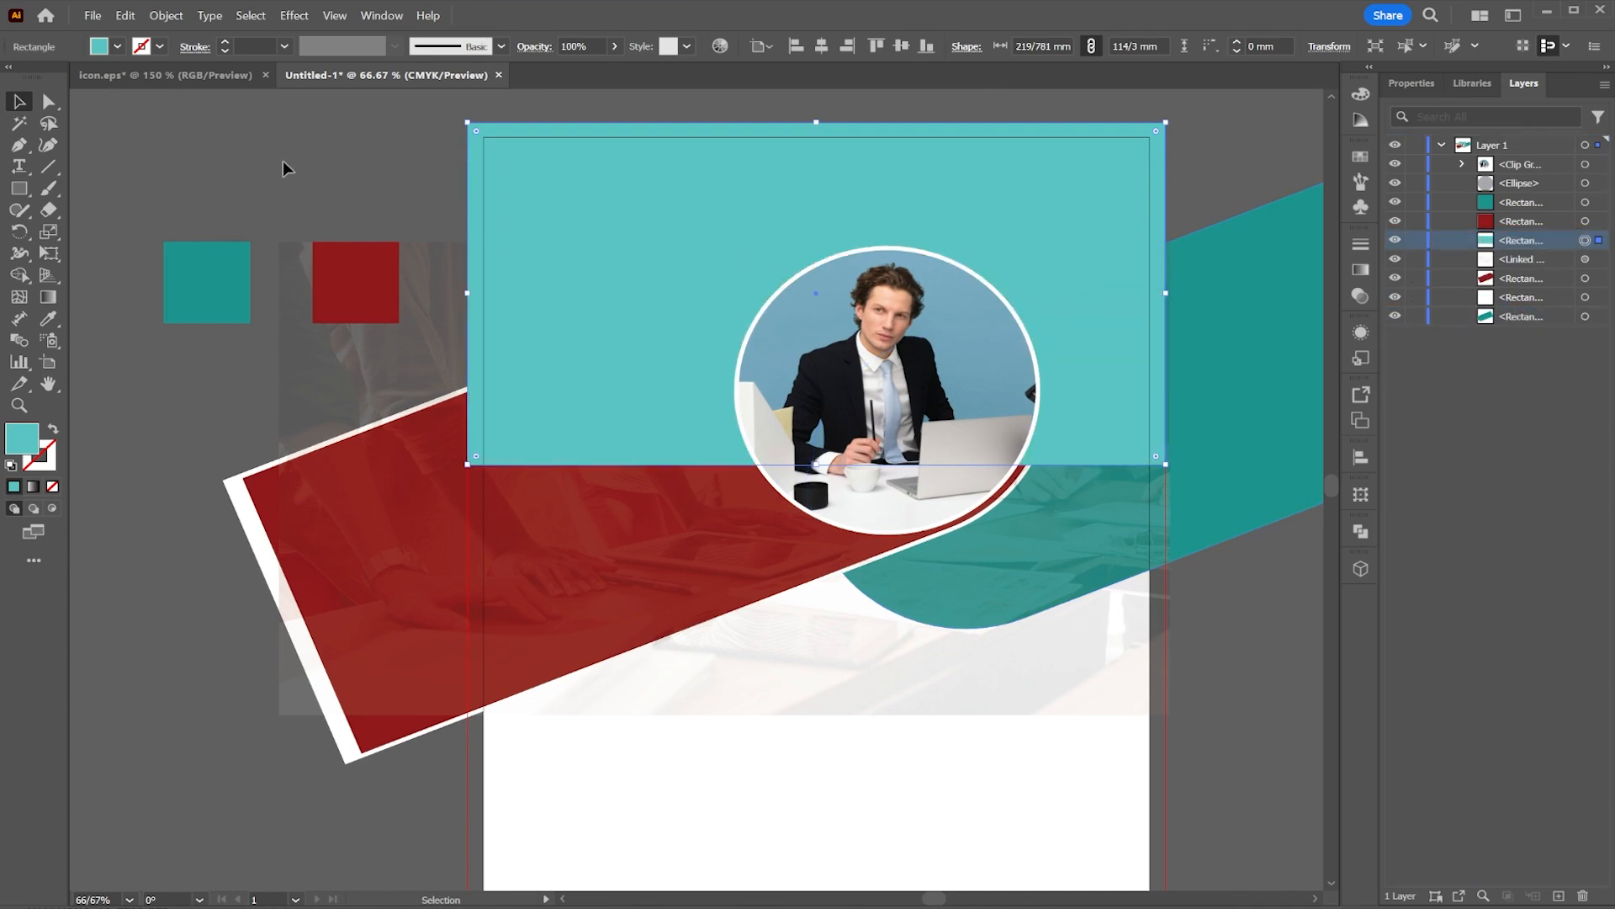
Step: Delete the teal and red color sample squares beside the page
click(187, 275)
shift+click(382, 288)
key(Delete)
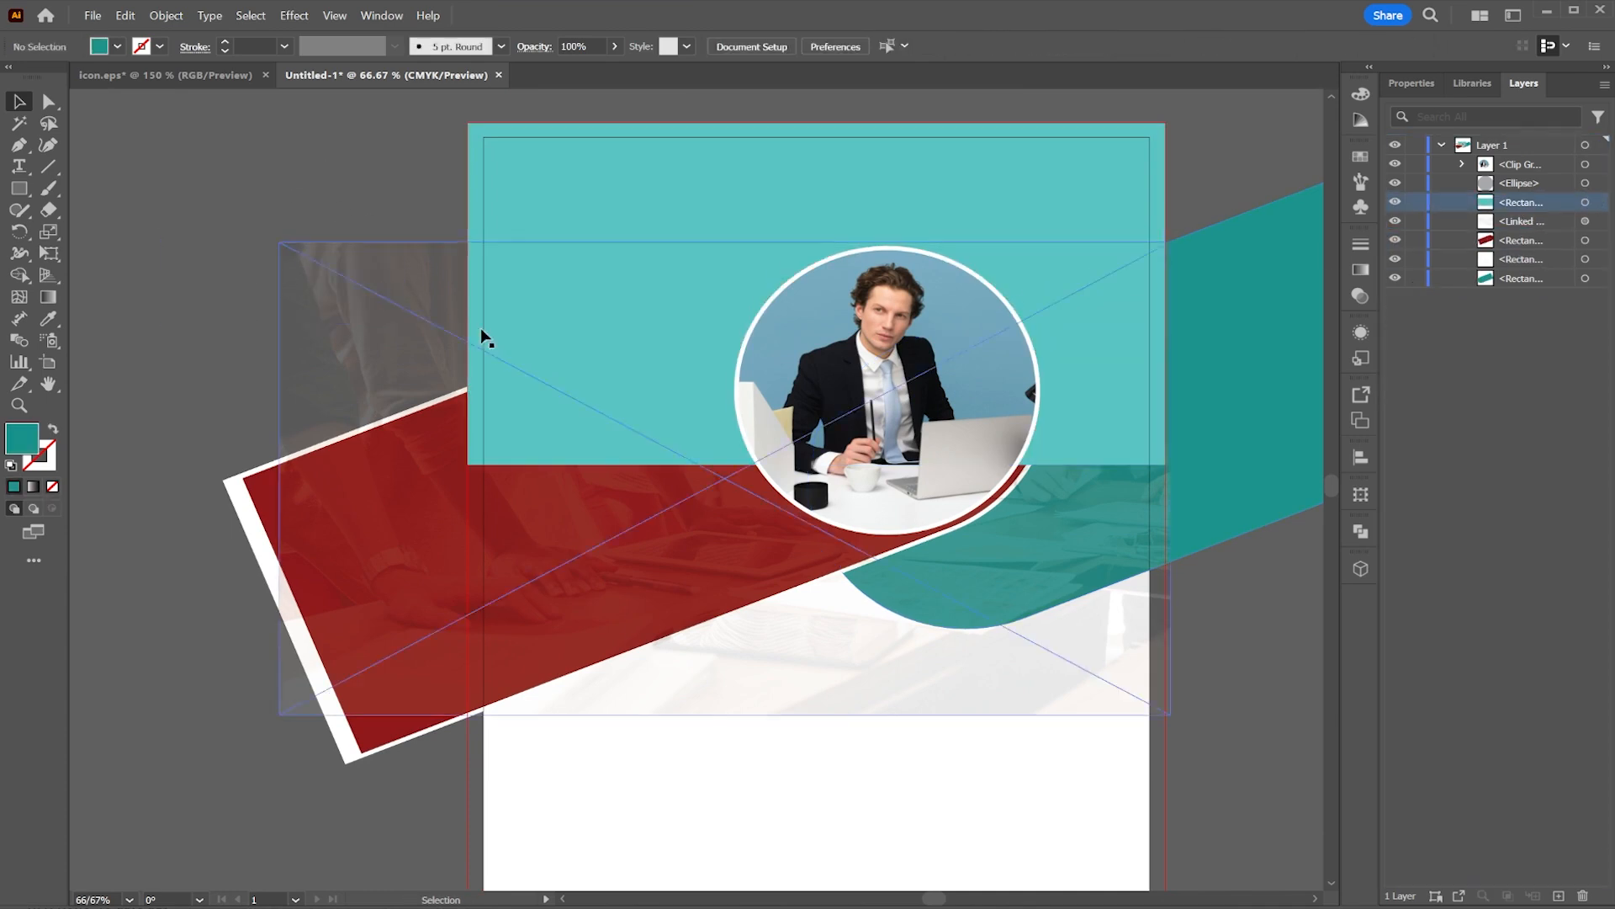
Step: Move the teal background rectangle back below the faded image and the red bar
drag(737, 361, 672, 346)
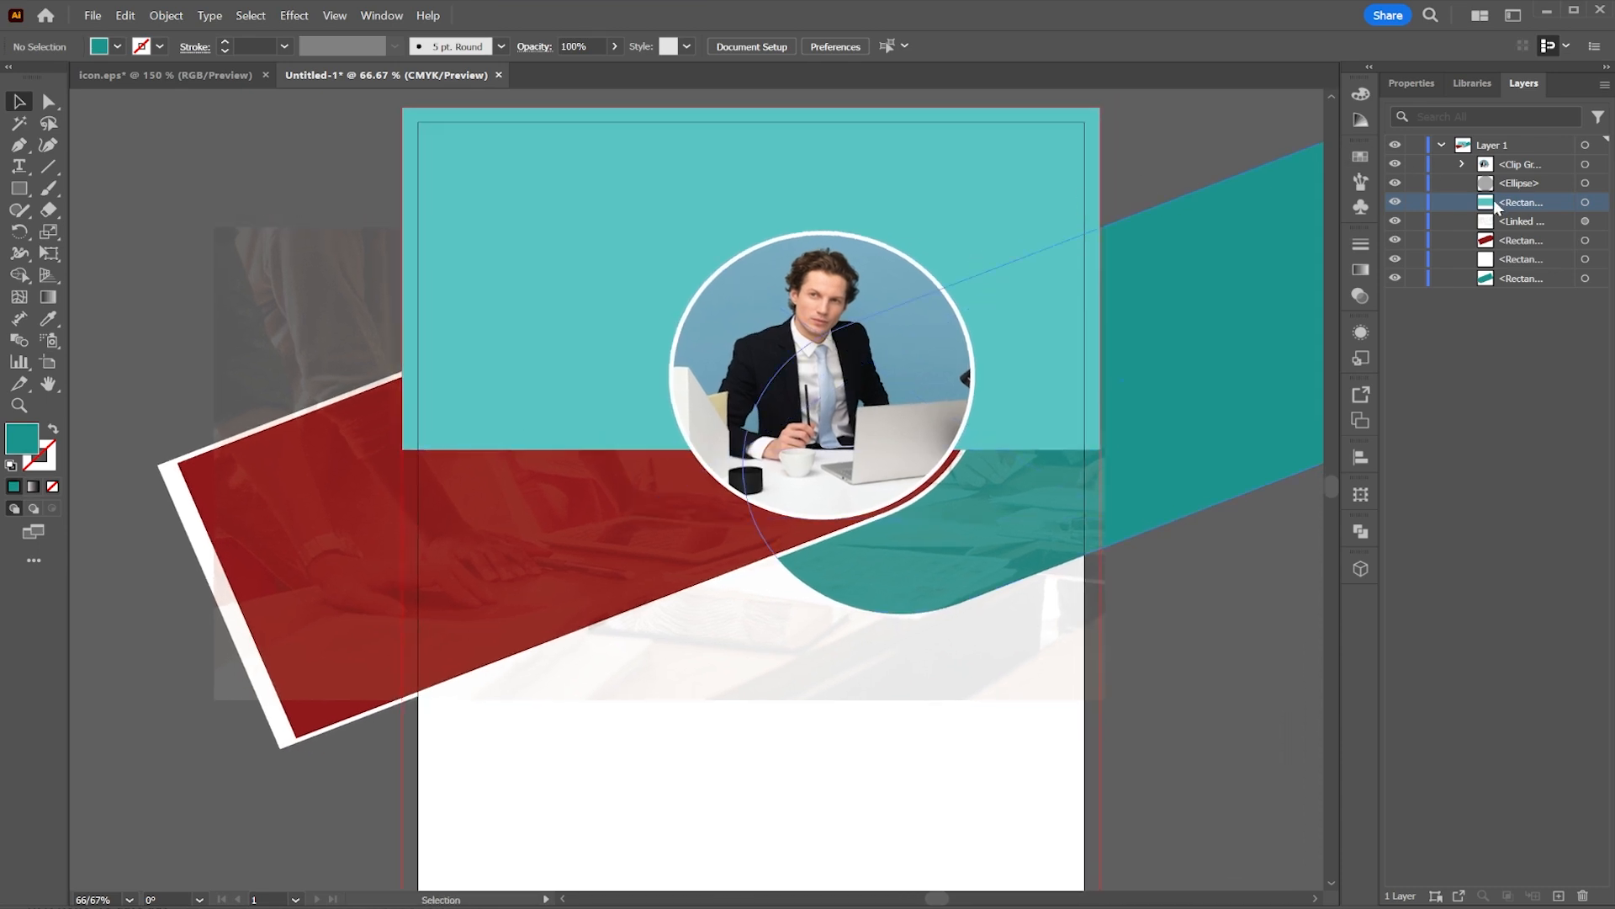
drag(1497, 205, 1498, 271)
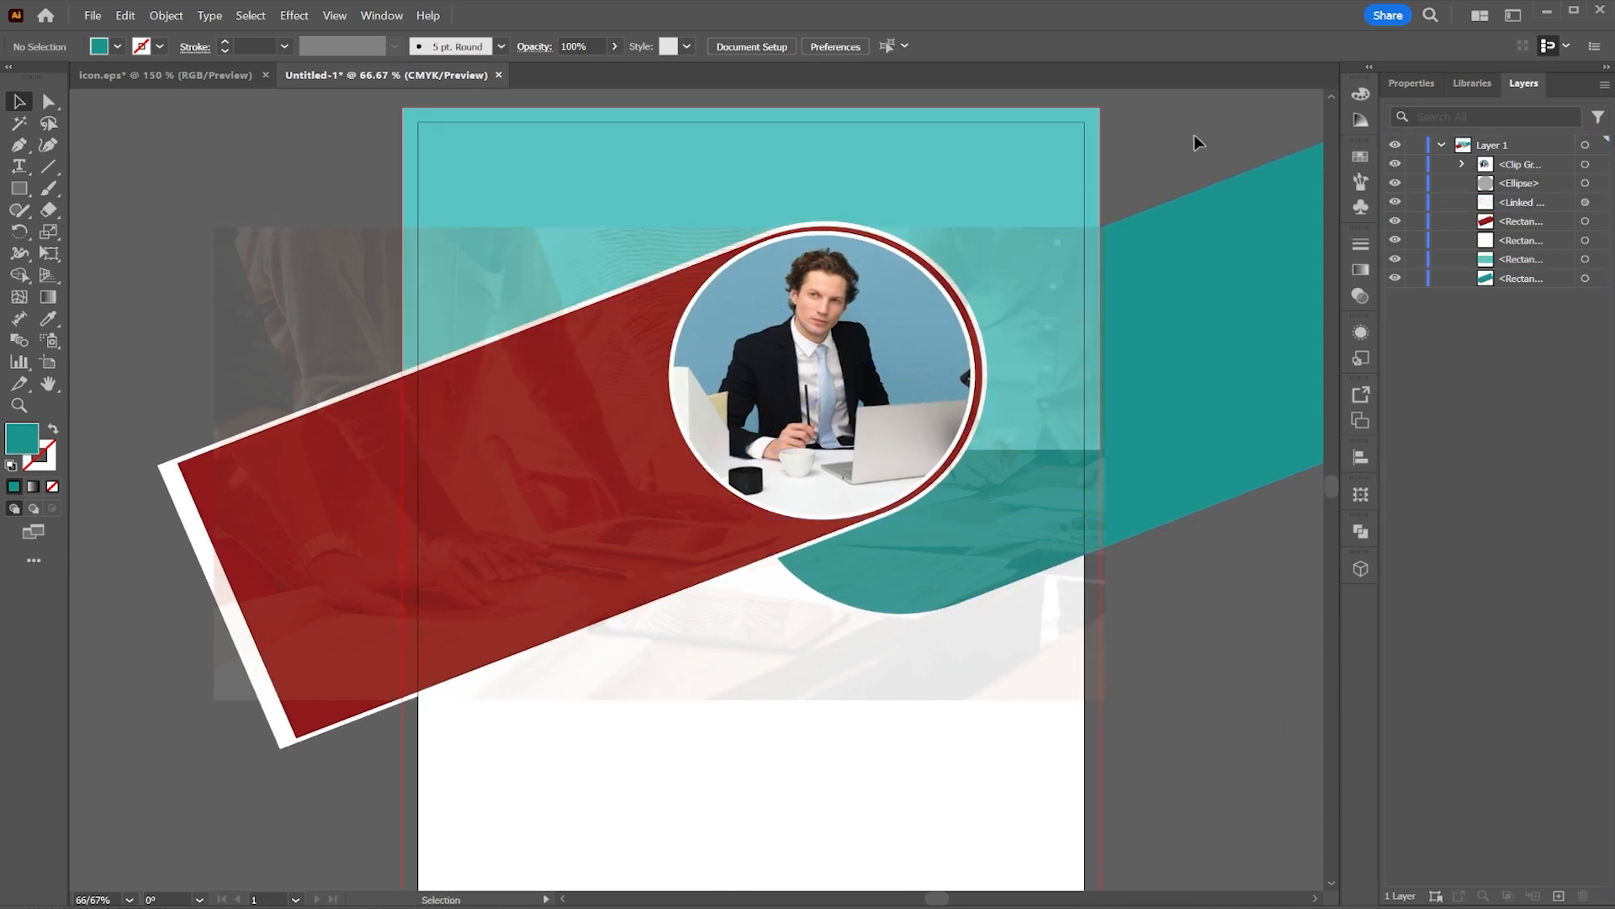
Step: Move the faded image up to the page's top edge and stretch it downward to cover more of the page
scroll(593, 357, down, 1)
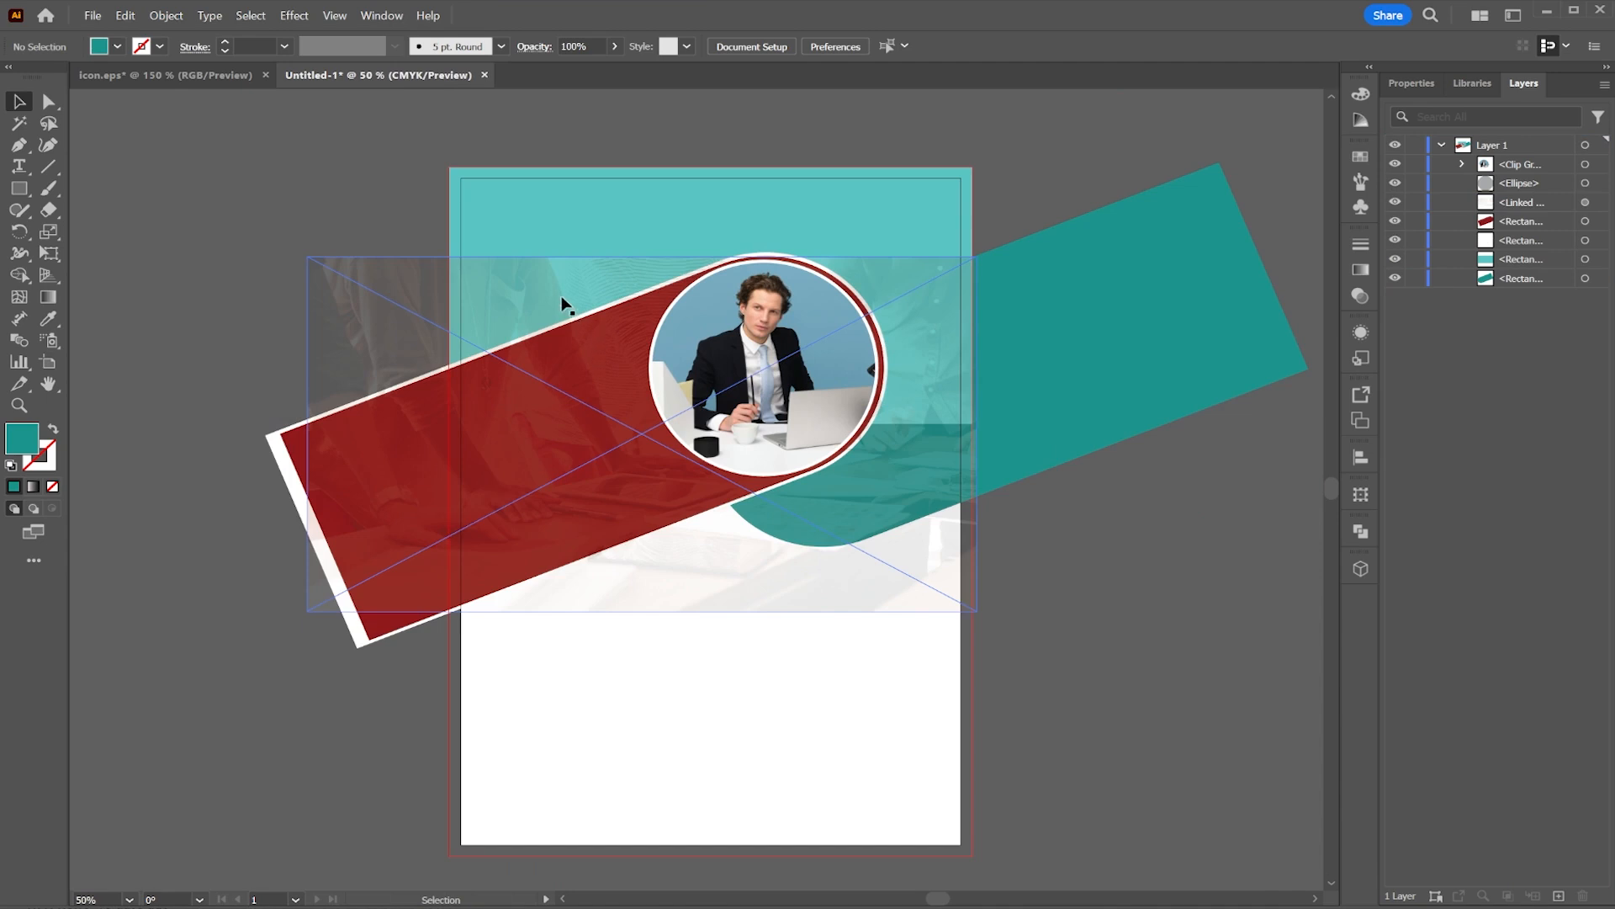
drag(562, 297, 573, 203)
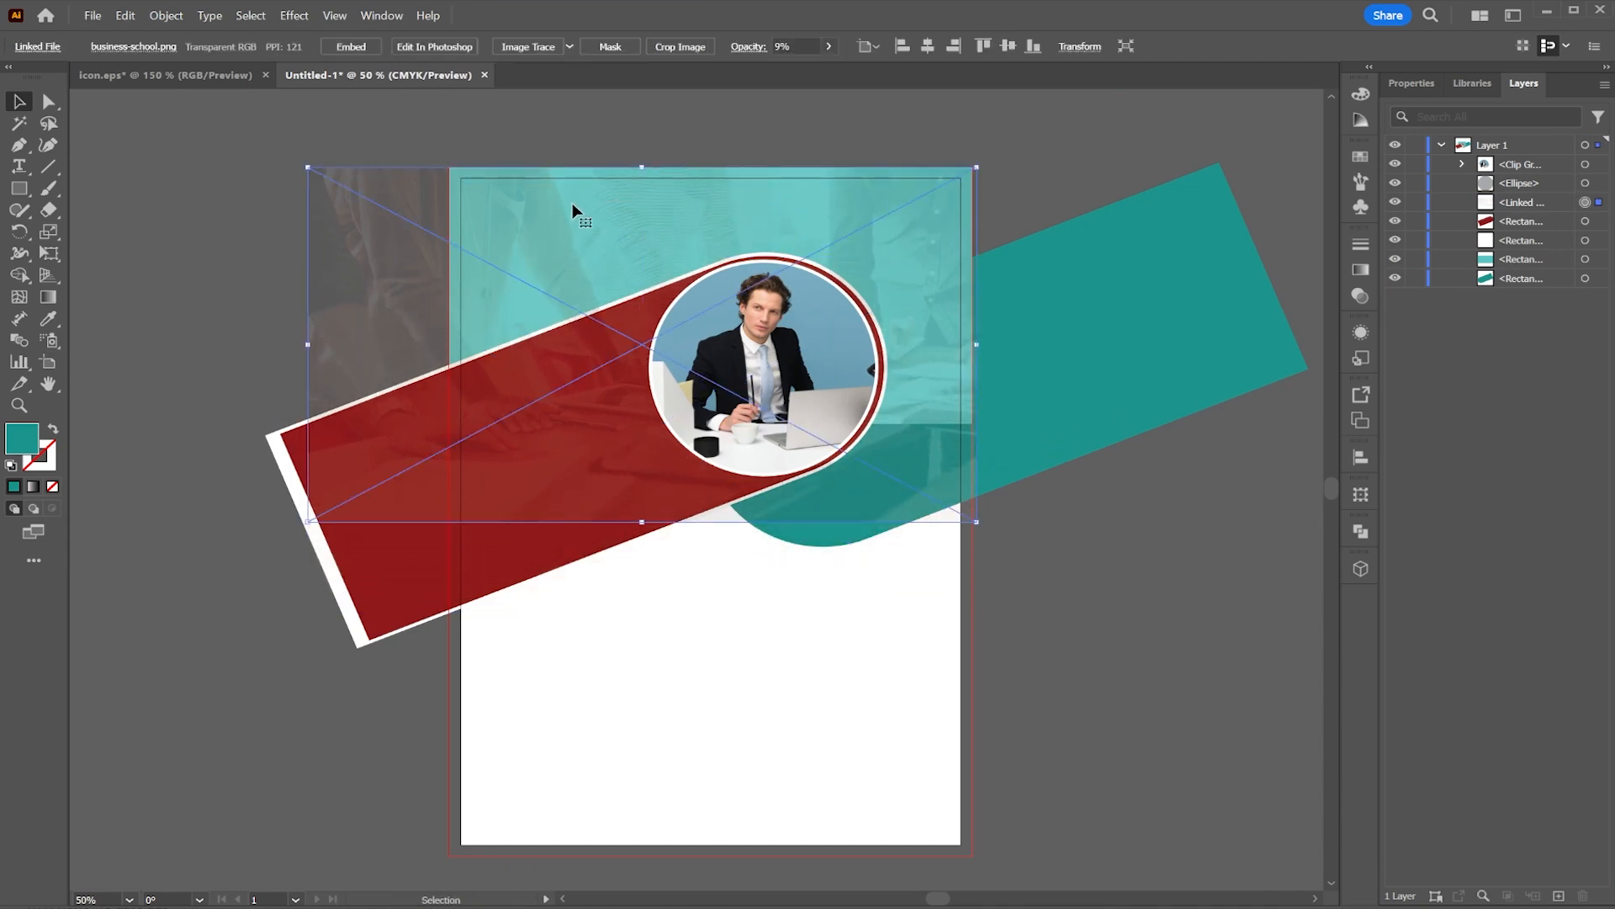
drag(642, 520, 666, 617)
click(1168, 532)
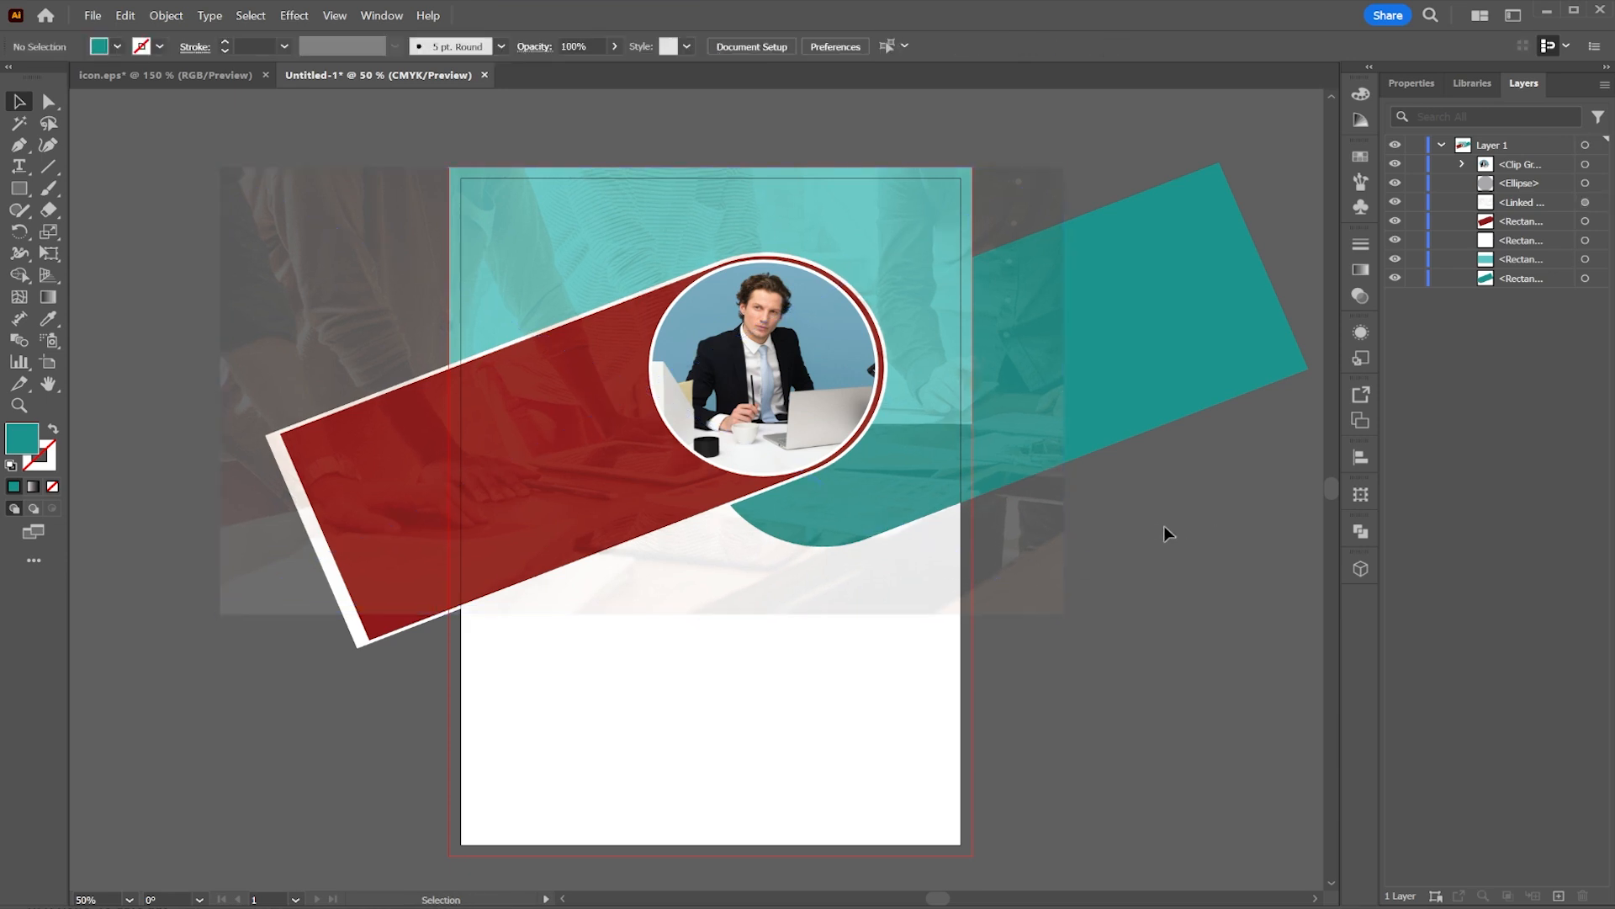
Step: Set the faded background image's opacity to 5%
click(692, 223)
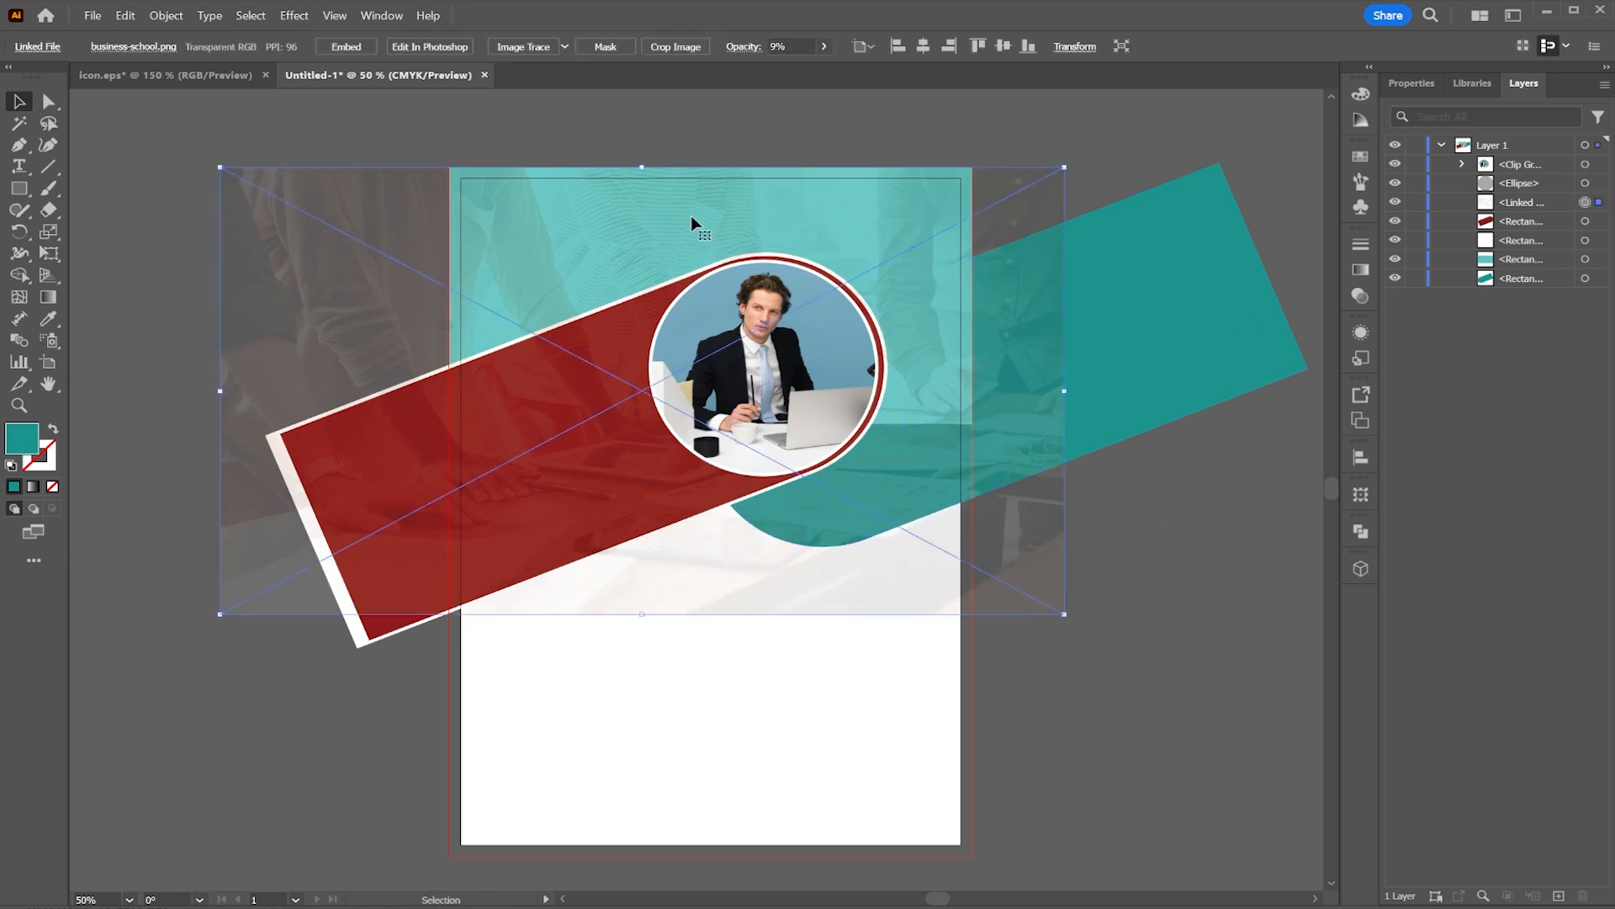
click(824, 47)
click(775, 47)
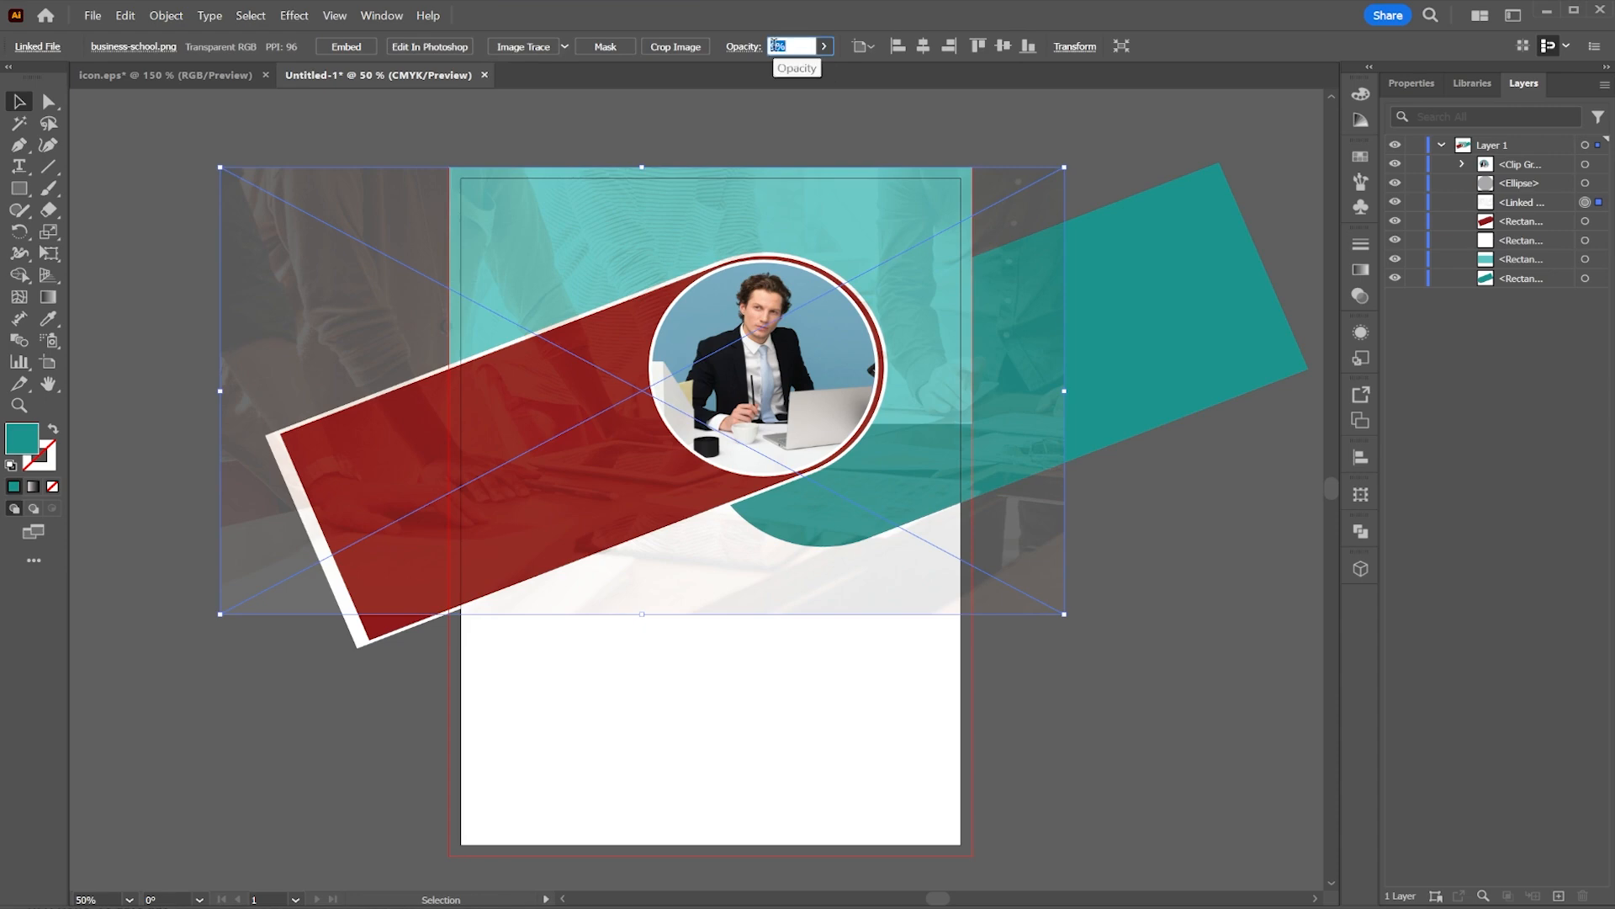
text(5)
click(1134, 507)
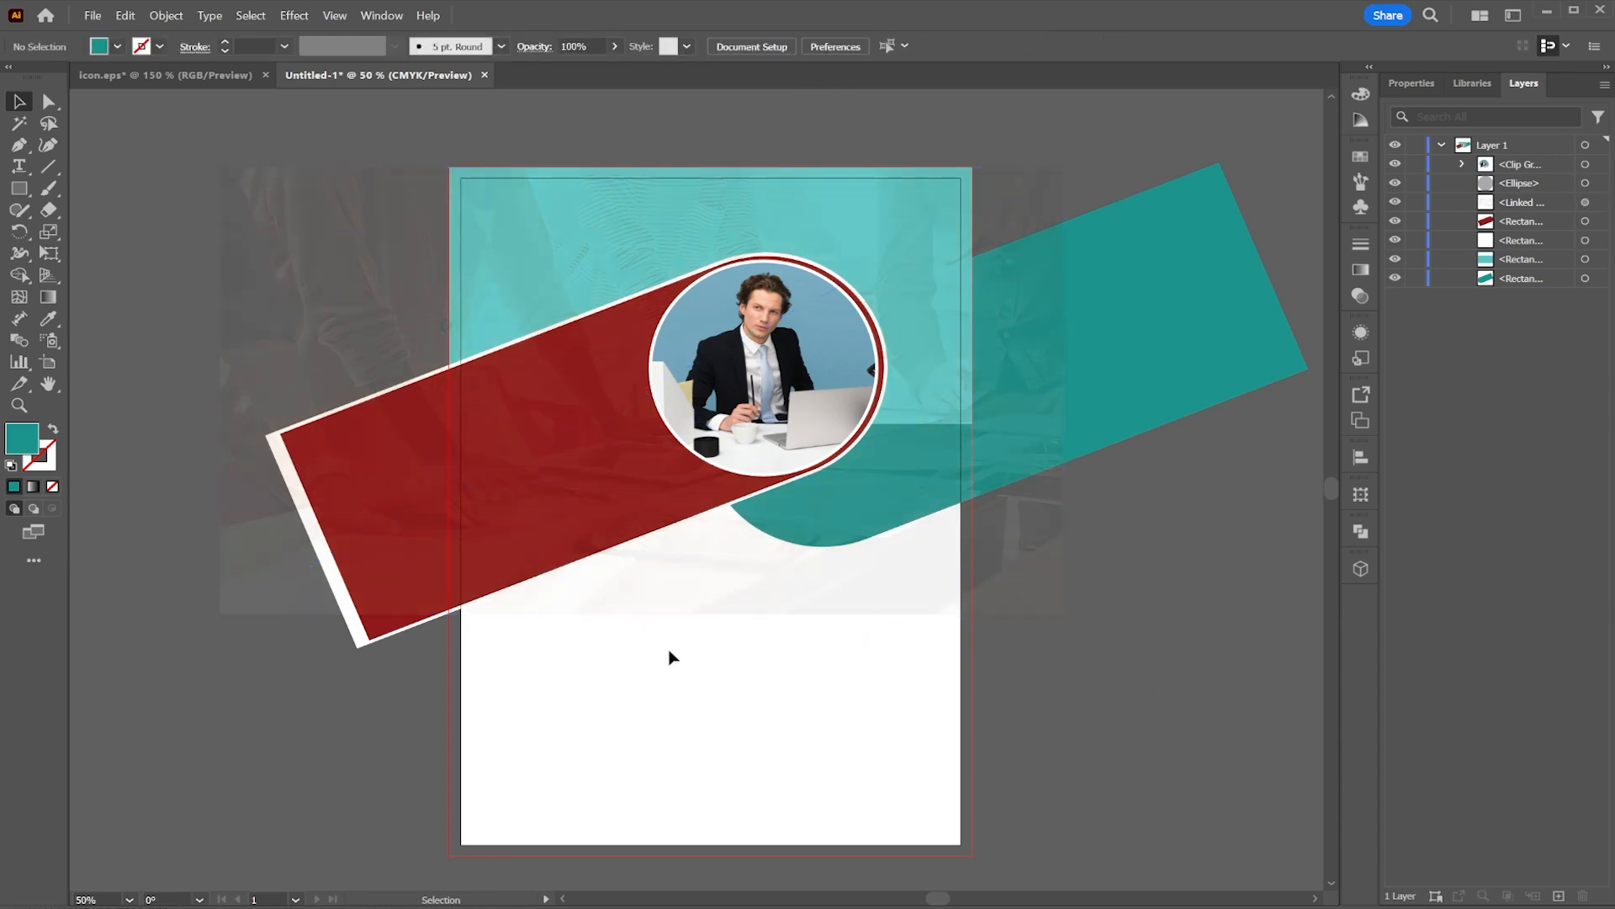
Step: Draw a white rectangle over the page's lower half and move it below the clip group in the layers
click(21, 192)
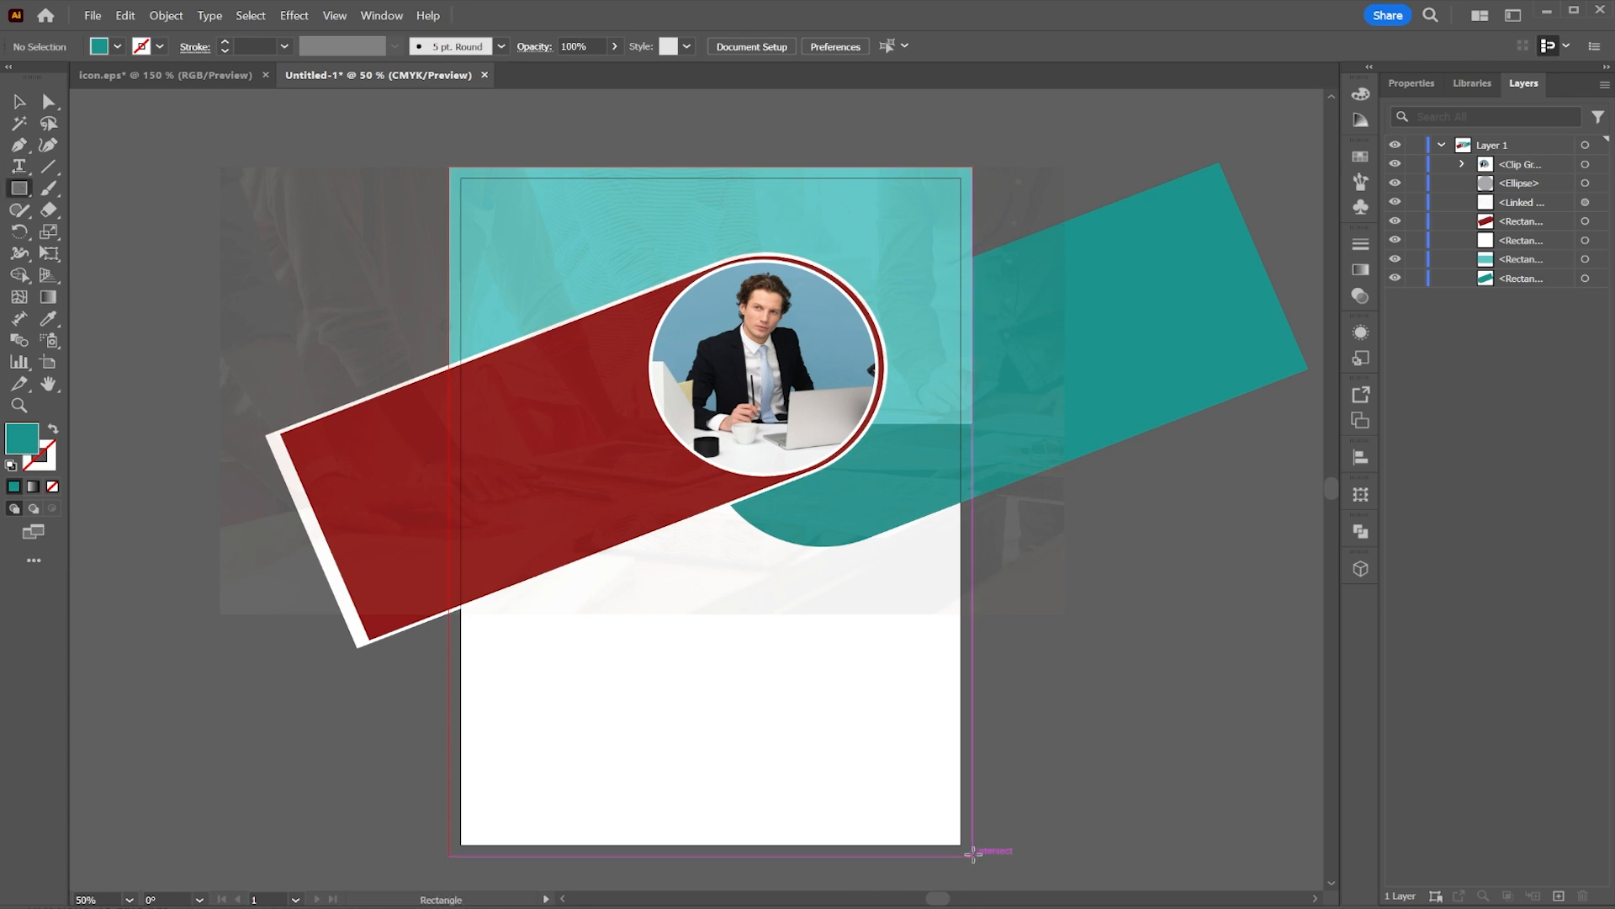
mouse_move(974, 857)
mouse_down()
mouse_move(732, 668)
mouse_move(480, 542)
mouse_move(449, 492)
mouse_up()
scroll(413, 717, up, 5)
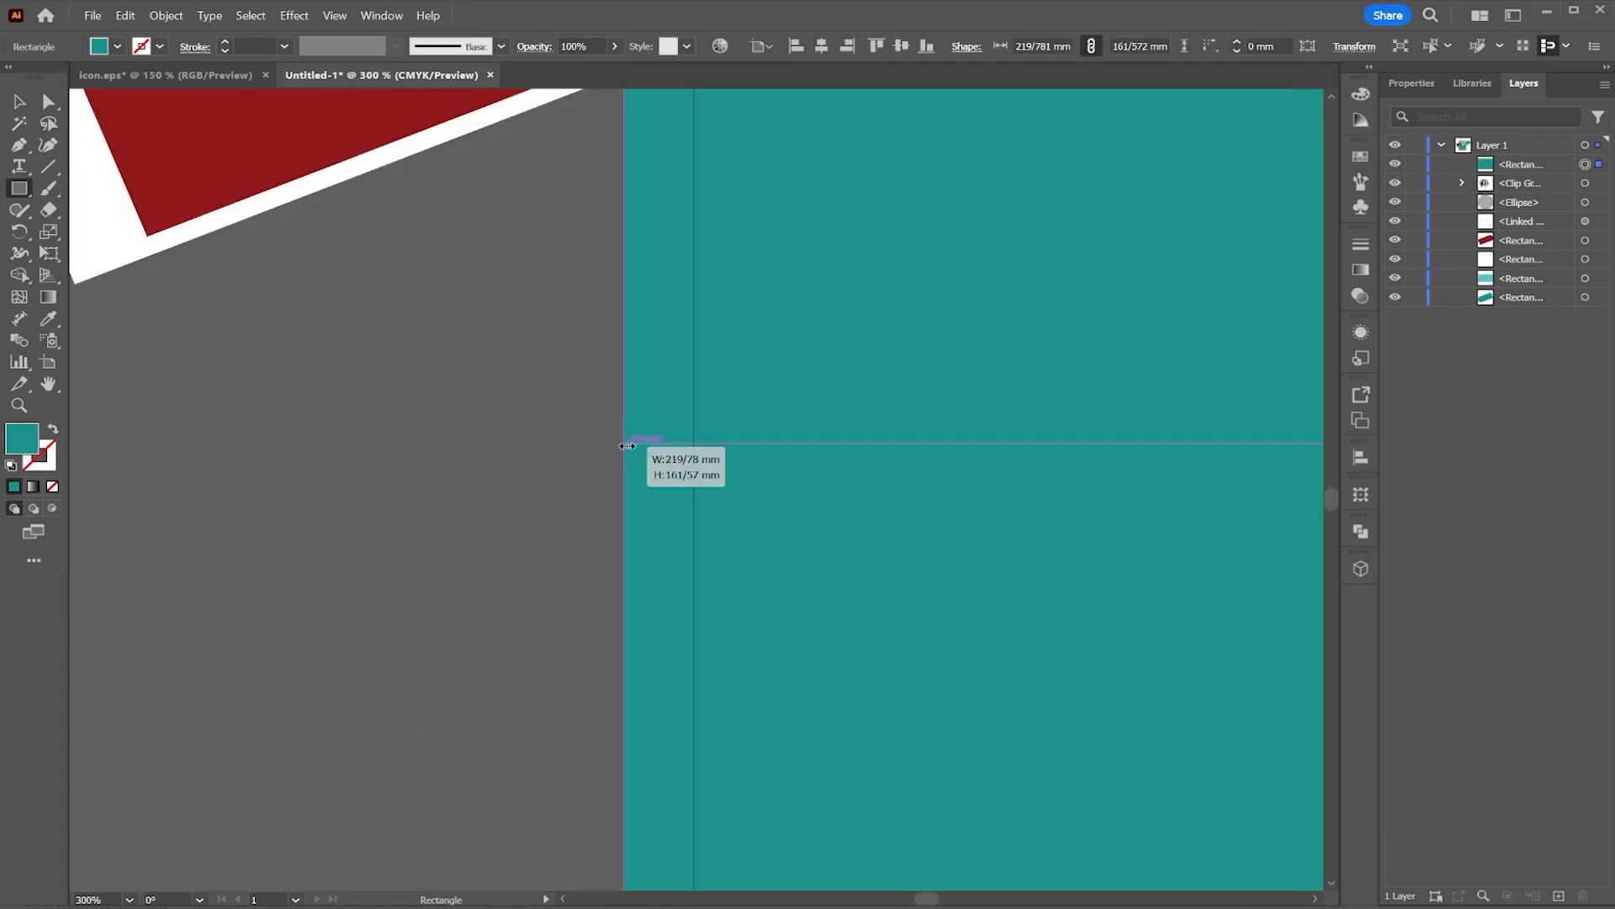
scroll(841, 457, down, 7)
drag(960, 413, 868, 485)
scroll(923, 435, up, 2)
click(117, 47)
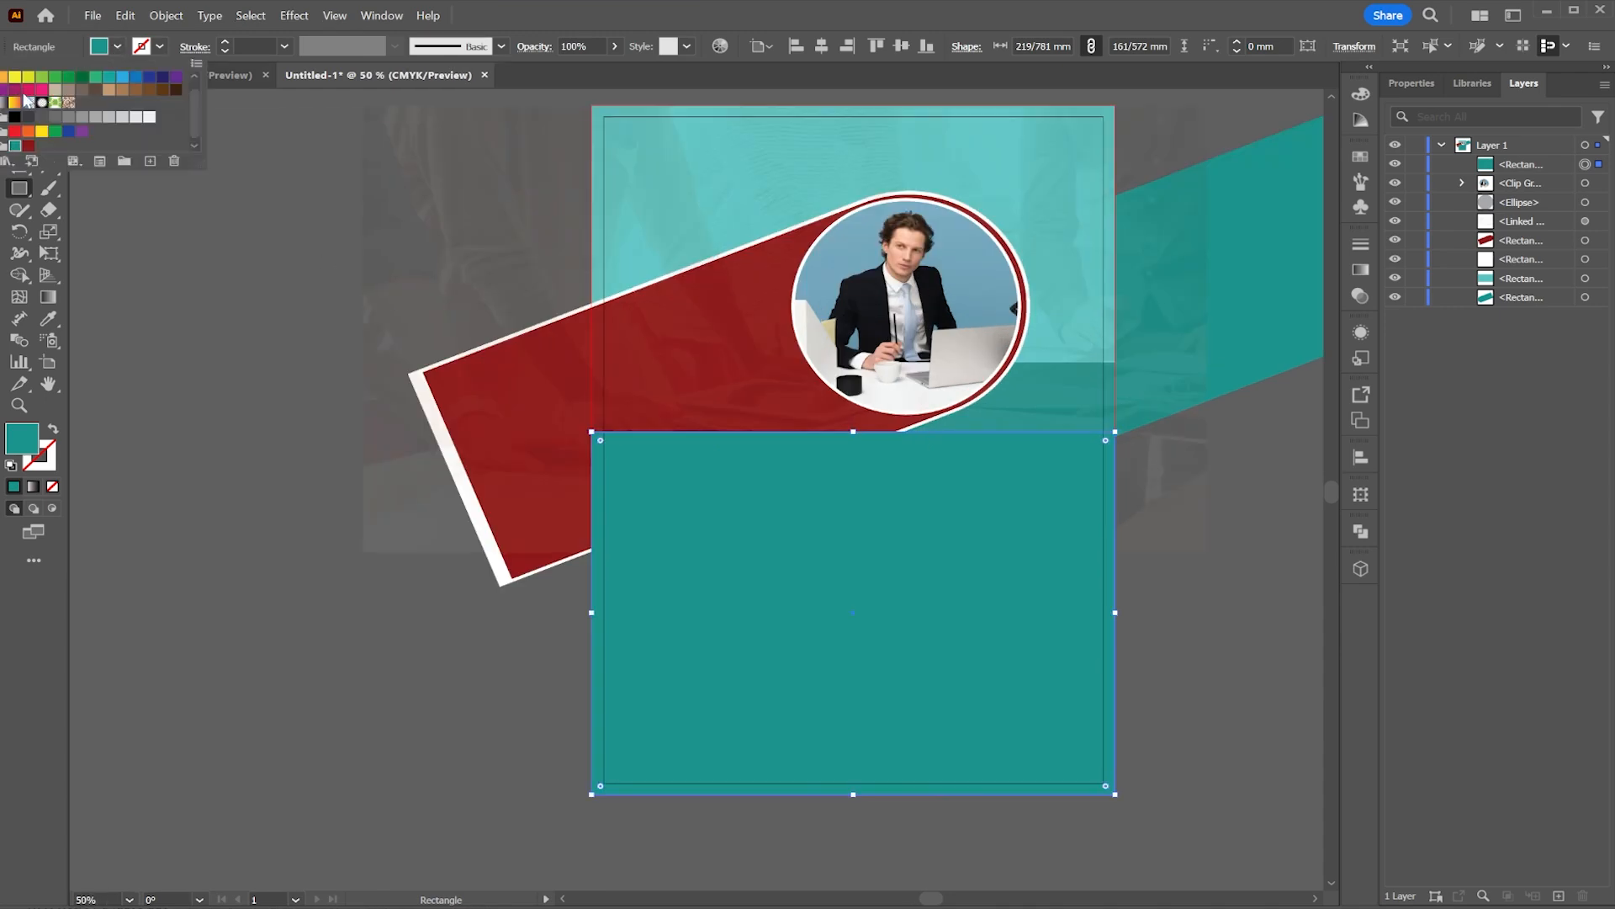
click(29, 77)
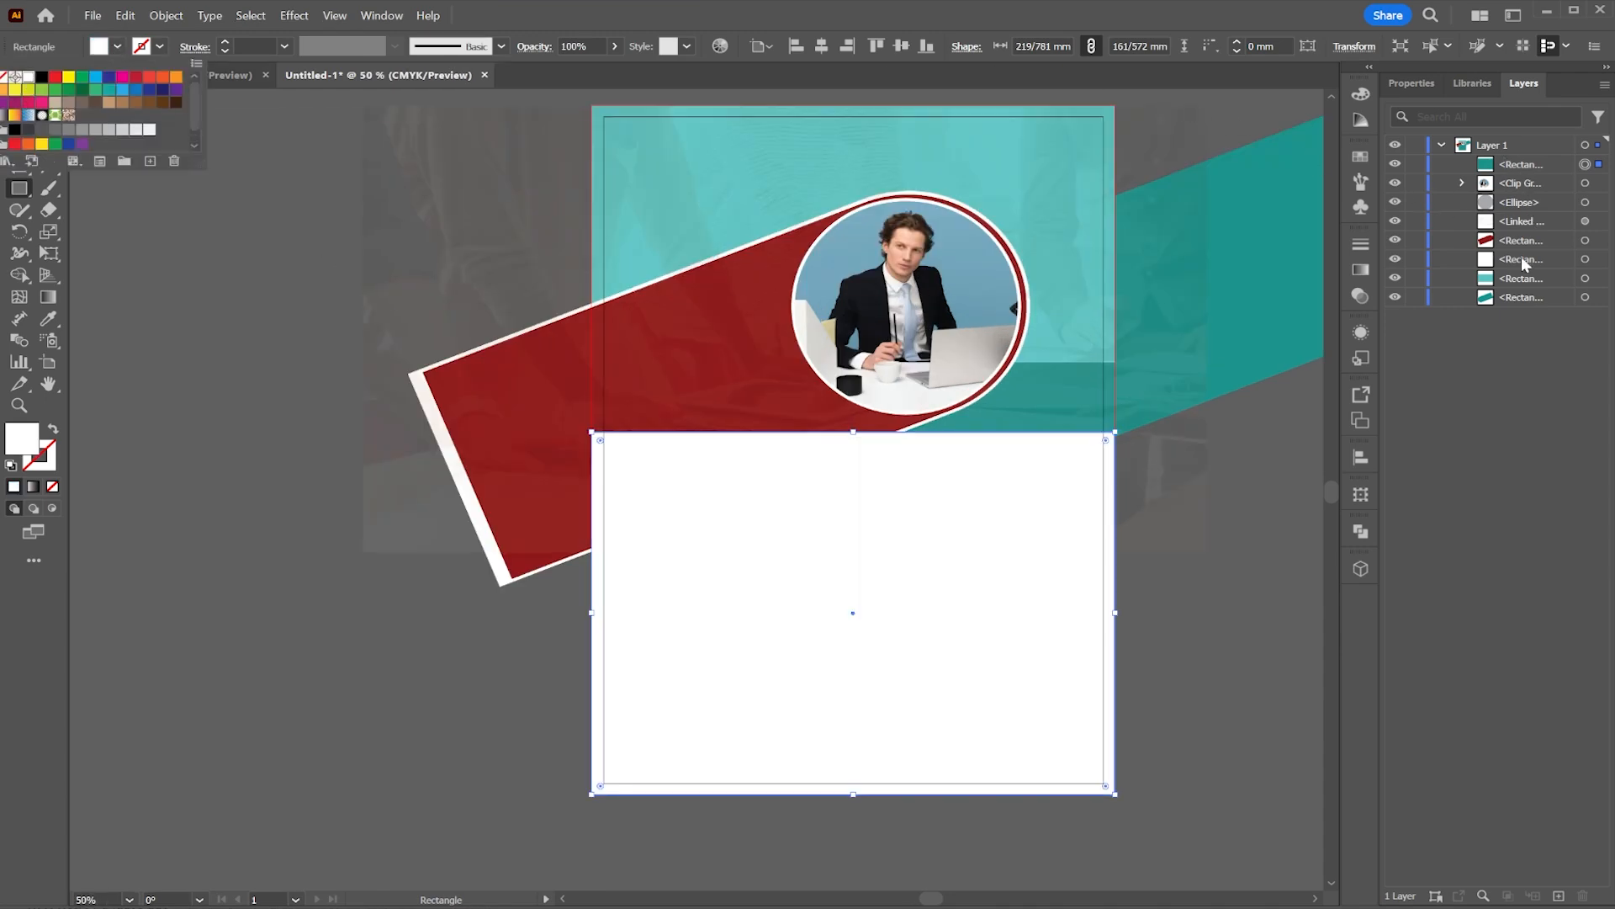
click(1091, 559)
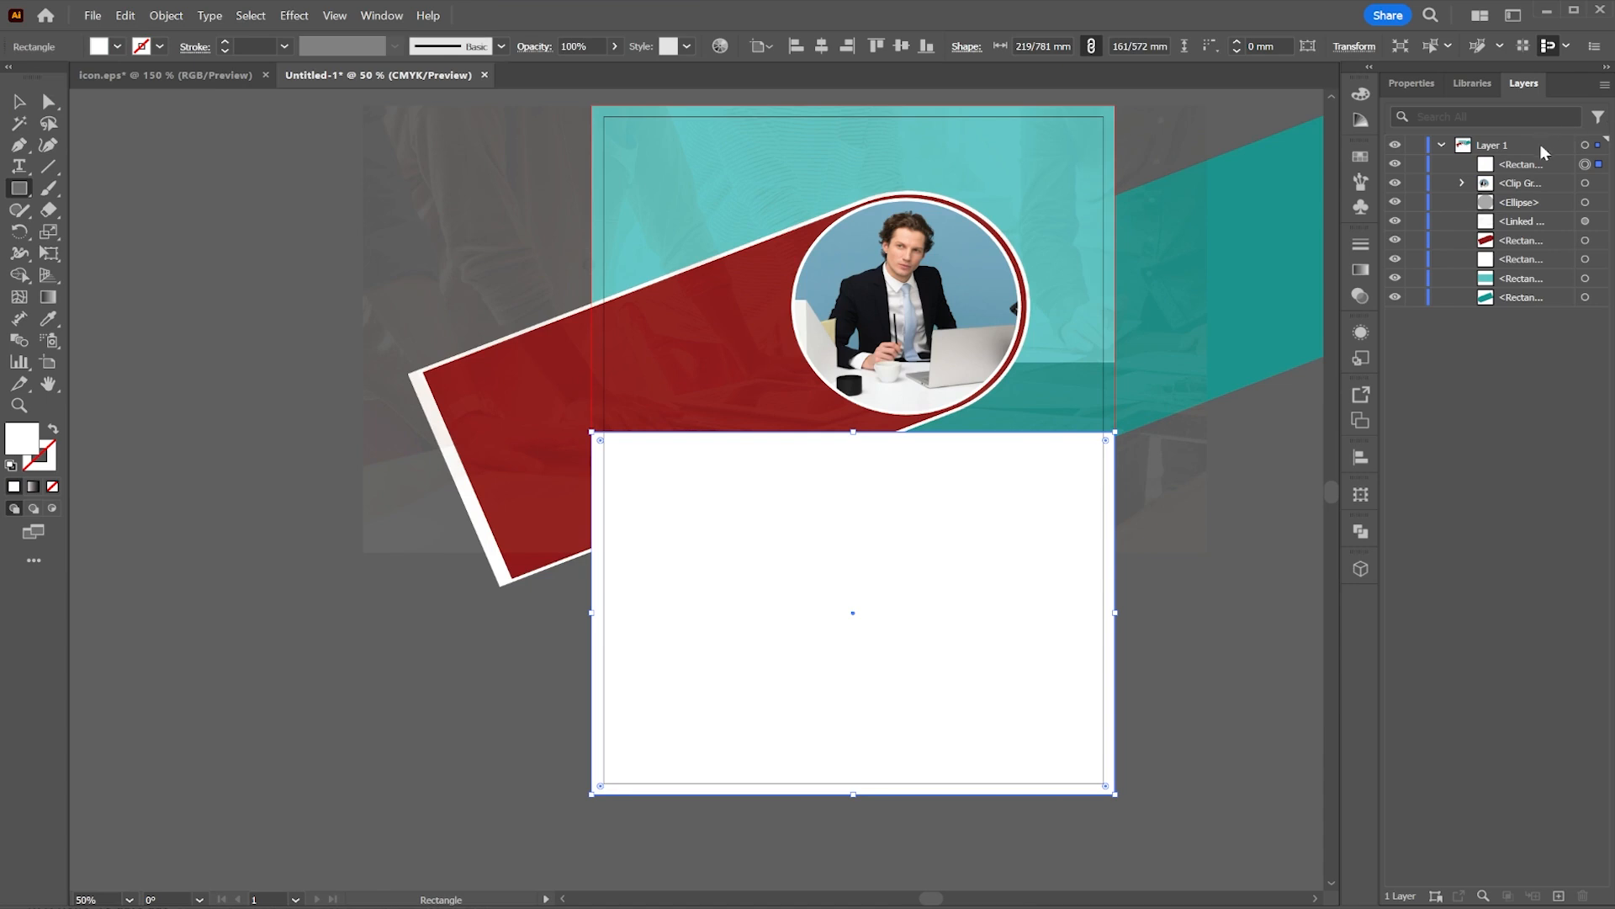
mouse_move(1527, 164)
mouse_down()
mouse_move(1517, 258)
mouse_move(1525, 196)
mouse_up()
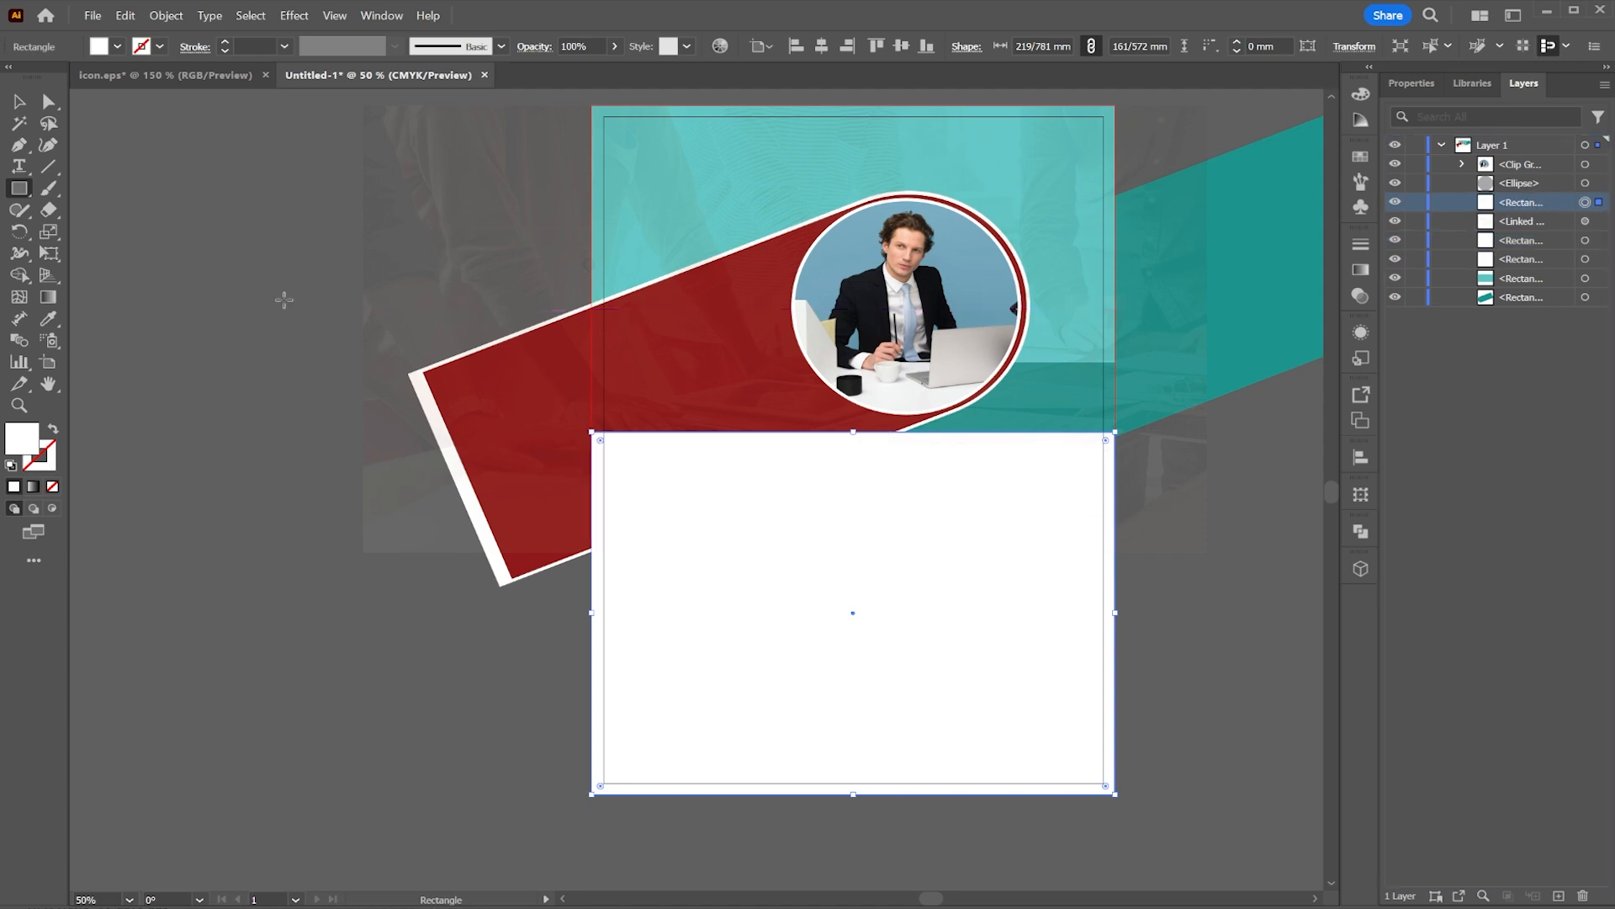
Step: Delete the new white rectangle and the faded background image
click(445, 371)
click(875, 495)
key(v)
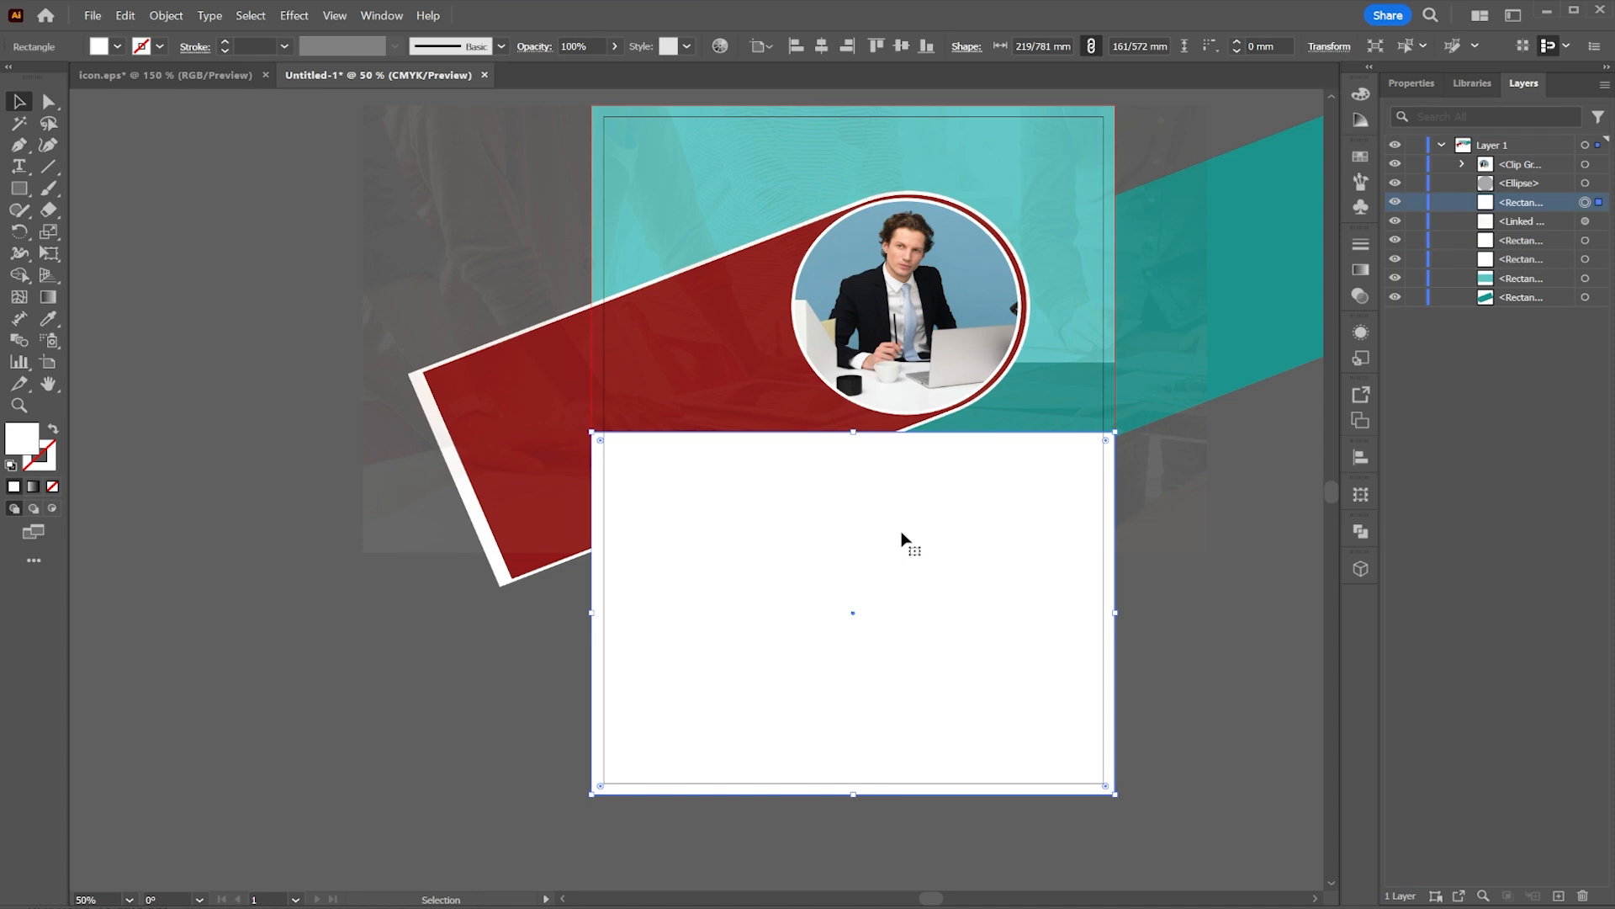
key(Delete)
click(467, 291)
key(Delete)
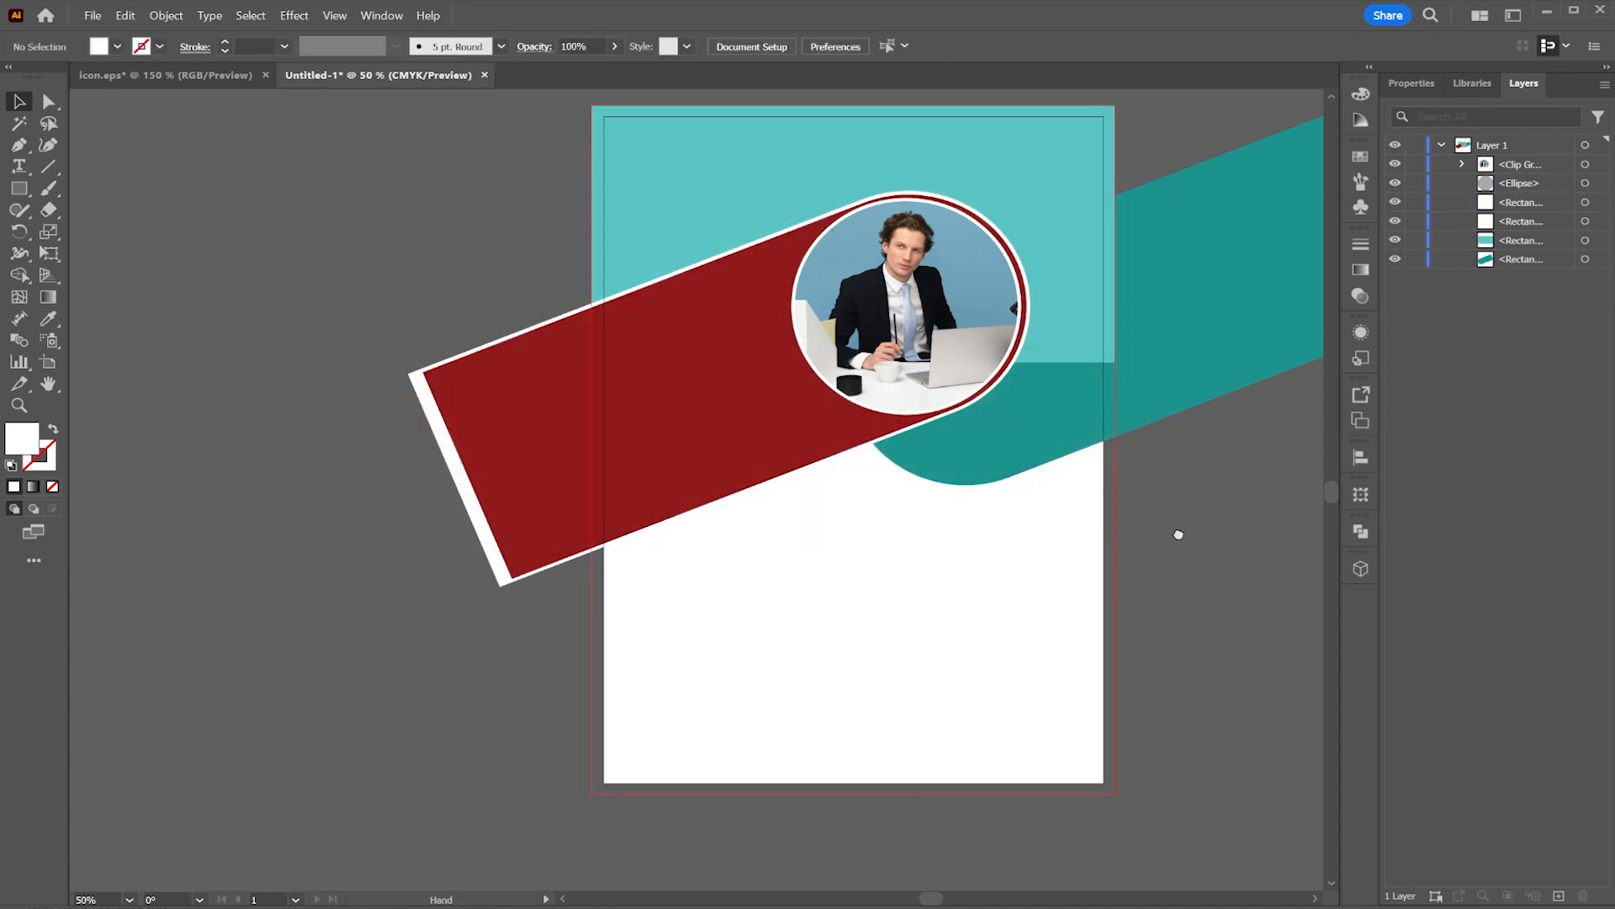
drag(1178, 534, 1128, 569)
click(92, 16)
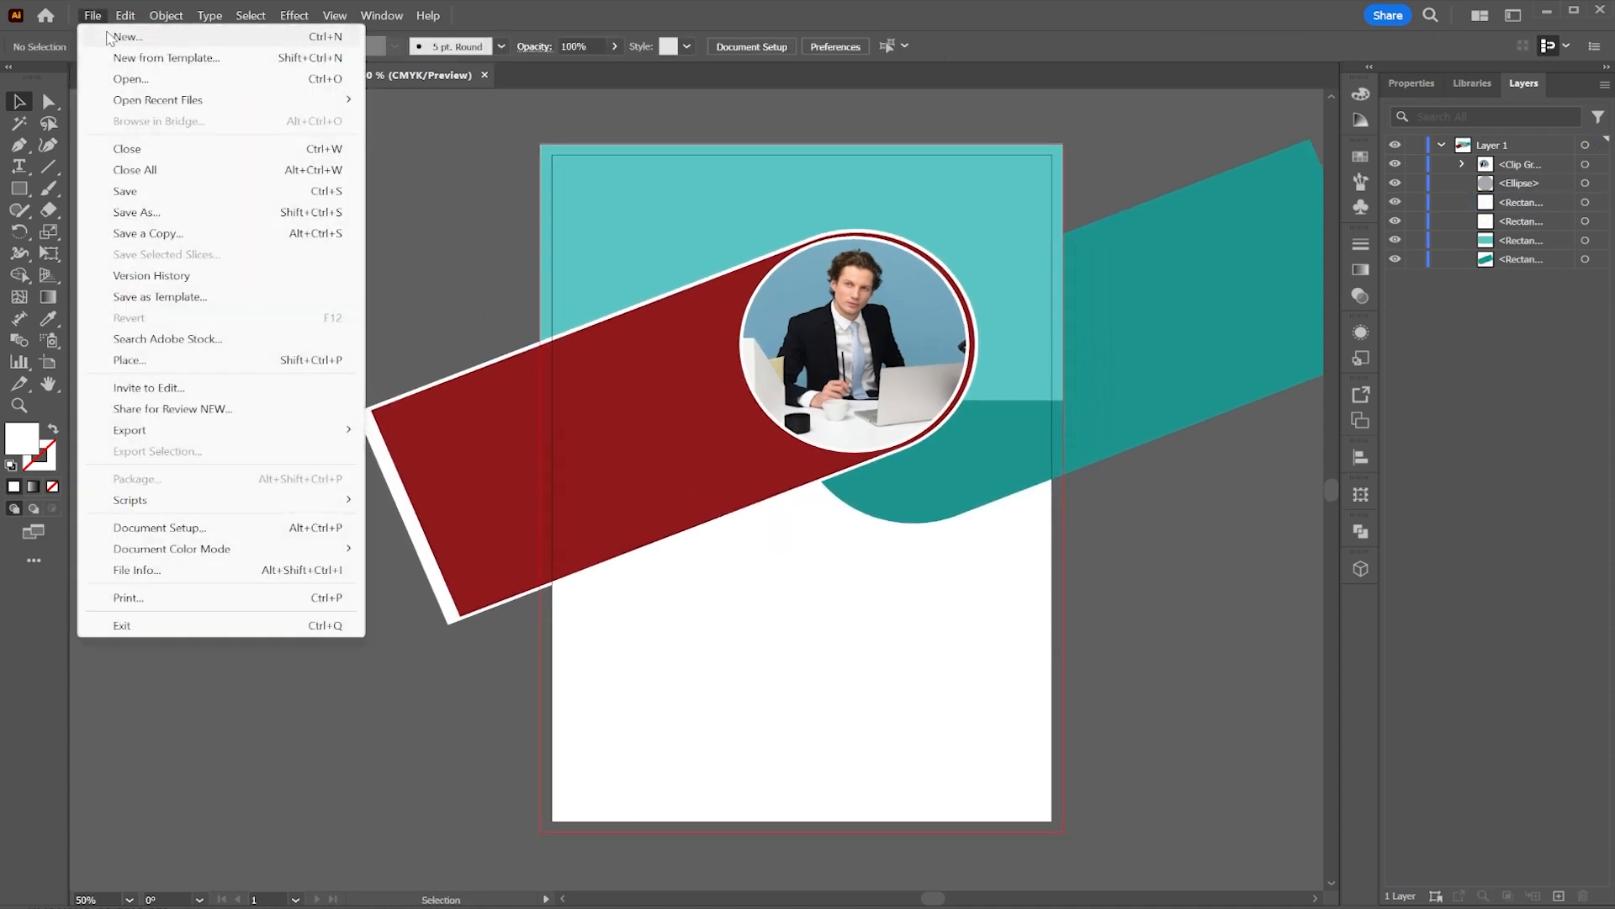
click(499, 367)
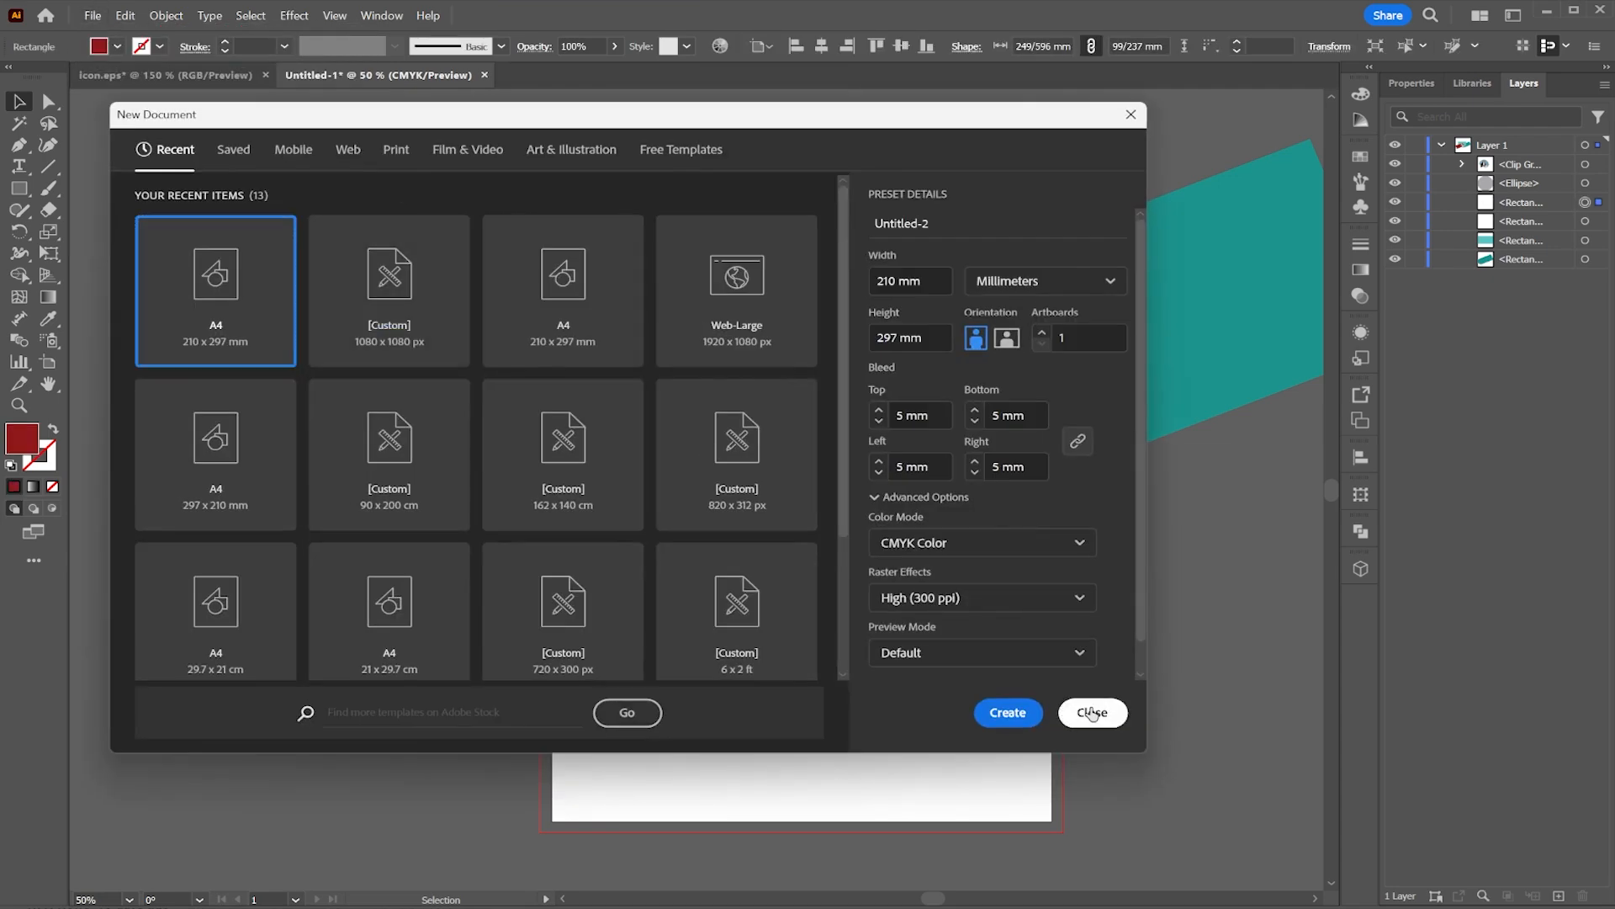
click(1092, 711)
click(1144, 621)
Step: Place business-school.png across the page's upper half and send it to the bottom of the layer stack
click(88, 15)
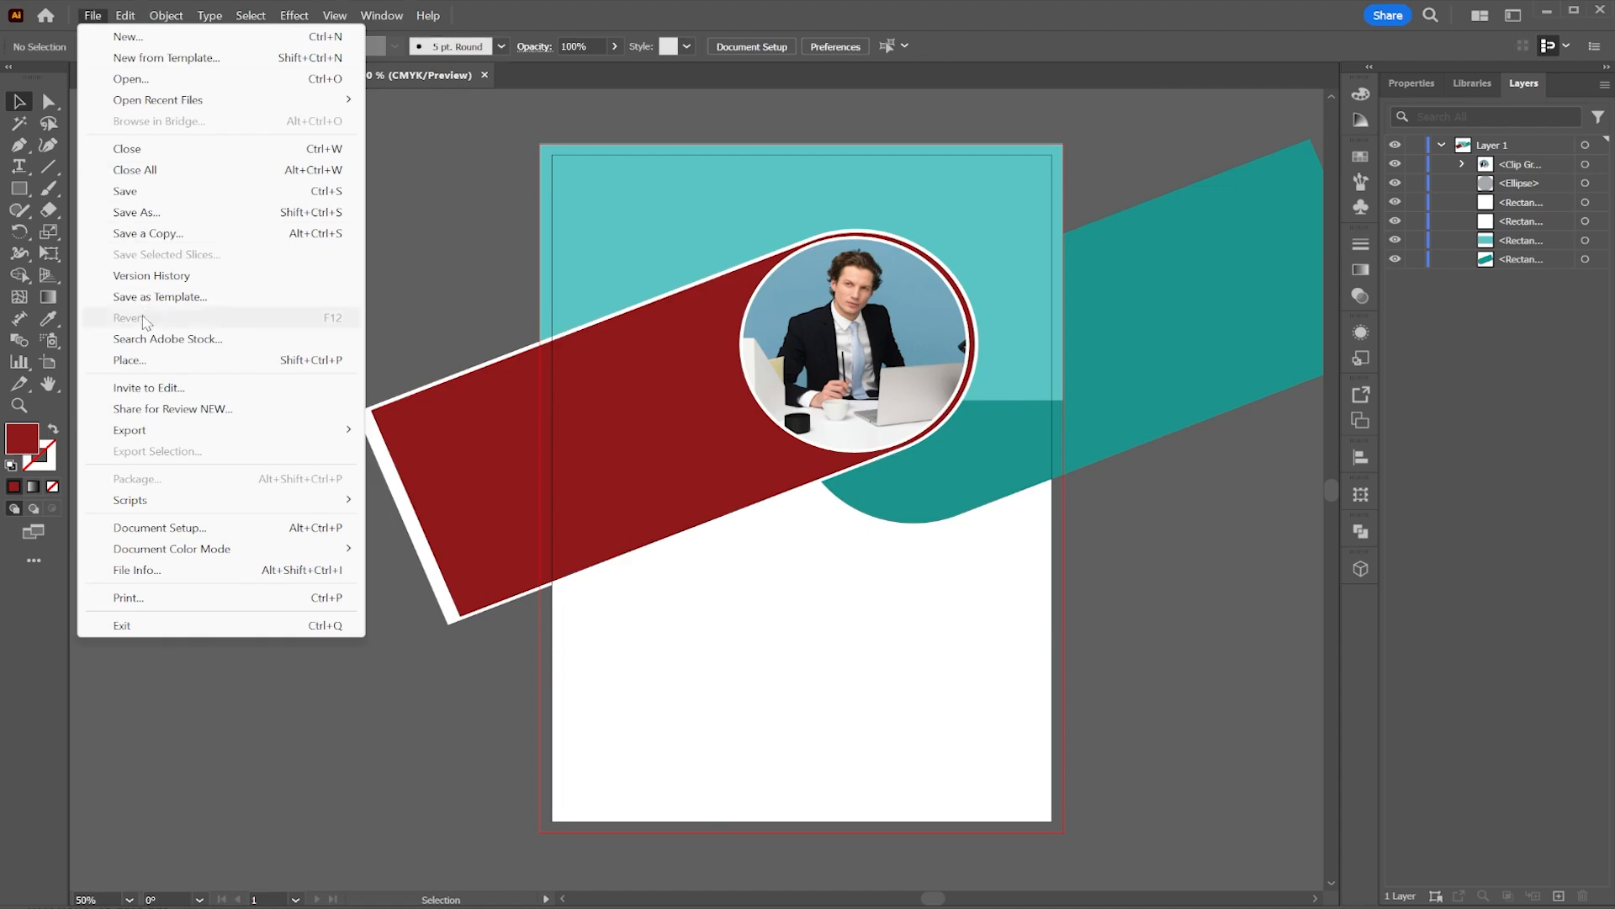
click(144, 358)
double_click(321, 320)
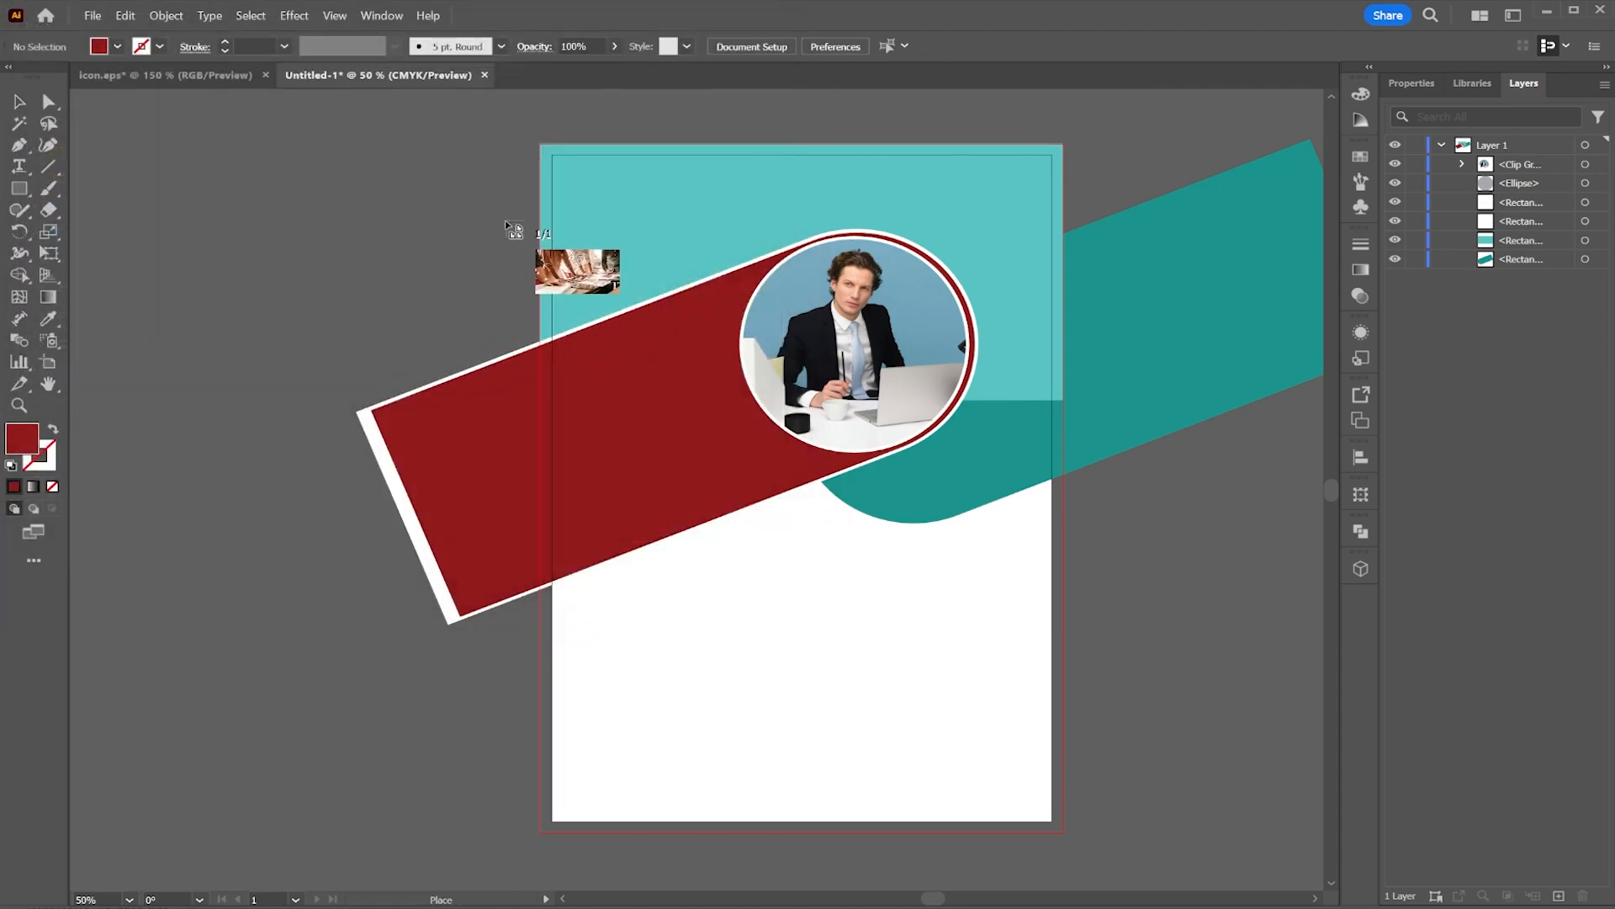
drag(505, 222, 1174, 815)
scroll(875, 379, up, 1)
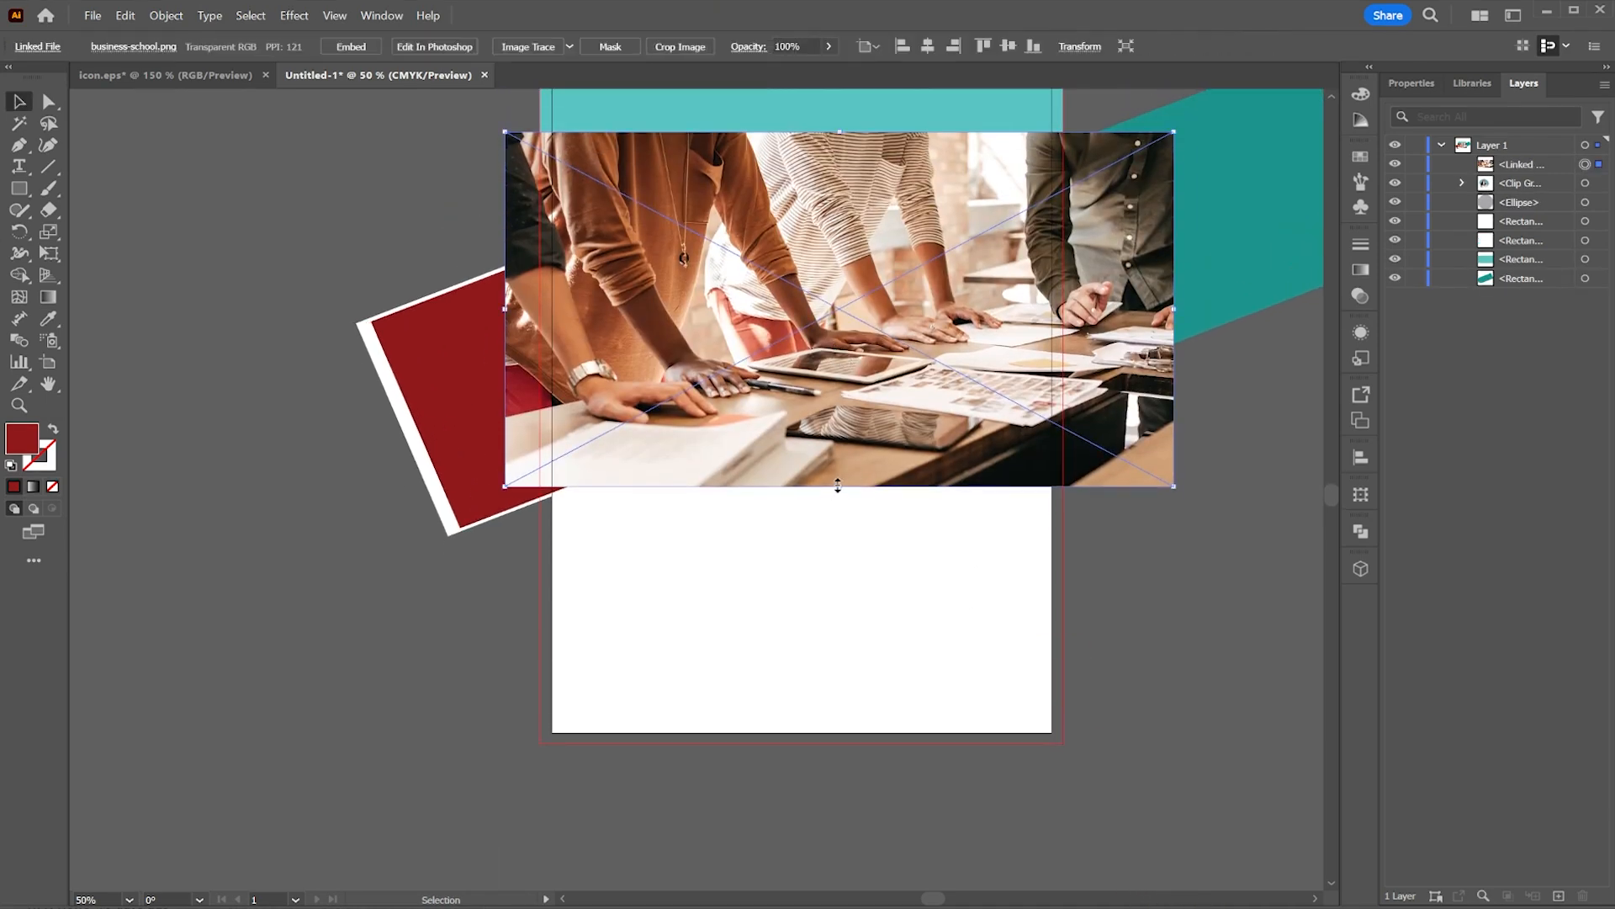
drag(840, 486, 845, 504)
drag(1554, 171, 1536, 288)
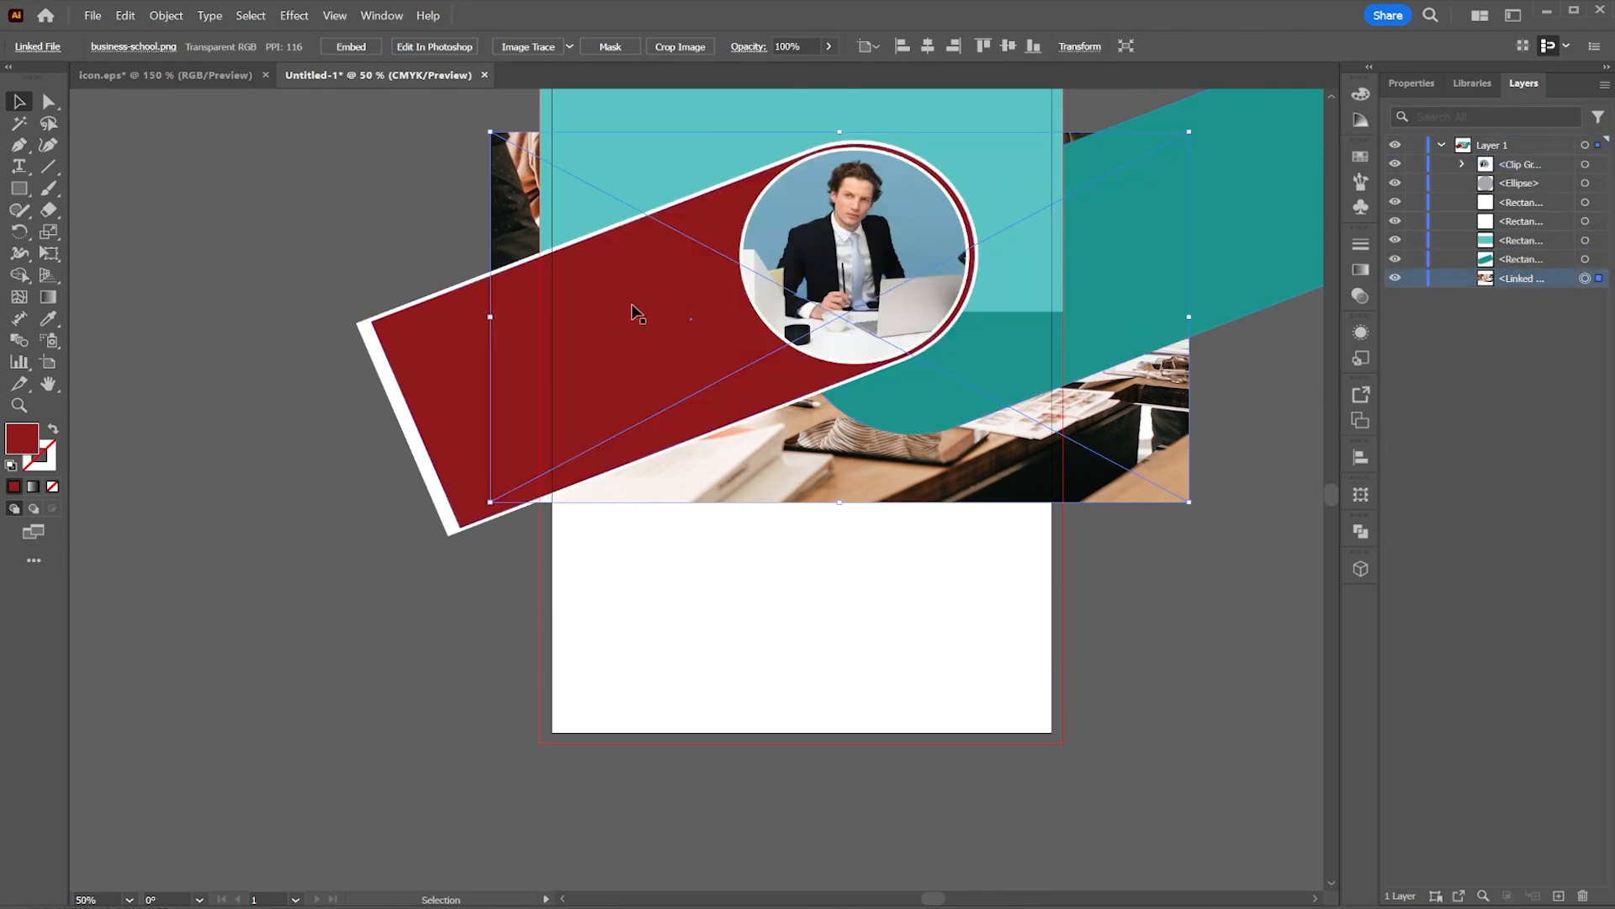
Step: Move the placed image above the red bar in the layers and clip it with the red bar's shape
click(452, 360)
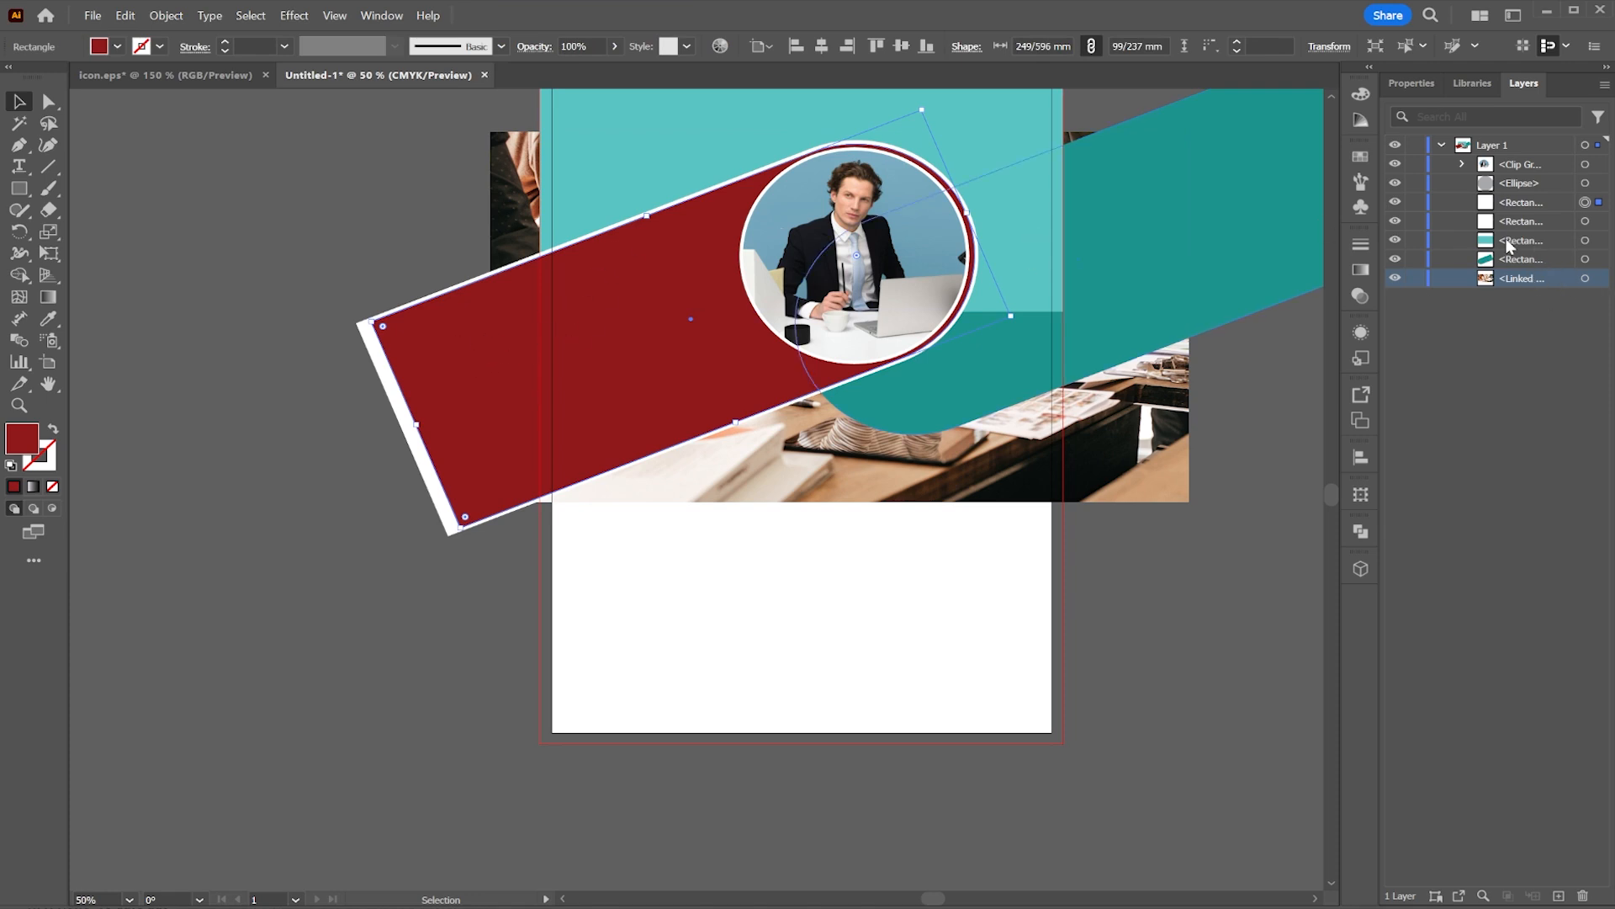
click(1599, 222)
click(1599, 204)
drag(1518, 280, 1525, 225)
shift+click(1585, 221)
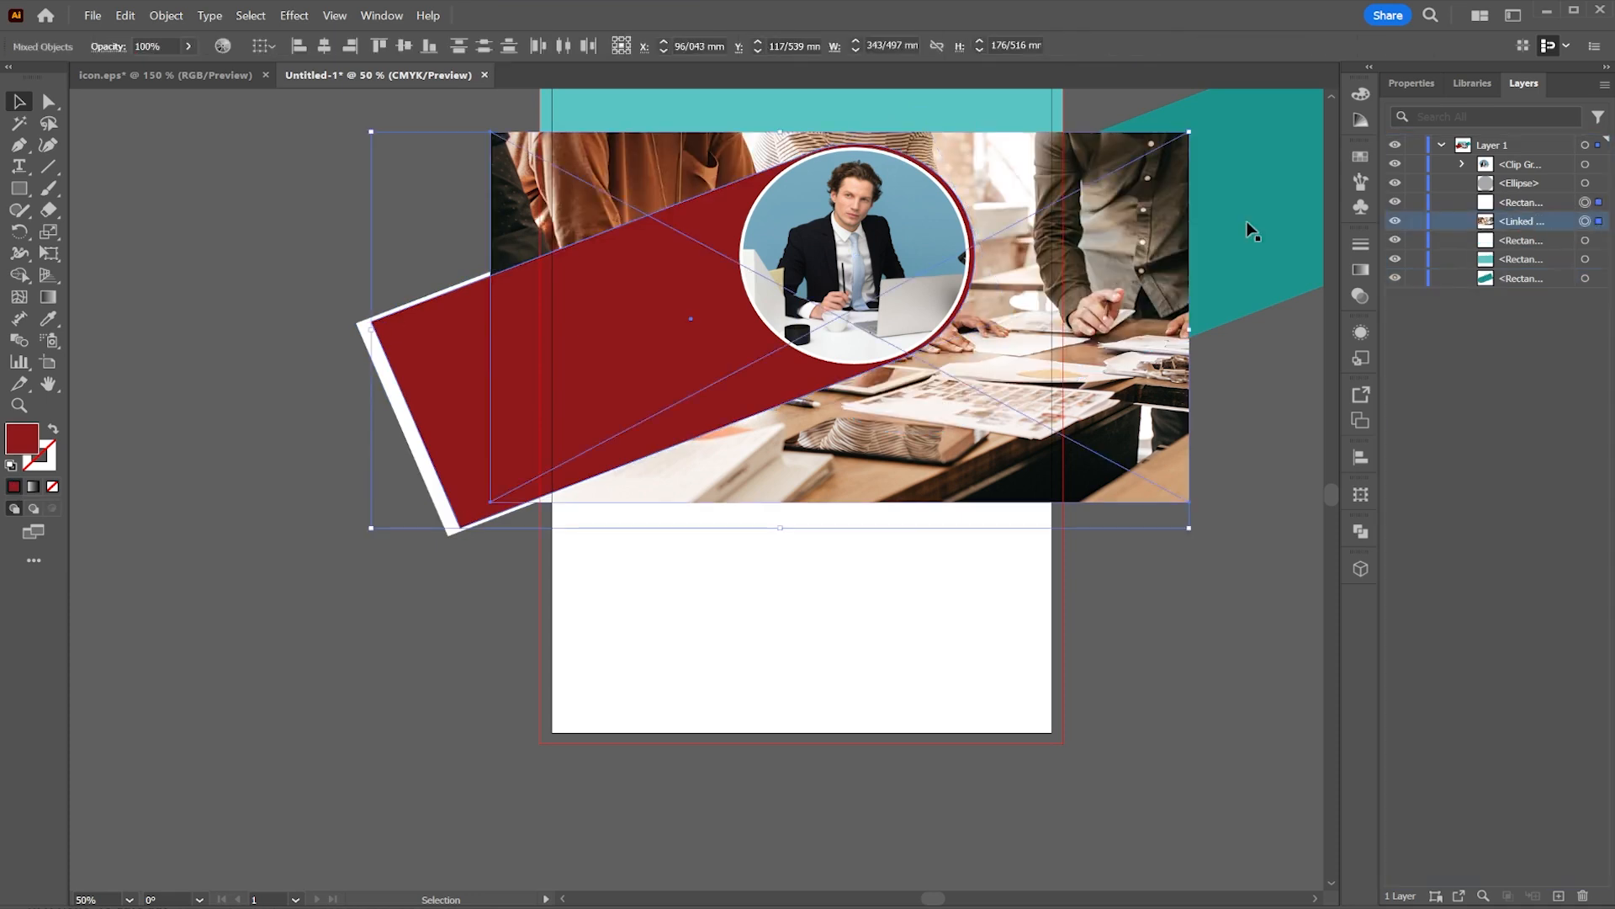
right_click(730, 284)
click(798, 555)
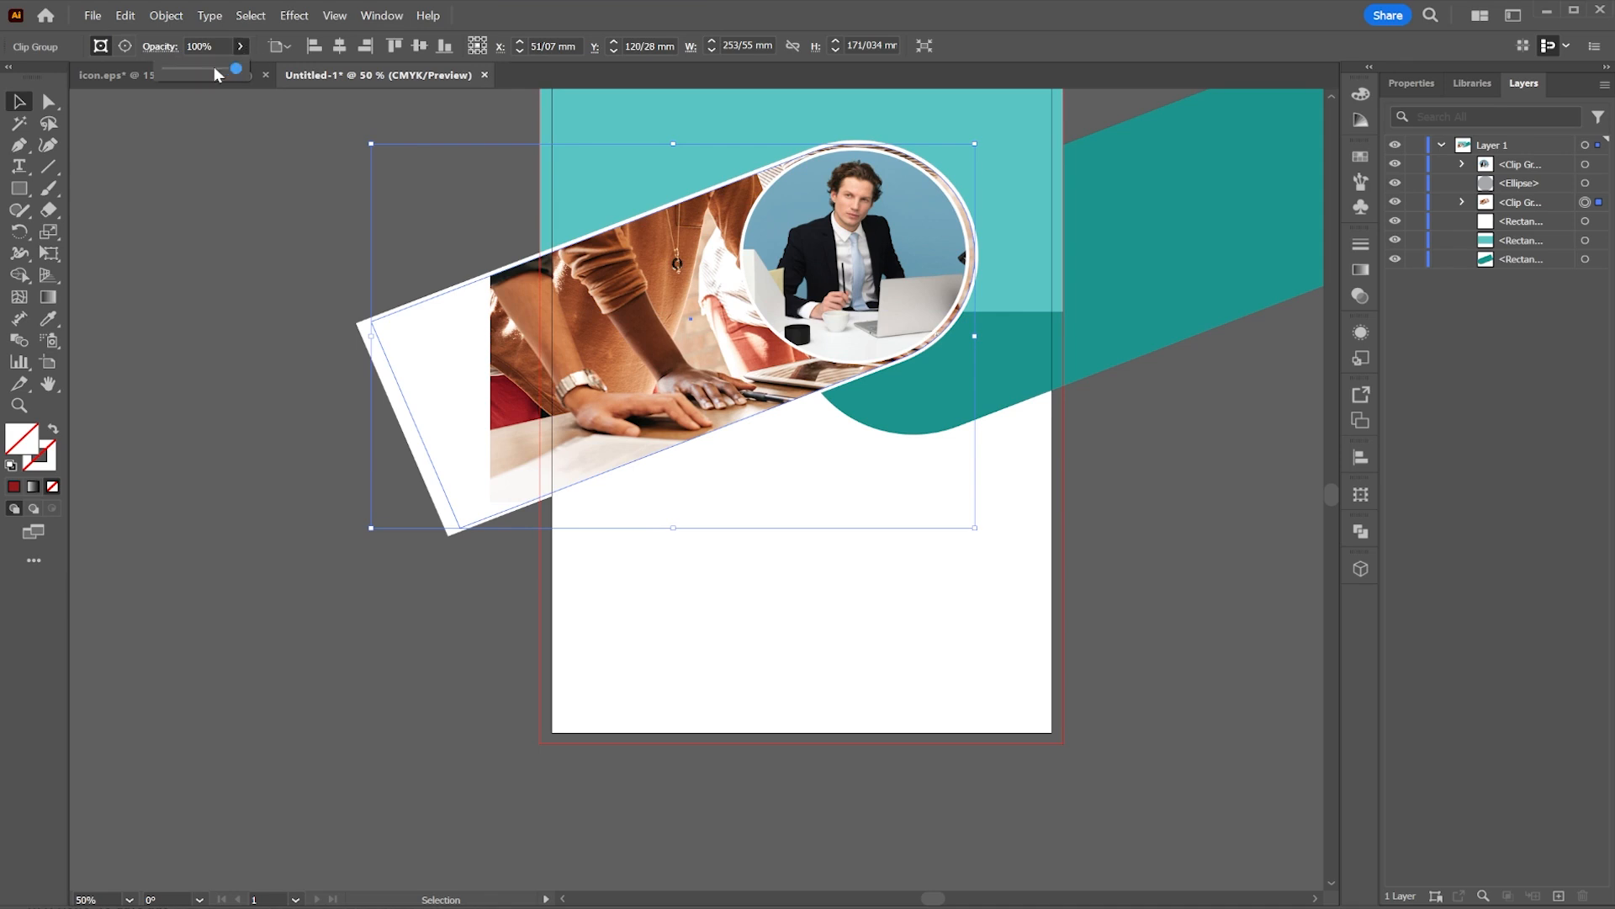
Step: Lower the clipped image group's opacity to 11%
drag(215, 69, 177, 70)
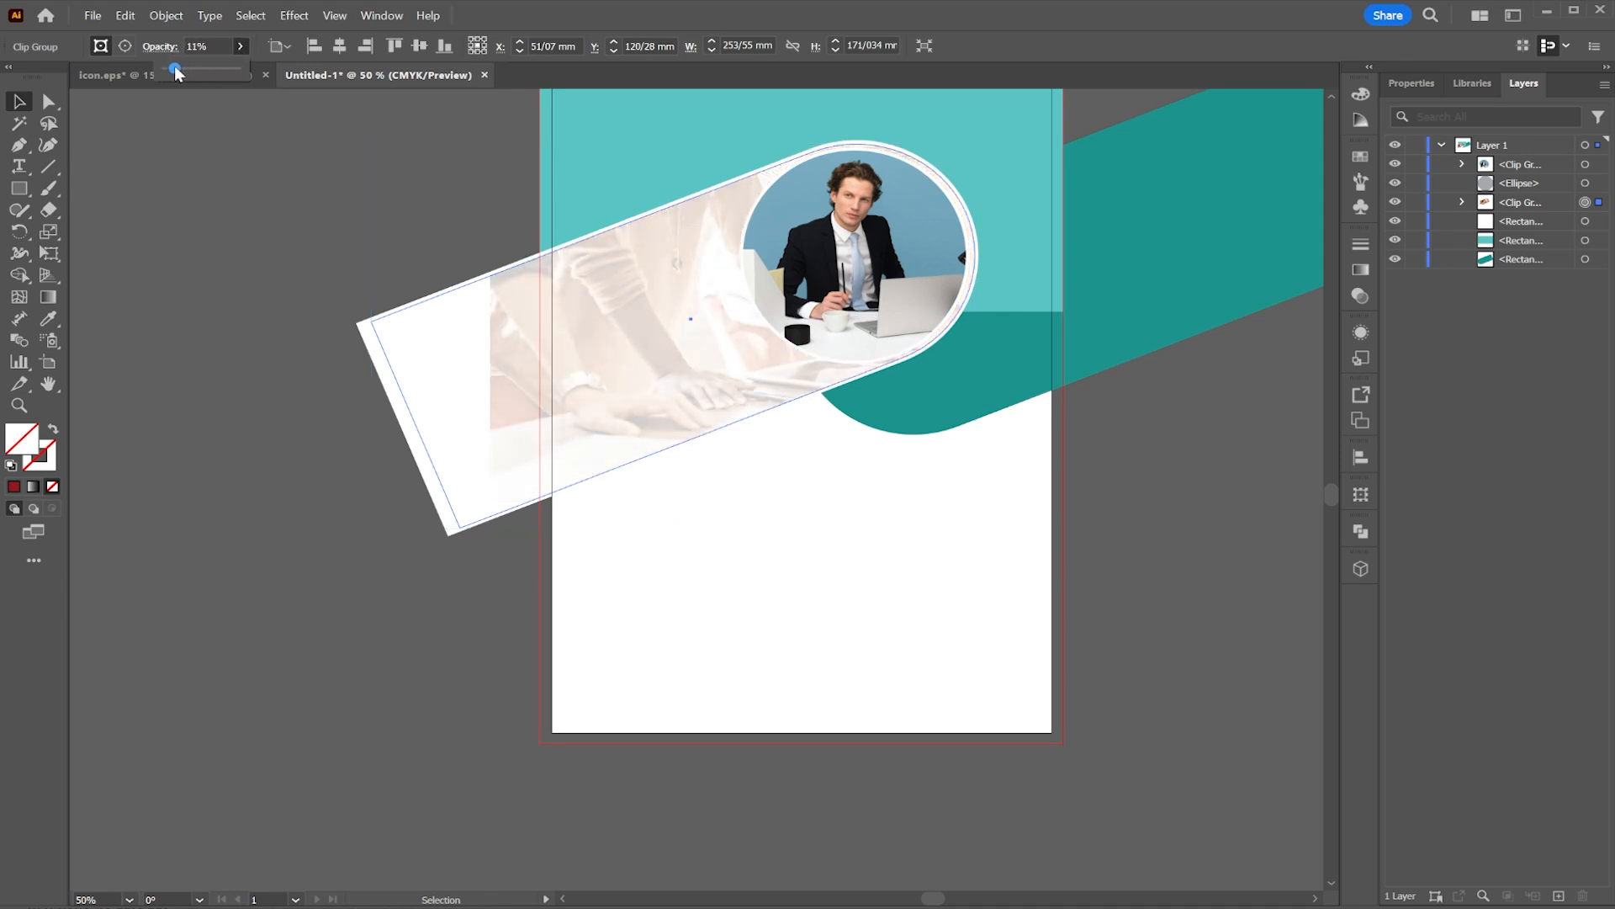
click(197, 160)
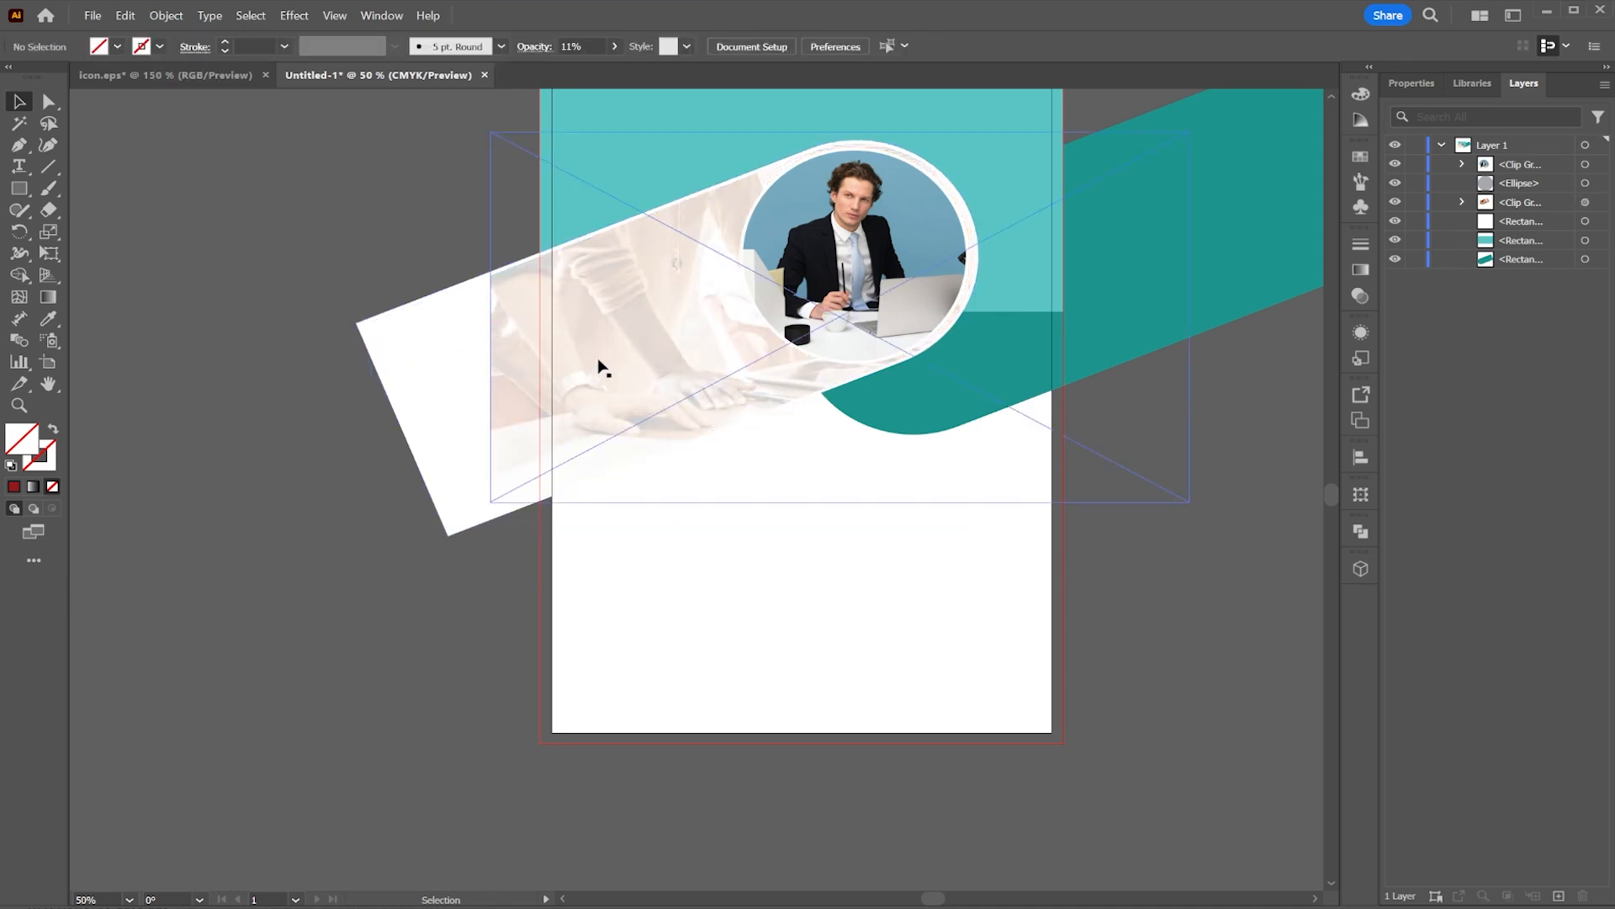
click(475, 350)
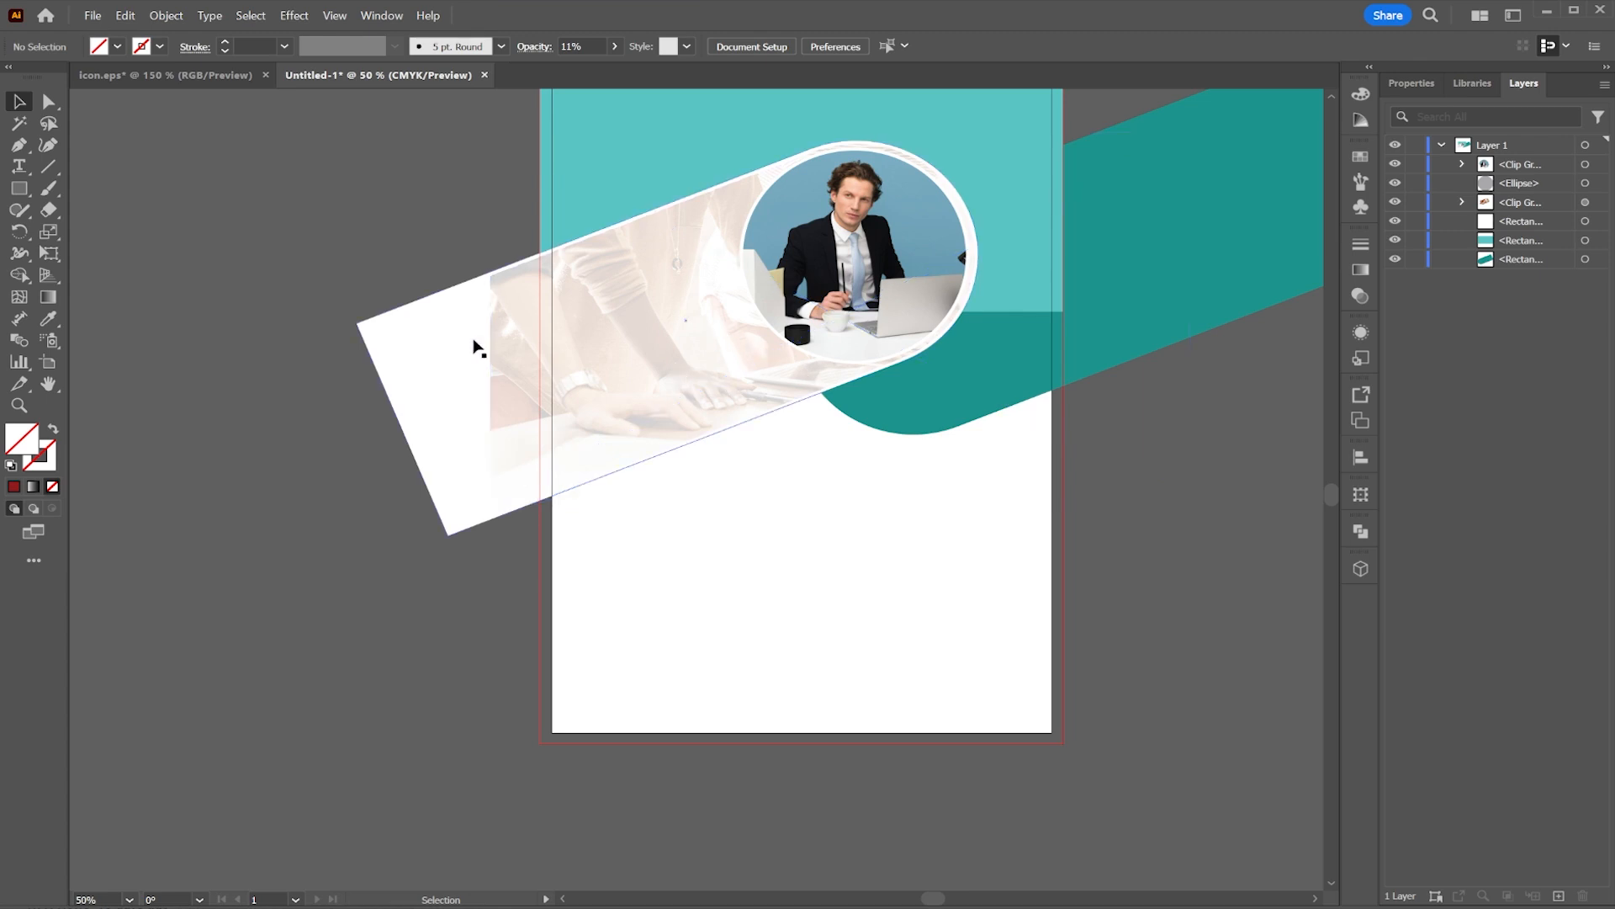
Step: Duplicate the white bar rectangle in place and move the copy above the clipped image in the layers
right_click(471, 350)
click(541, 367)
right_click(471, 350)
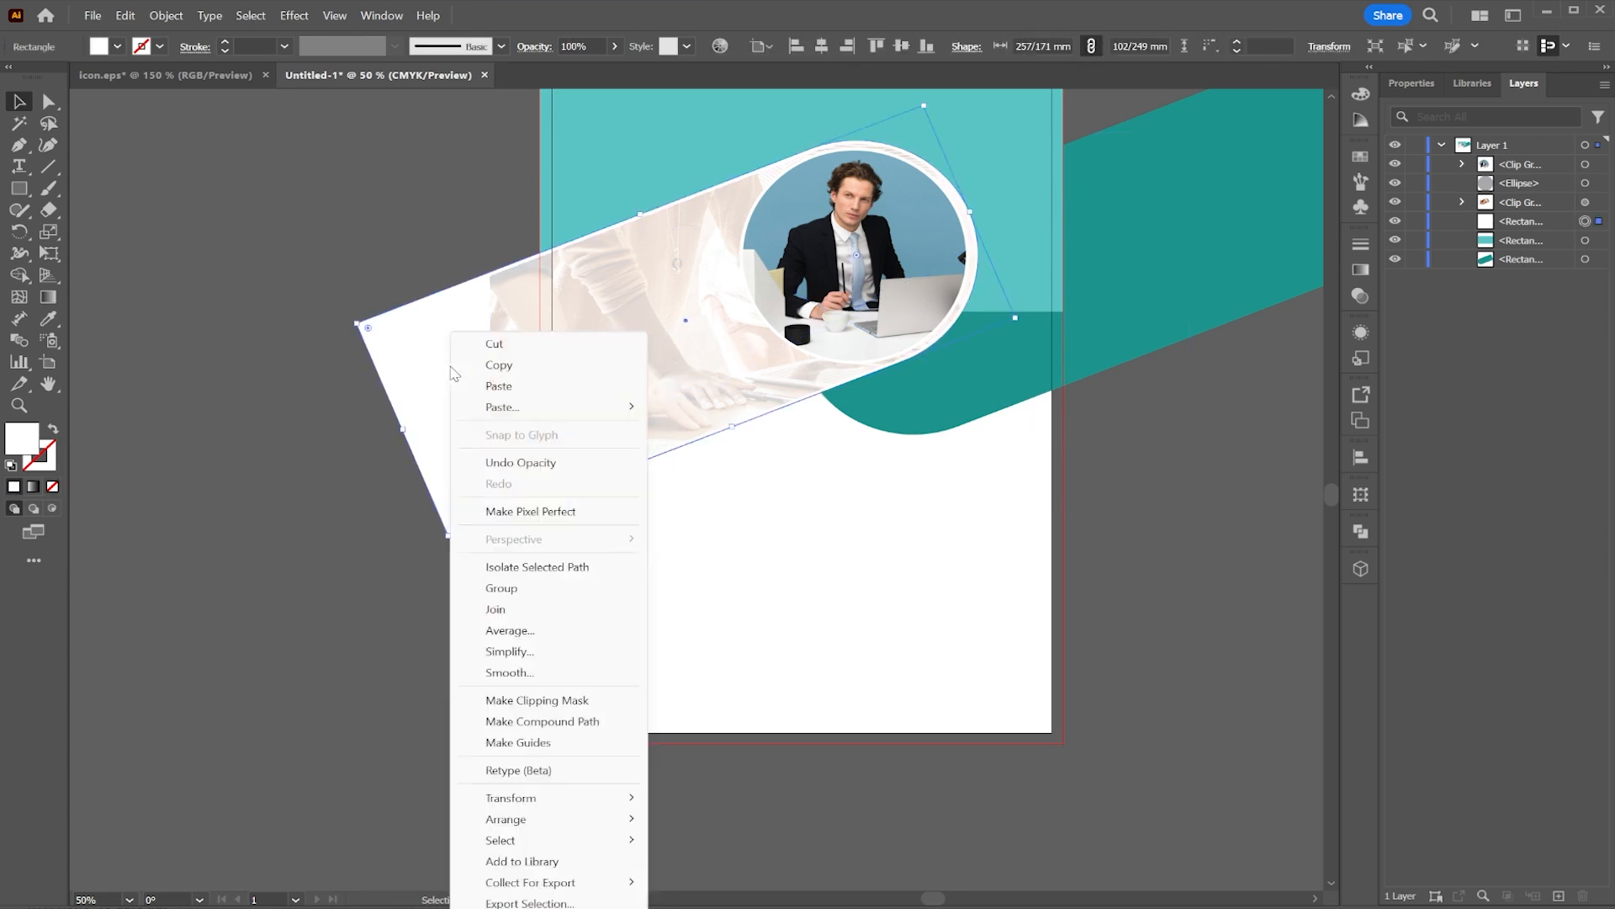
mouse_move(560, 407)
click(710, 412)
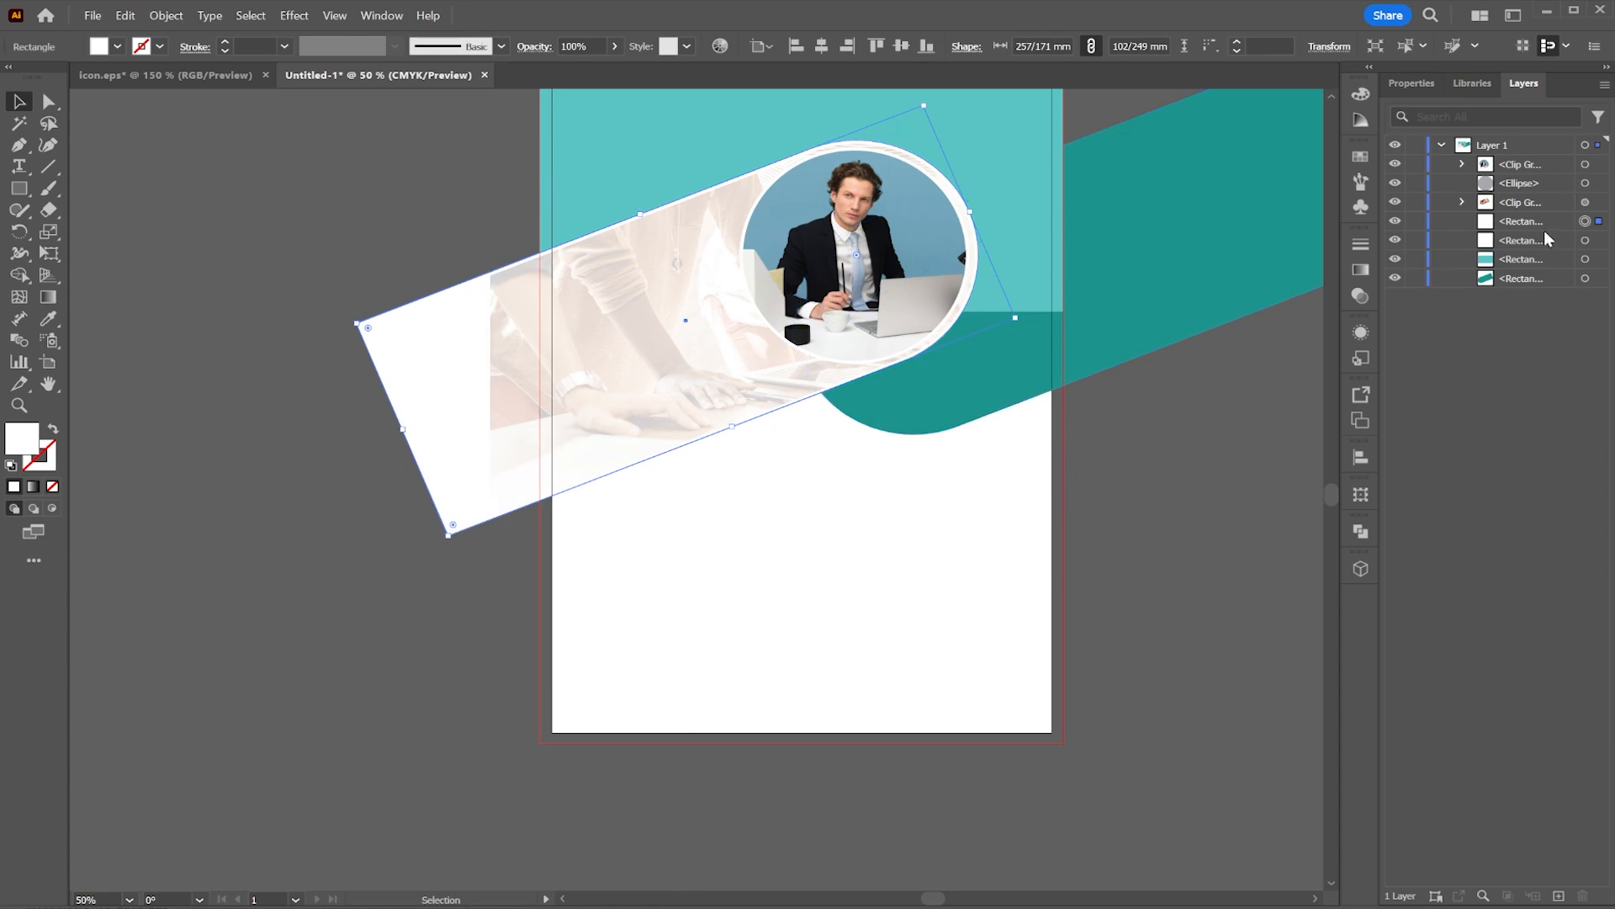
drag(1552, 224, 1561, 194)
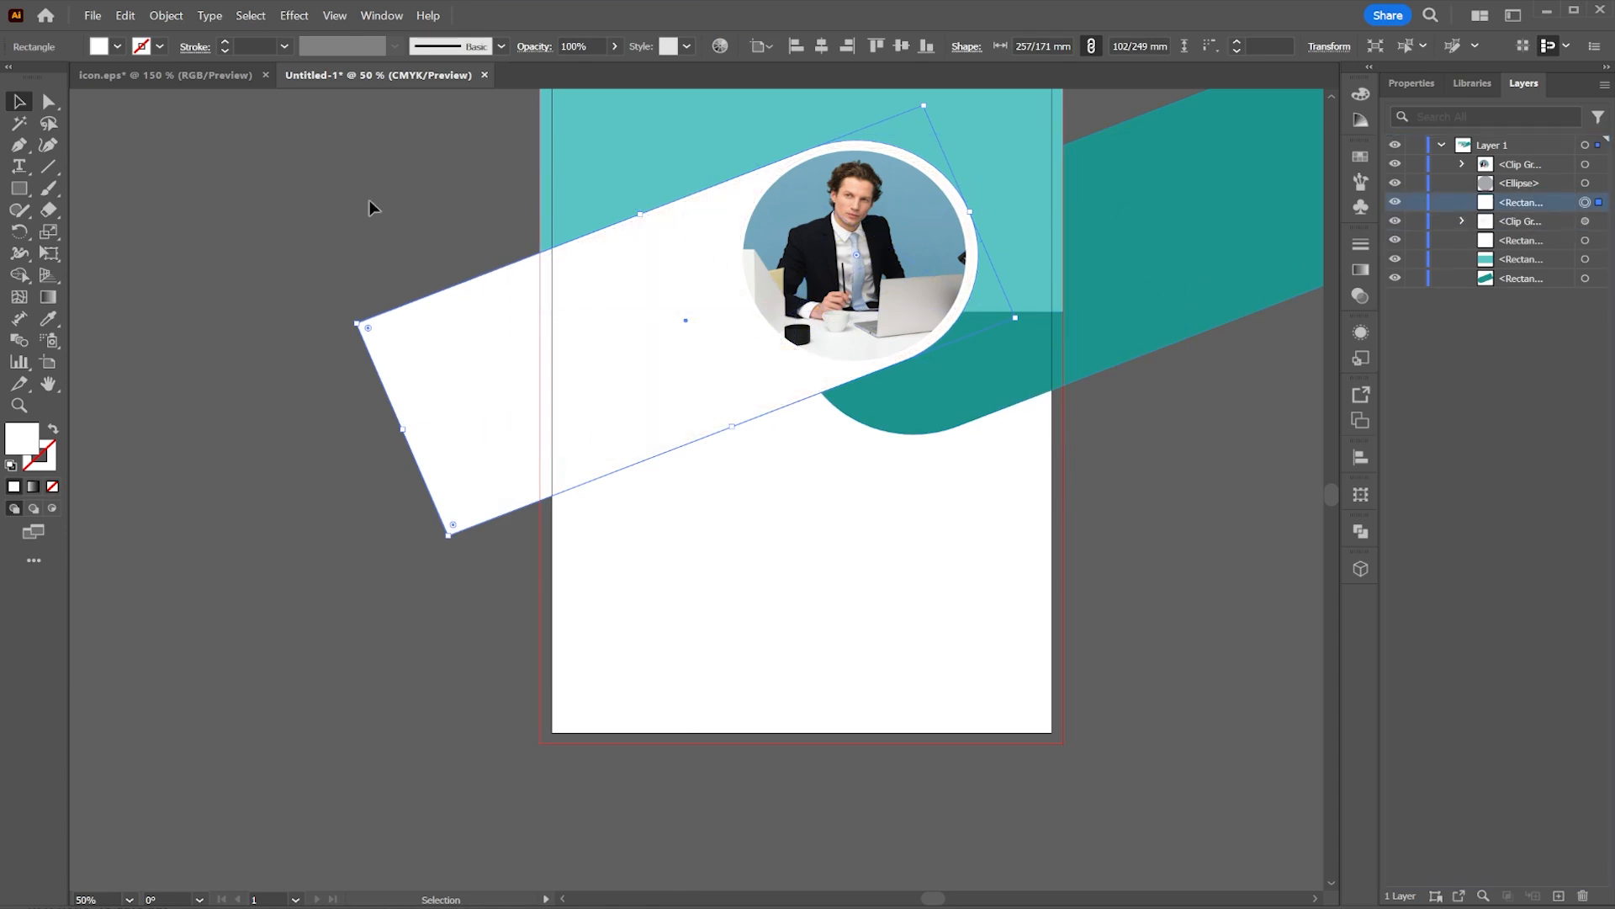
Step: Fill the duplicated bar red and lower its opacity to 76%
click(109, 47)
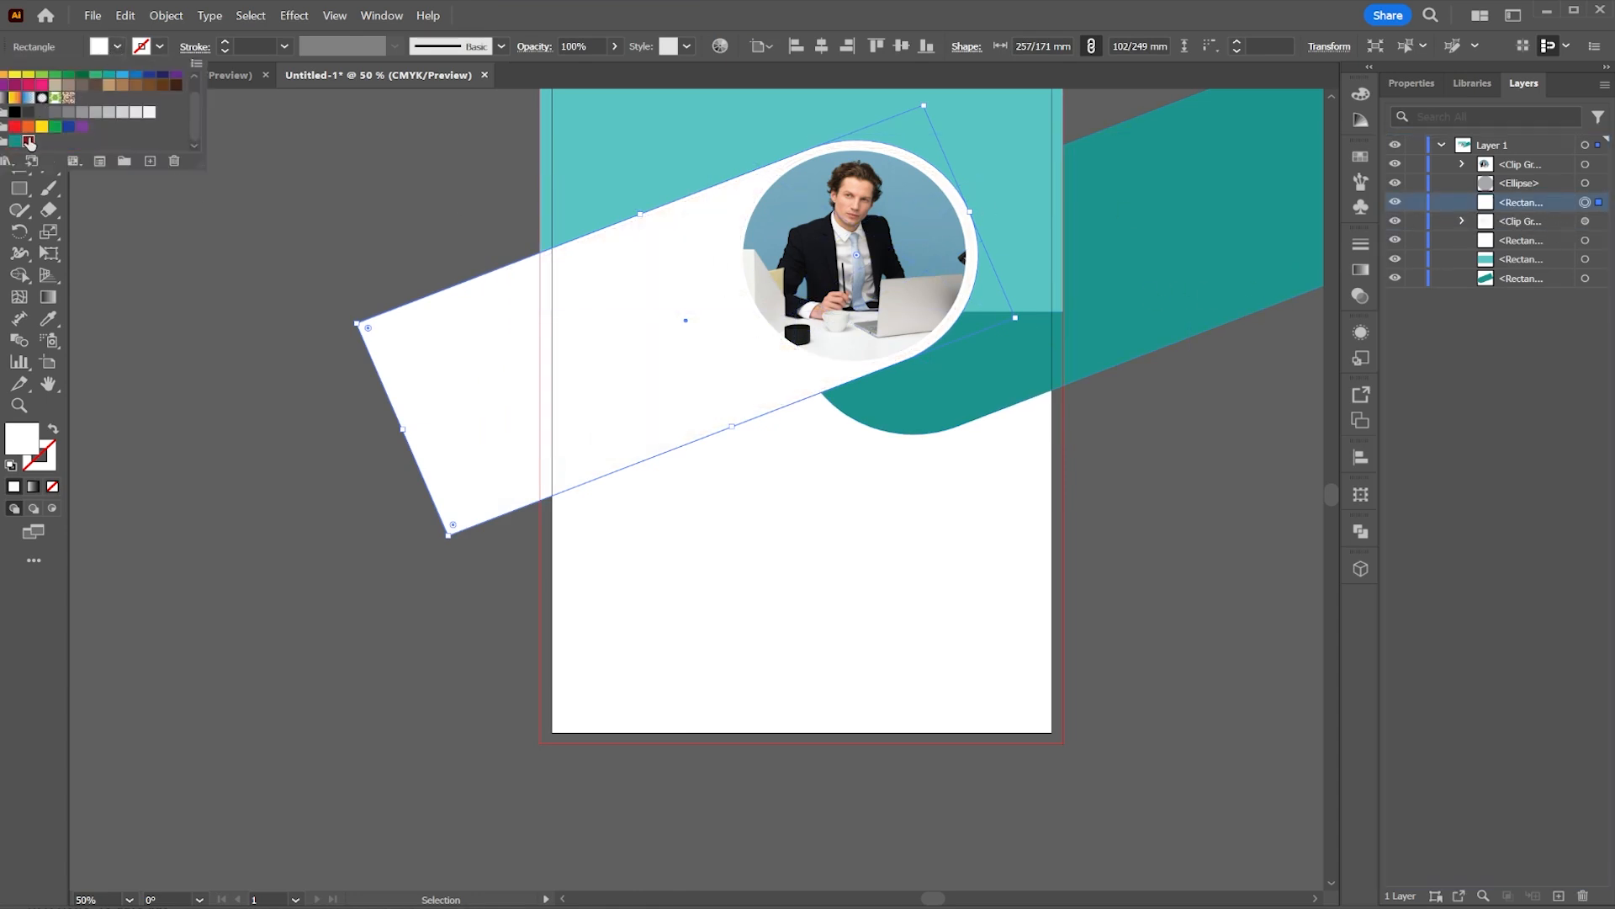
click(29, 140)
click(616, 47)
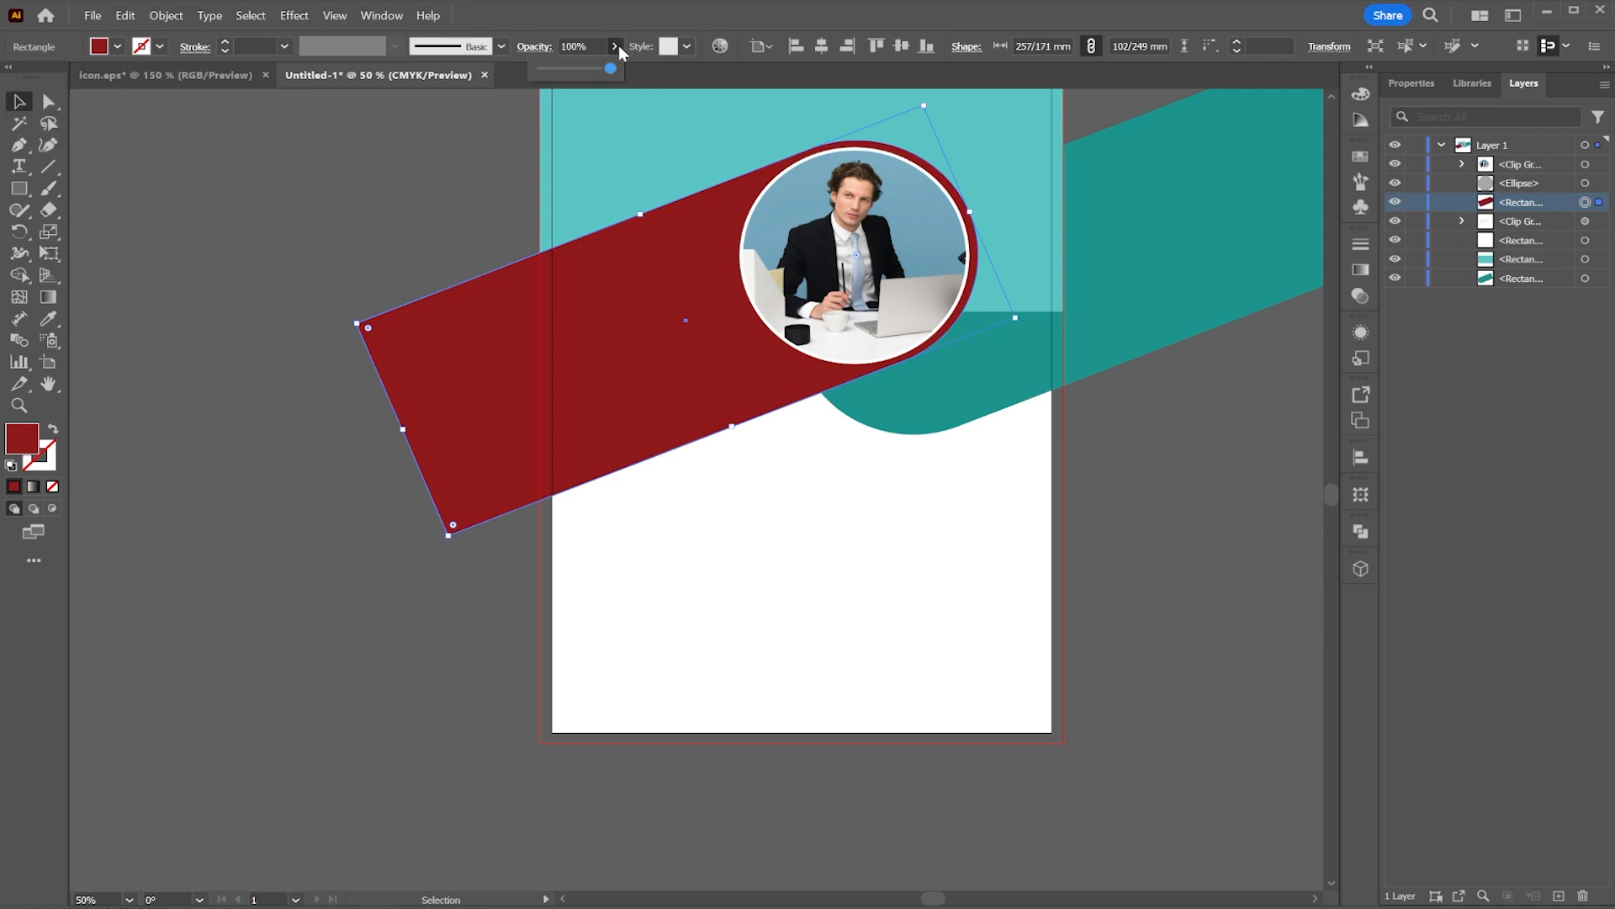
mouse_move(615, 46)
mouse_down()
mouse_move(559, 69)
mouse_move(594, 70)
mouse_up()
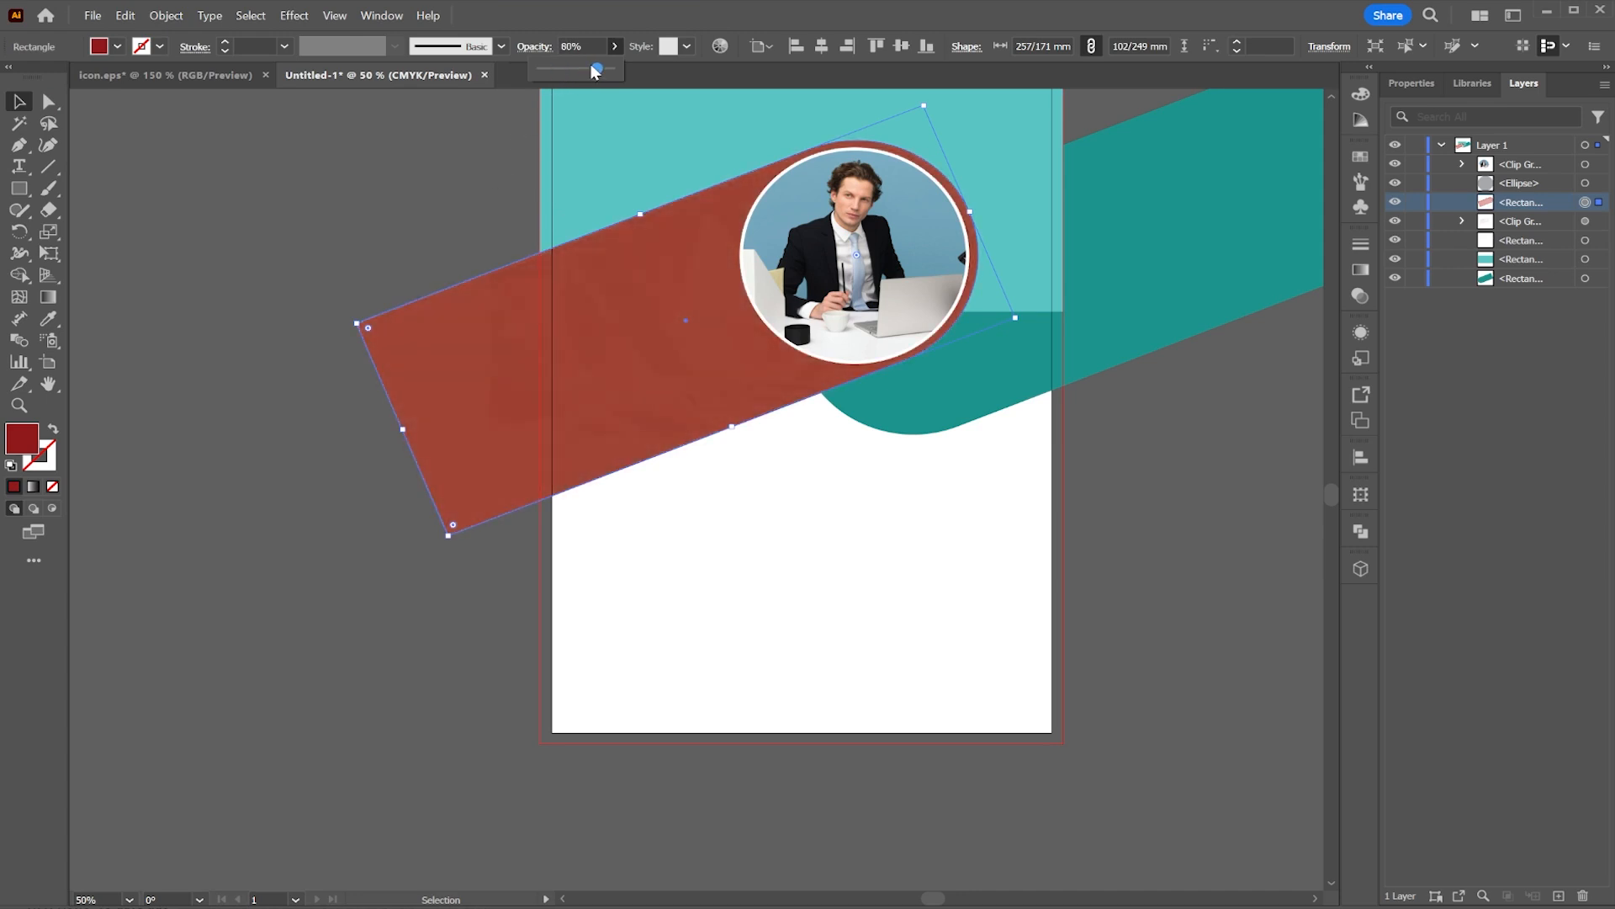
click(471, 181)
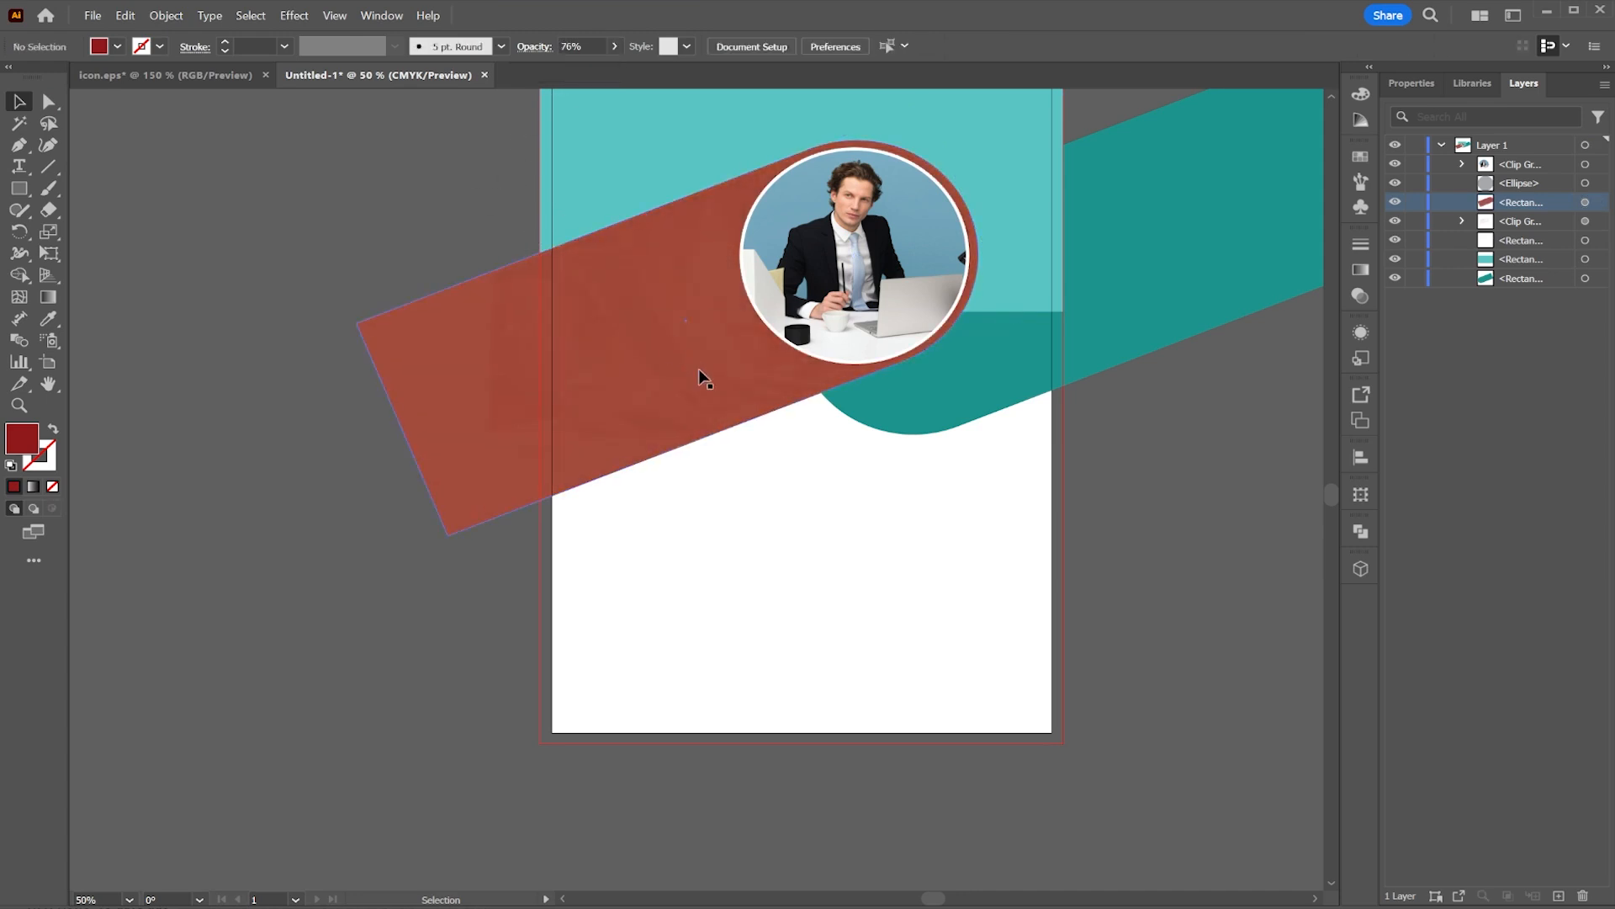
Step: Nudge the translucent red bar slightly up and to the right
click(646, 423)
drag(736, 427, 741, 424)
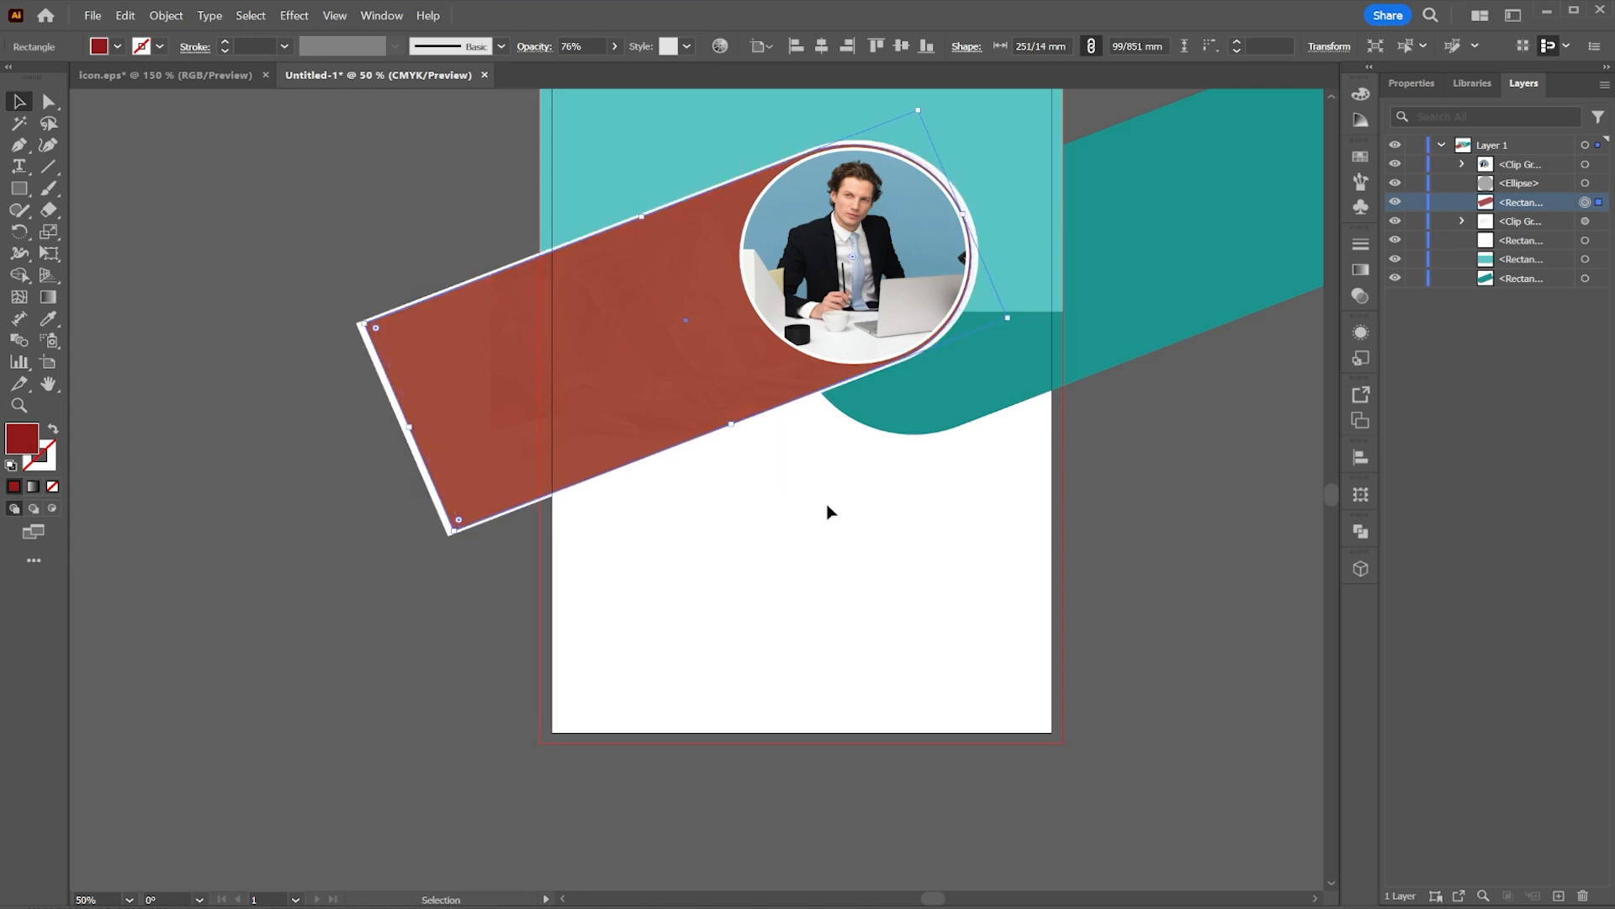
key(Right)
key(Up)
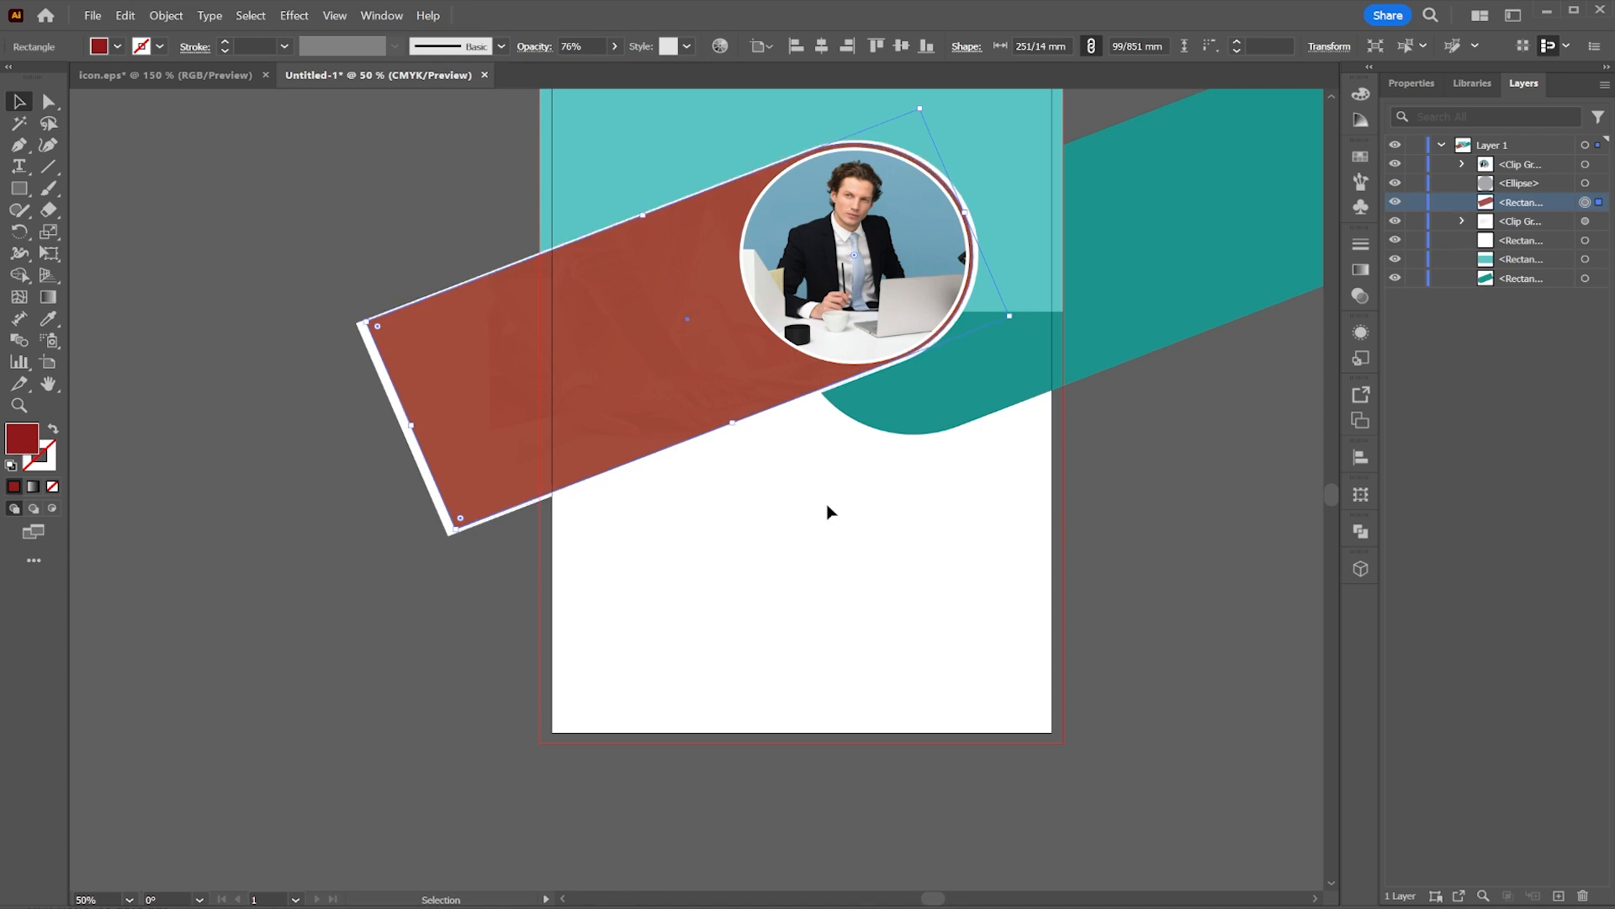
click(290, 333)
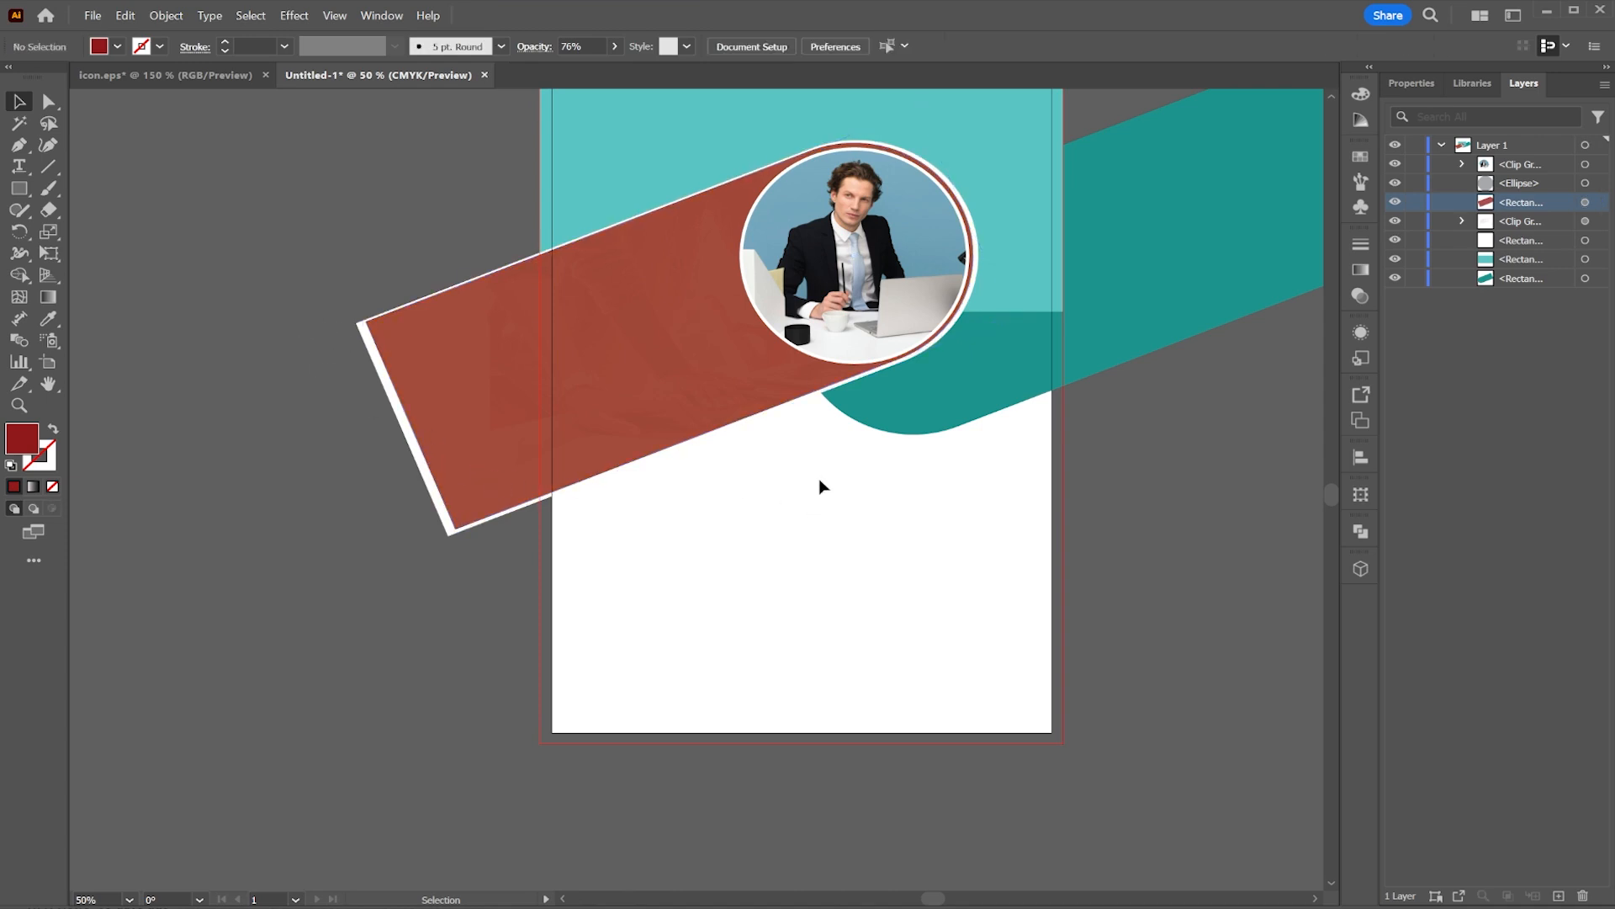
Step: Move the teal rounded bar's layer above the teal header rectangle in the layer stack
drag(821, 487, 796, 591)
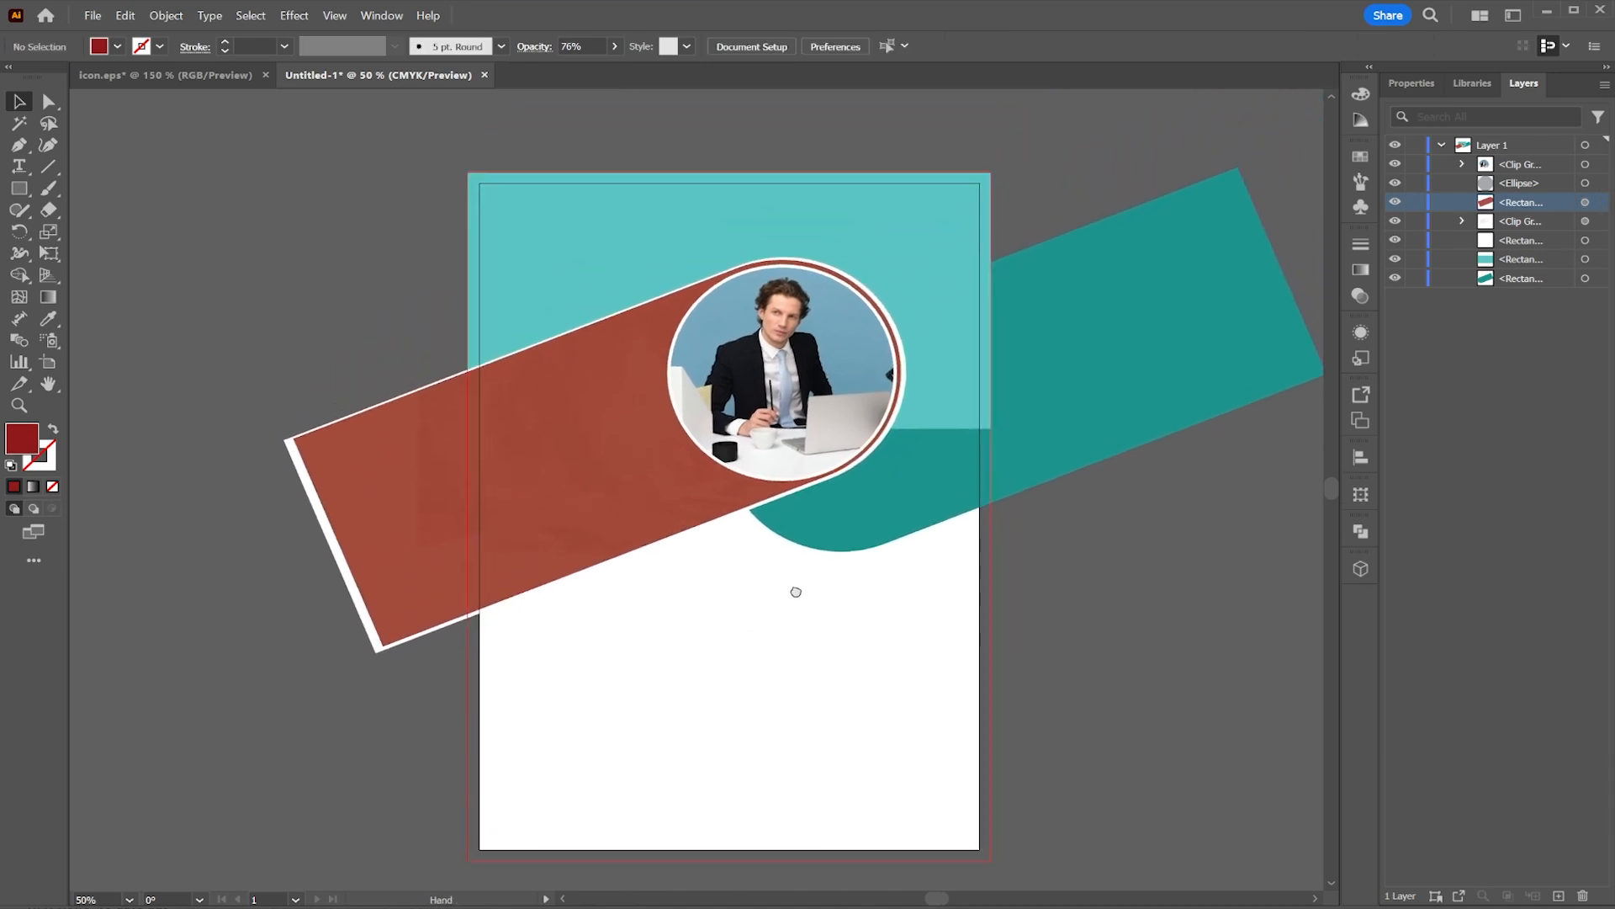
click(876, 510)
click(91, 16)
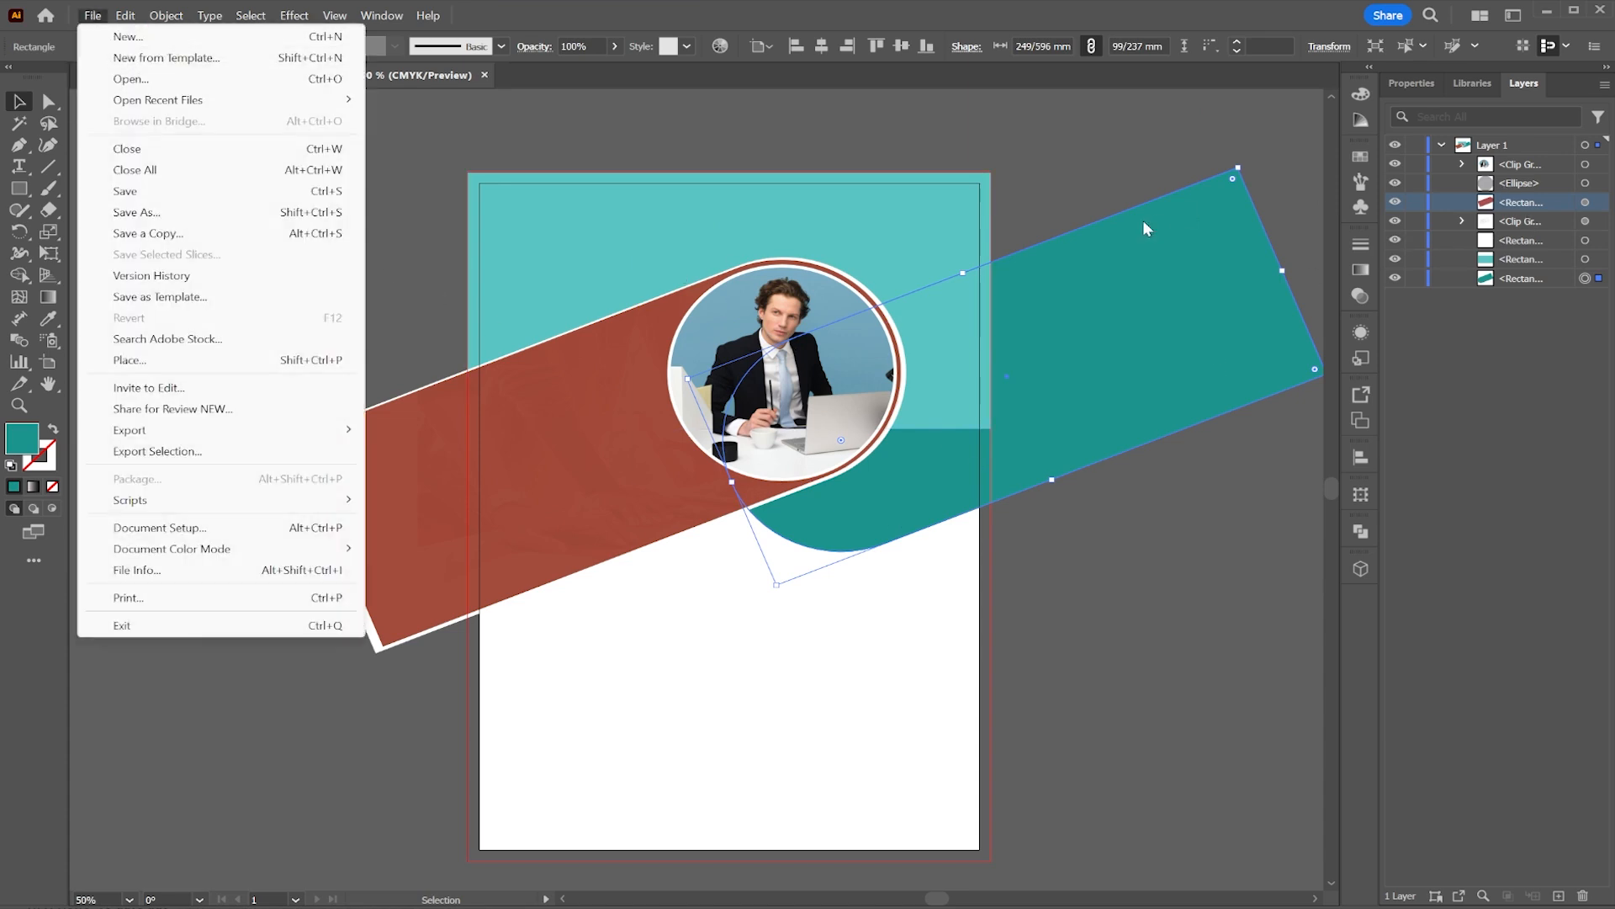
click(941, 228)
drag(1543, 219, 1540, 266)
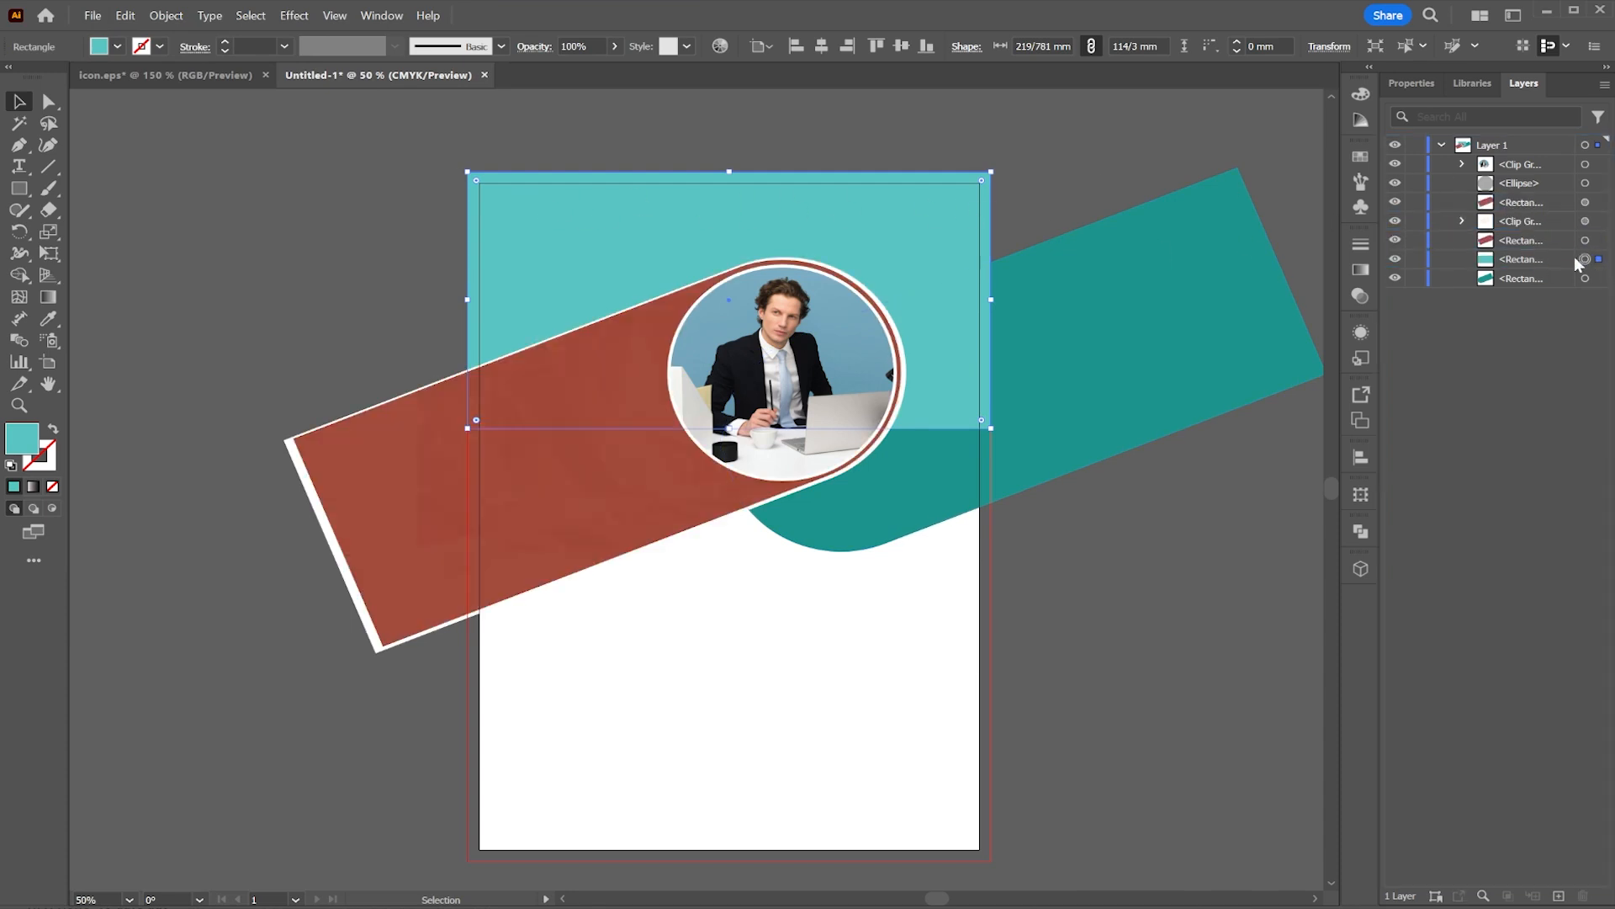
drag(1577, 260, 1528, 290)
click(1061, 350)
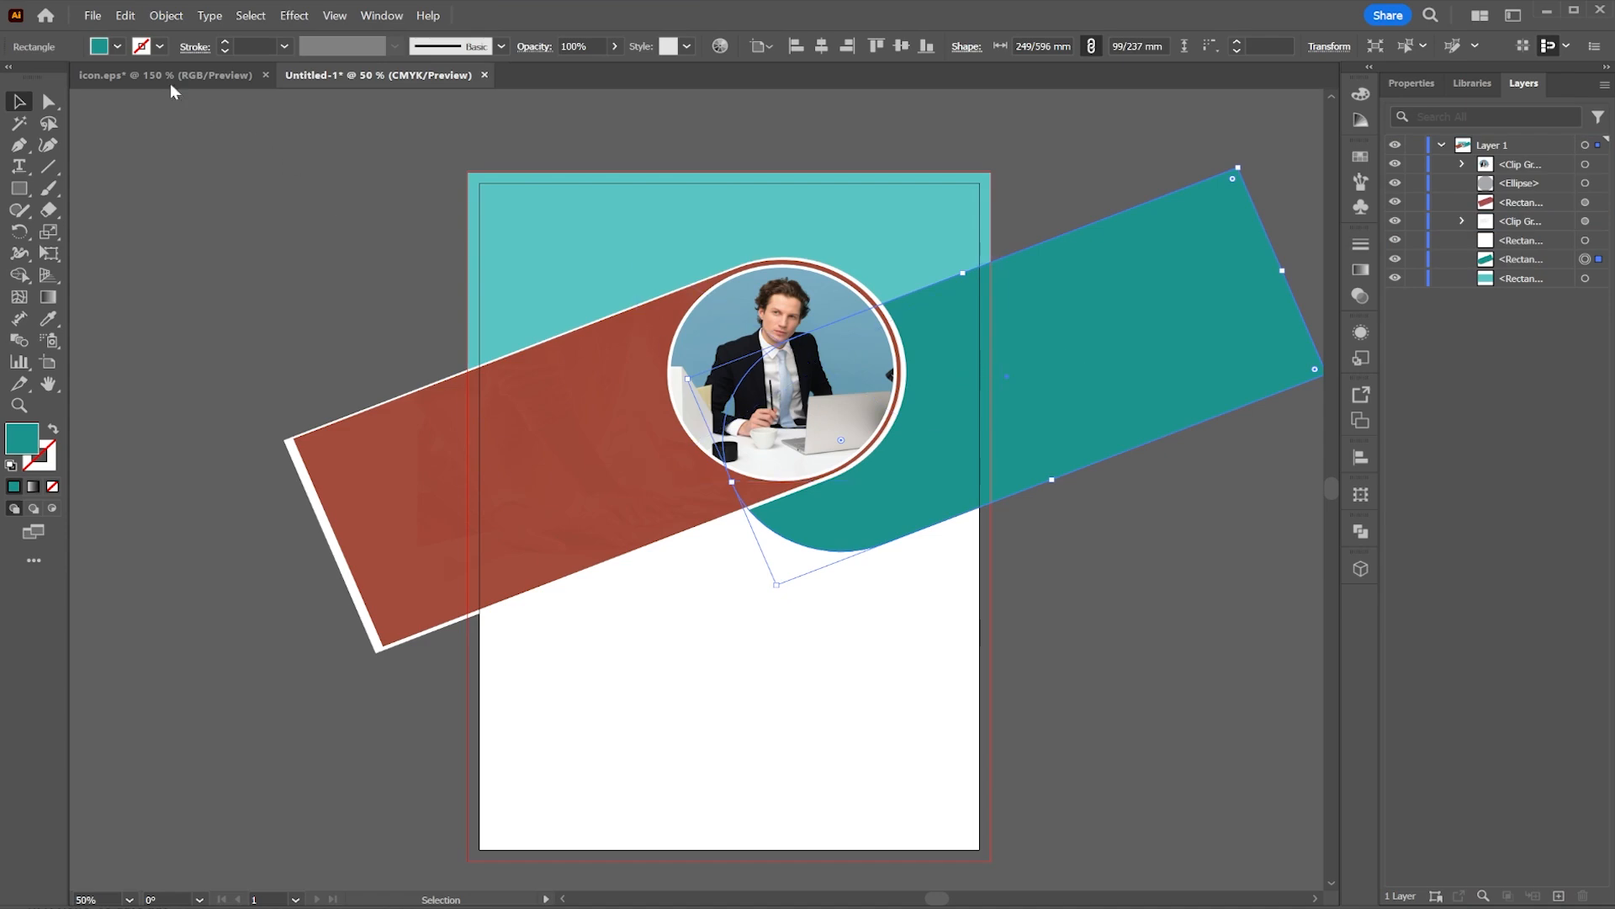
Step: Place the image 01.jpg over the right part of the teal bar and move its layer just below the bar
click(93, 17)
click(134, 353)
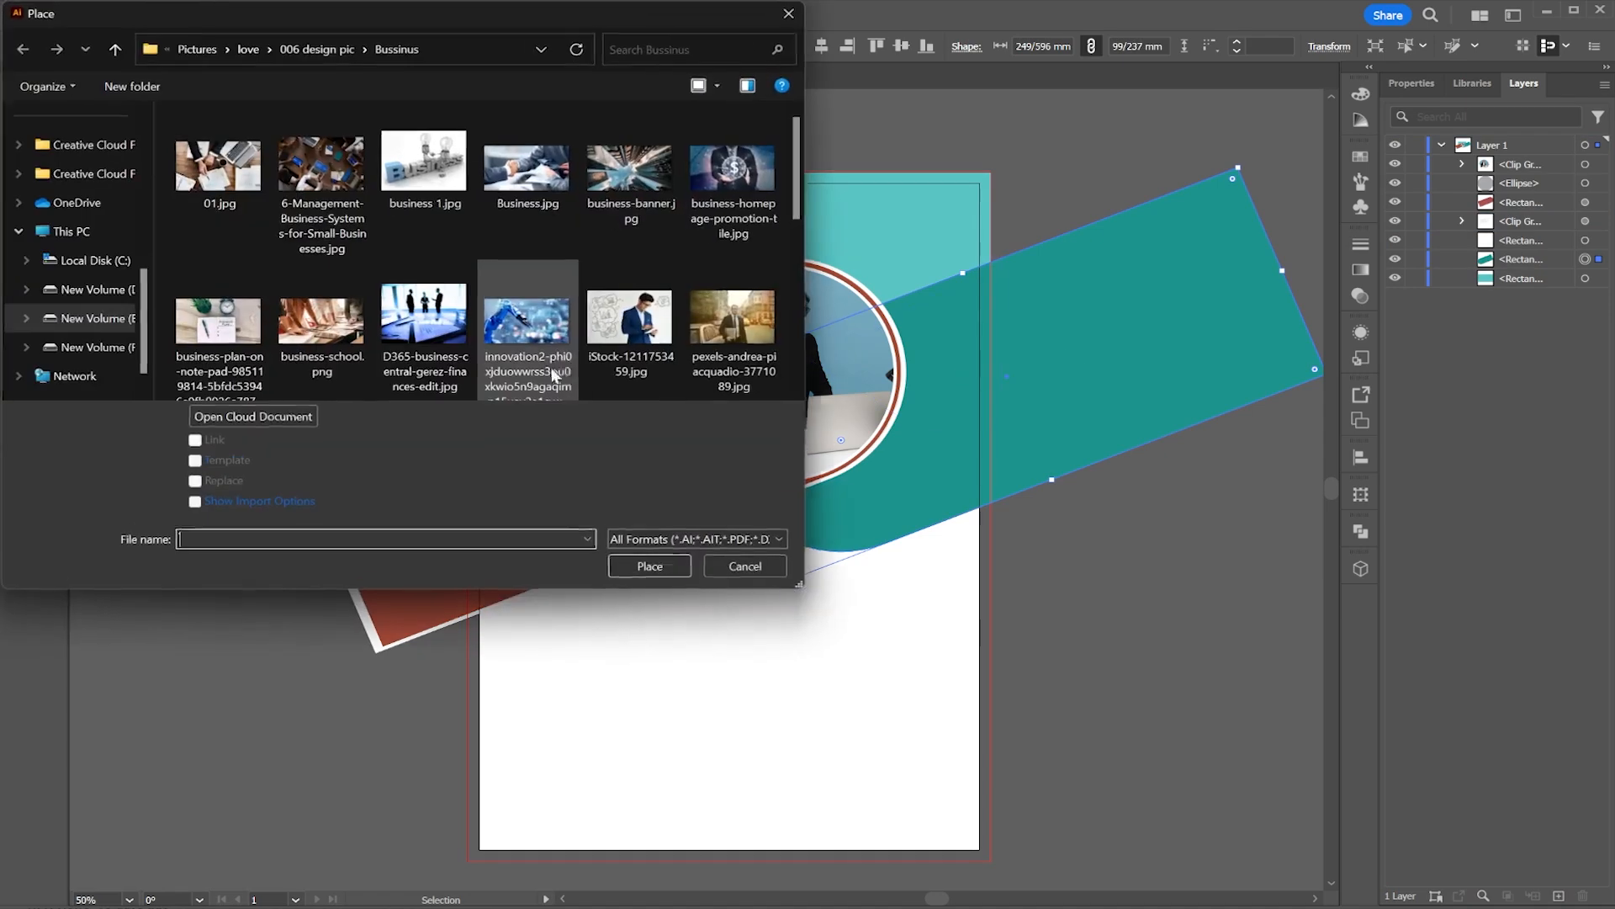
double_click(217, 165)
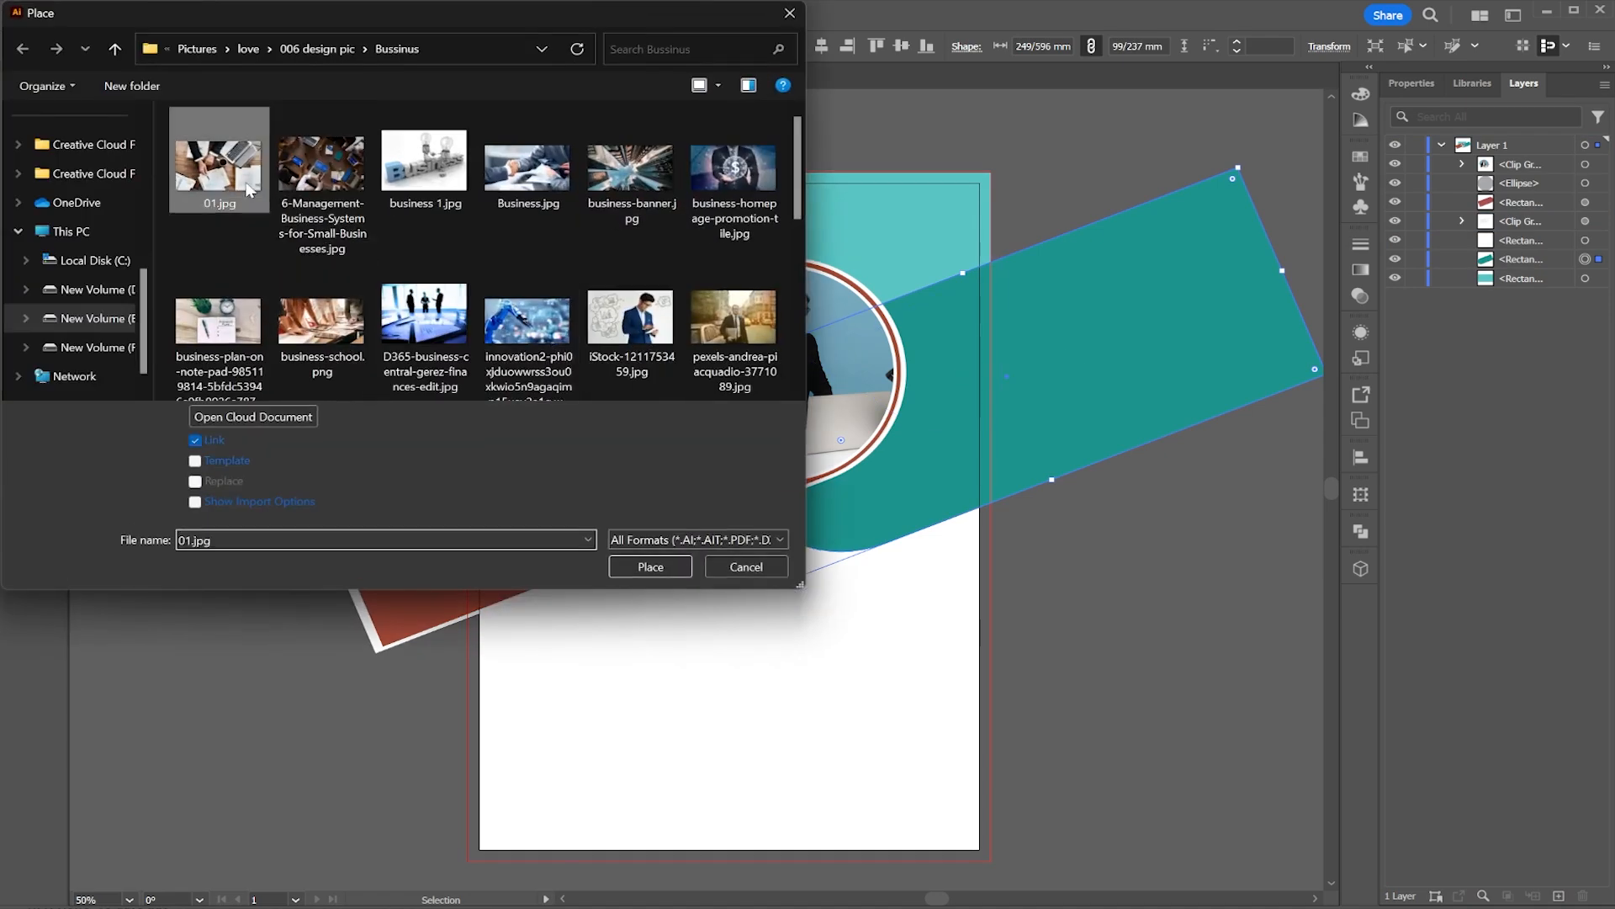
mouse_move(731, 244)
mouse_down()
mouse_move(1108, 507)
mouse_move(1231, 569)
mouse_up()
drag(1581, 173, 1565, 288)
Step: Copy the teal bar, then clip the 01.jpg image inside the bar with a clipping mask
click(979, 358)
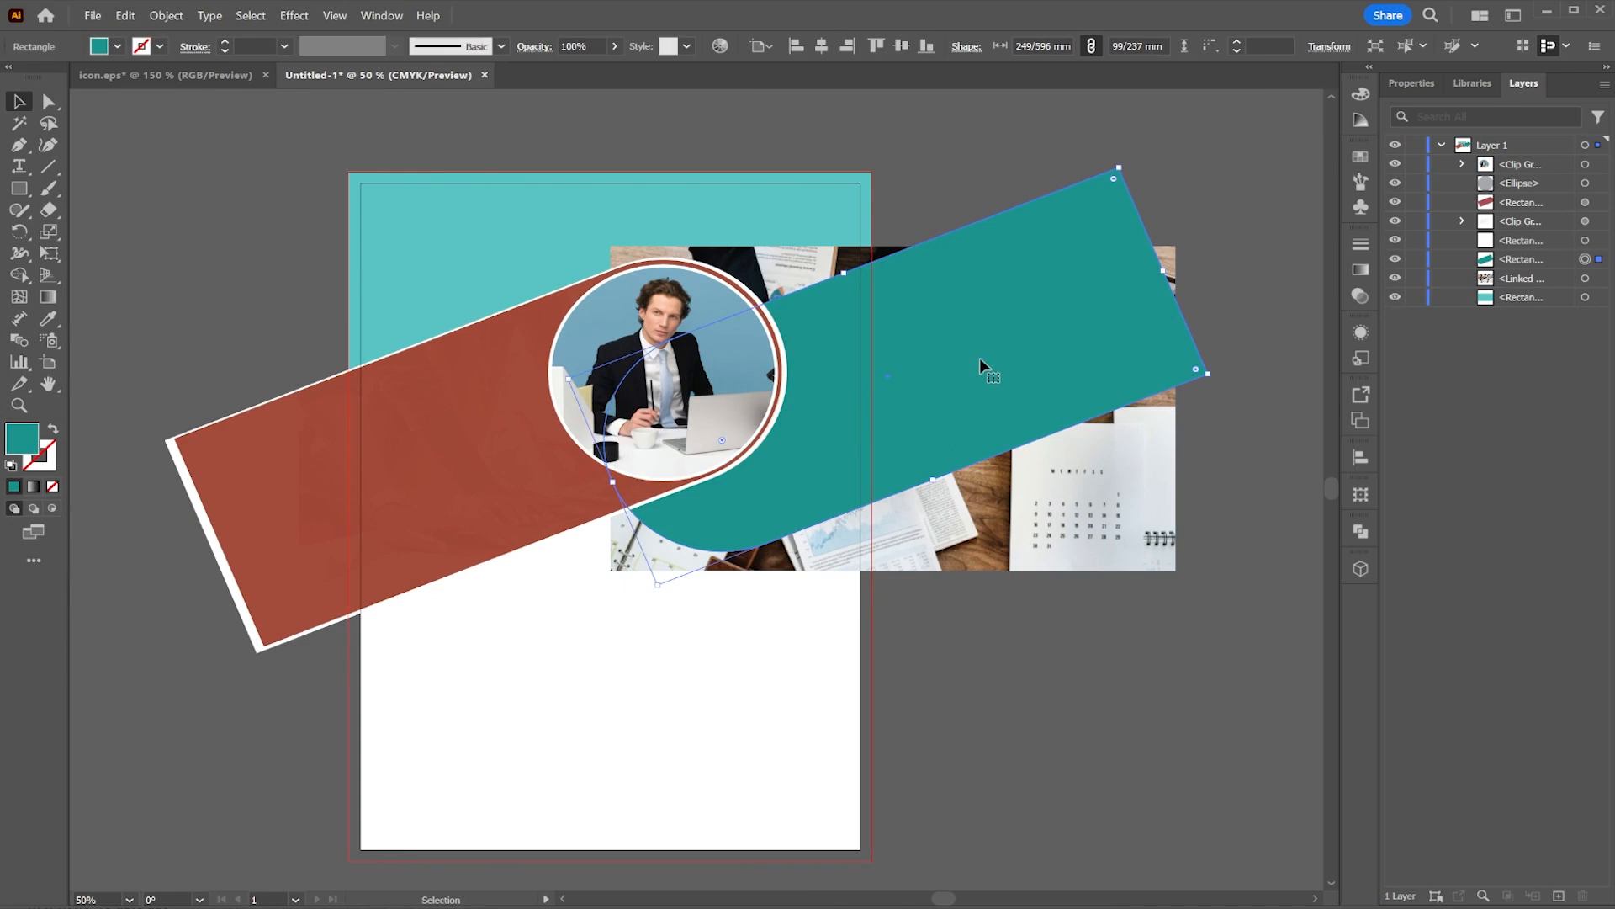
right_click(979, 357)
click(1043, 364)
right_click(1104, 362)
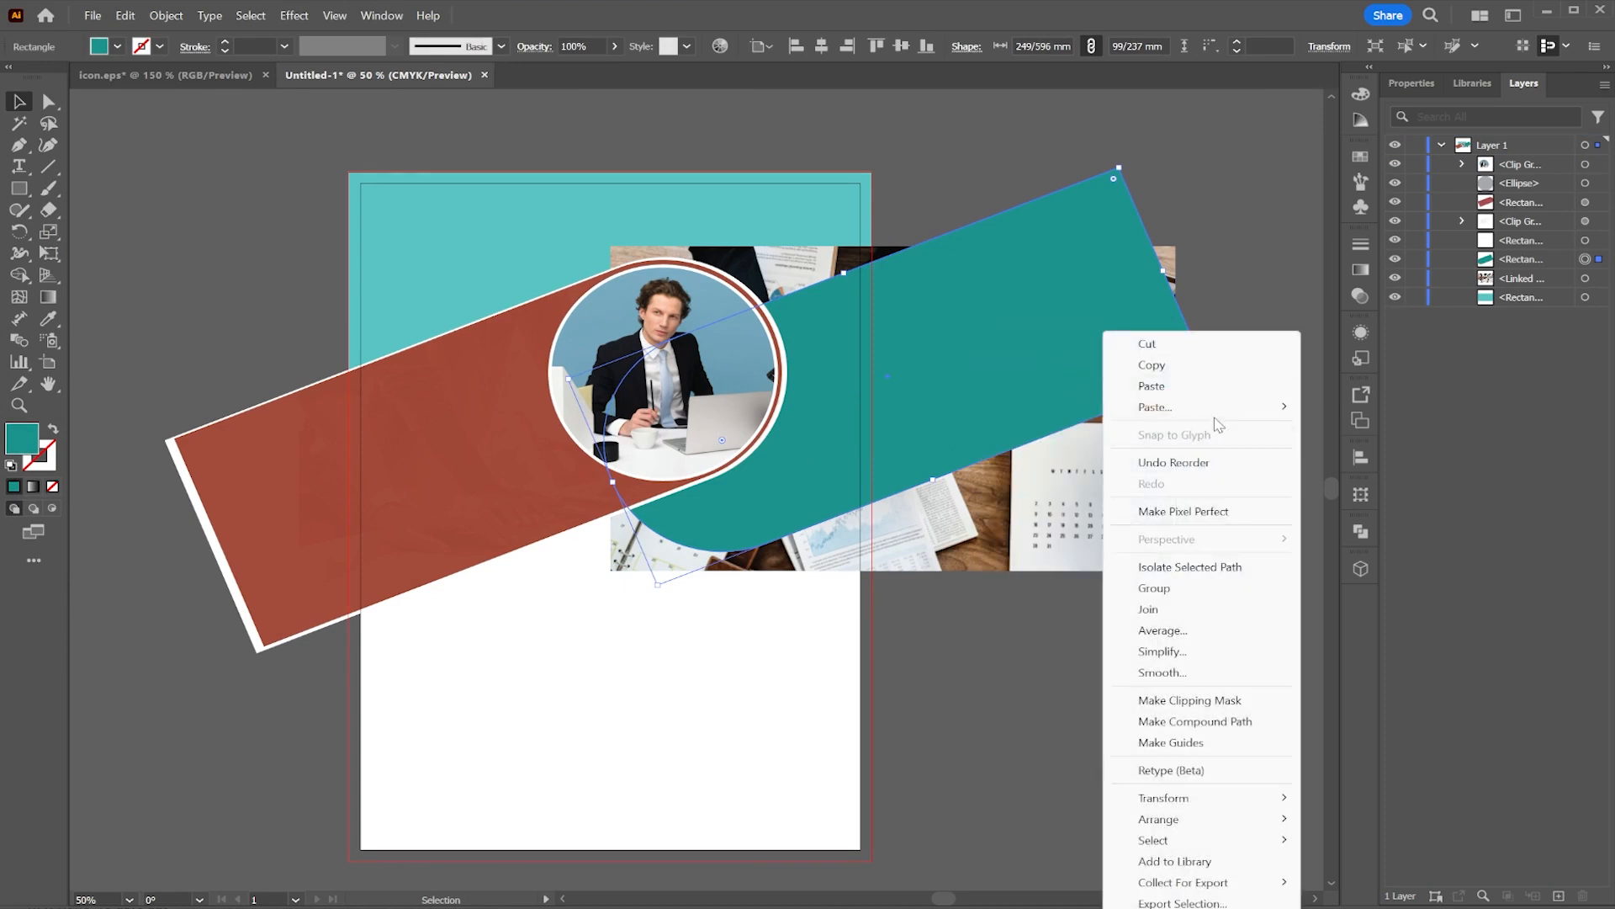
click(1296, 240)
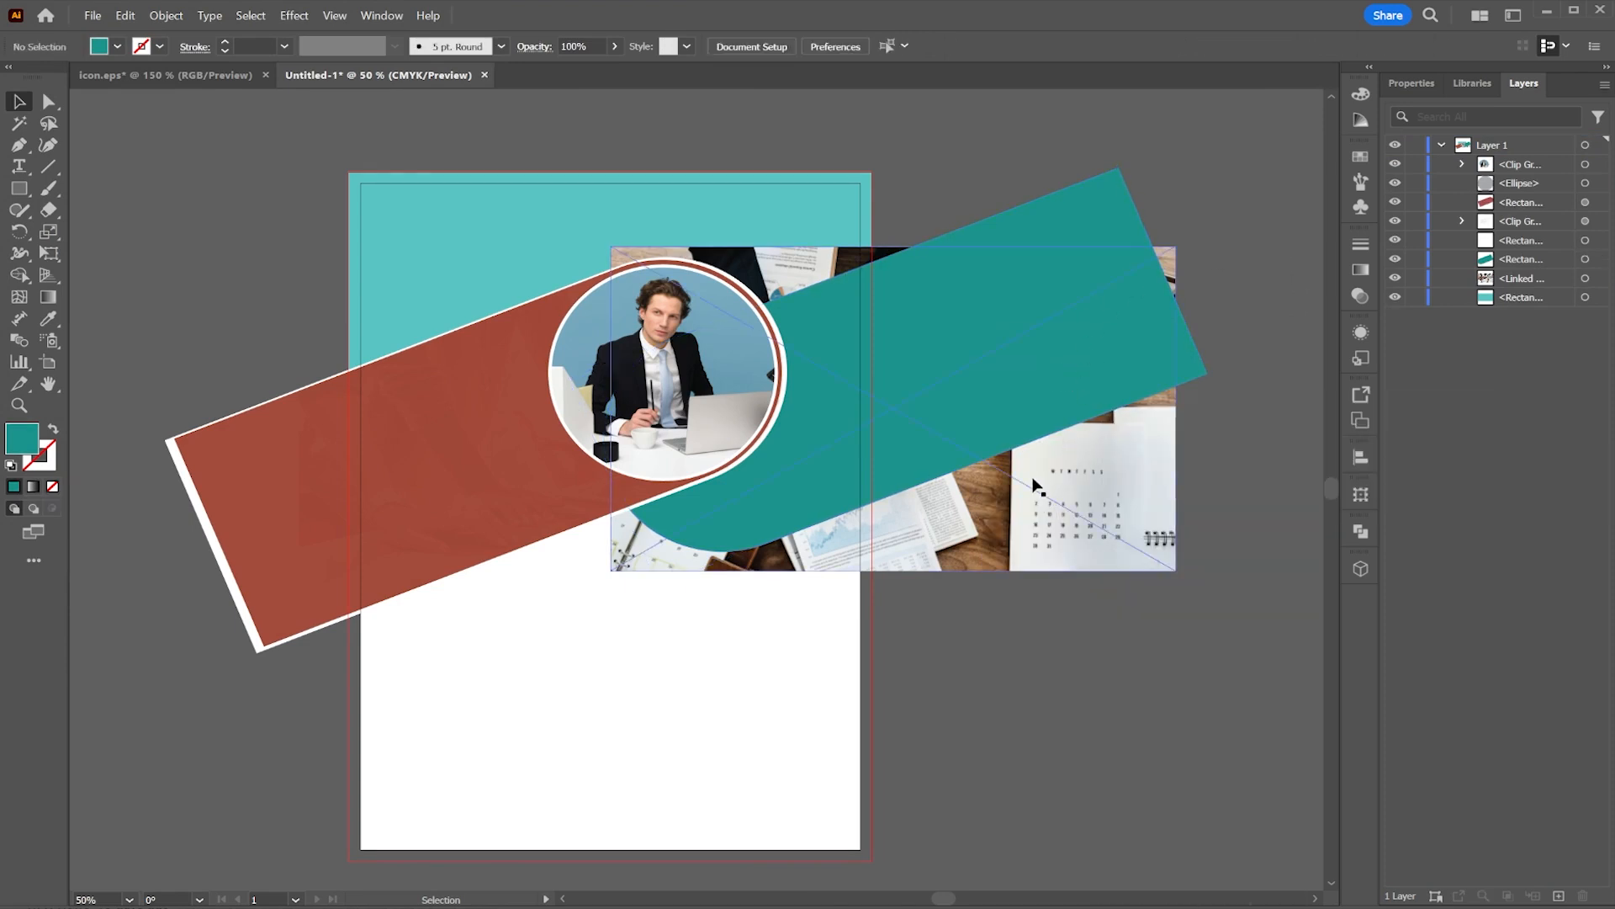
click(1073, 478)
shift+click(1008, 338)
right_click(885, 329)
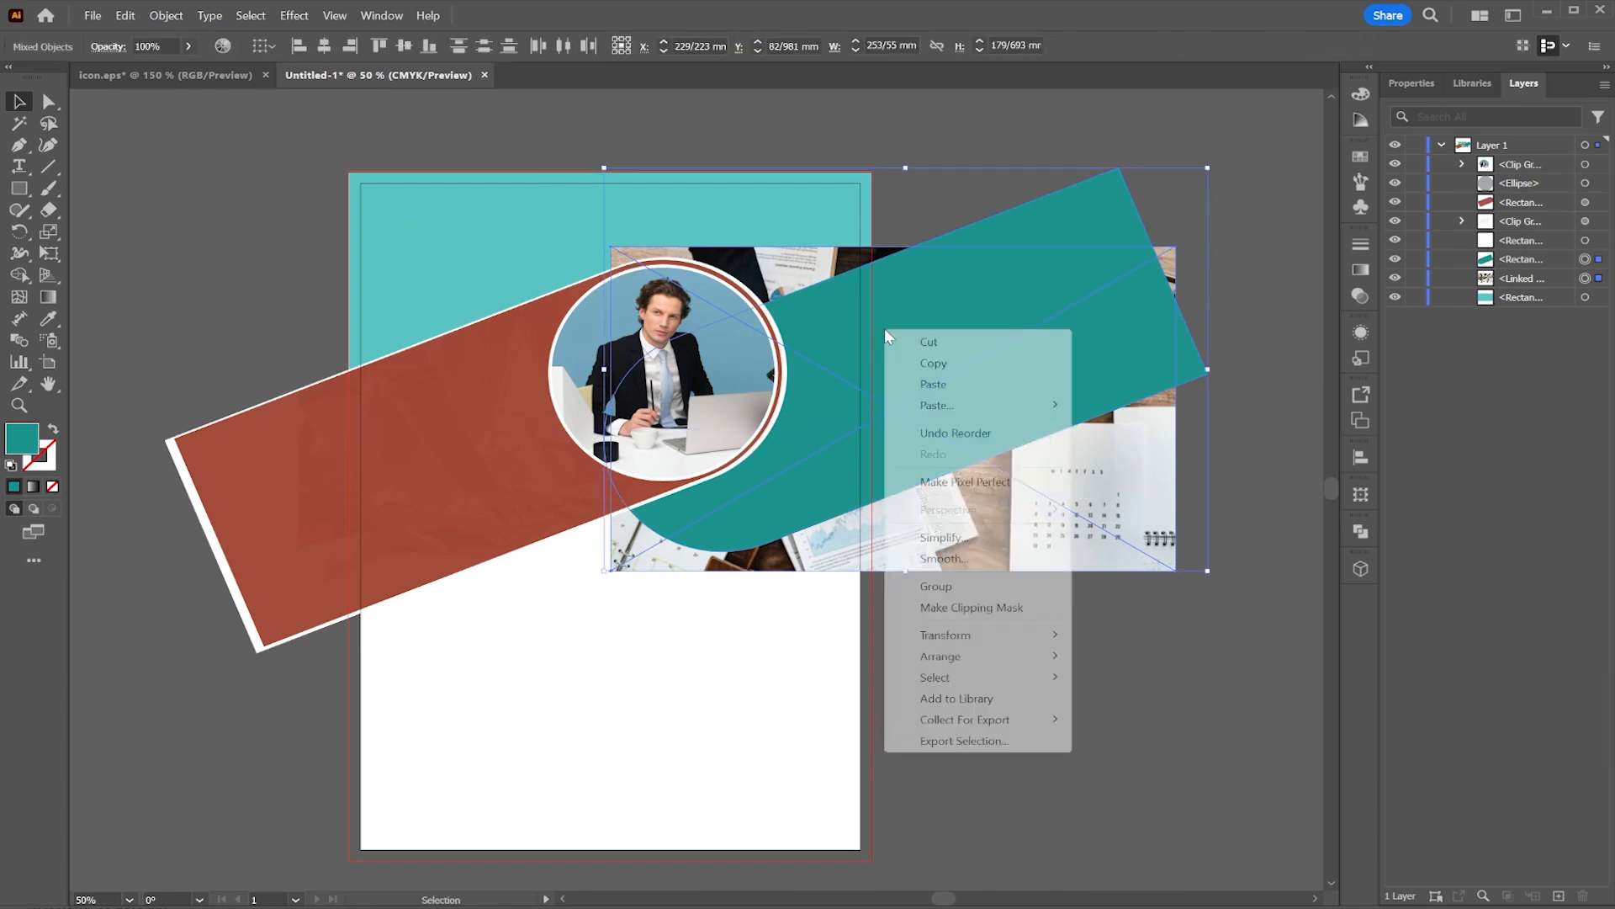
click(959, 607)
Step: Paste the copied teal bar in front of the clipped image
right_click(919, 356)
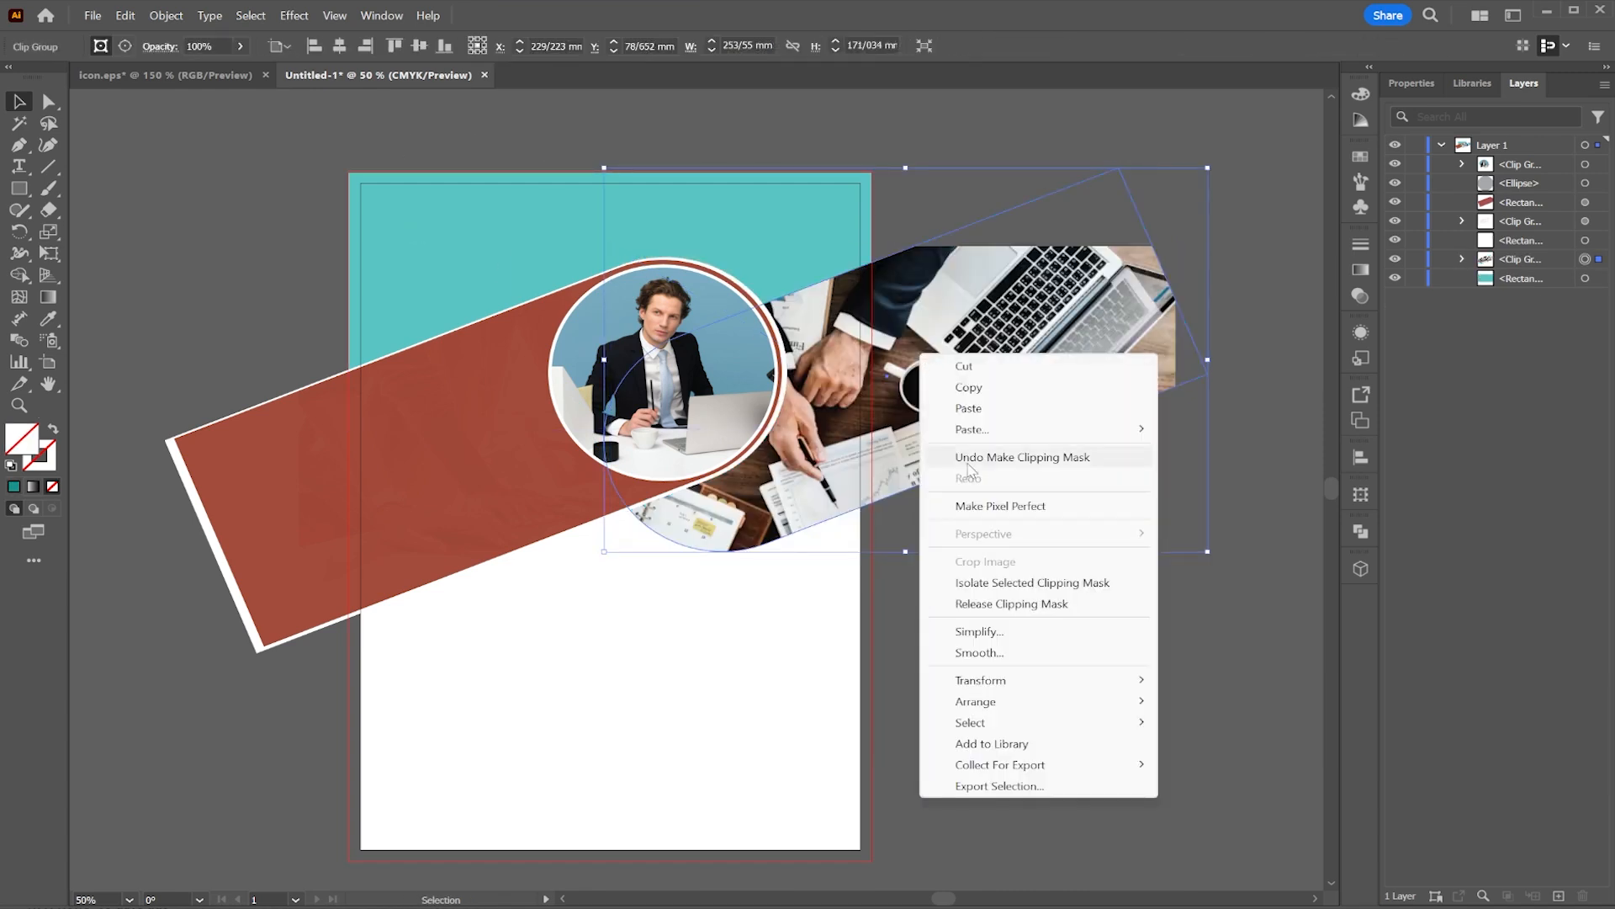
mouse_move(1022, 429)
click(1182, 426)
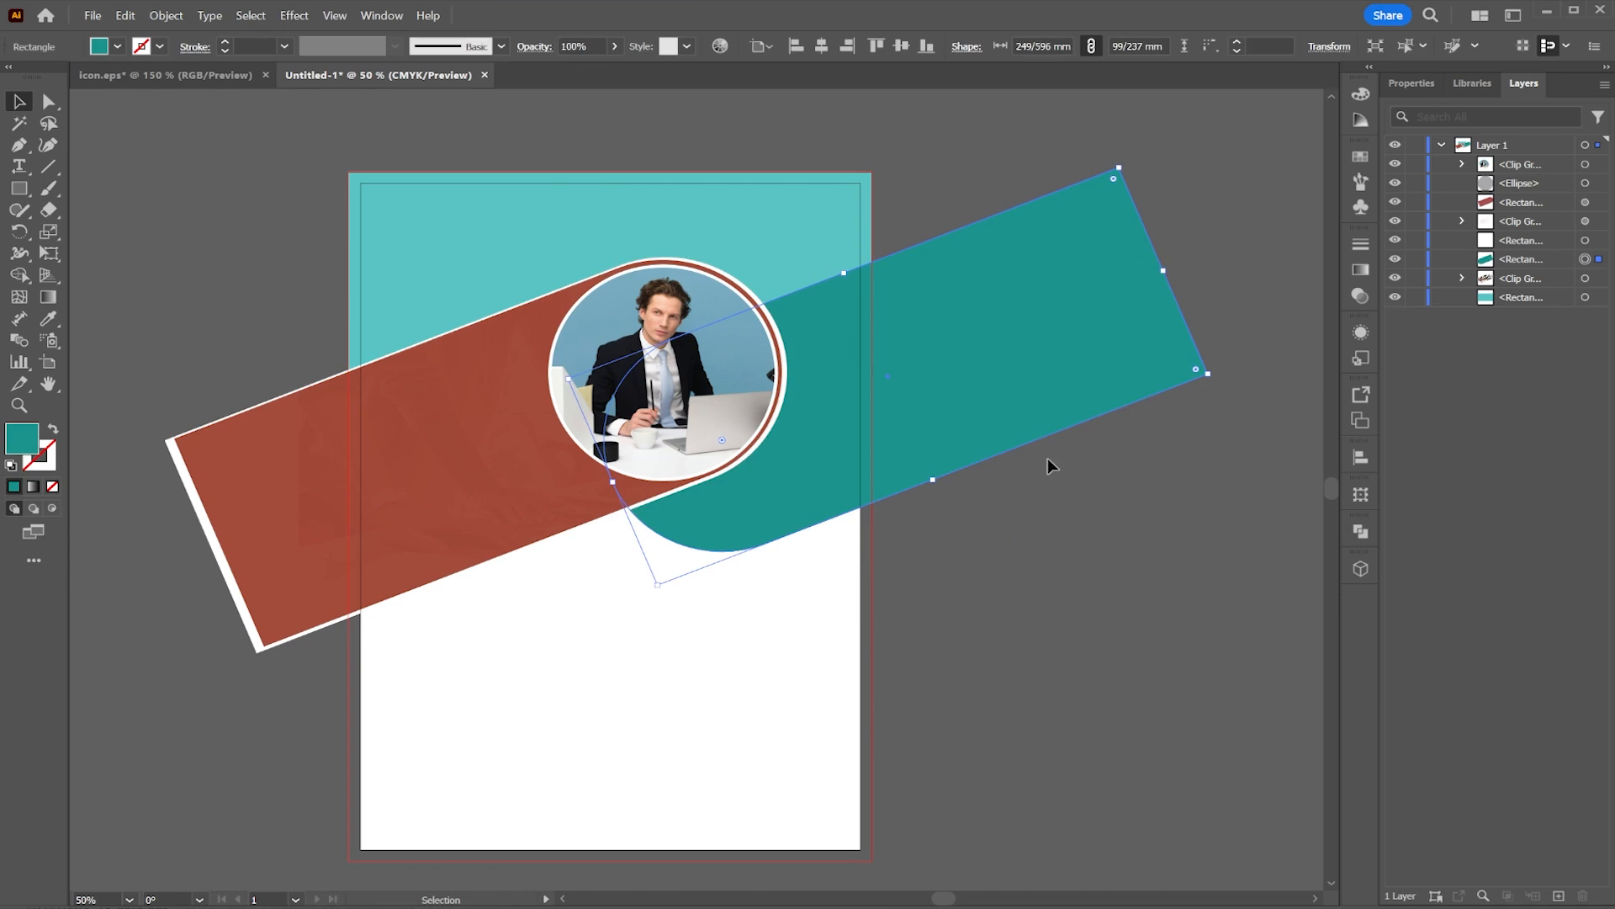
Step: Lower the pasted teal bar's opacity to 95%
click(614, 48)
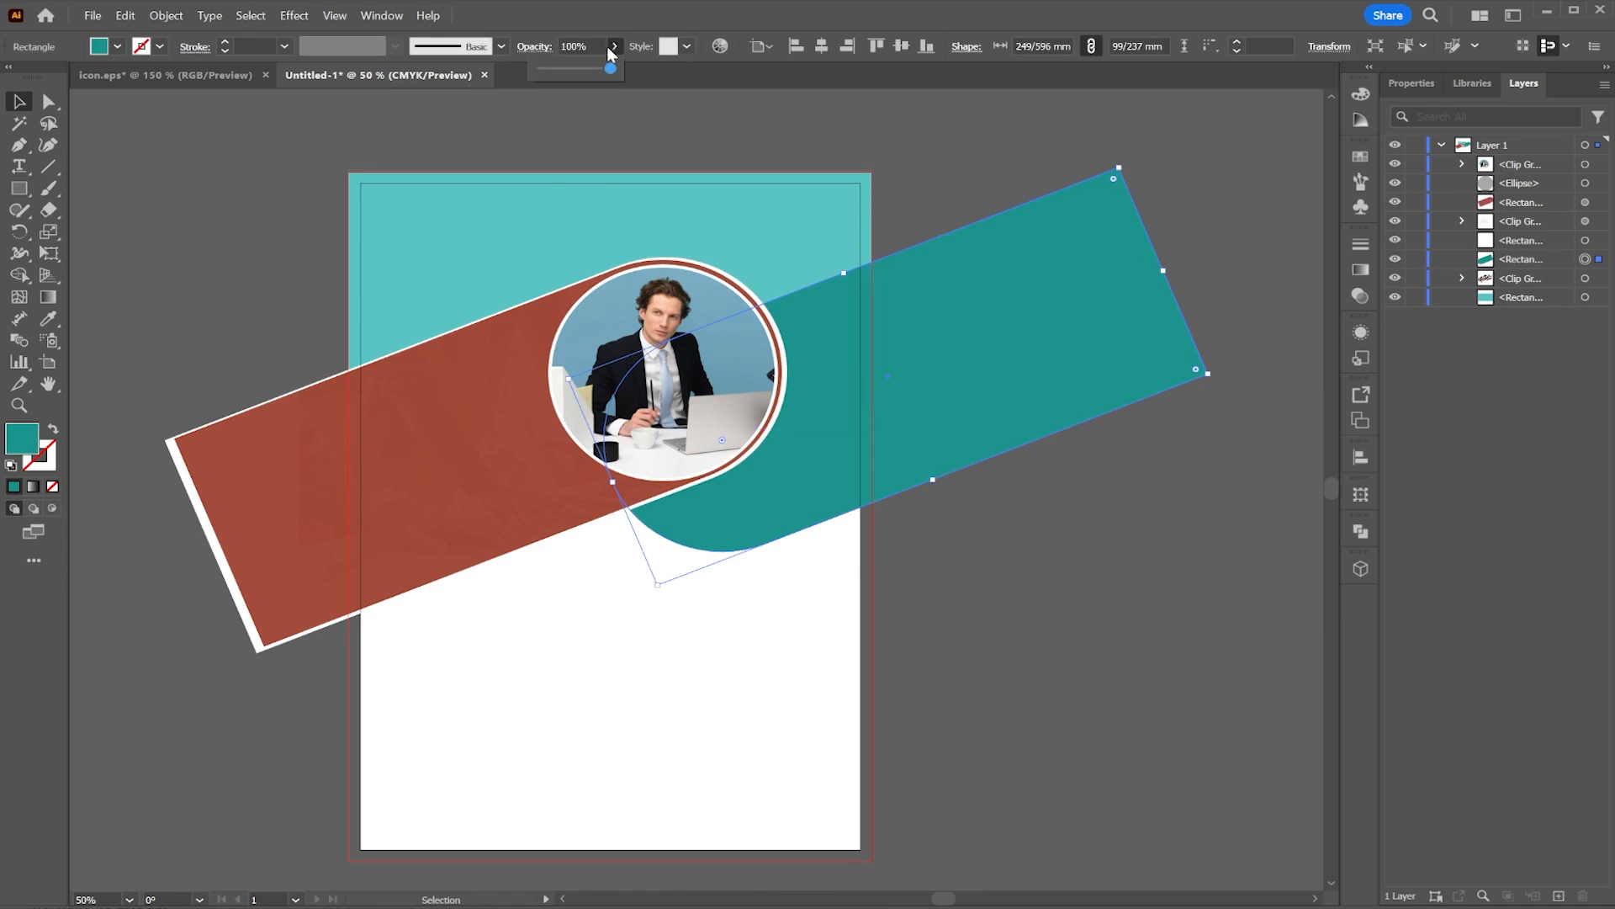
drag(606, 76, 609, 76)
click(976, 683)
Step: Raise the translucent red bar's opacity to 80%
click(436, 502)
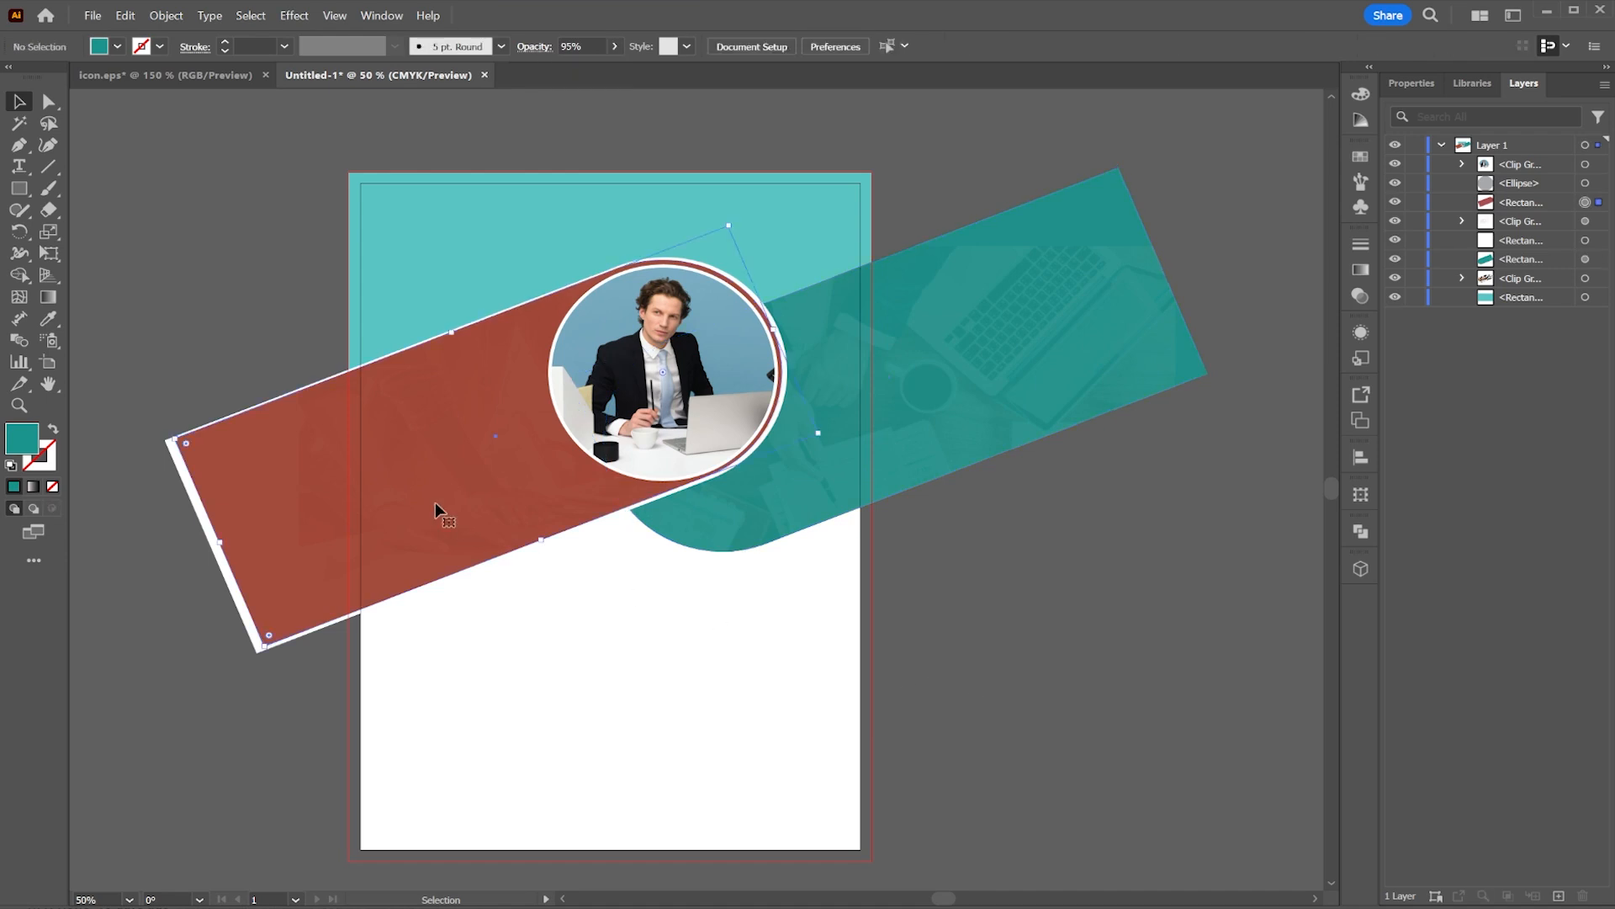
click(614, 46)
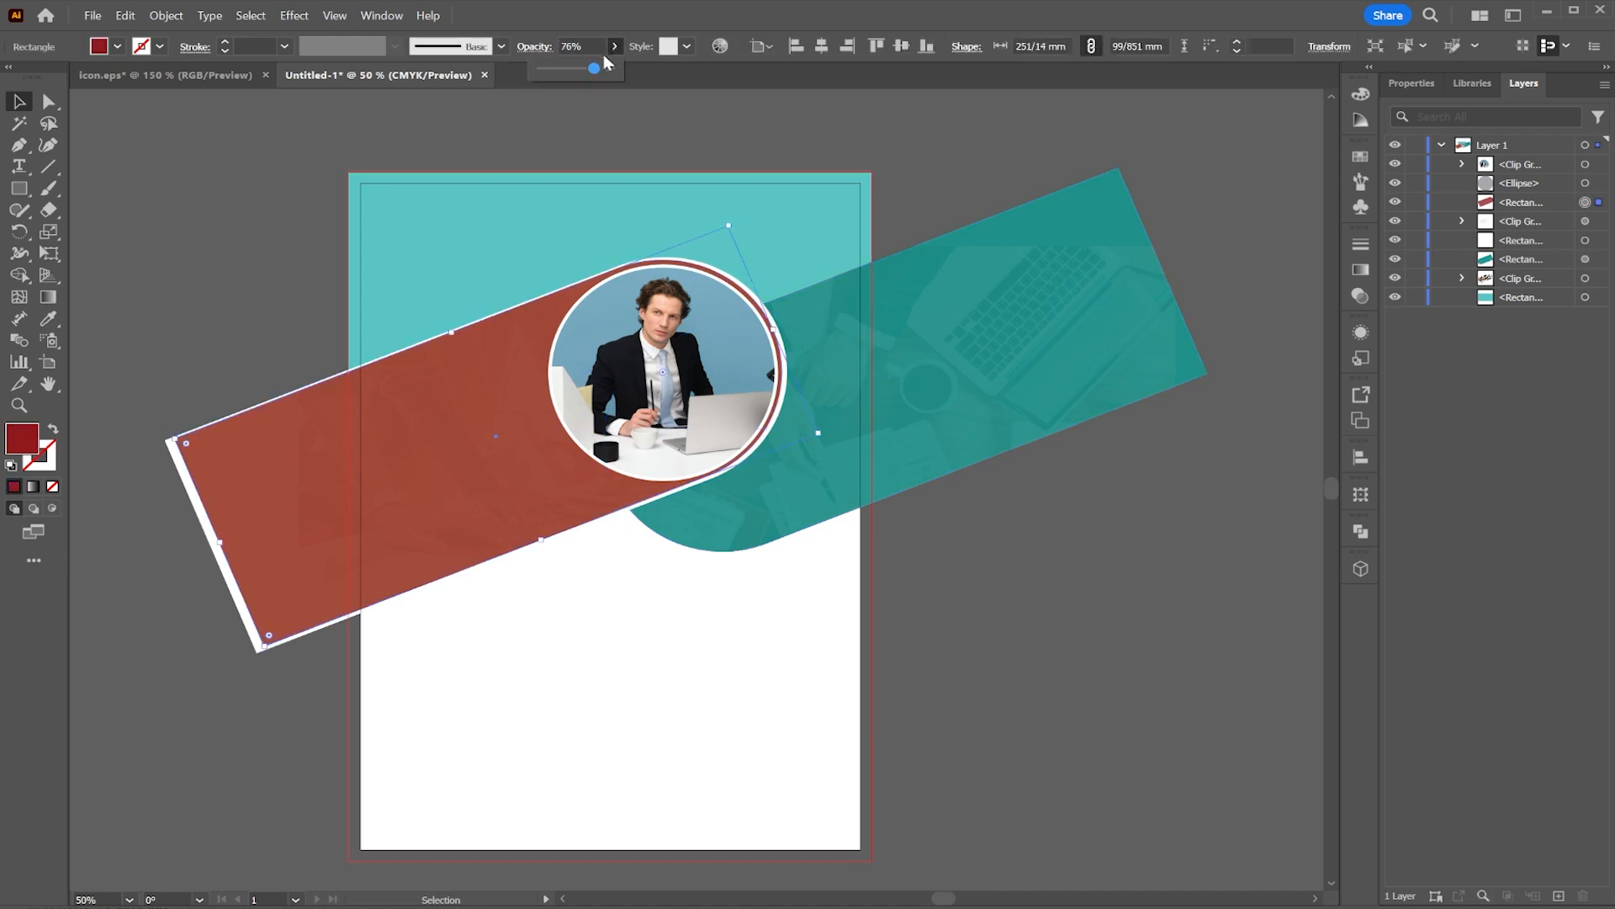
mouse_move(593, 69)
mouse_down()
mouse_move(566, 71)
mouse_move(595, 71)
mouse_up()
click(998, 178)
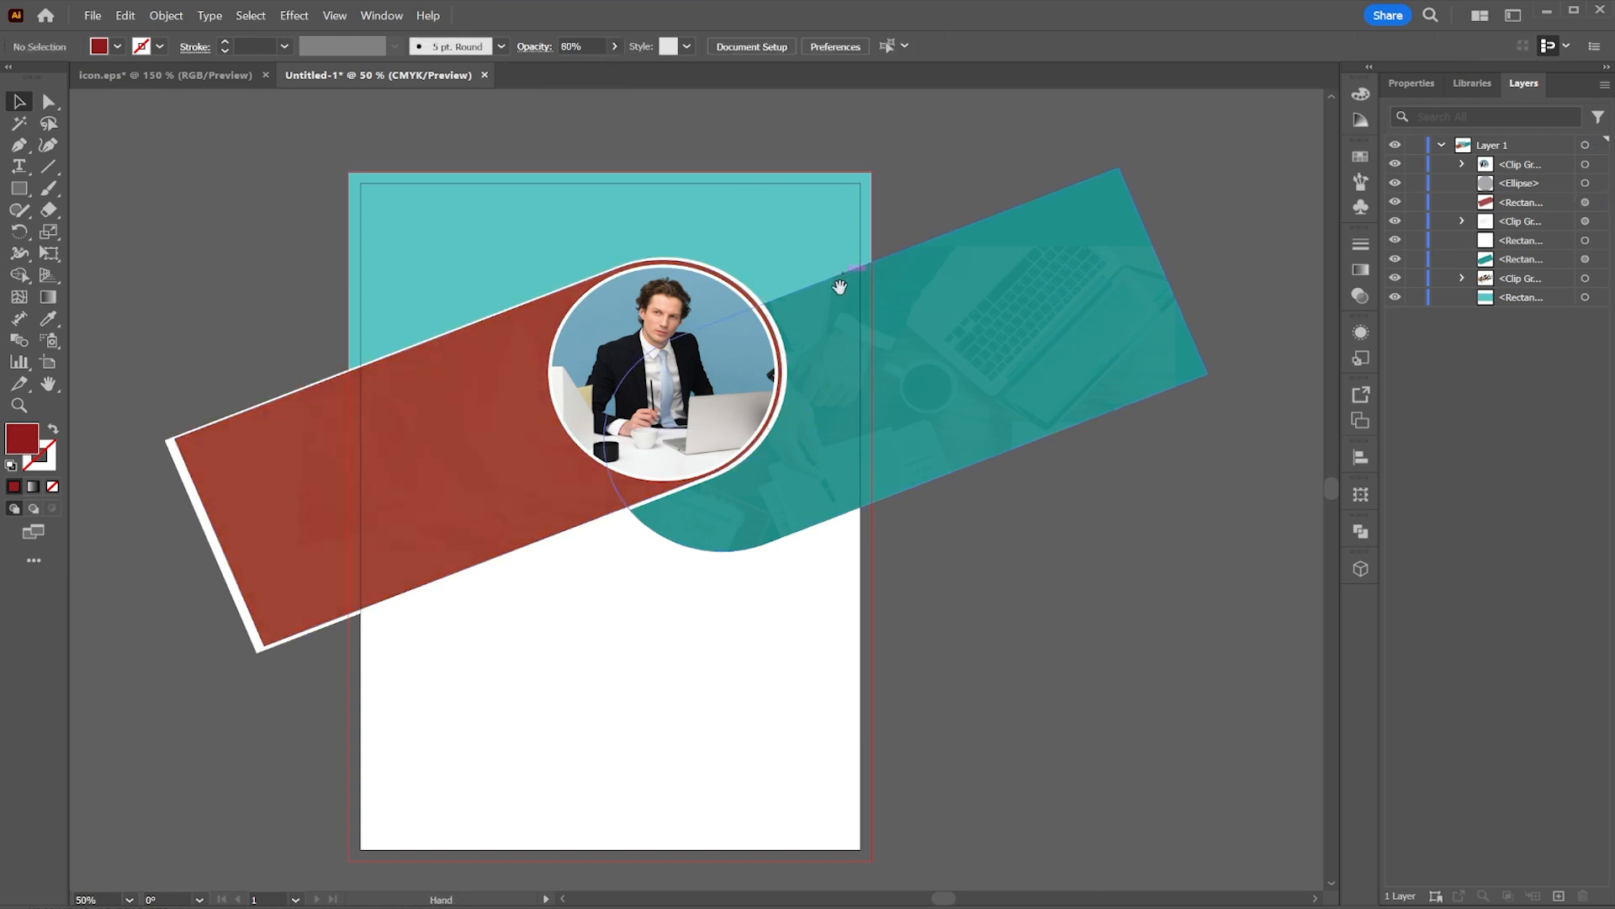
Step: Draw a red rectangle about 75 × 114 mm near the page's lower right, round it fully into a pill, and shift it slightly
drag(863, 320, 1018, 269)
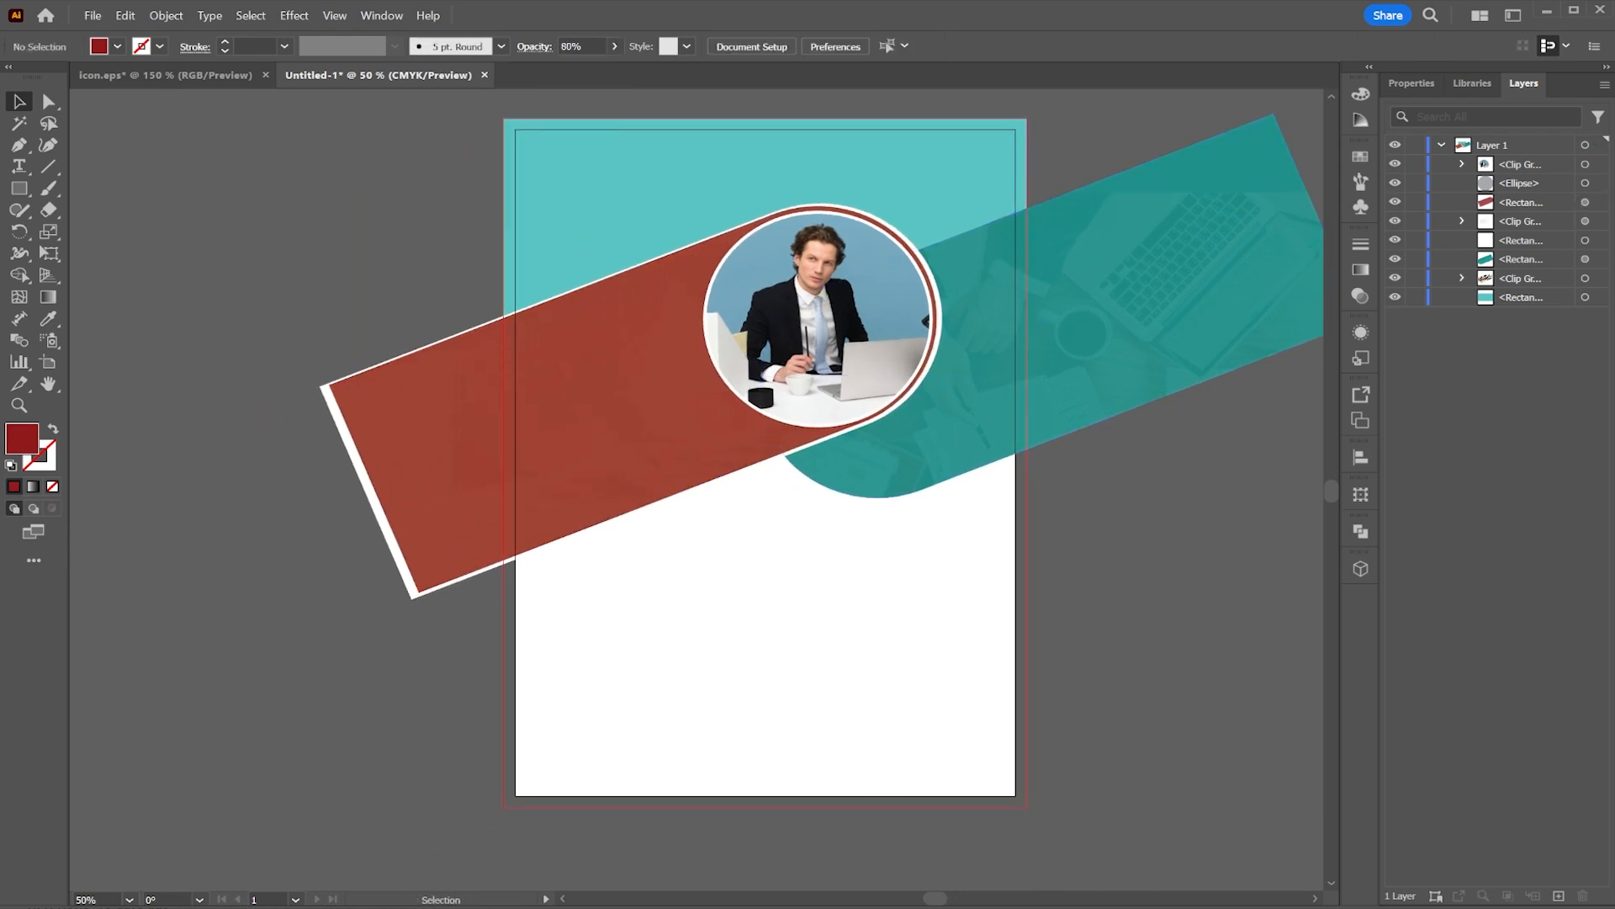
click(18, 191)
mouse_move(807, 526)
mouse_down()
mouse_move(1028, 775)
mouse_move(988, 780)
mouse_up()
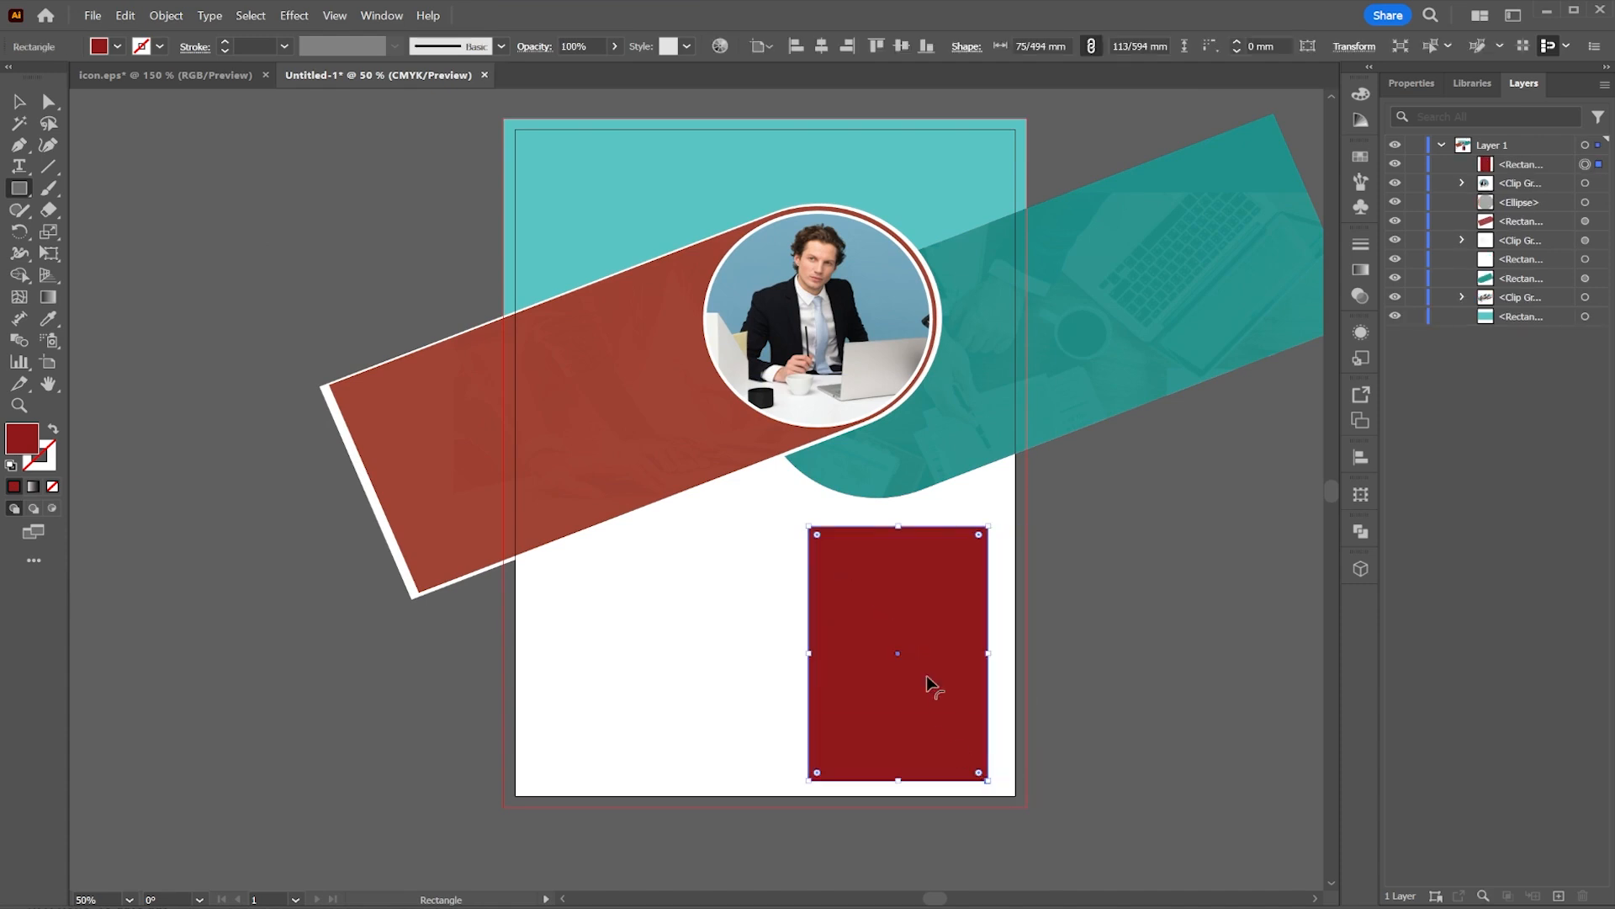
drag(978, 535, 898, 707)
click(20, 103)
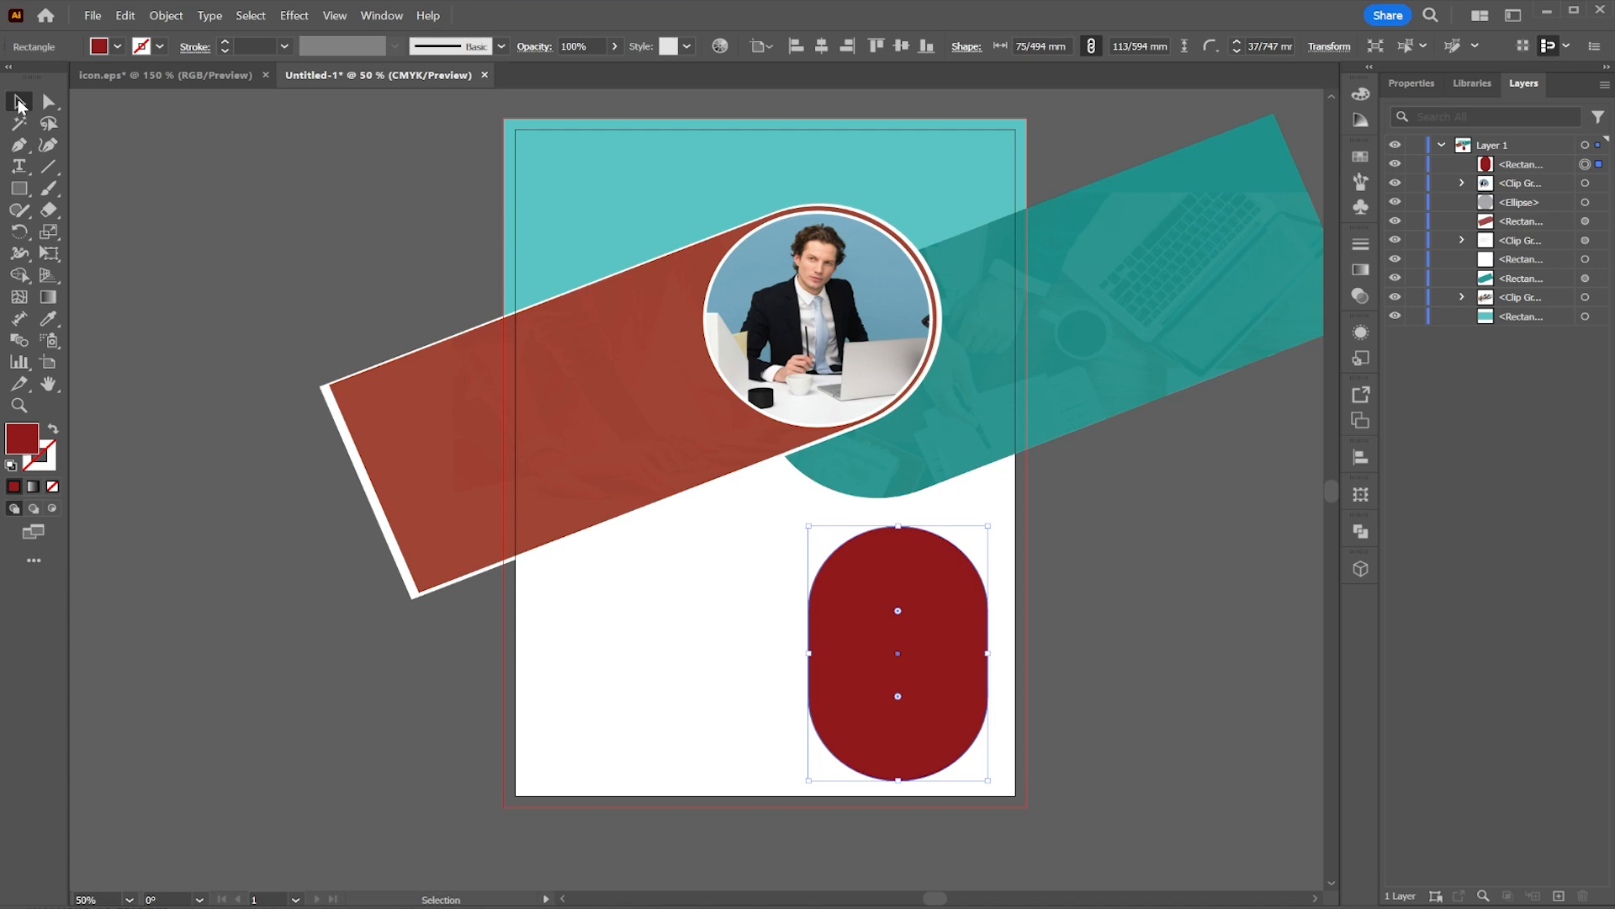
drag(858, 571, 902, 572)
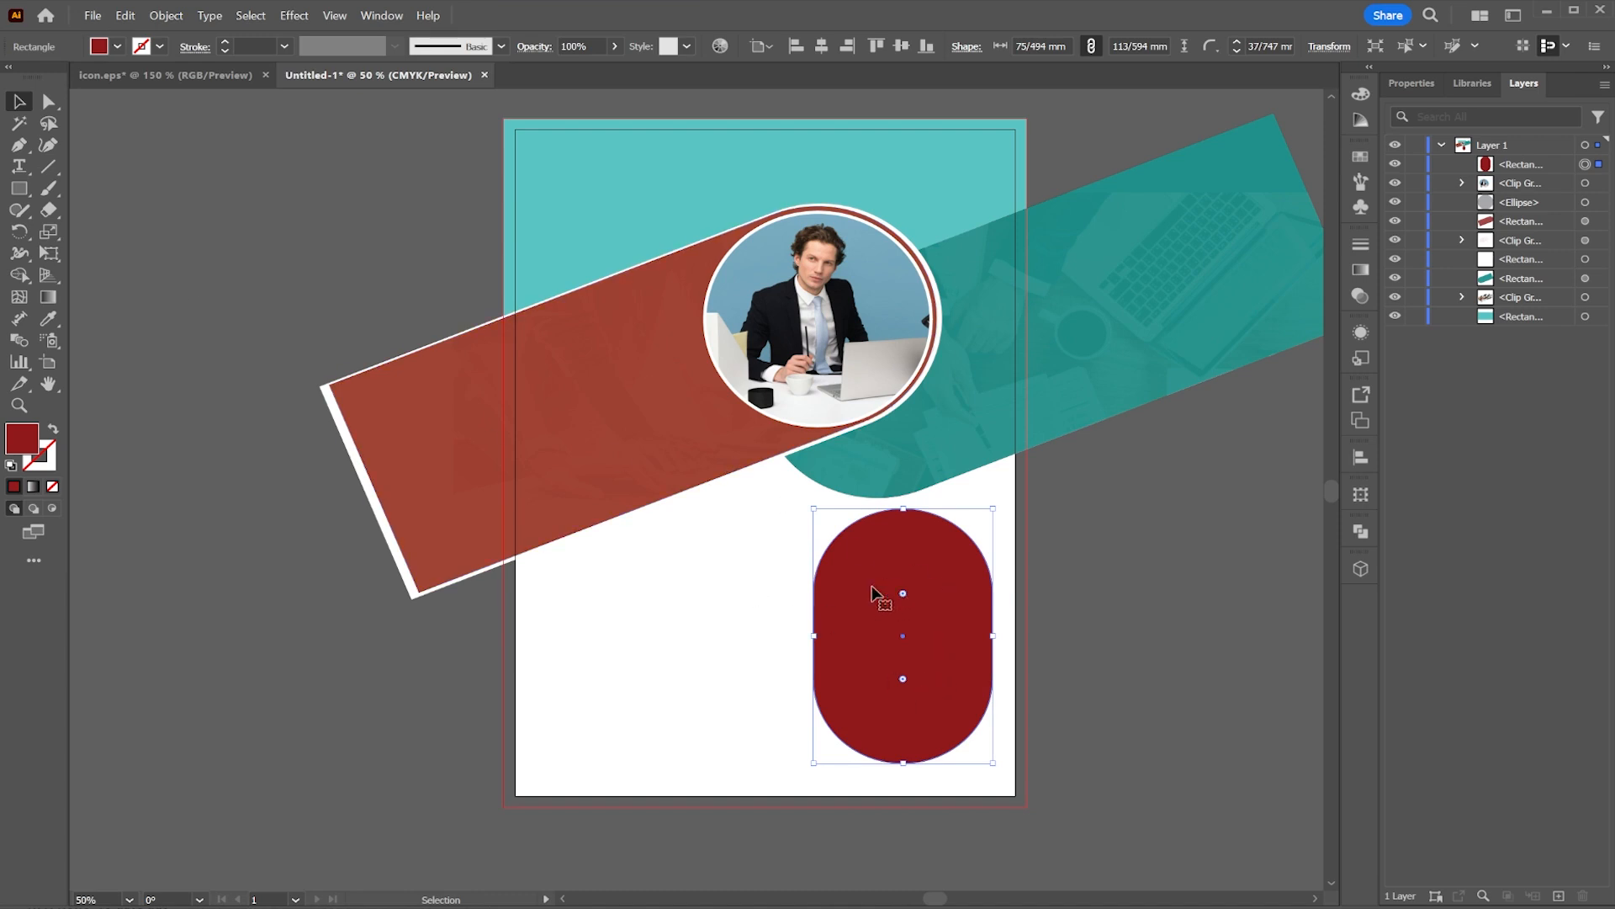
click(707, 635)
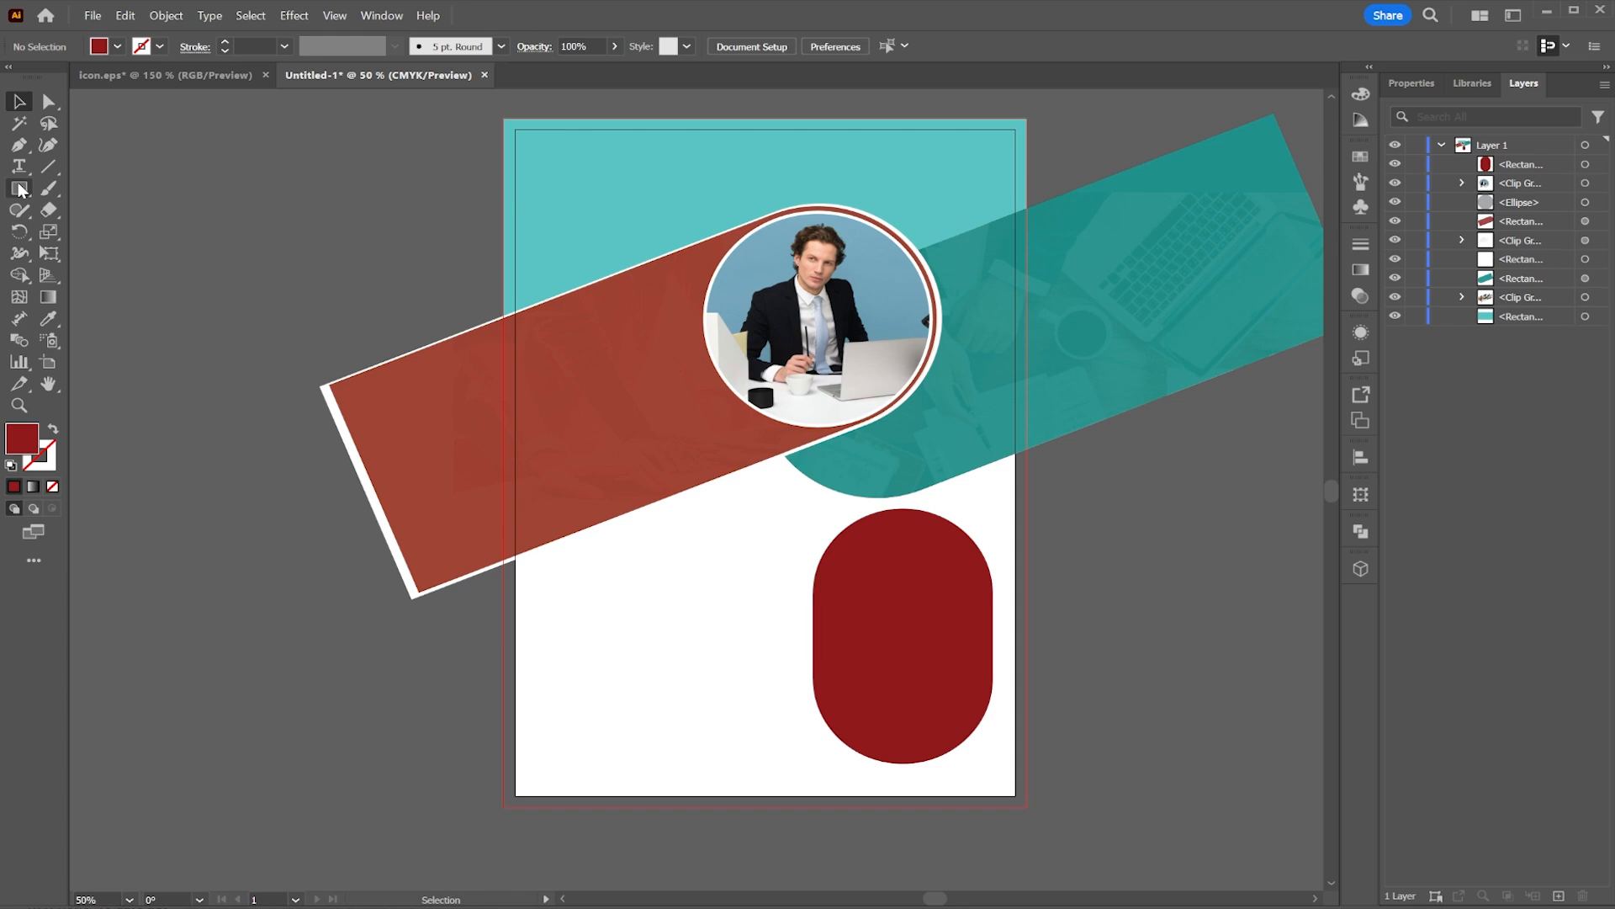
Step: Copy the red pill shape and paste the copy in front
right_click(932, 574)
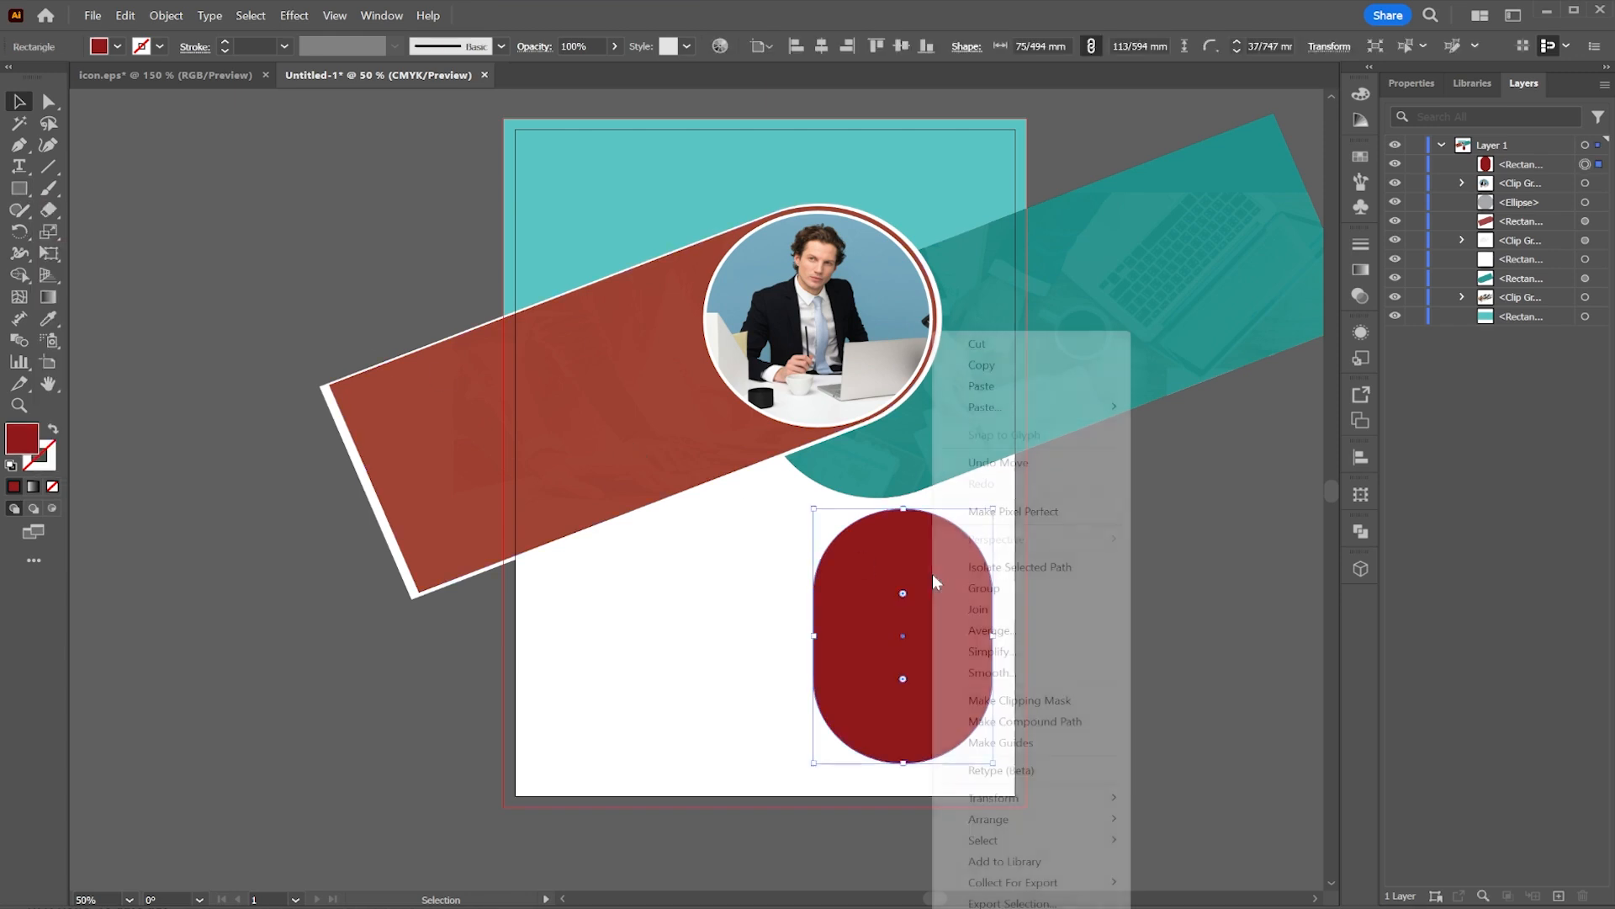
click(1003, 366)
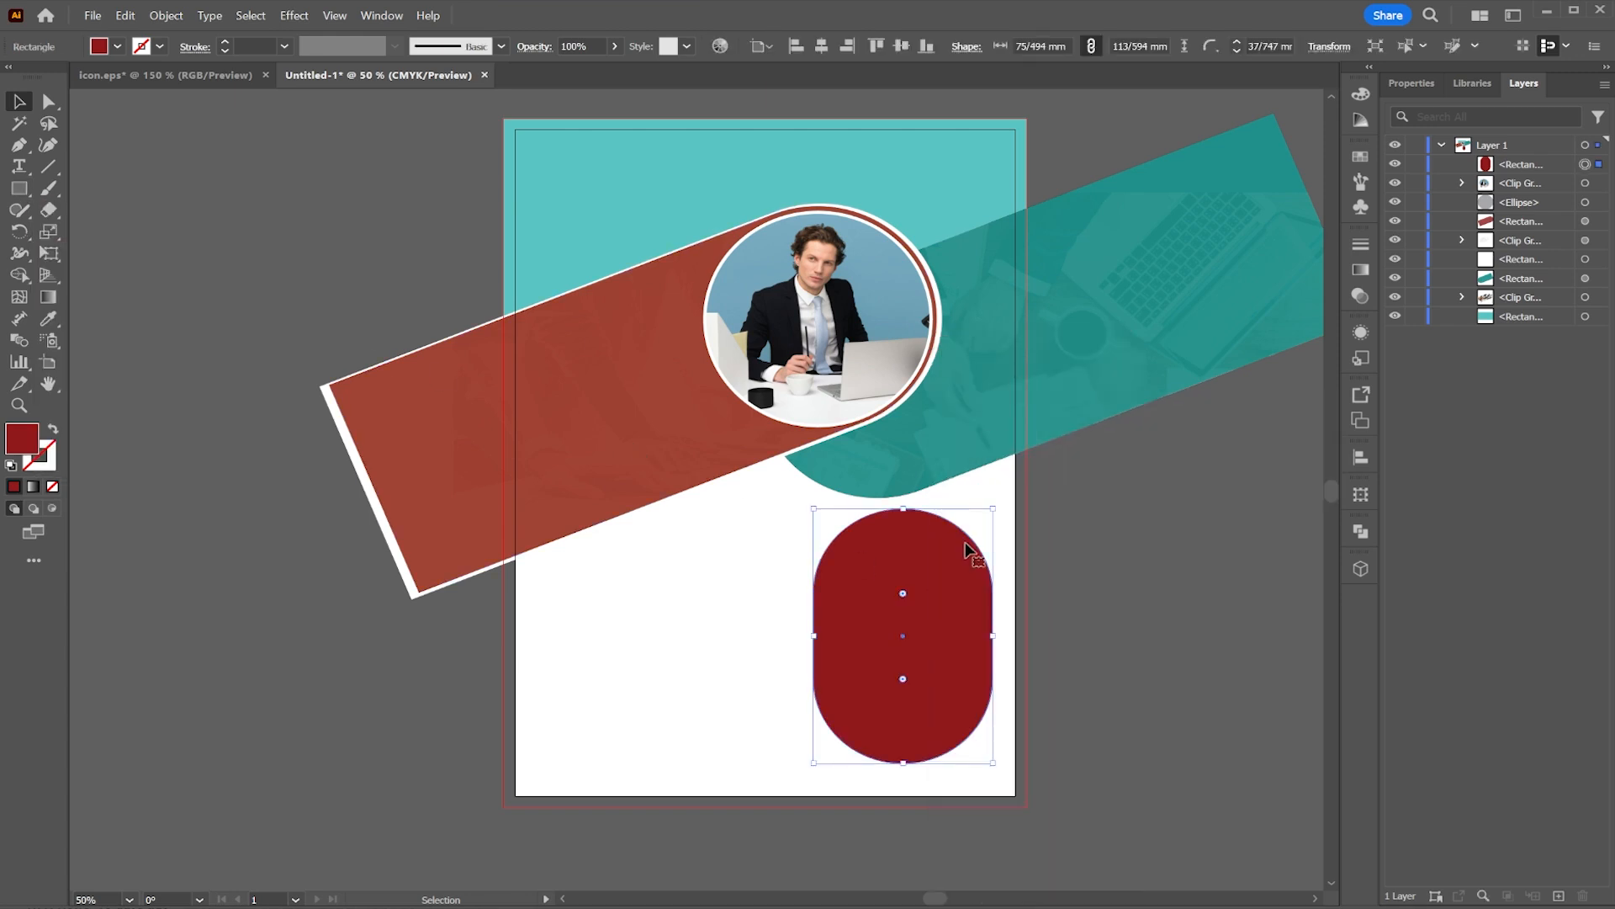
key(ctrl+c)
right_click(948, 575)
mouse_move(1085, 407)
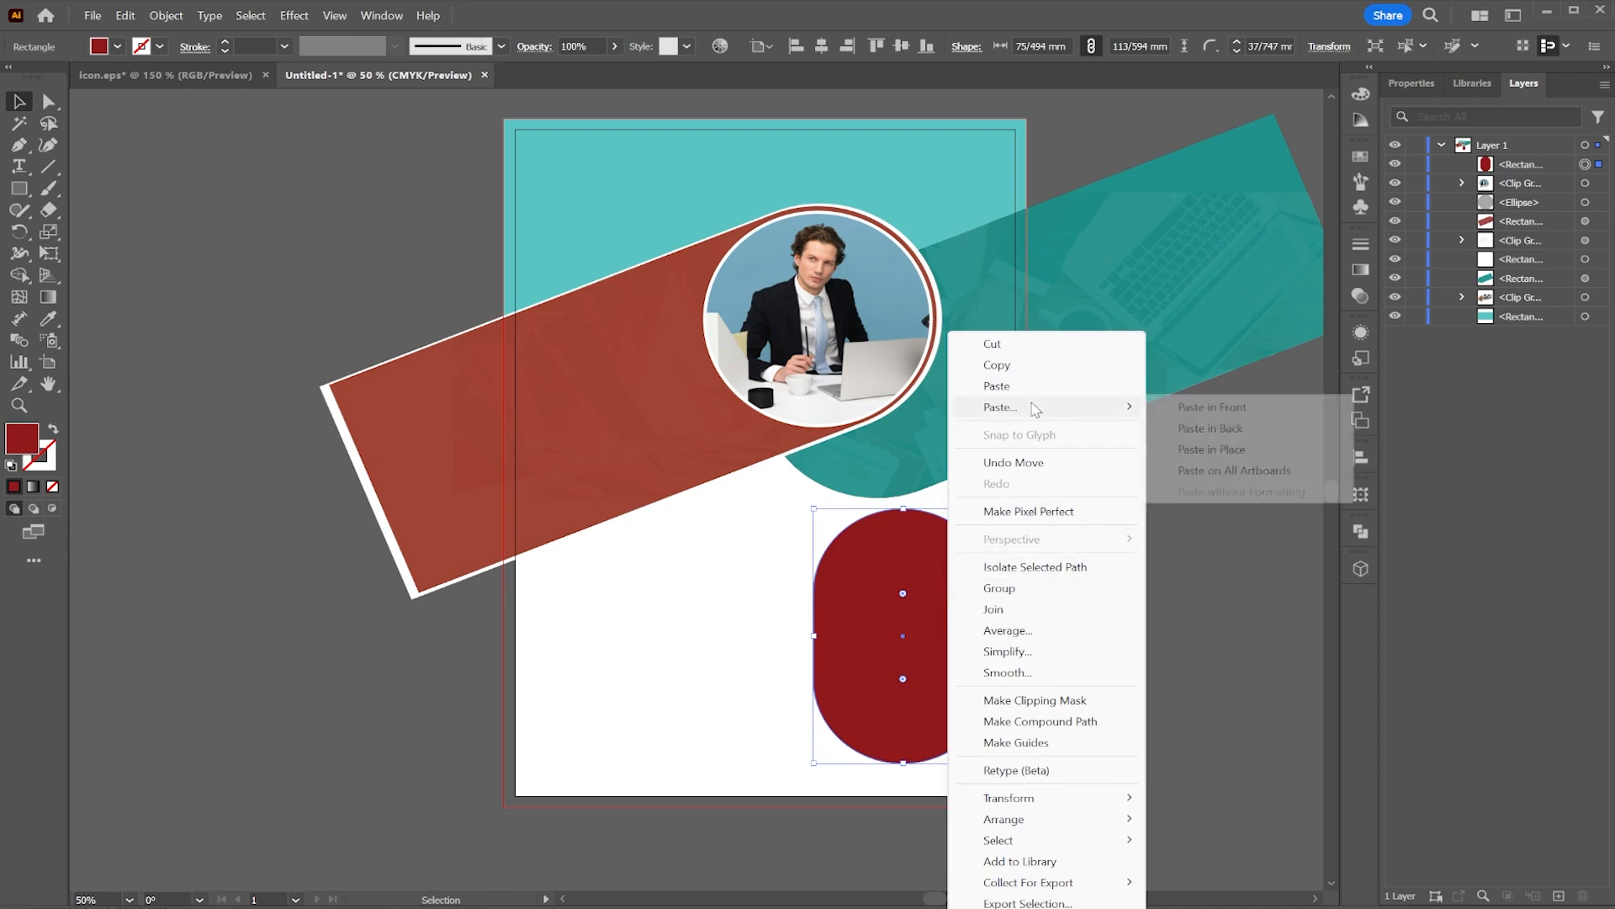
click(1212, 408)
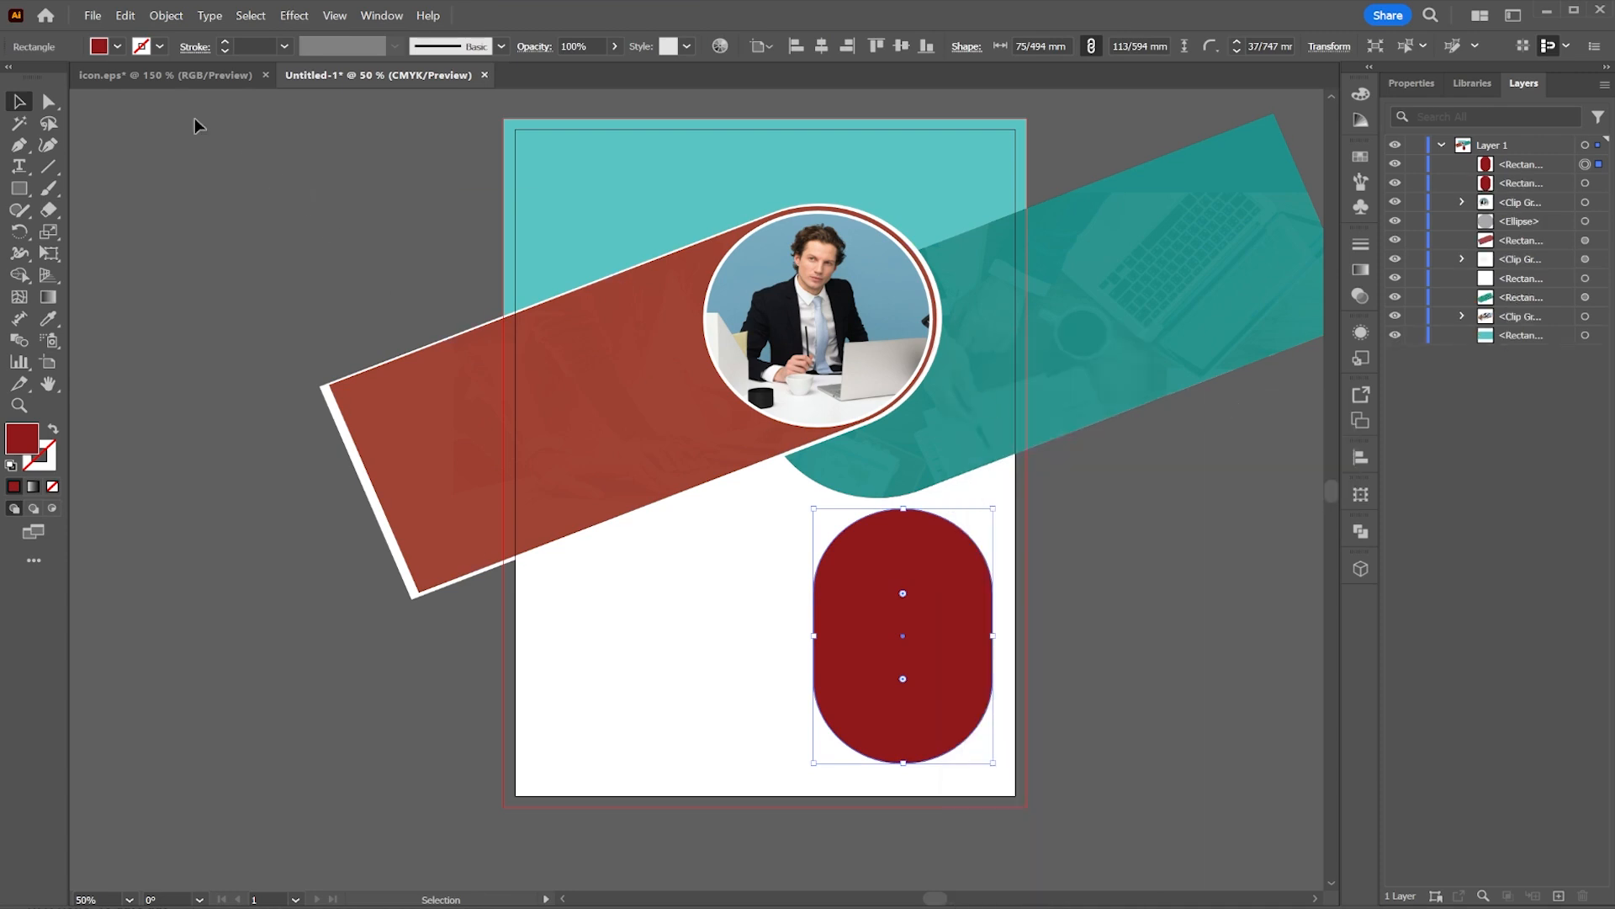
Step: Fill the pill copy white and shrink it to about 70 × 109 mm, leaving a red outline ring
click(116, 46)
scroll(42, 102, up, 1)
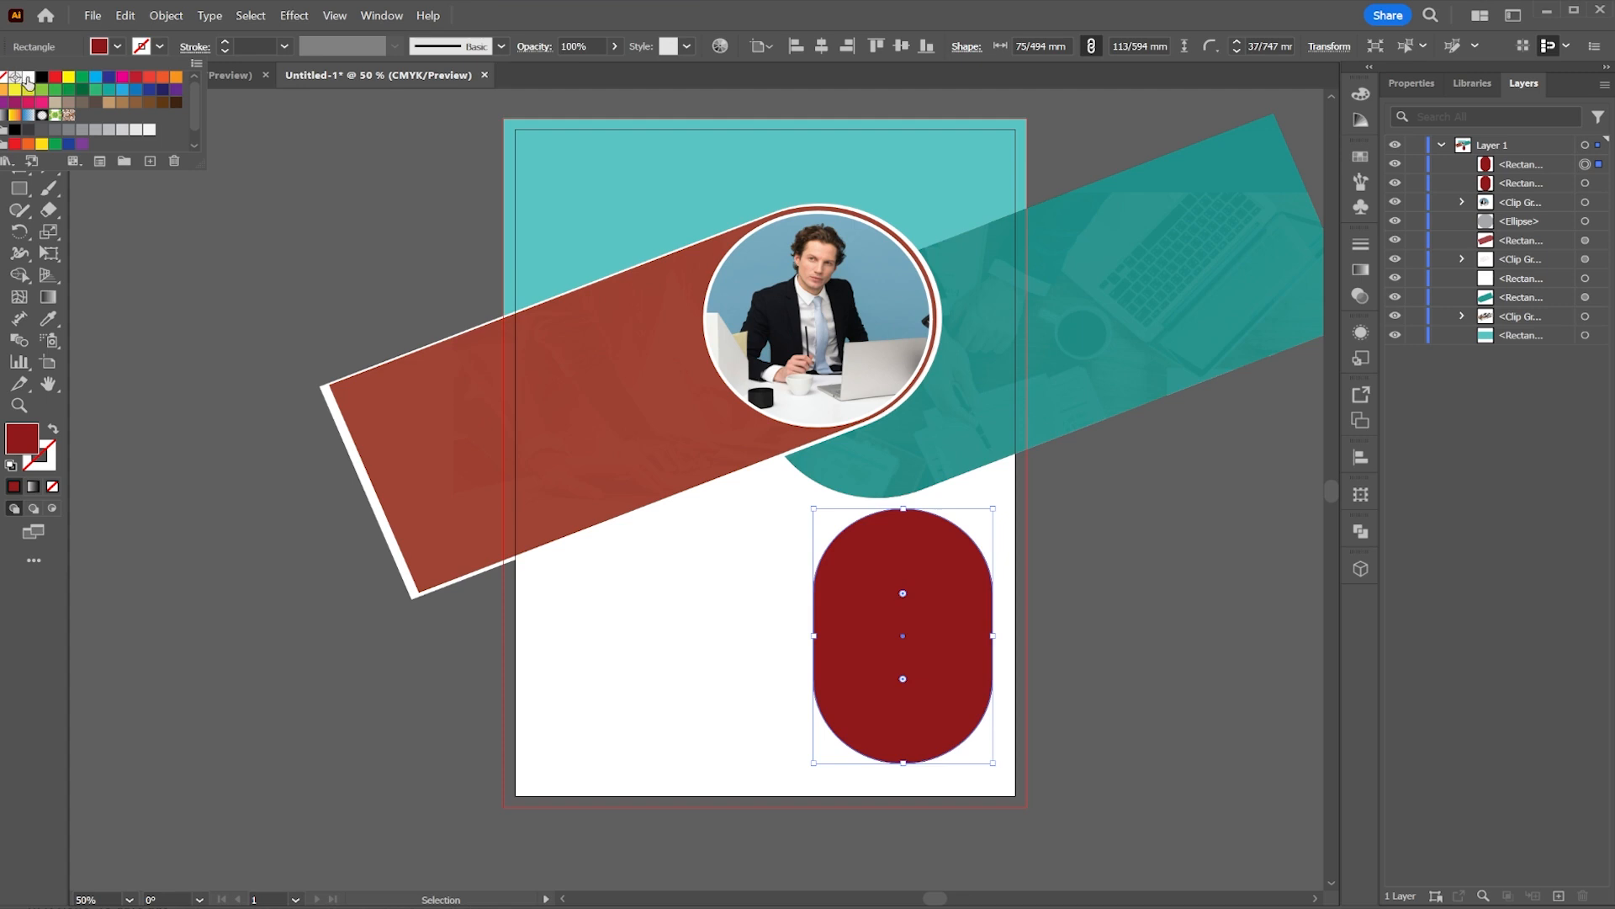
click(28, 77)
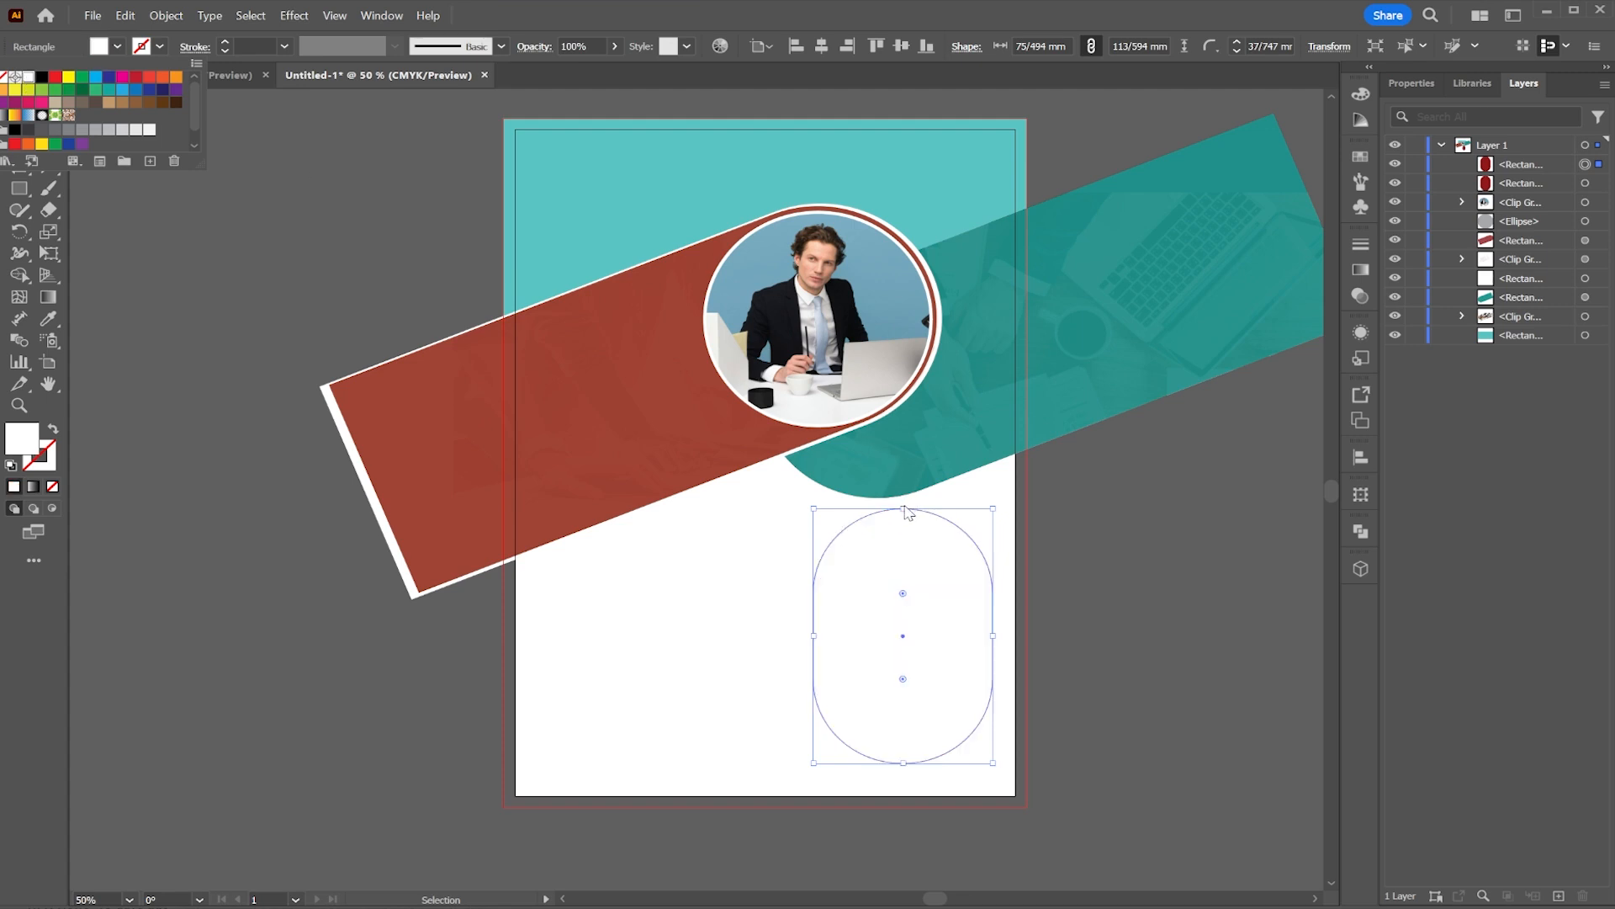
drag(904, 510, 904, 514)
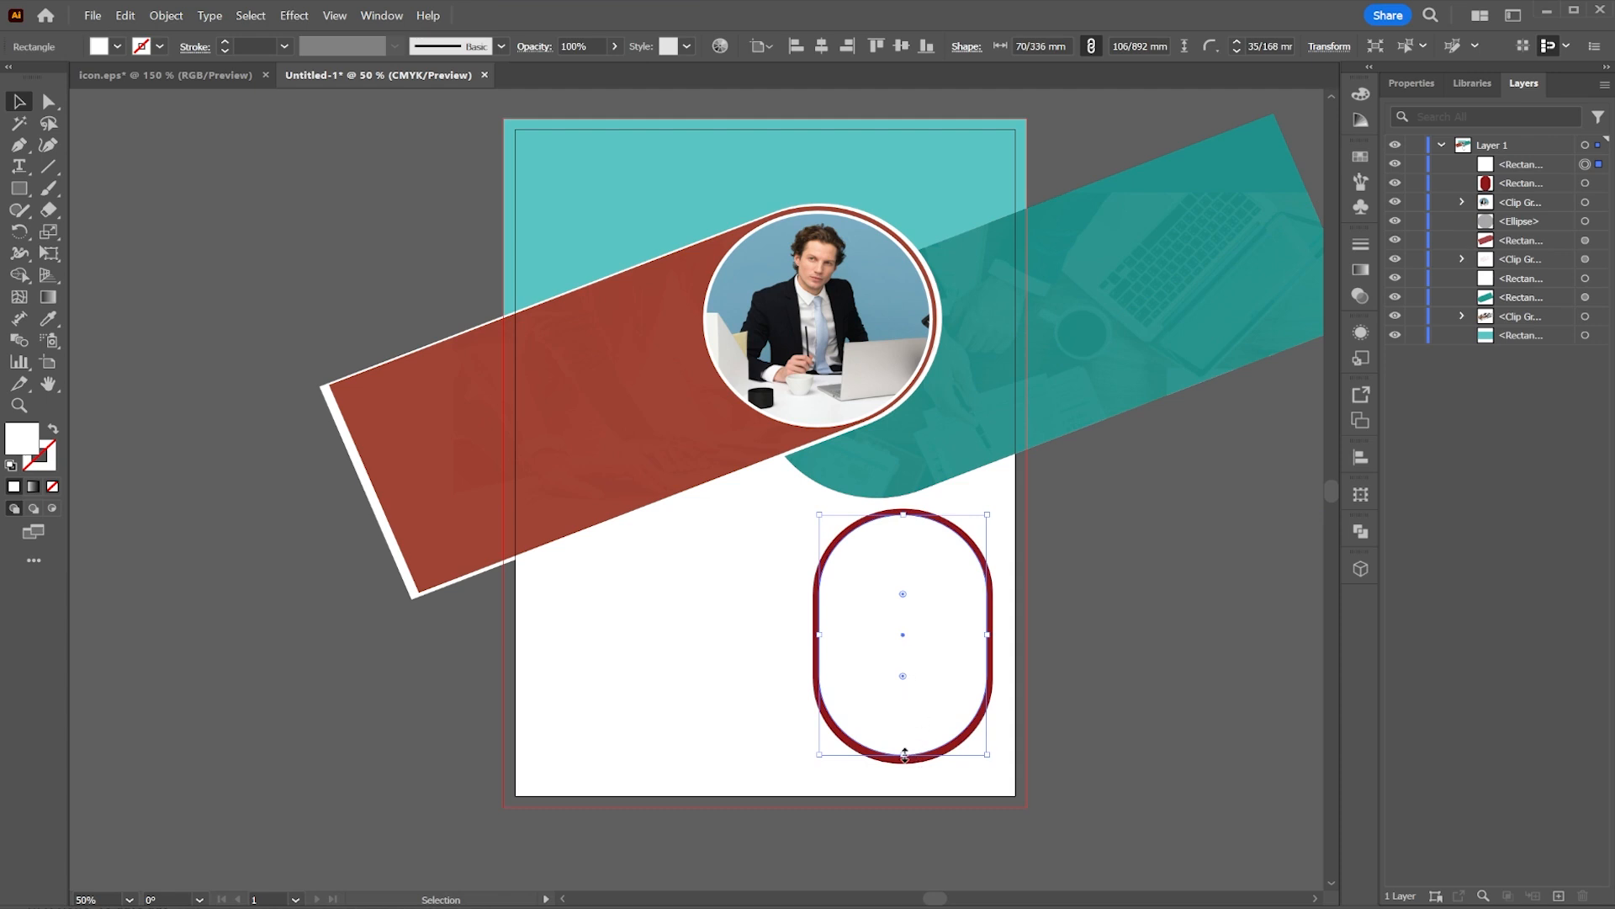
drag(904, 755, 905, 760)
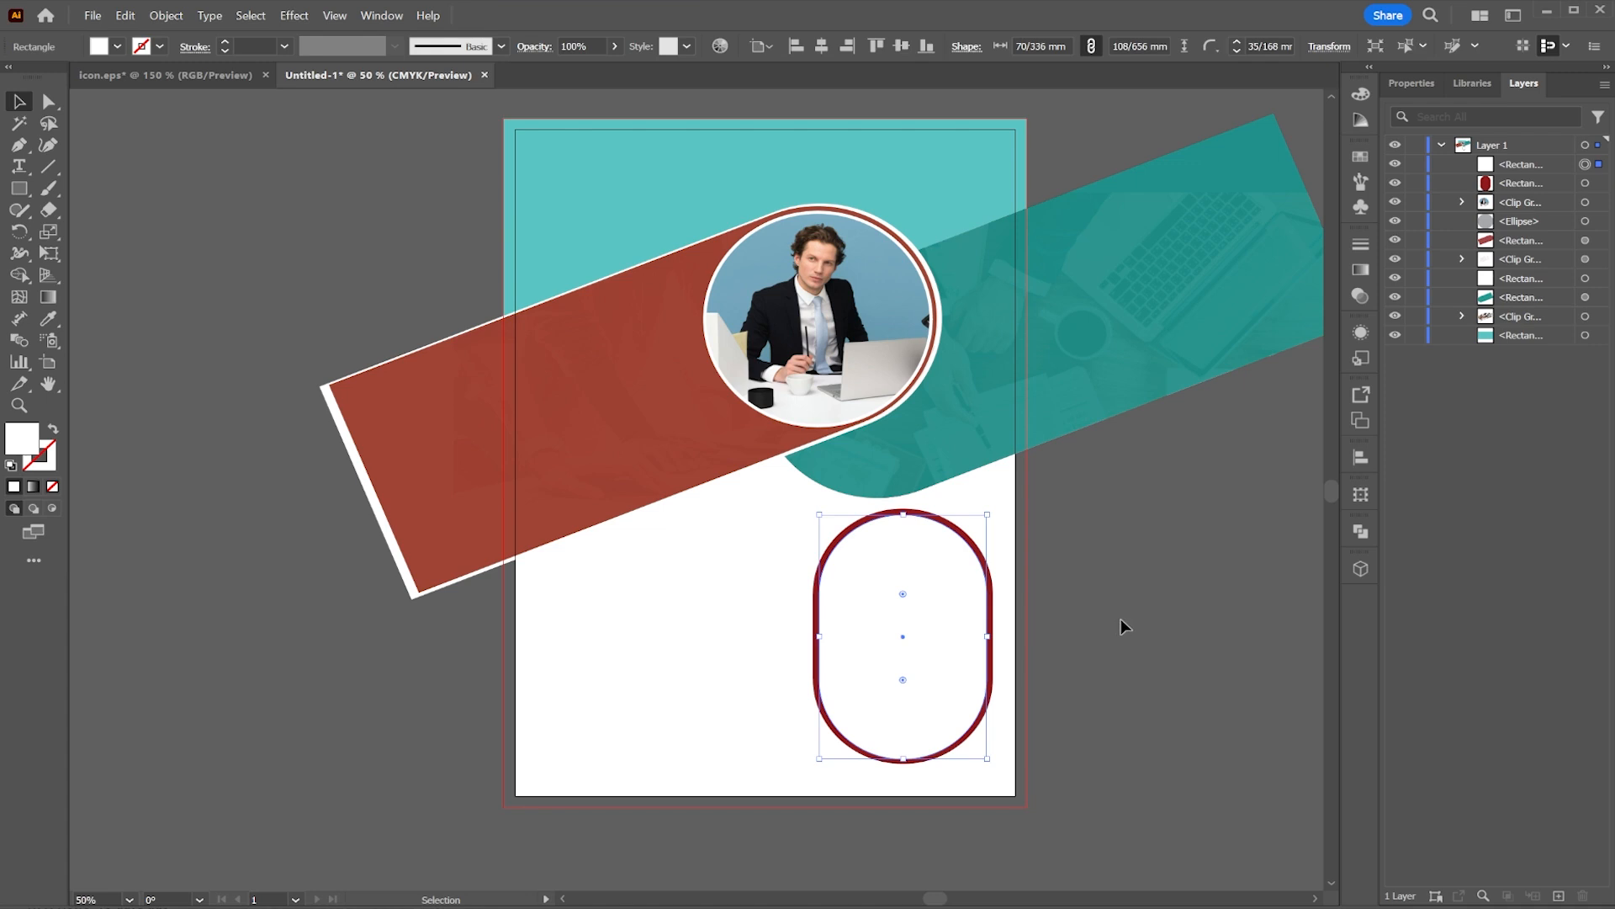
Step: Nudge the white pill up slightly inside the red ring
click(1090, 629)
click(934, 623)
key(Up)
key(Up)
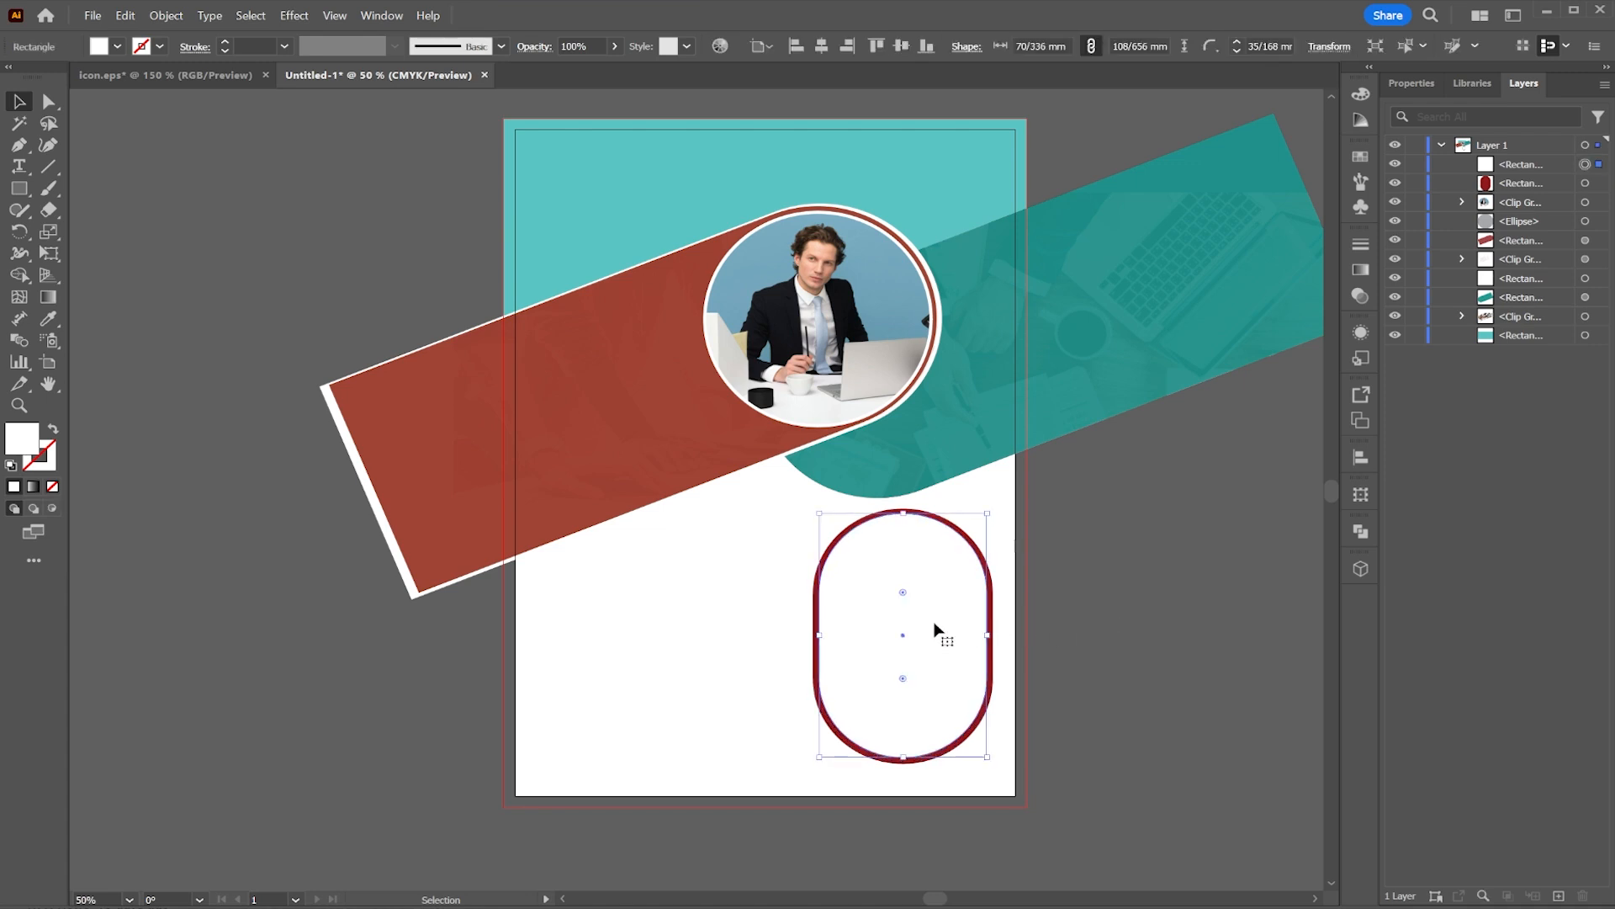
click(1171, 575)
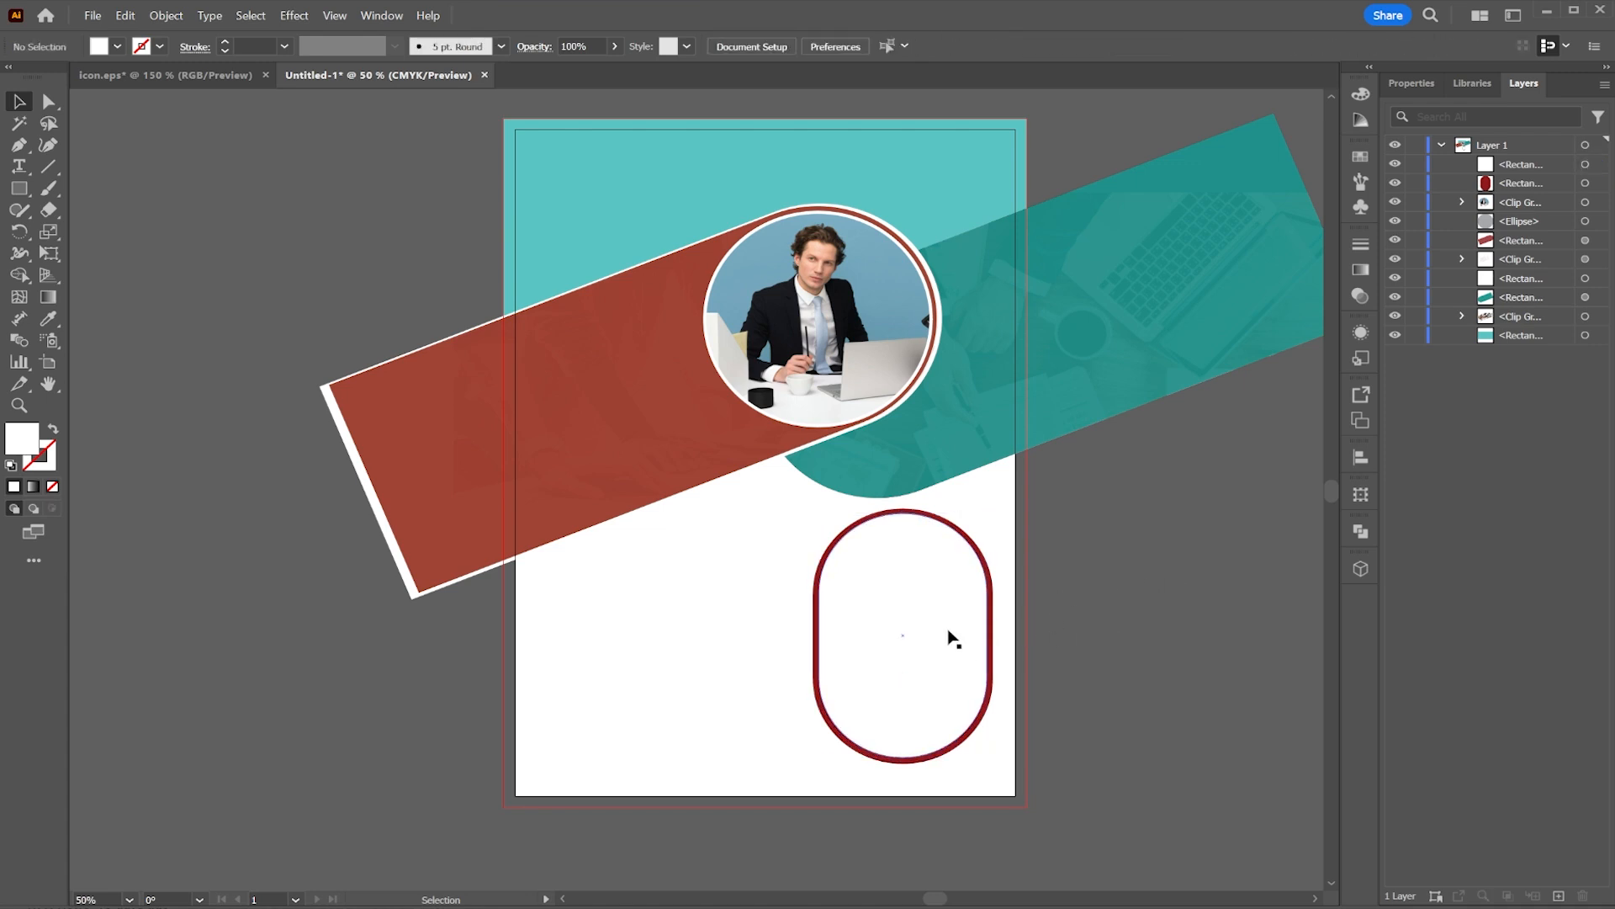
Step: Draw a white rectangle about 80 × 53 mm across the middle of the pill shape and select the white pill
key(m)
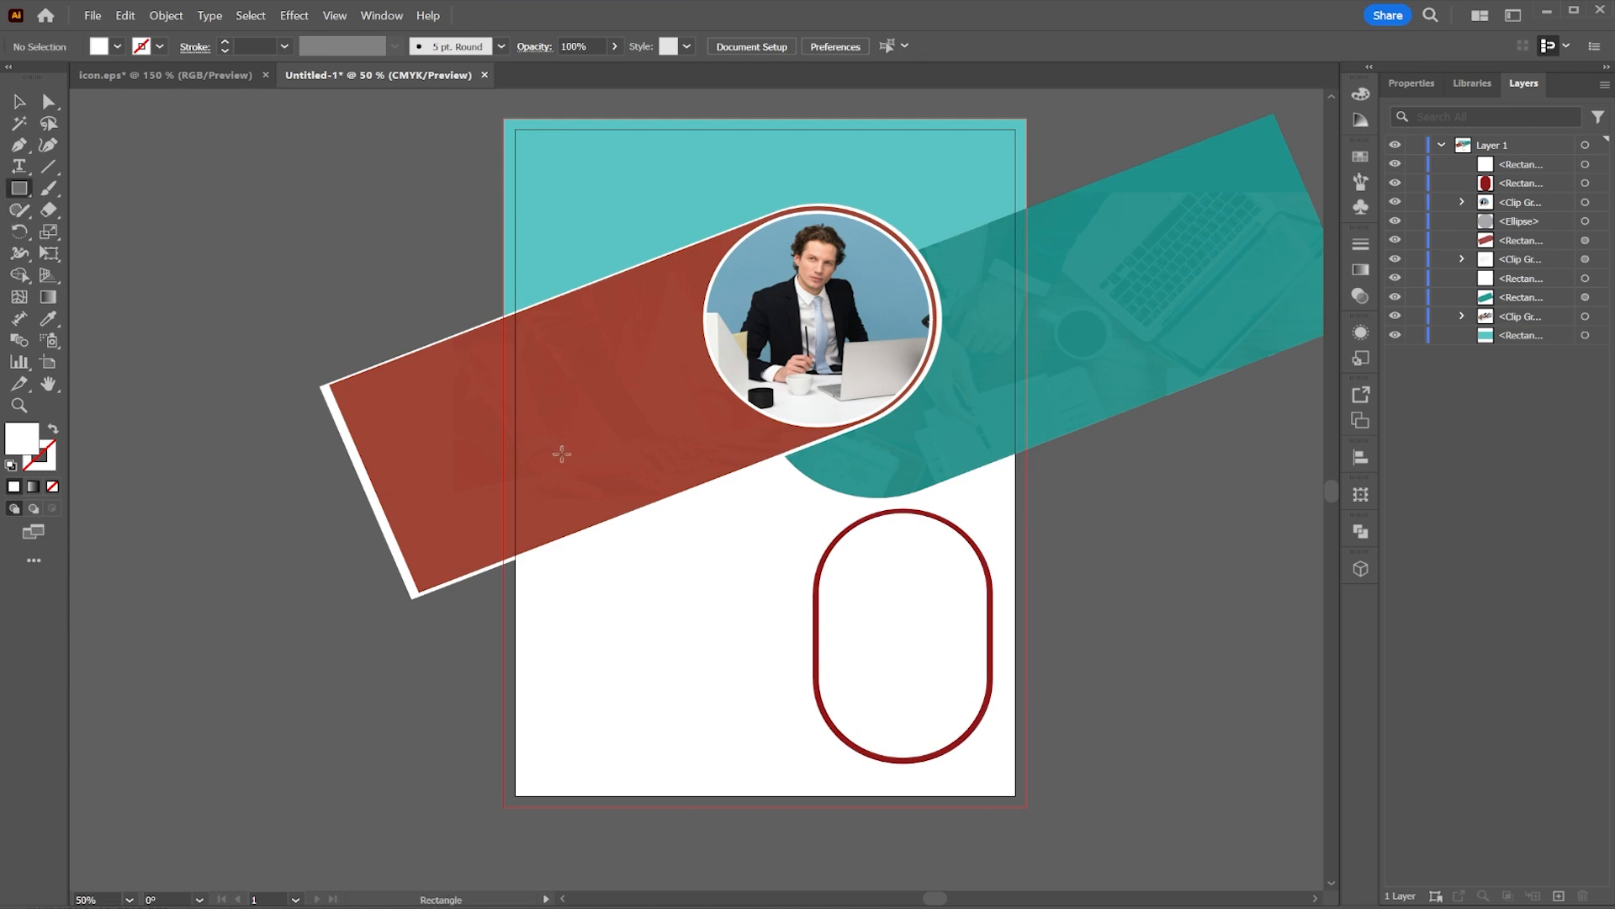
scroll(1005, 644, up, 3)
drag(775, 516, 945, 351)
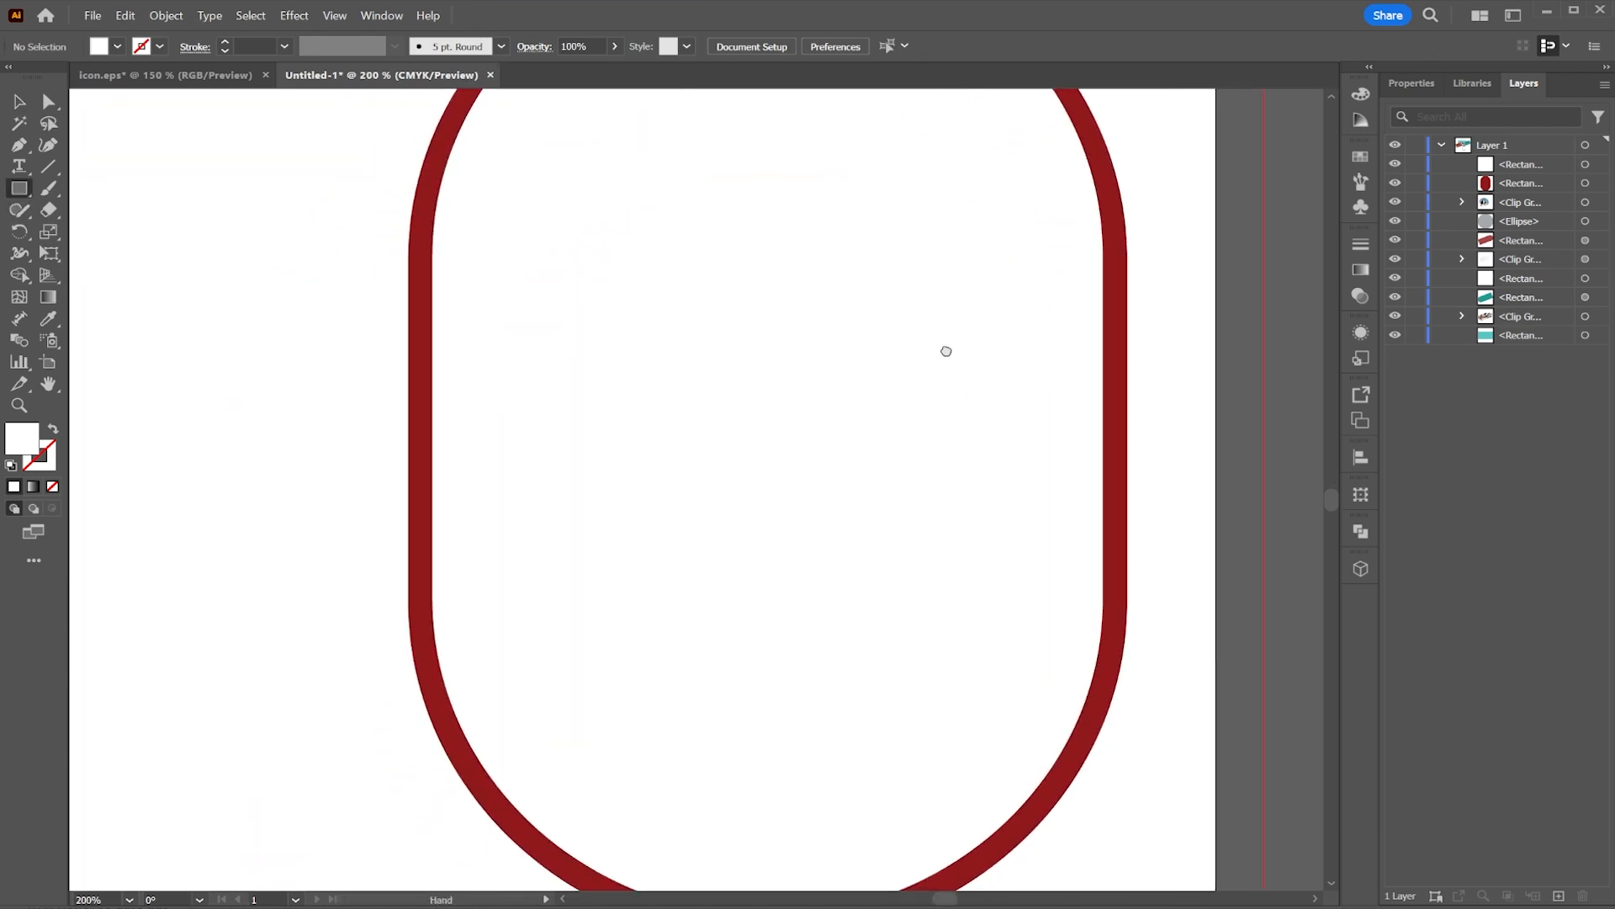
drag(1140, 213, 375, 683)
drag(700, 471, 670, 538)
click(18, 101)
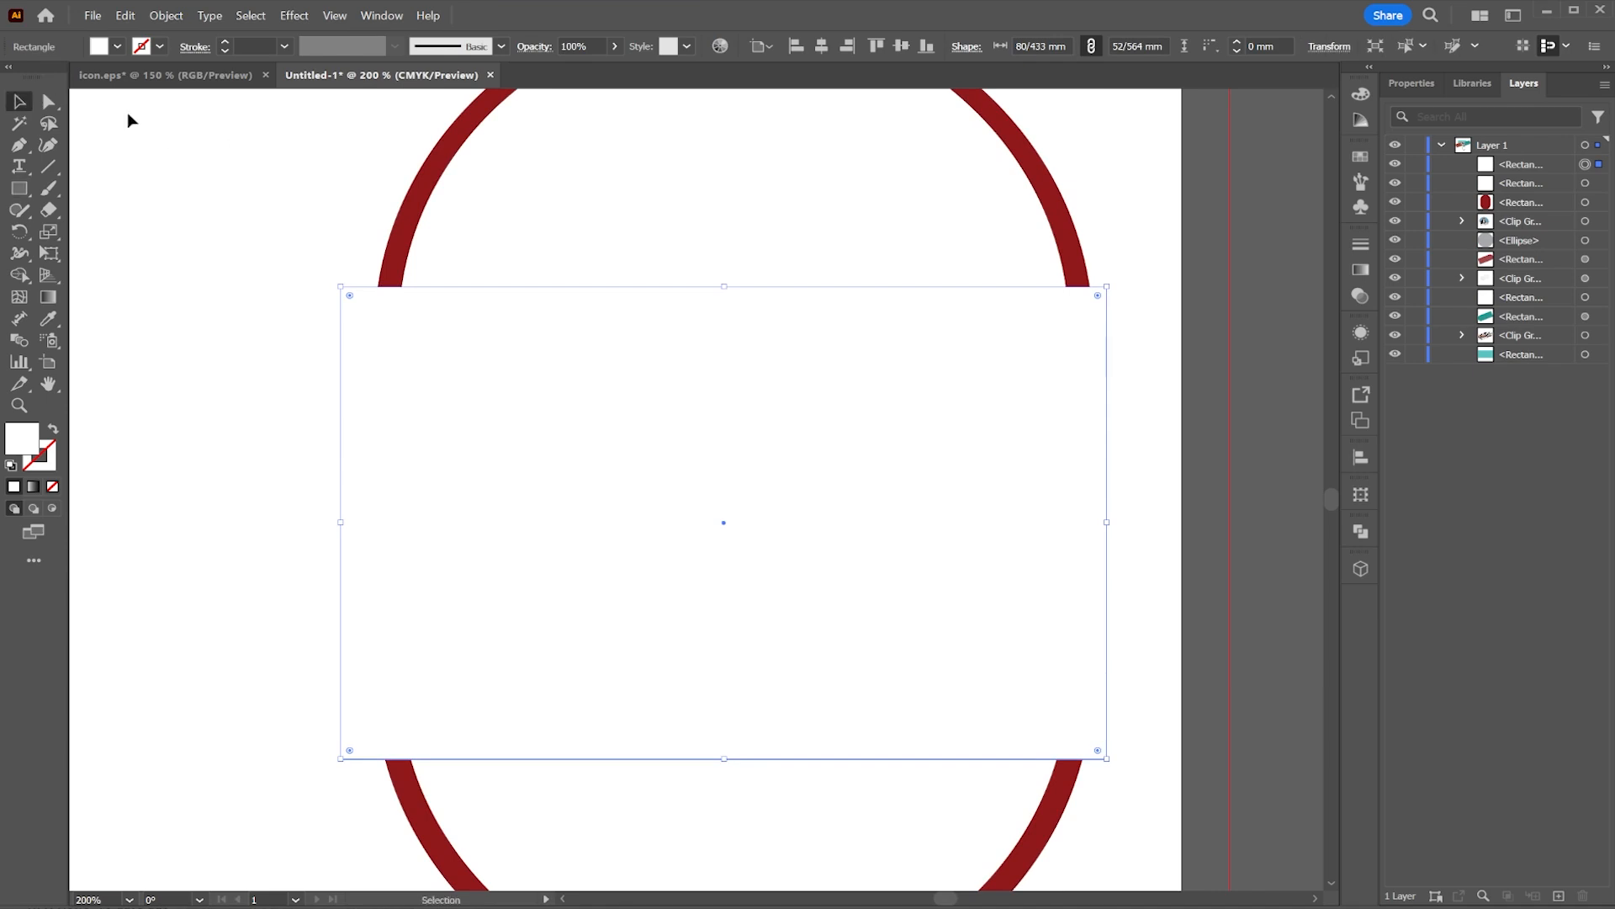
click(588, 165)
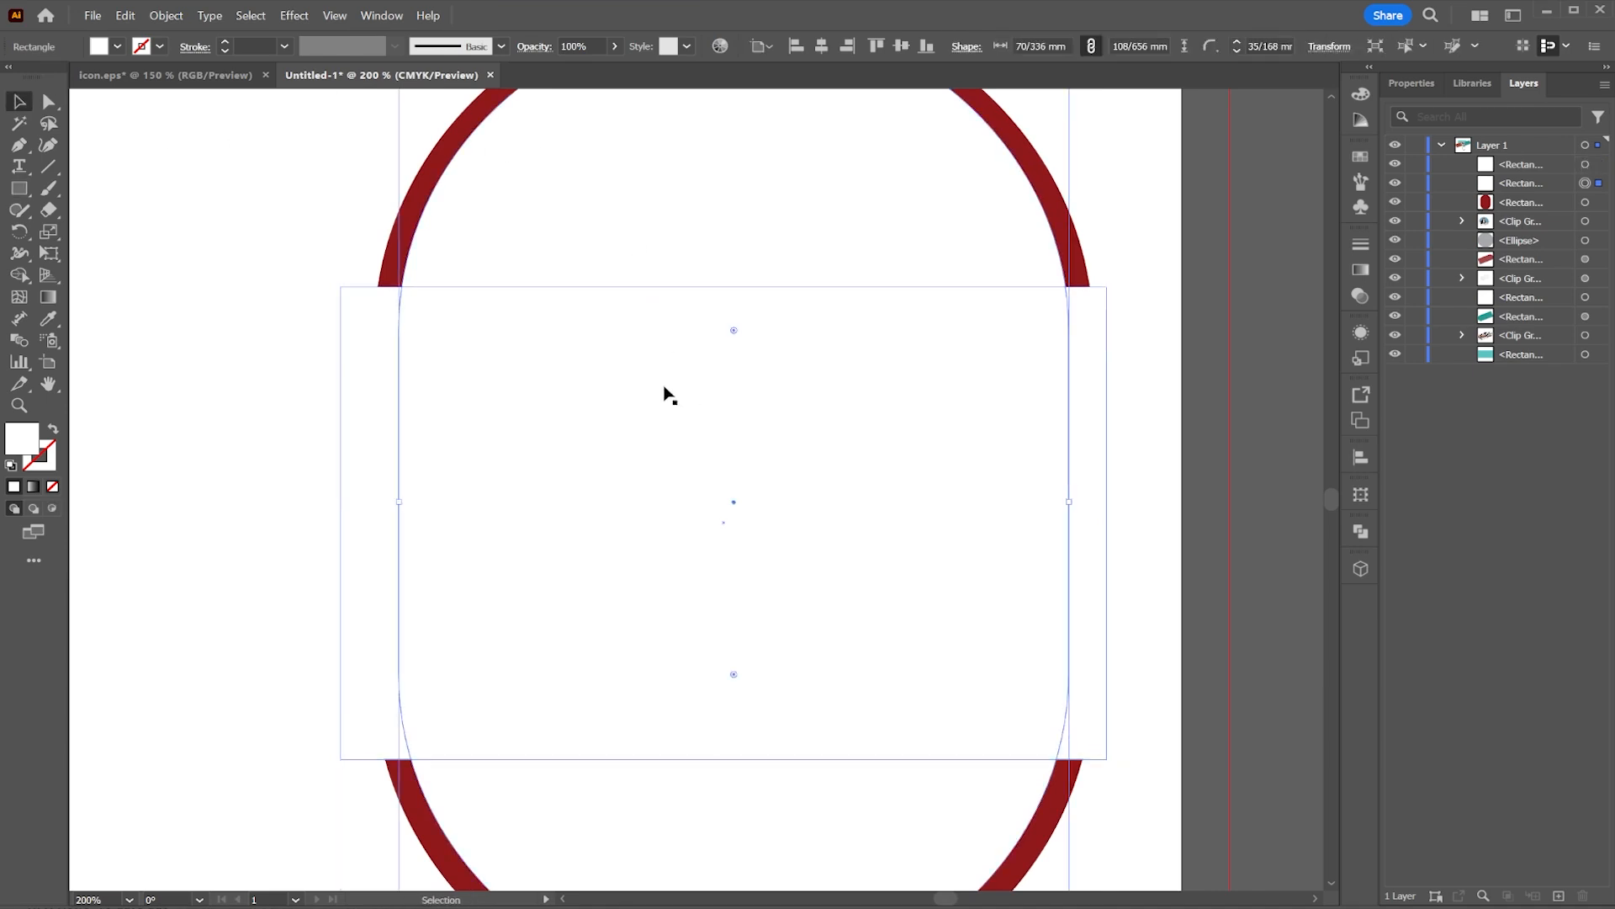
Step: Align the white rectangle with the white pill on their centres and unite the two into one shape with Pathfinder
shift+click(360, 430)
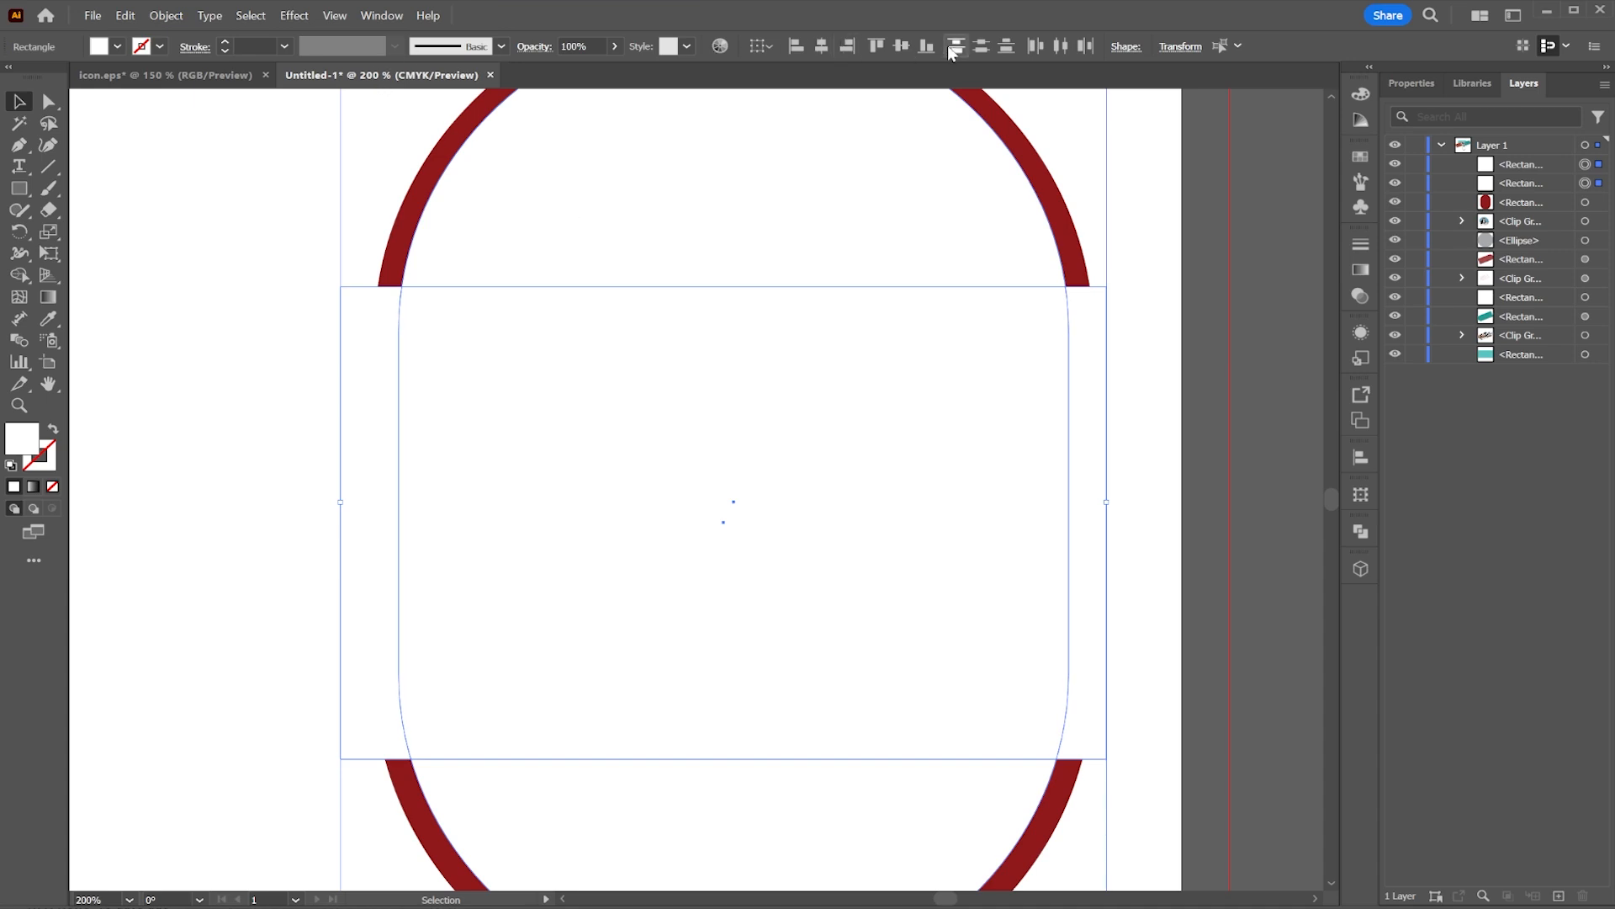
click(980, 47)
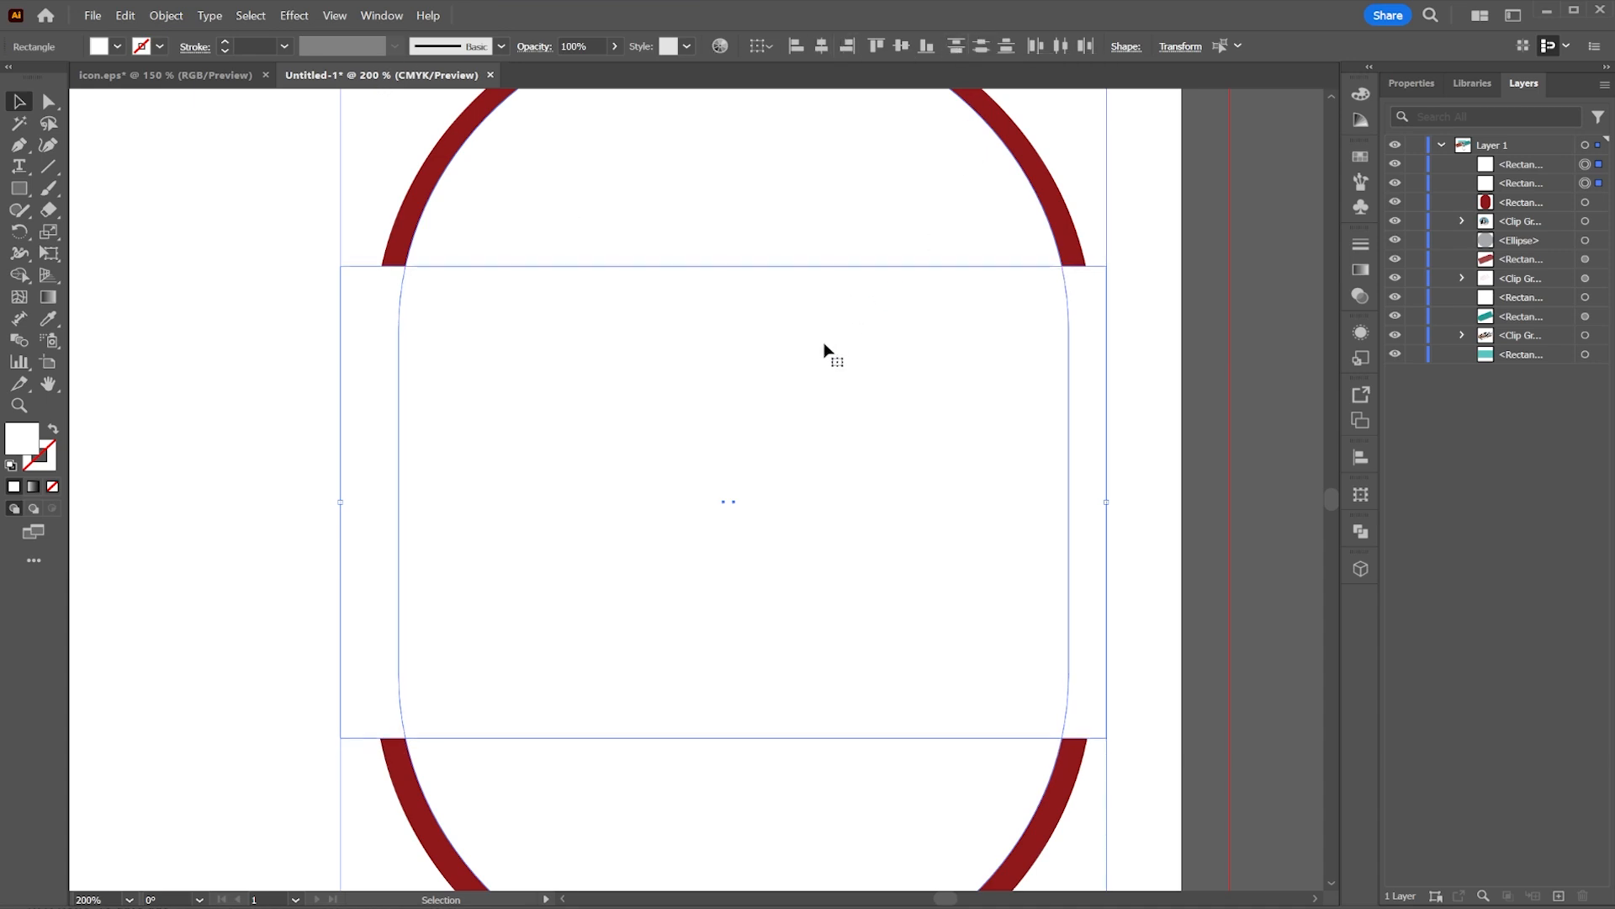
click(195, 379)
click(577, 408)
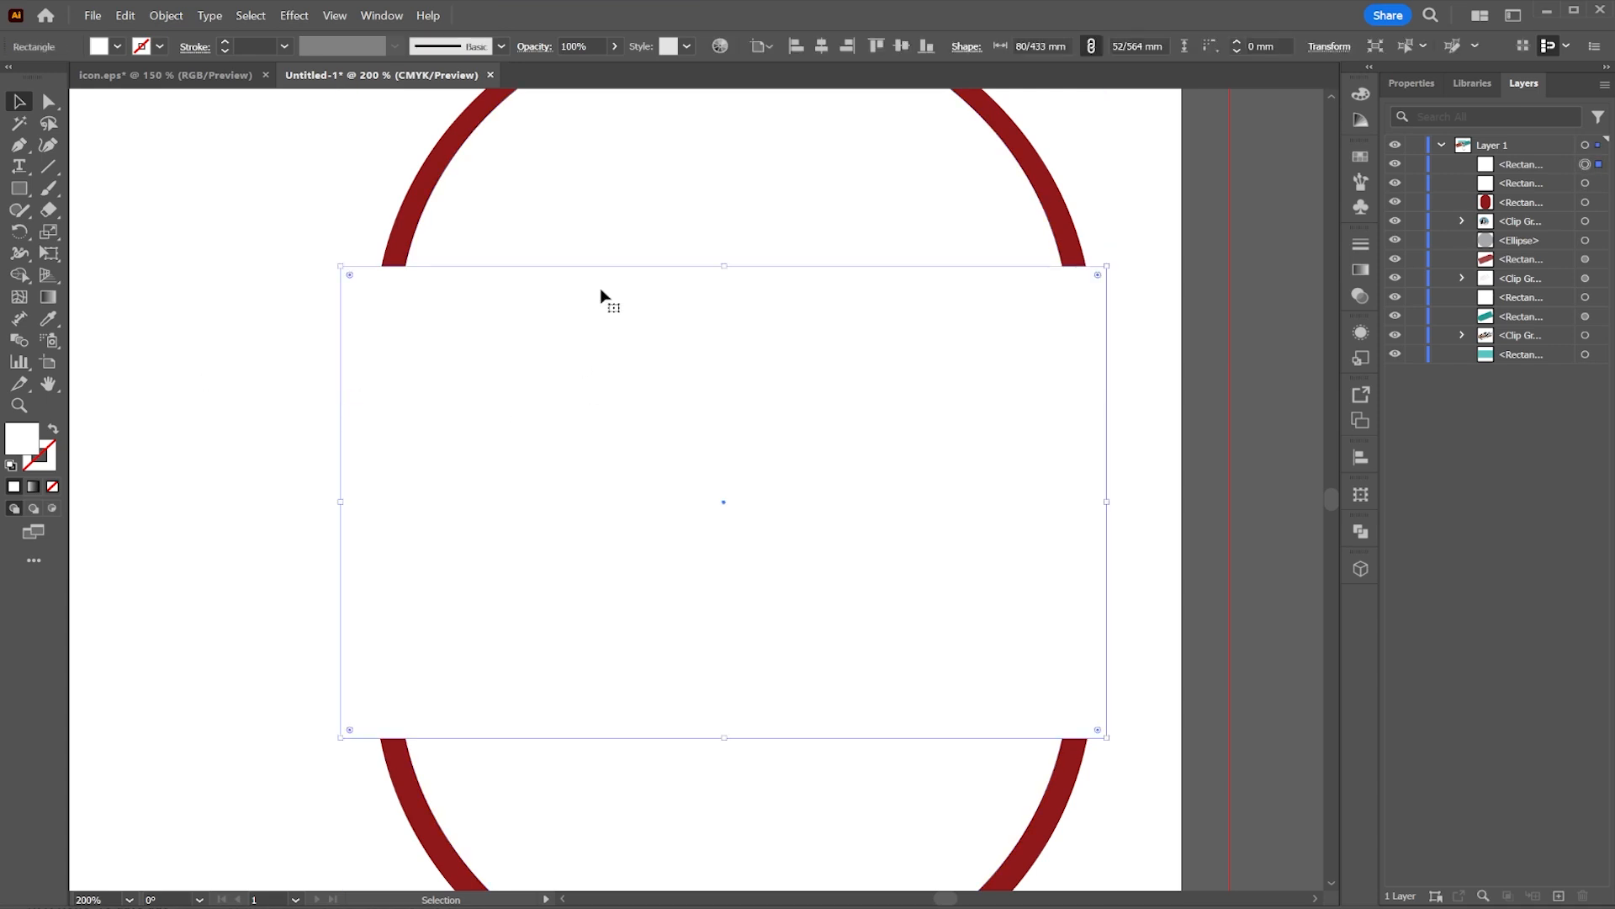
shift+click(650, 200)
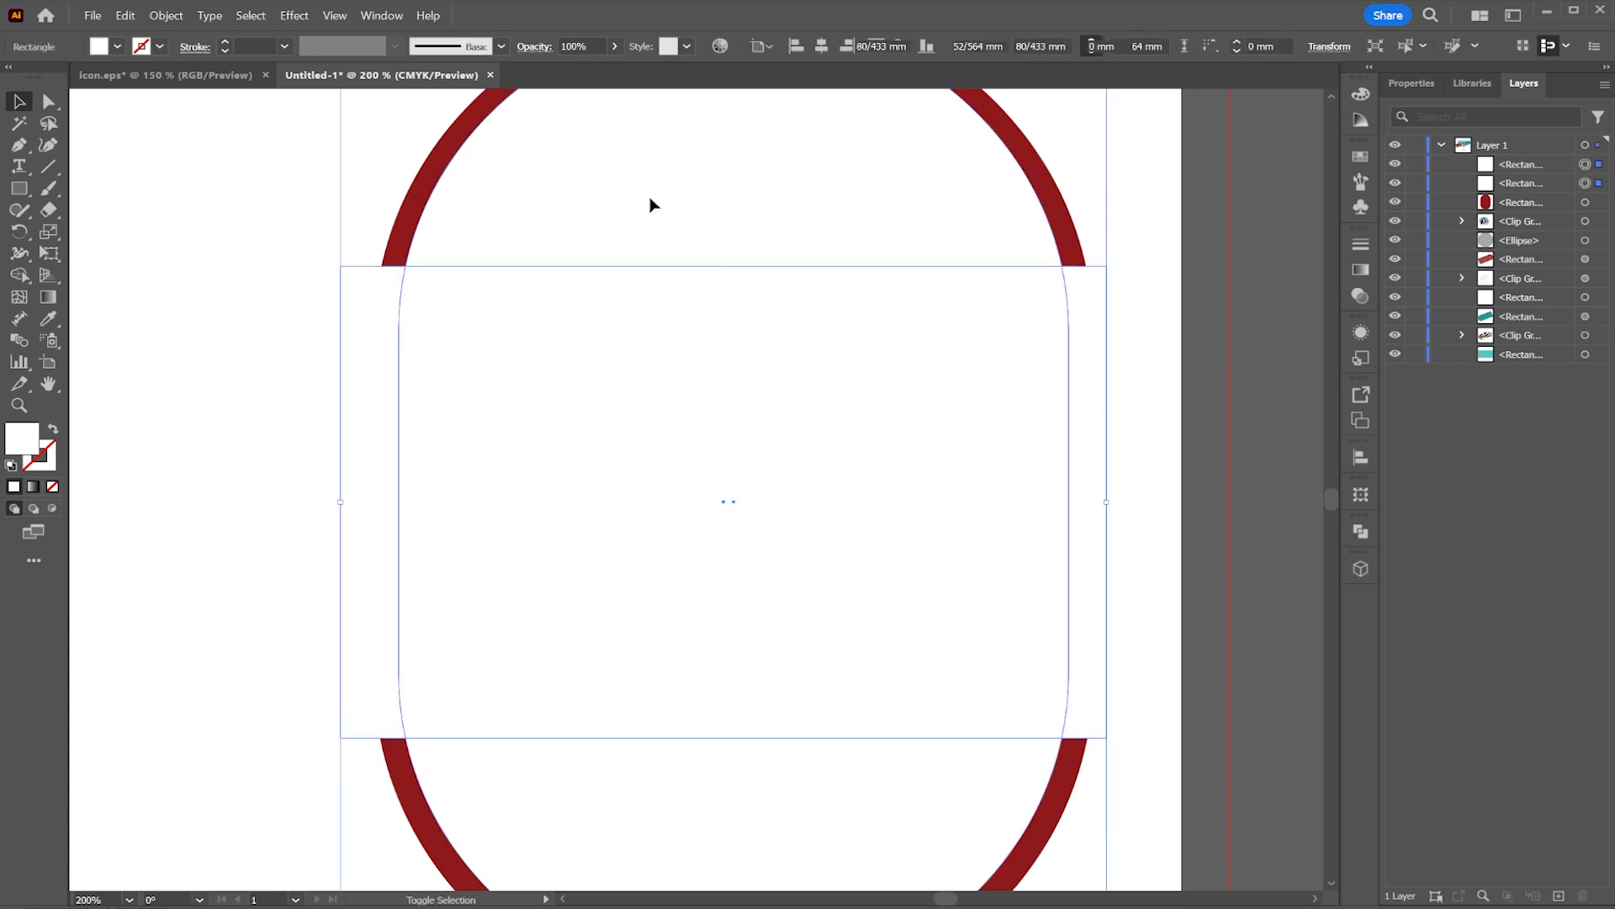
click(1361, 531)
click(1136, 571)
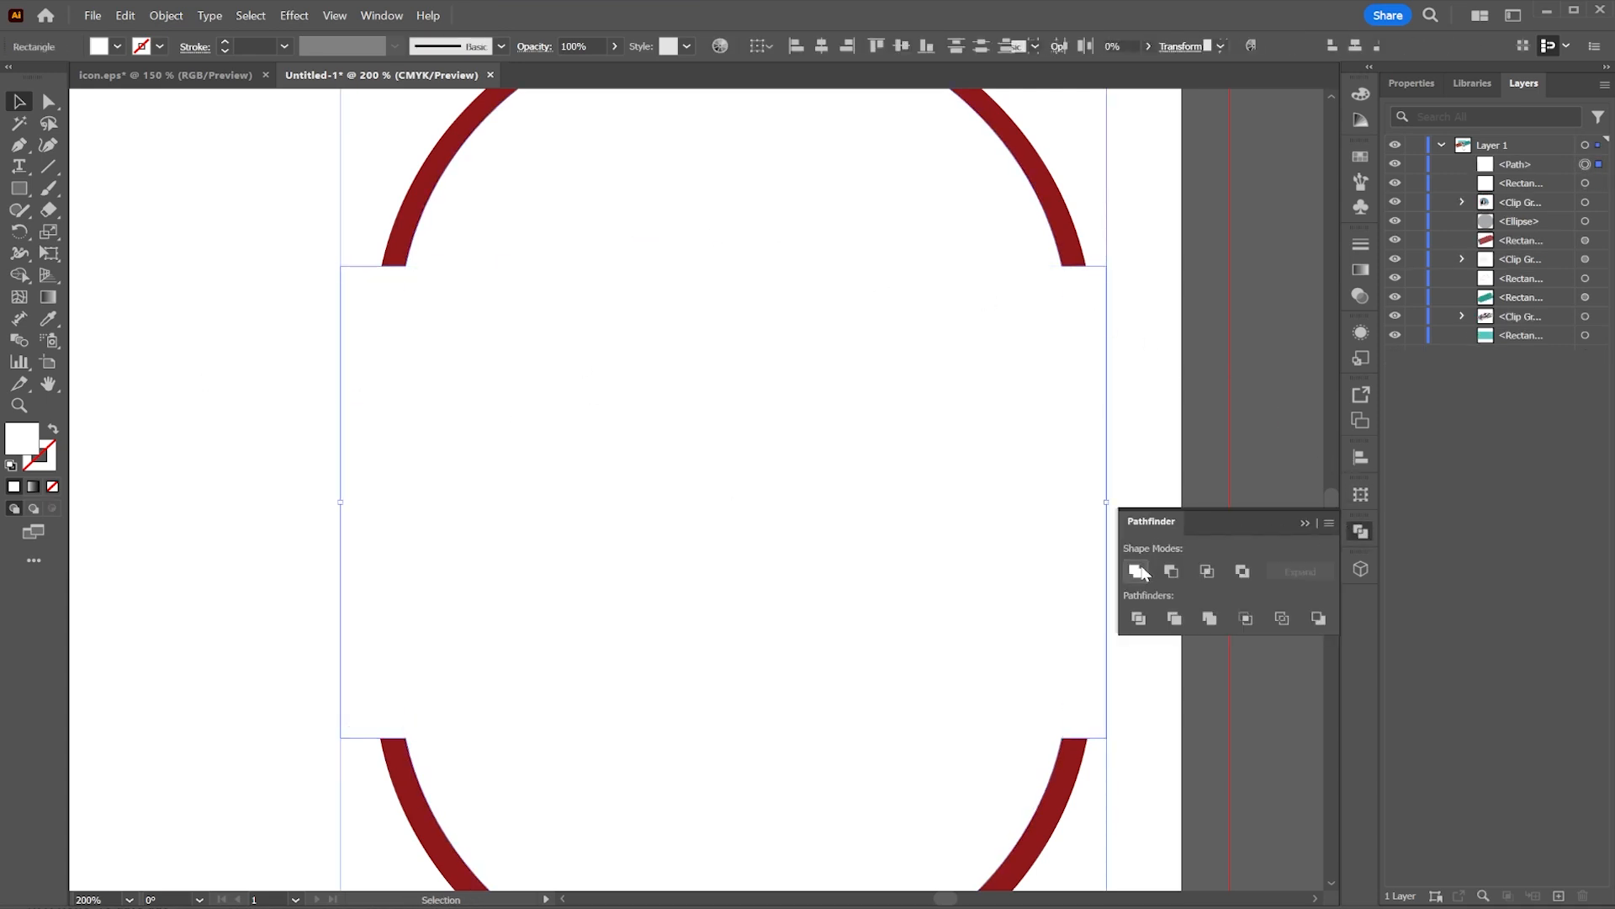
click(1248, 257)
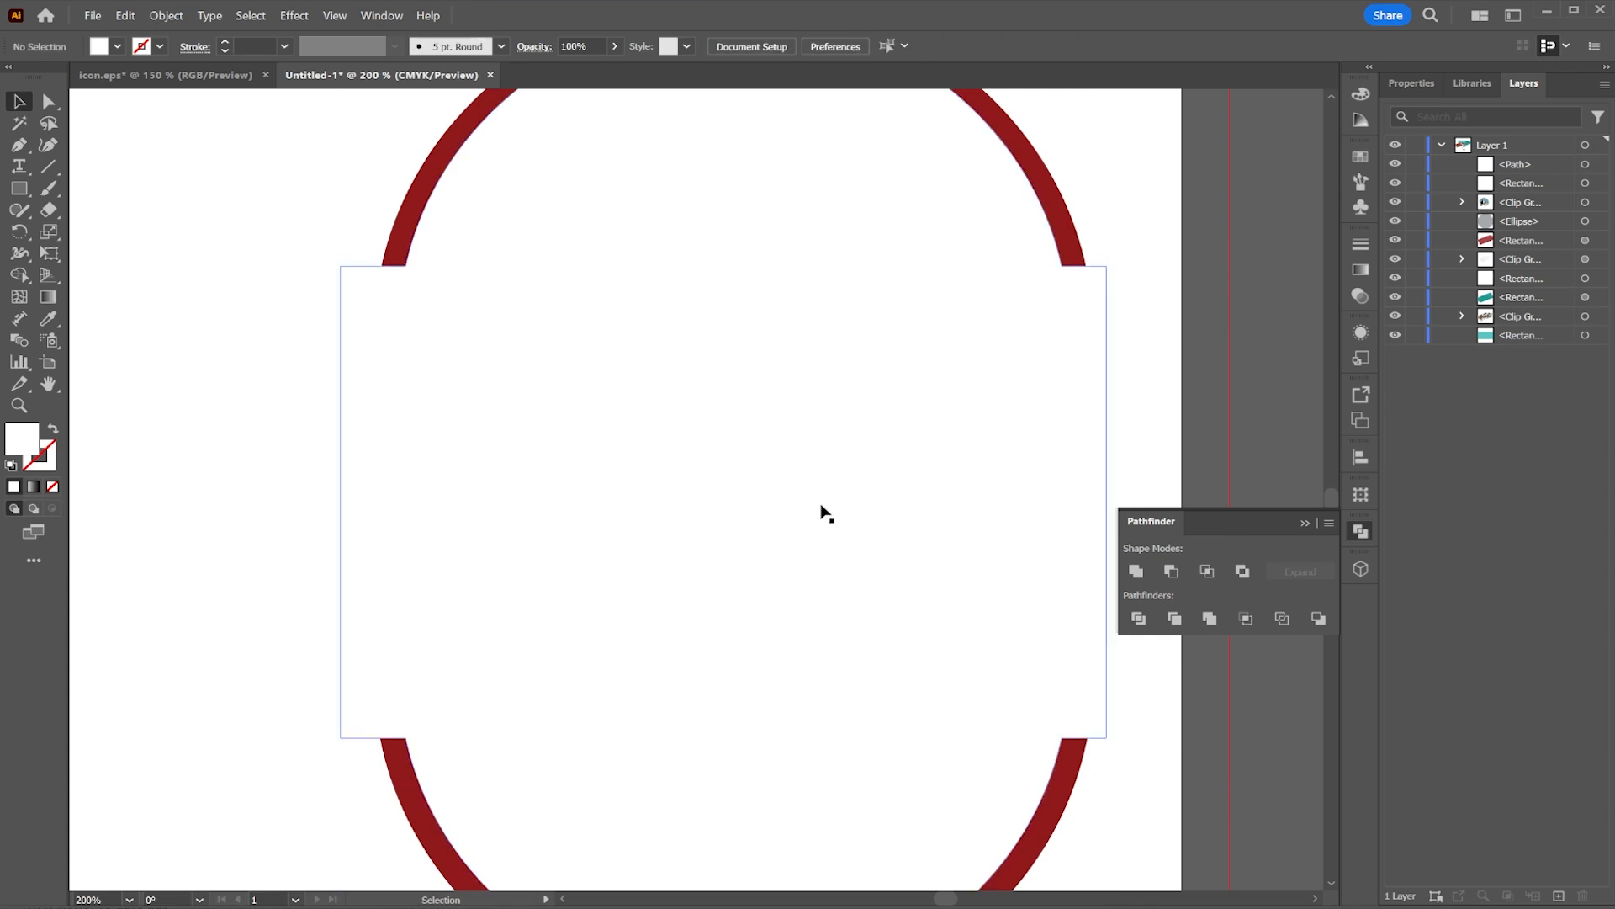
Step: Draw a rounded pill rectangle about 91 × 35 mm near the page's lower left and fill it red
scroll(827, 513, down, 2)
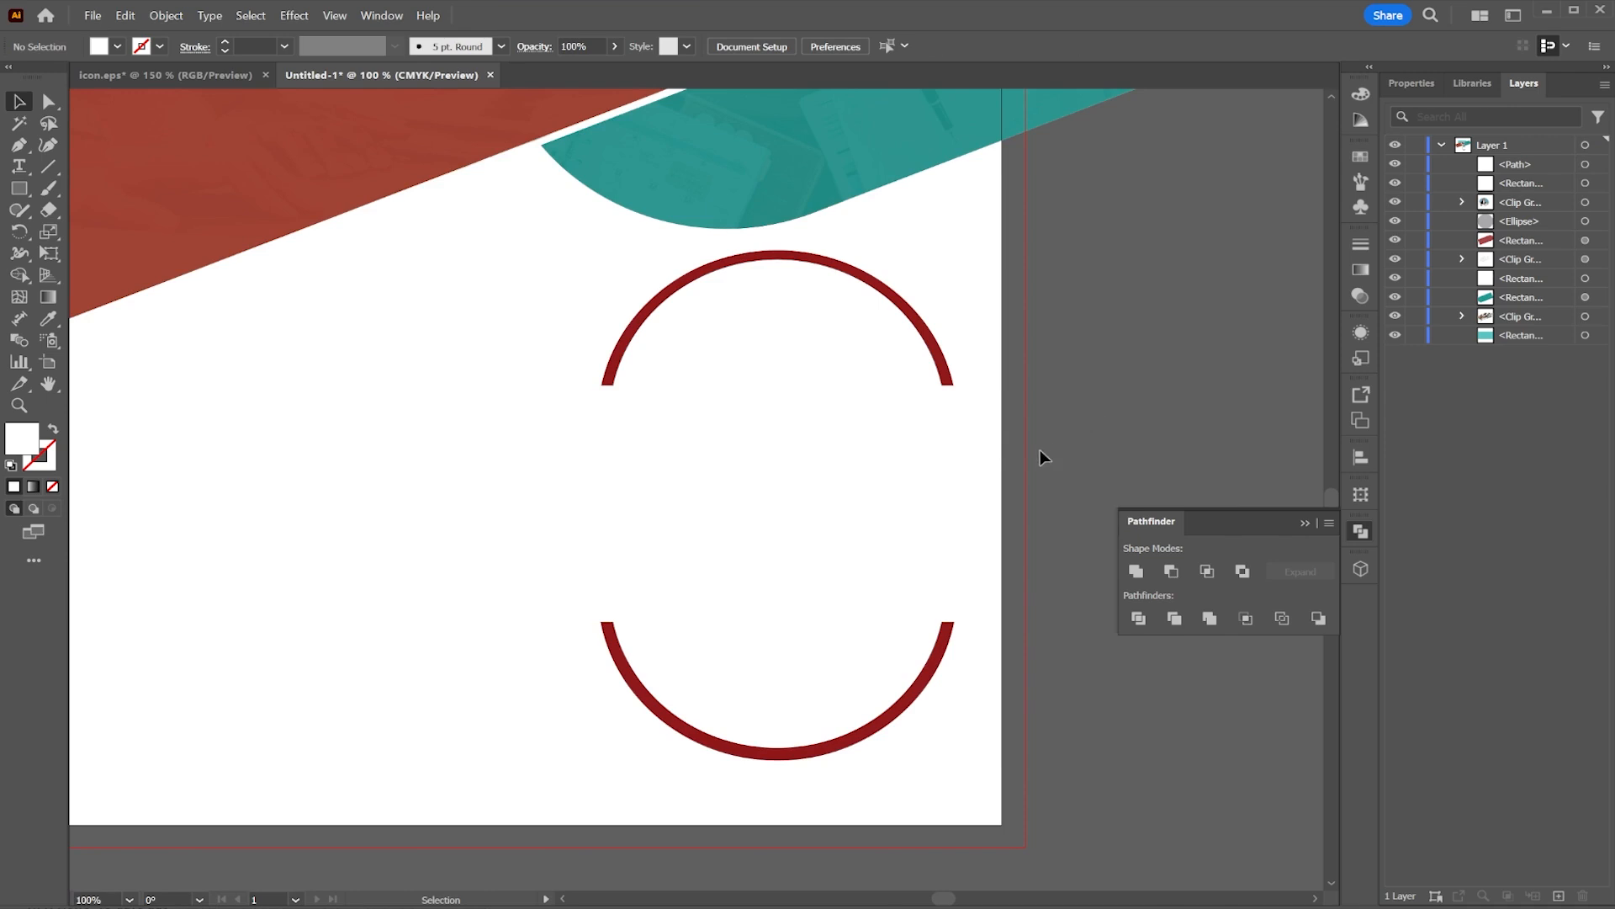
drag(408, 415, 632, 450)
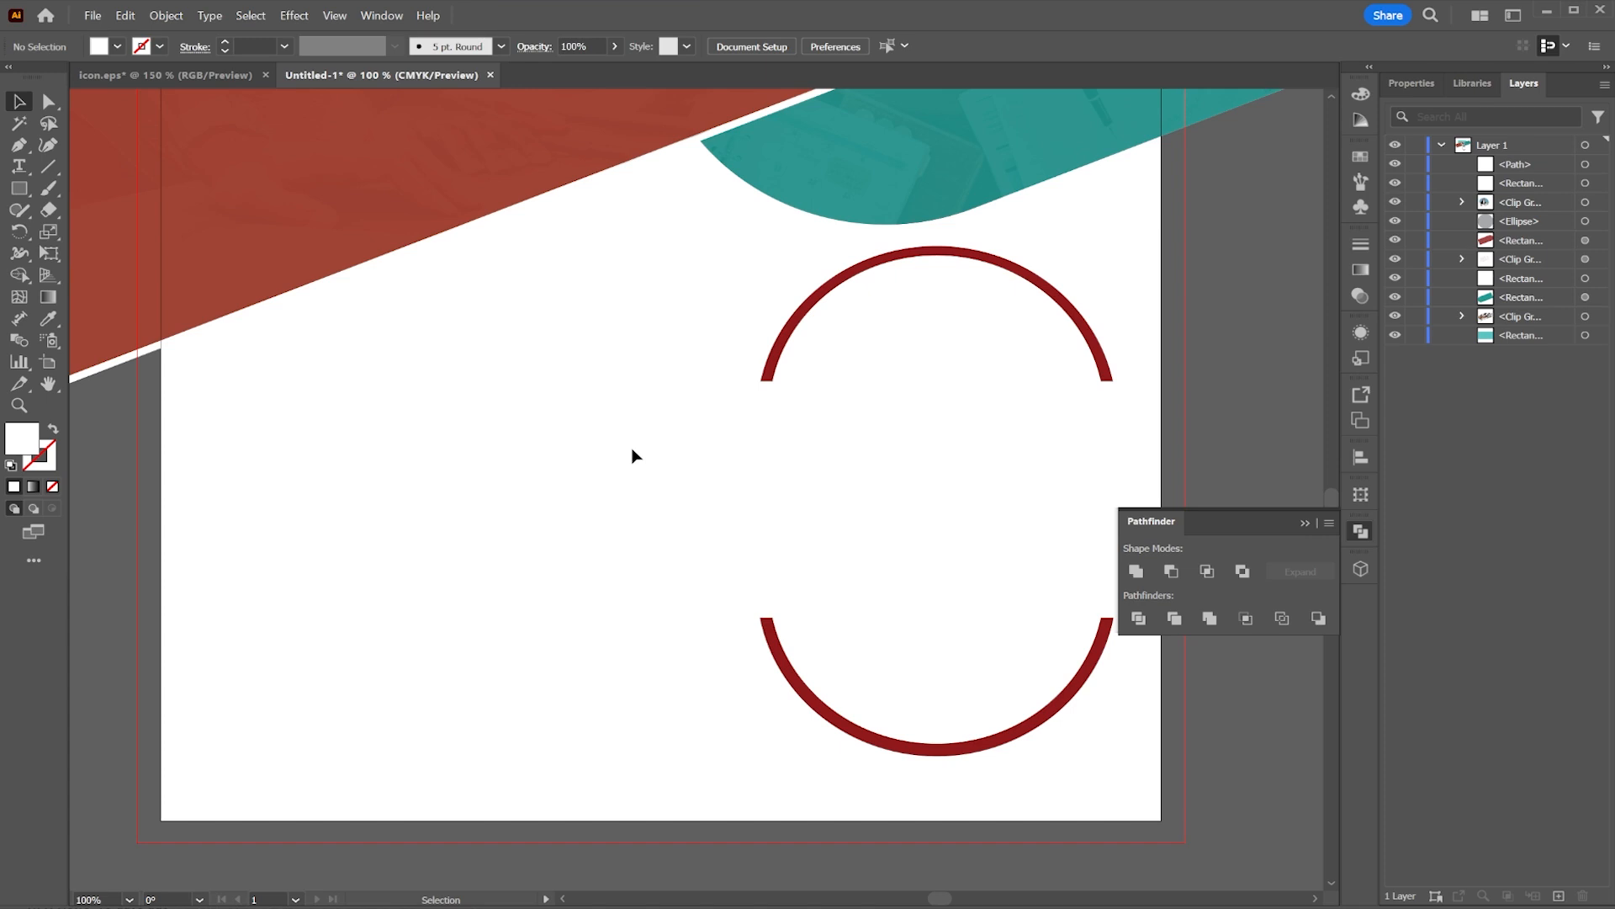
click(19, 188)
drag(639, 609, 206, 769)
drag(630, 623, 367, 732)
click(118, 47)
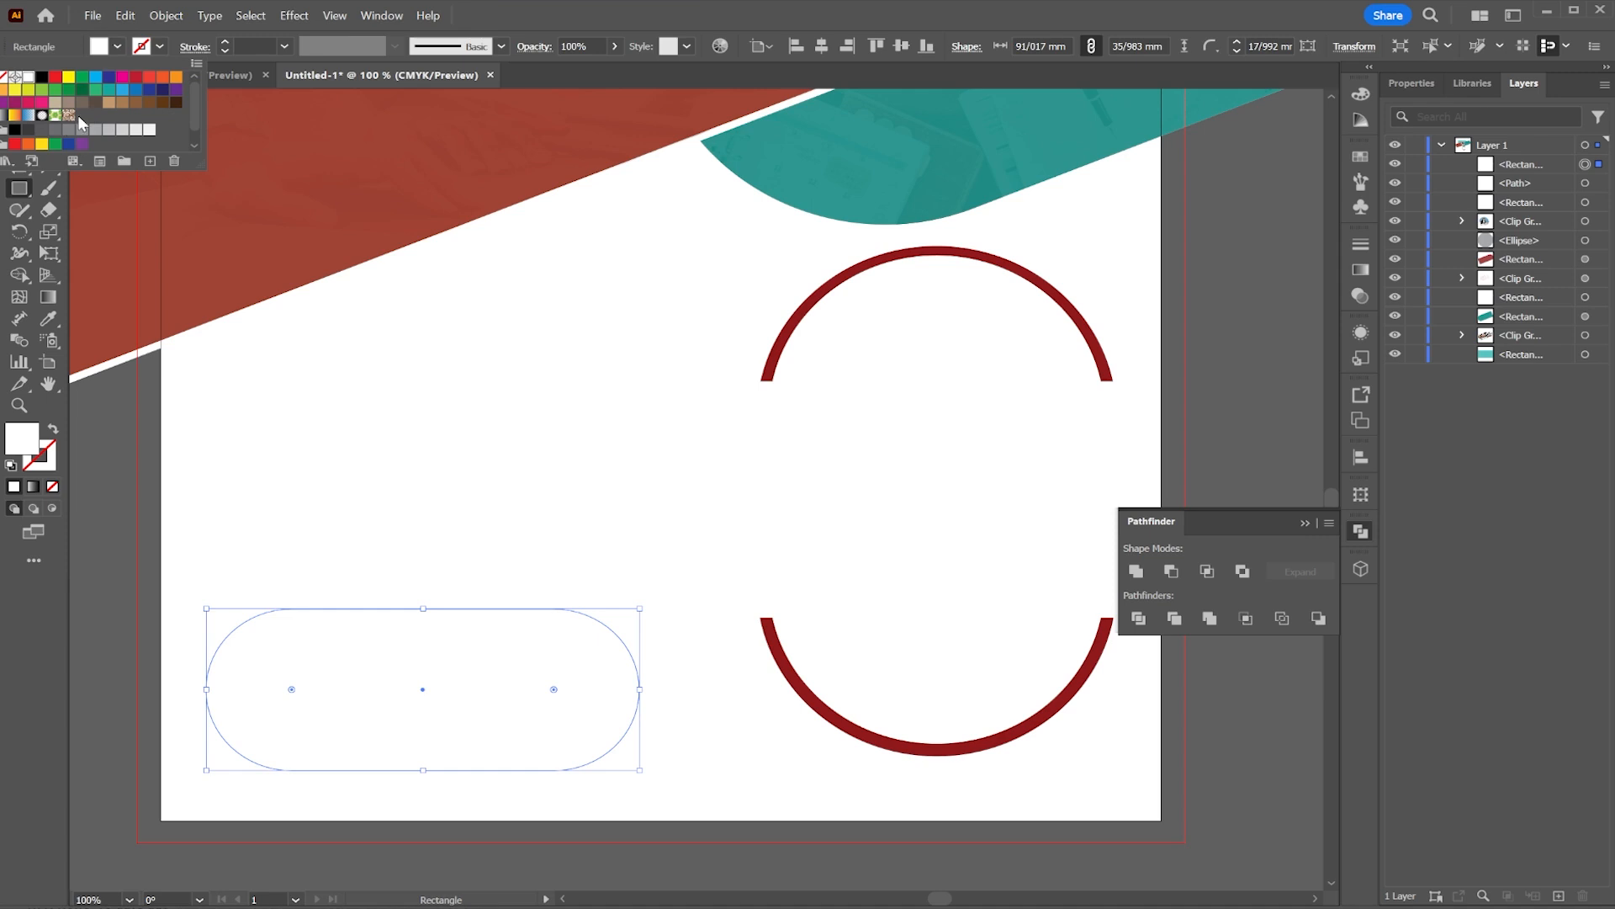
scroll(30, 145, down, 1)
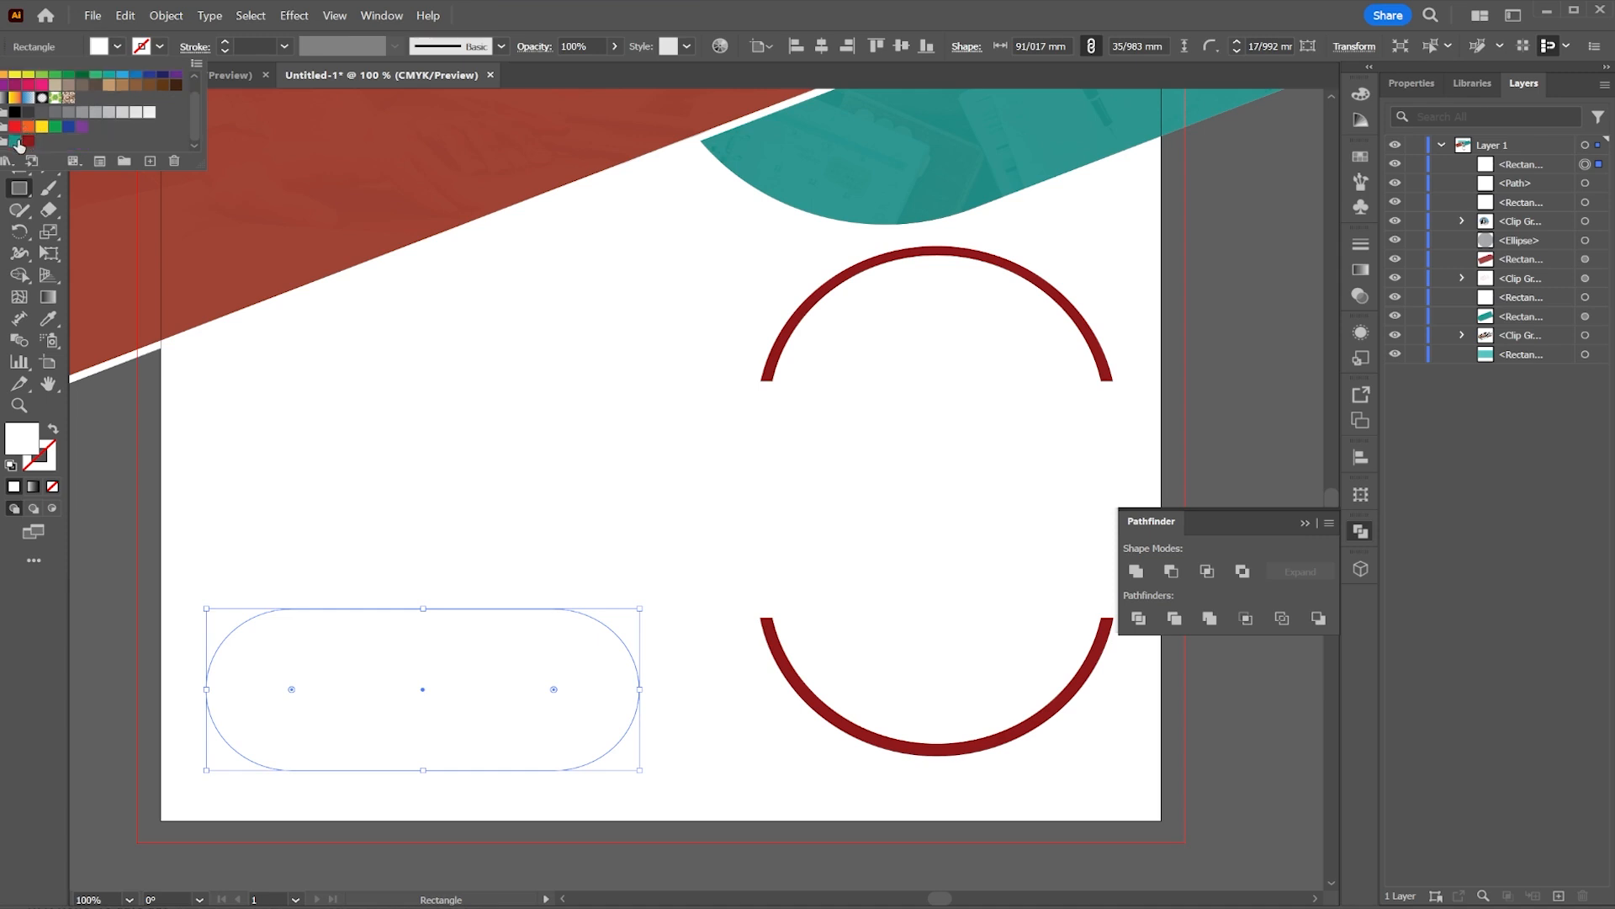
click(27, 141)
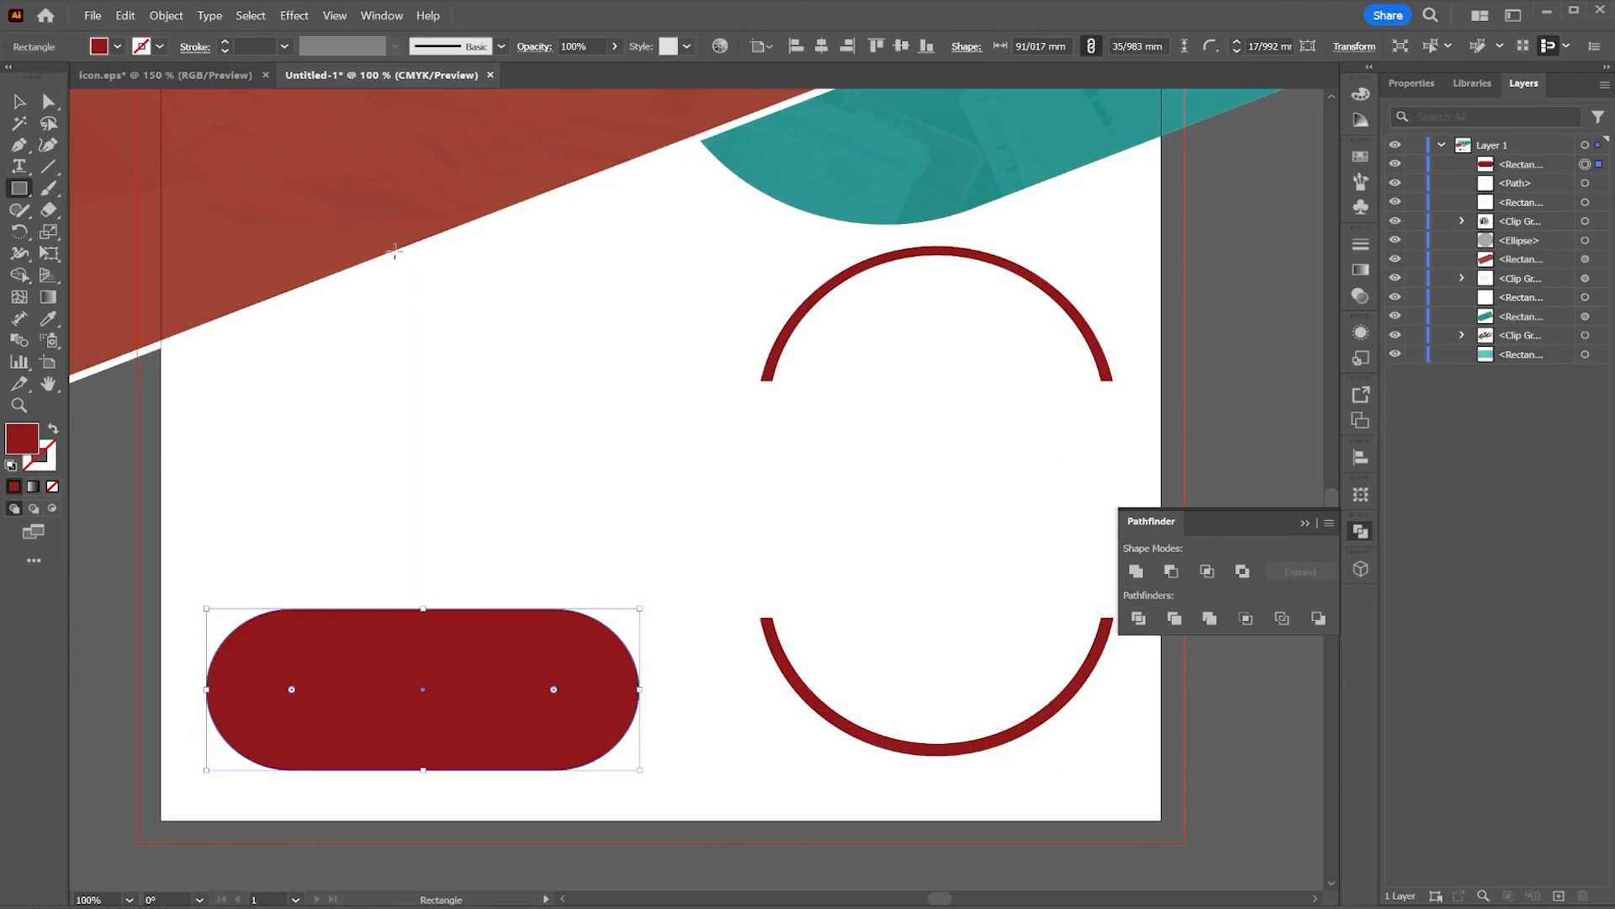
Step: Nudge the red pill slightly upward
click(18, 101)
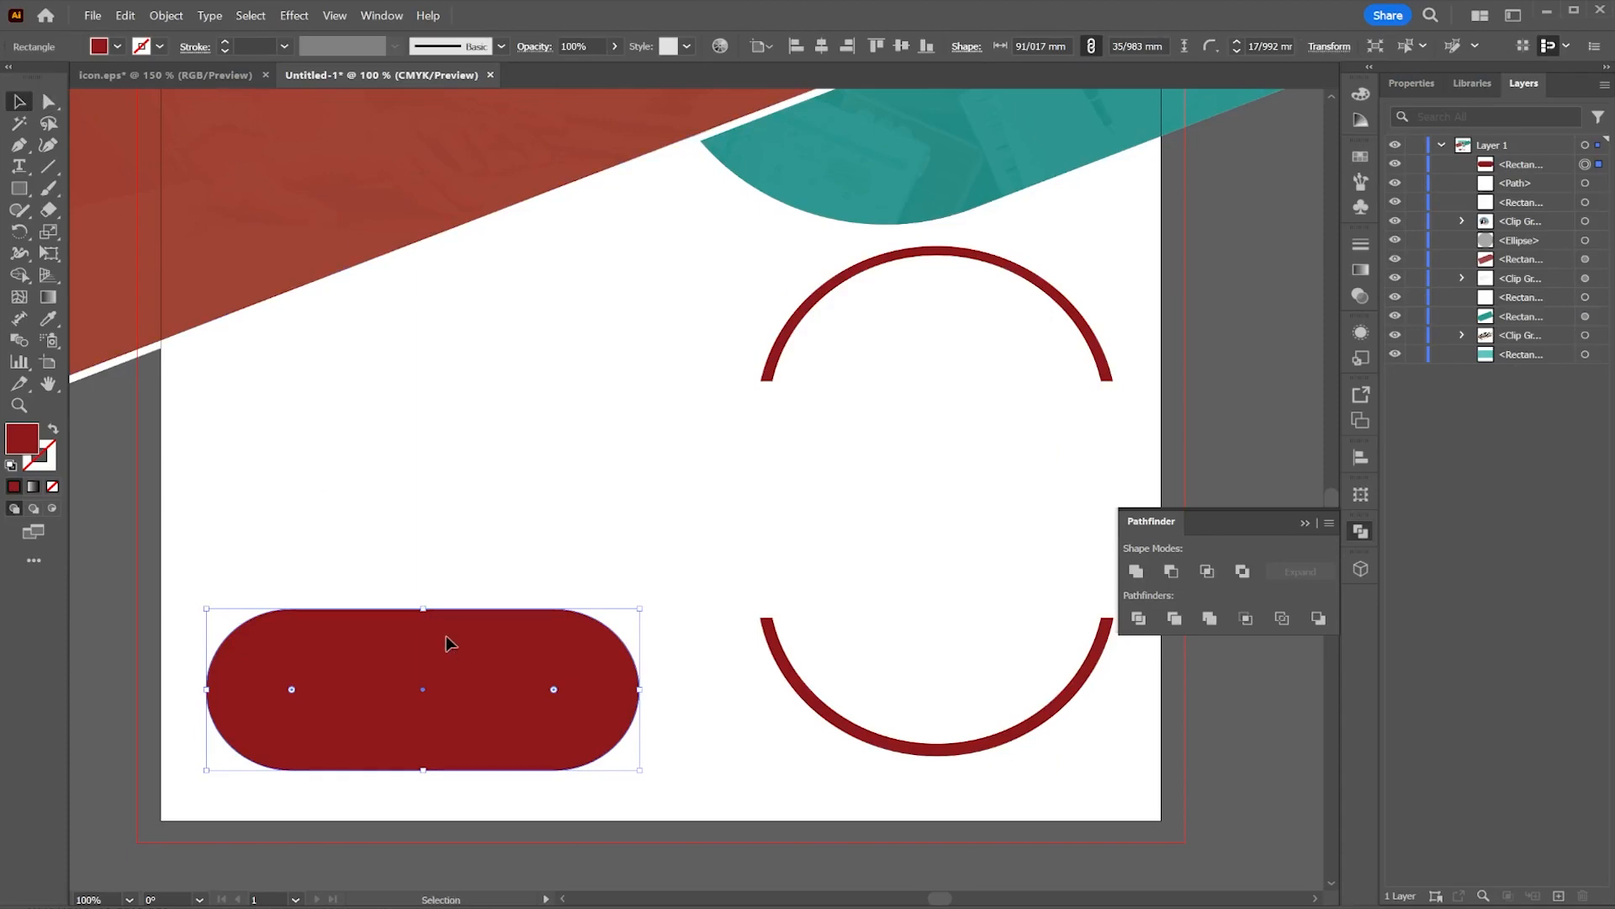
drag(445, 643, 453, 622)
click(636, 454)
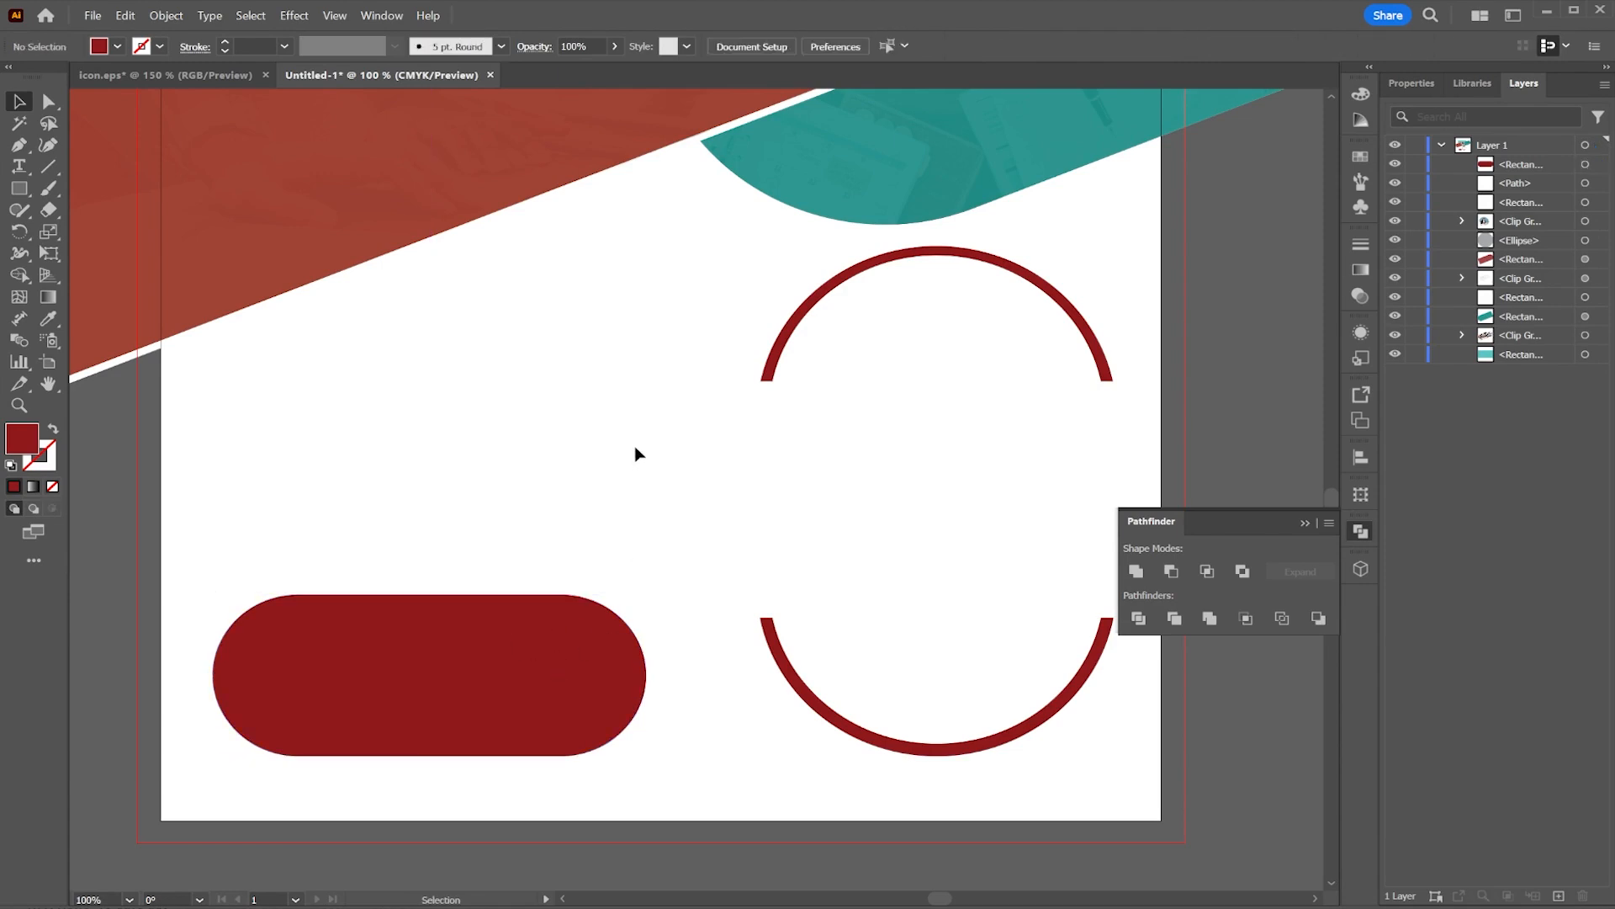
Step: Copy the heading and services text block from icon.eps and paste it into the layout
scroll(527, 434, down, 1)
drag(495, 346, 642, 649)
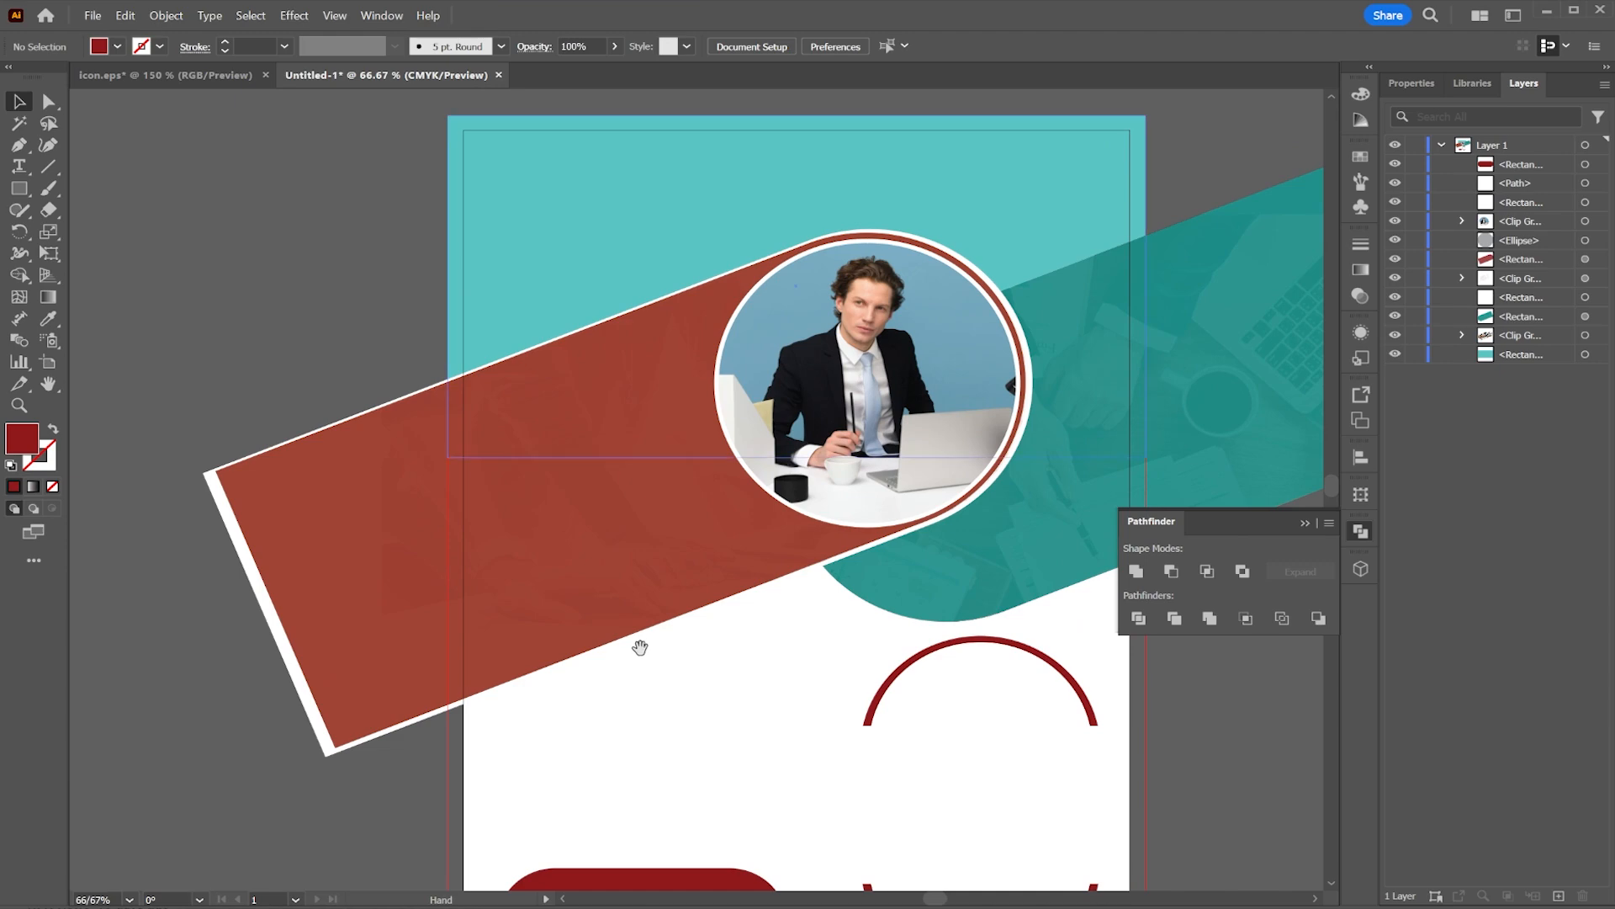
click(119, 75)
drag(902, 289, 198, 259)
click(617, 190)
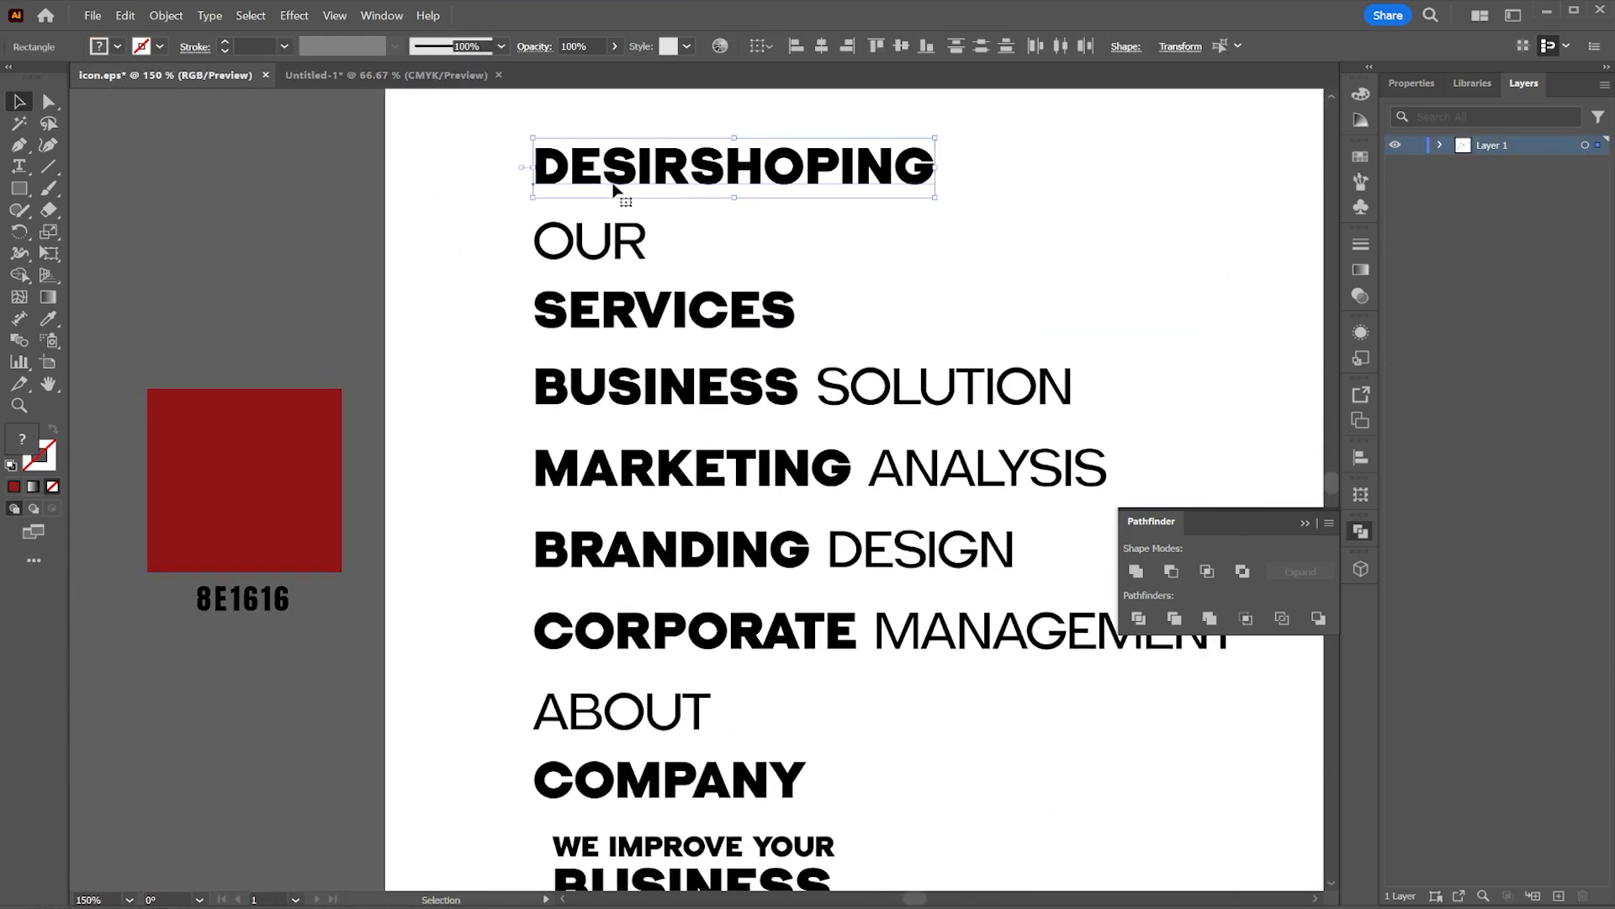
shift+click(625, 231)
scroll(800, 320, down, 1)
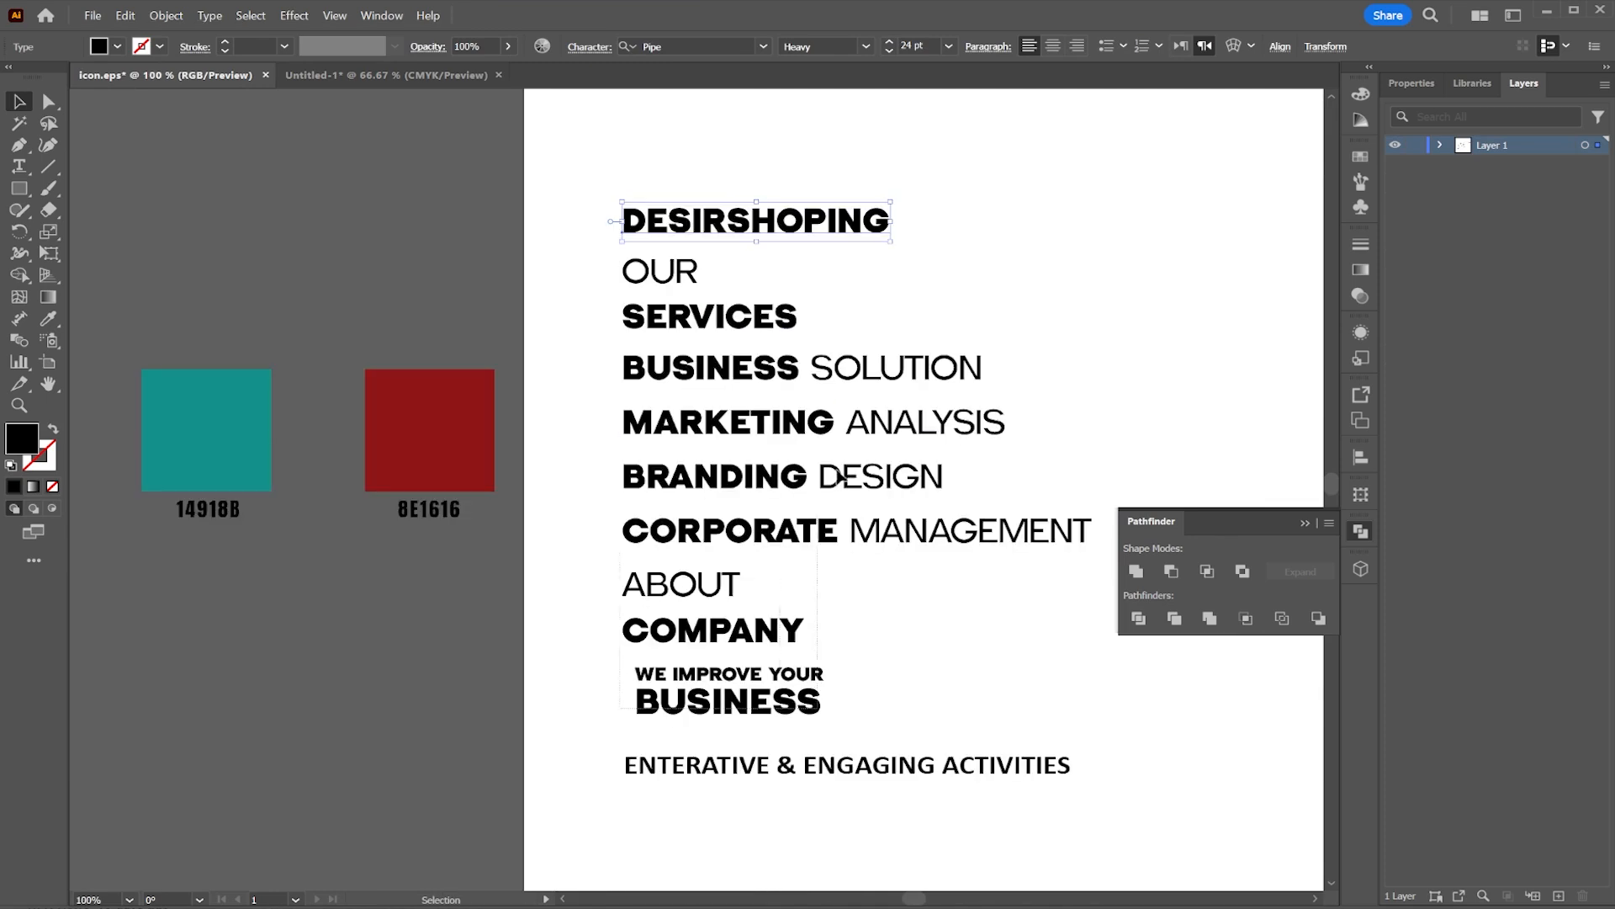
drag(872, 177, 873, 185)
click(354, 77)
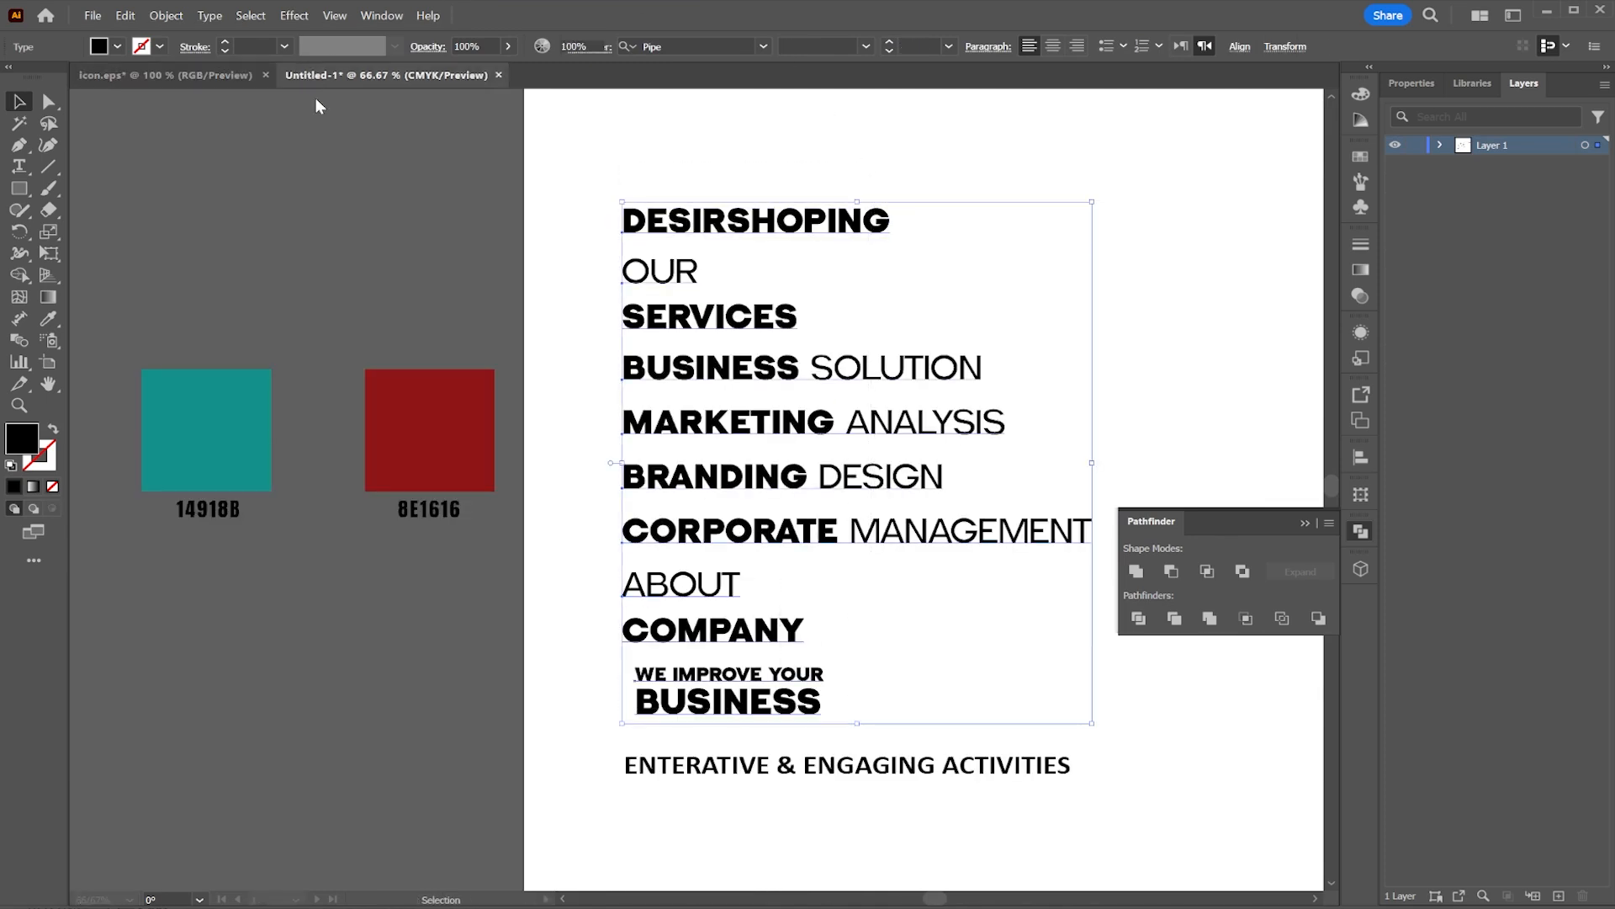
drag(482, 232, 814, 224)
key(ctrl+v)
Step: Move the pasted text aside and place DESIRSHOPING at the top right corner in the Regular style
drag(680, 404, 460, 404)
click(741, 241)
drag(746, 242, 513, 303)
drag(176, 286, 1136, 230)
click(866, 46)
click(828, 89)
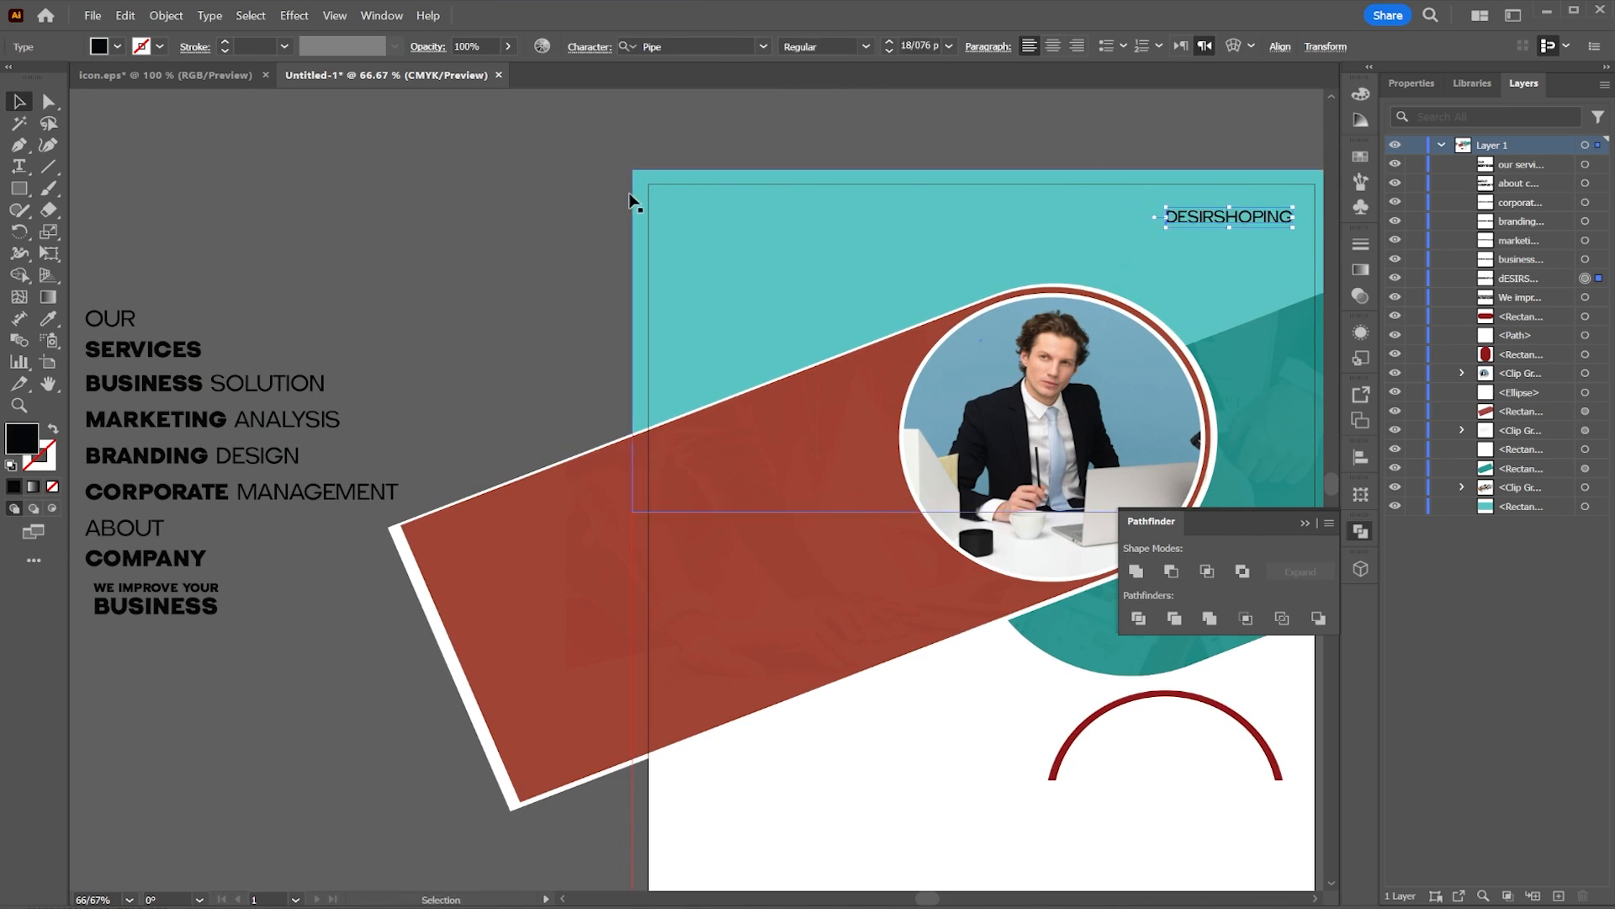
Step: Move the WE IMPROVE YOUR BUSINESS headline to the top left, fill it white and enlarge it
click(469, 191)
click(158, 381)
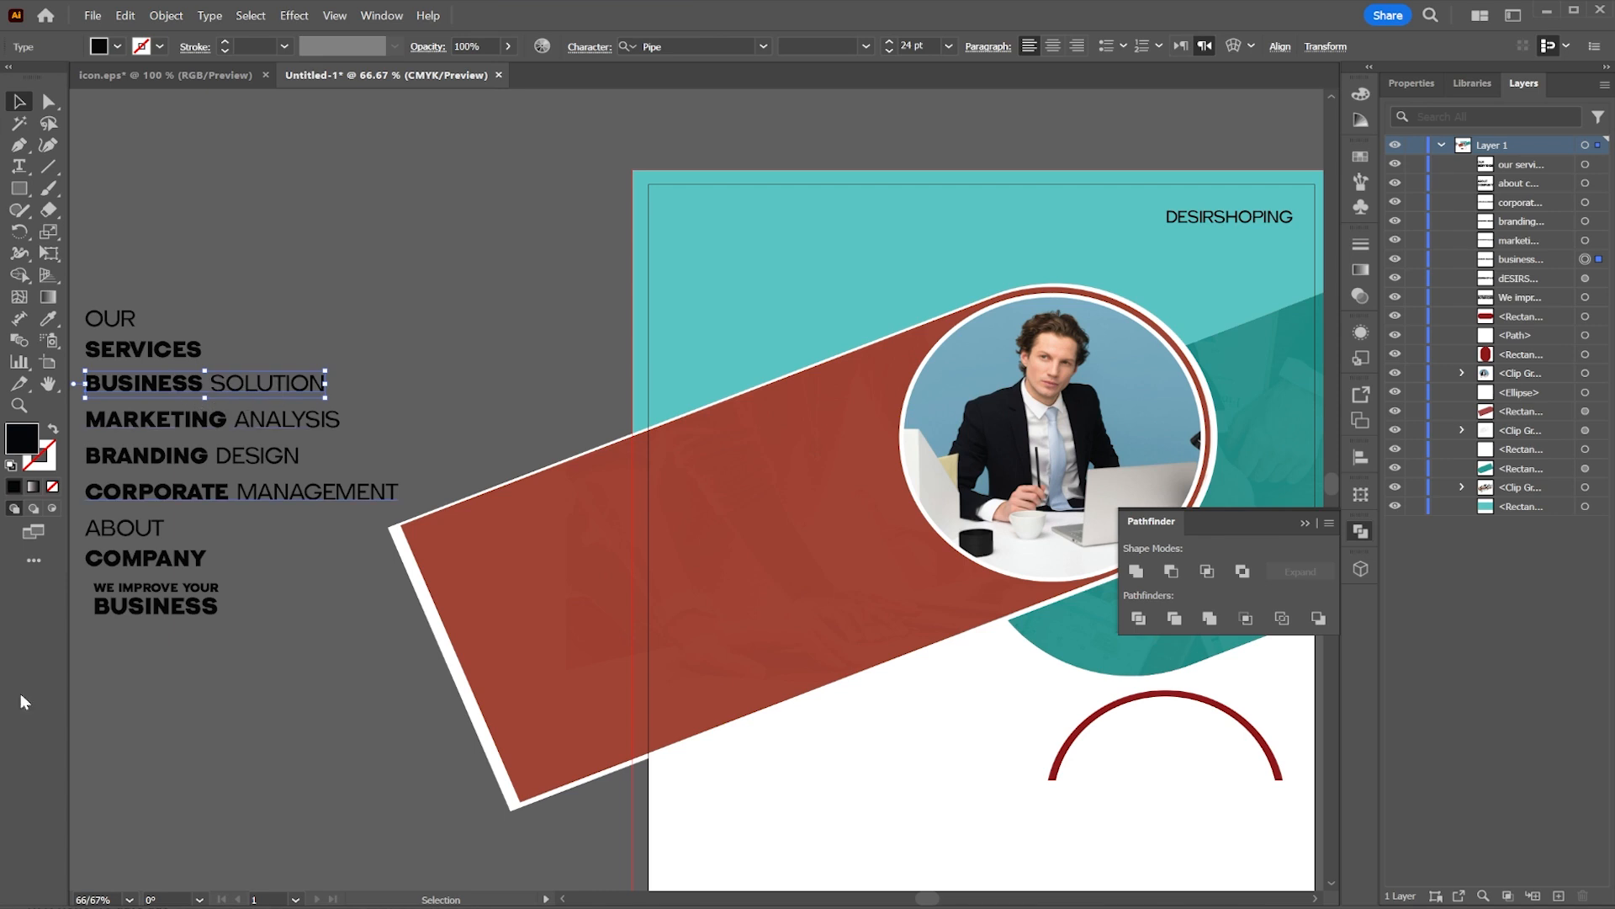
drag(124, 601, 805, 578)
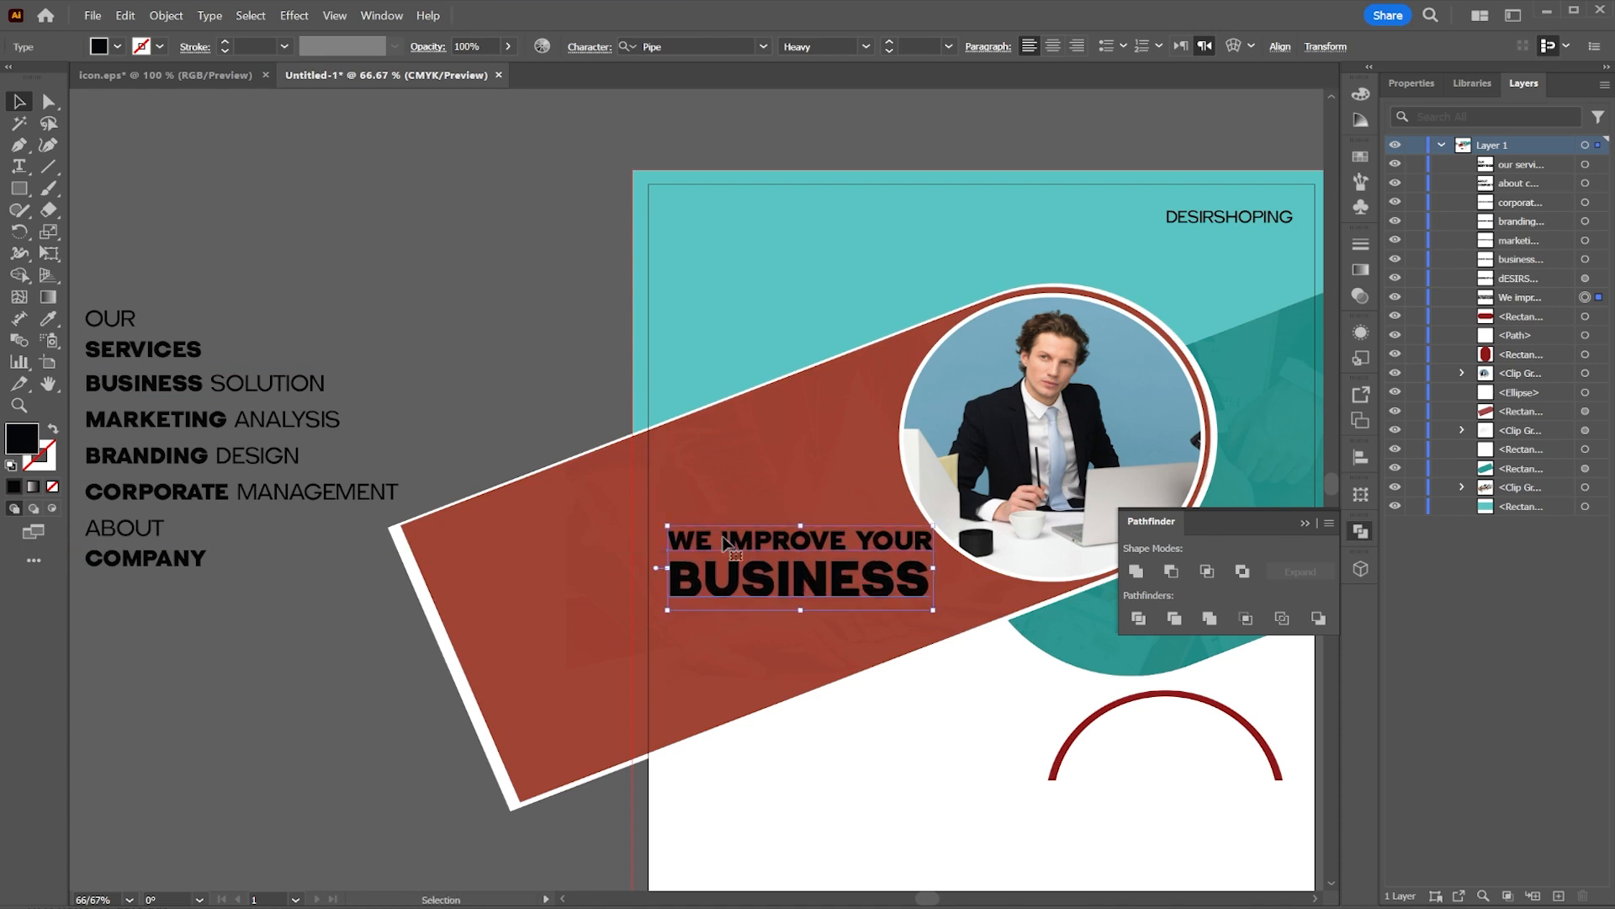
click(118, 46)
click(29, 76)
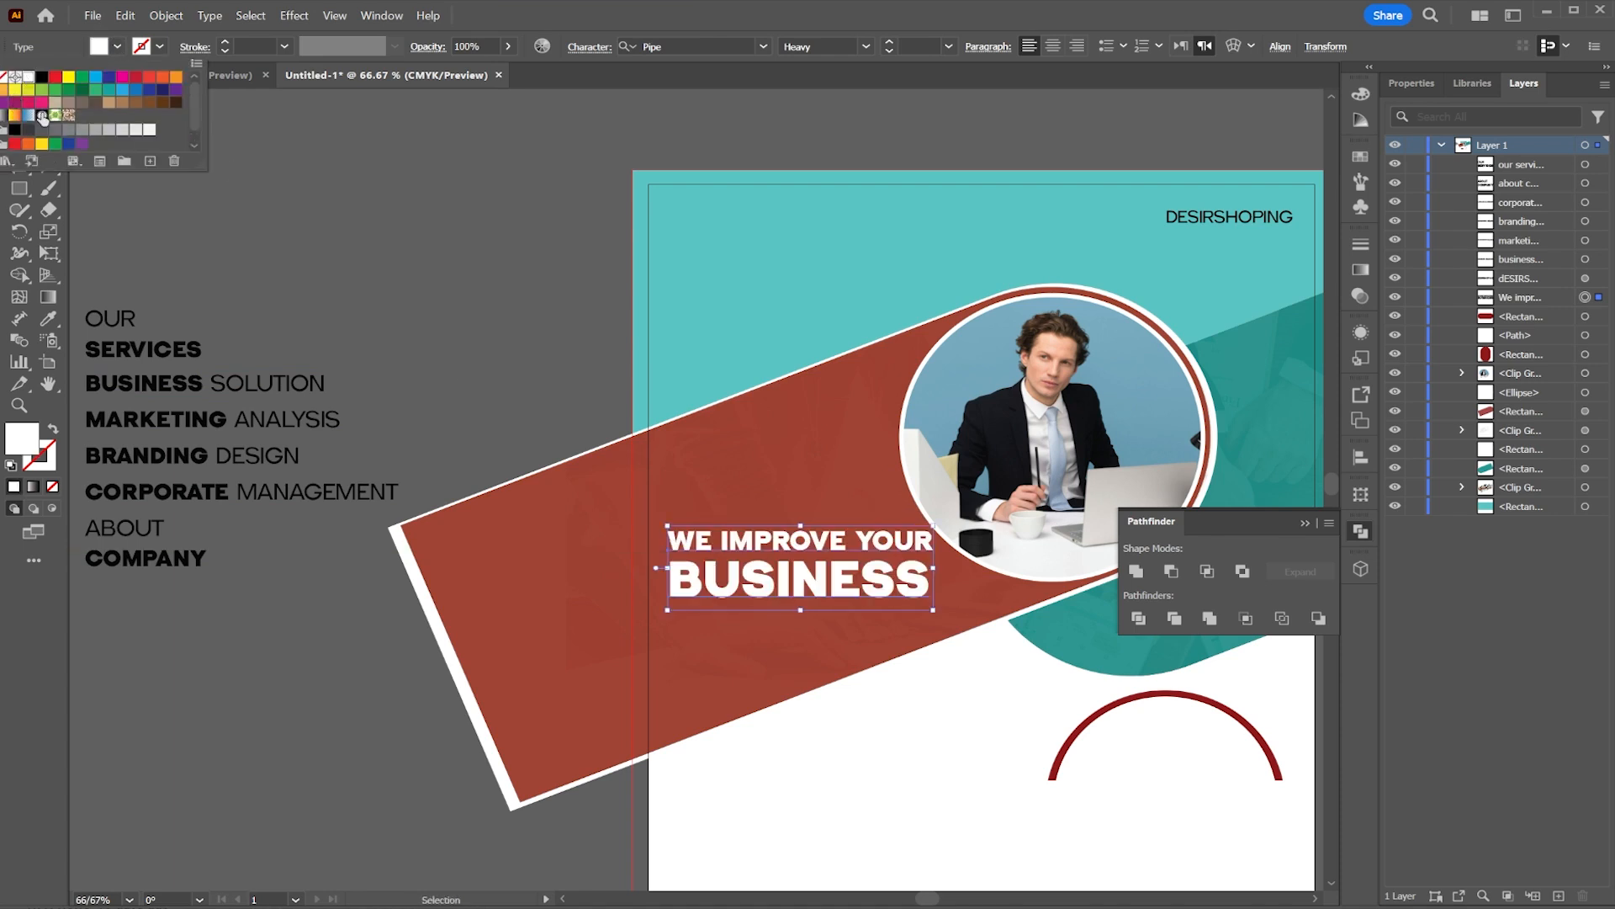
click(734, 533)
drag(749, 546, 747, 231)
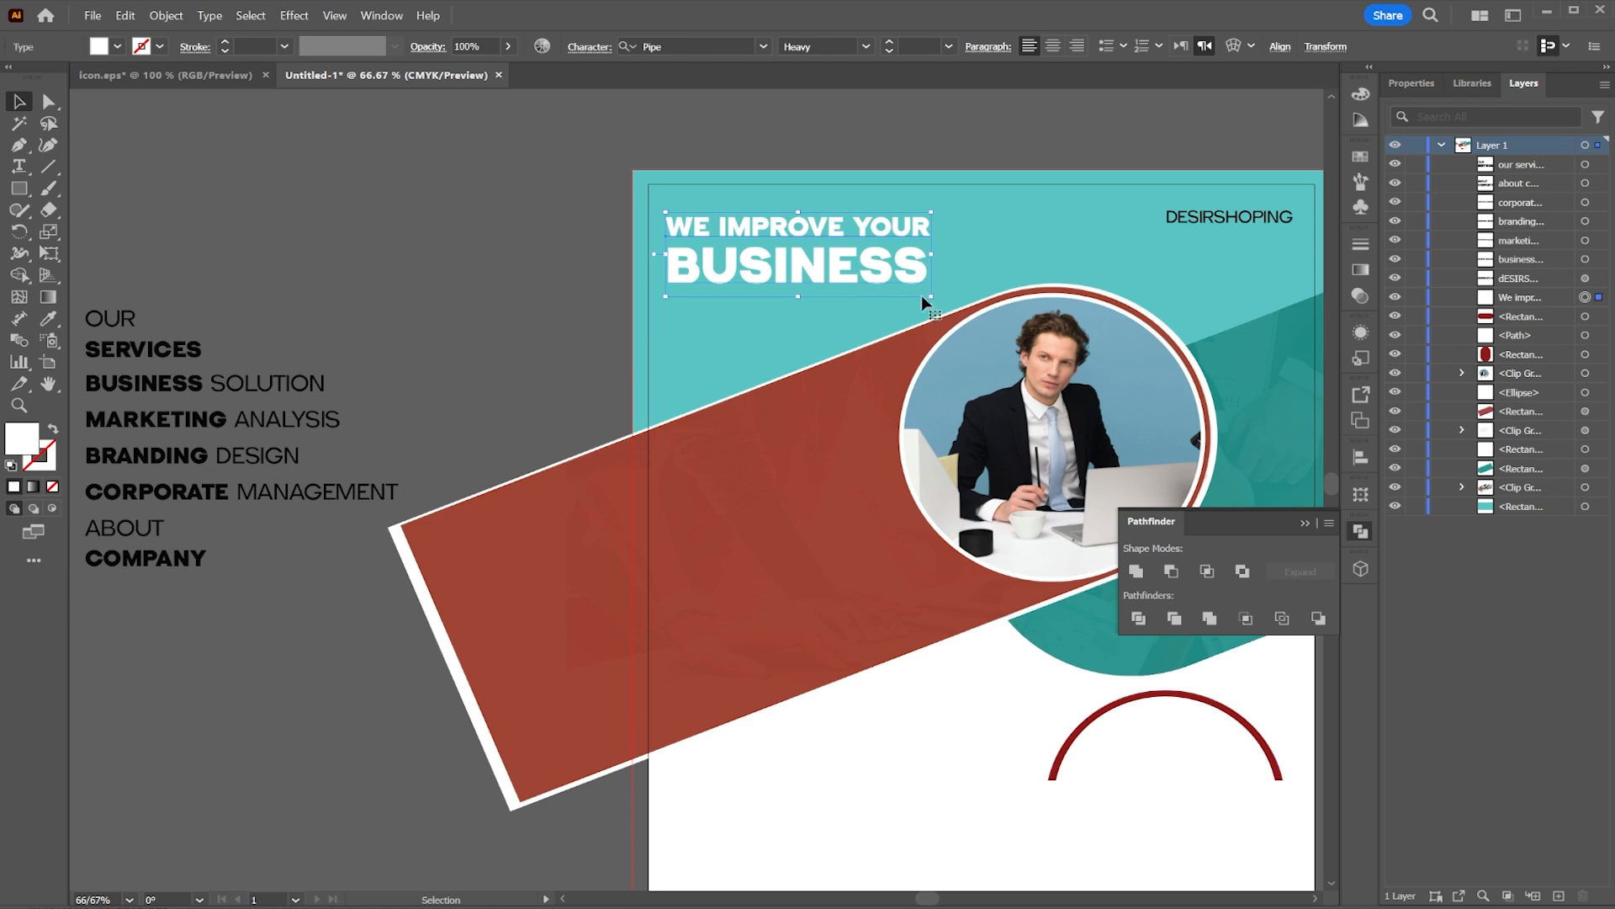
drag(922, 295, 974, 312)
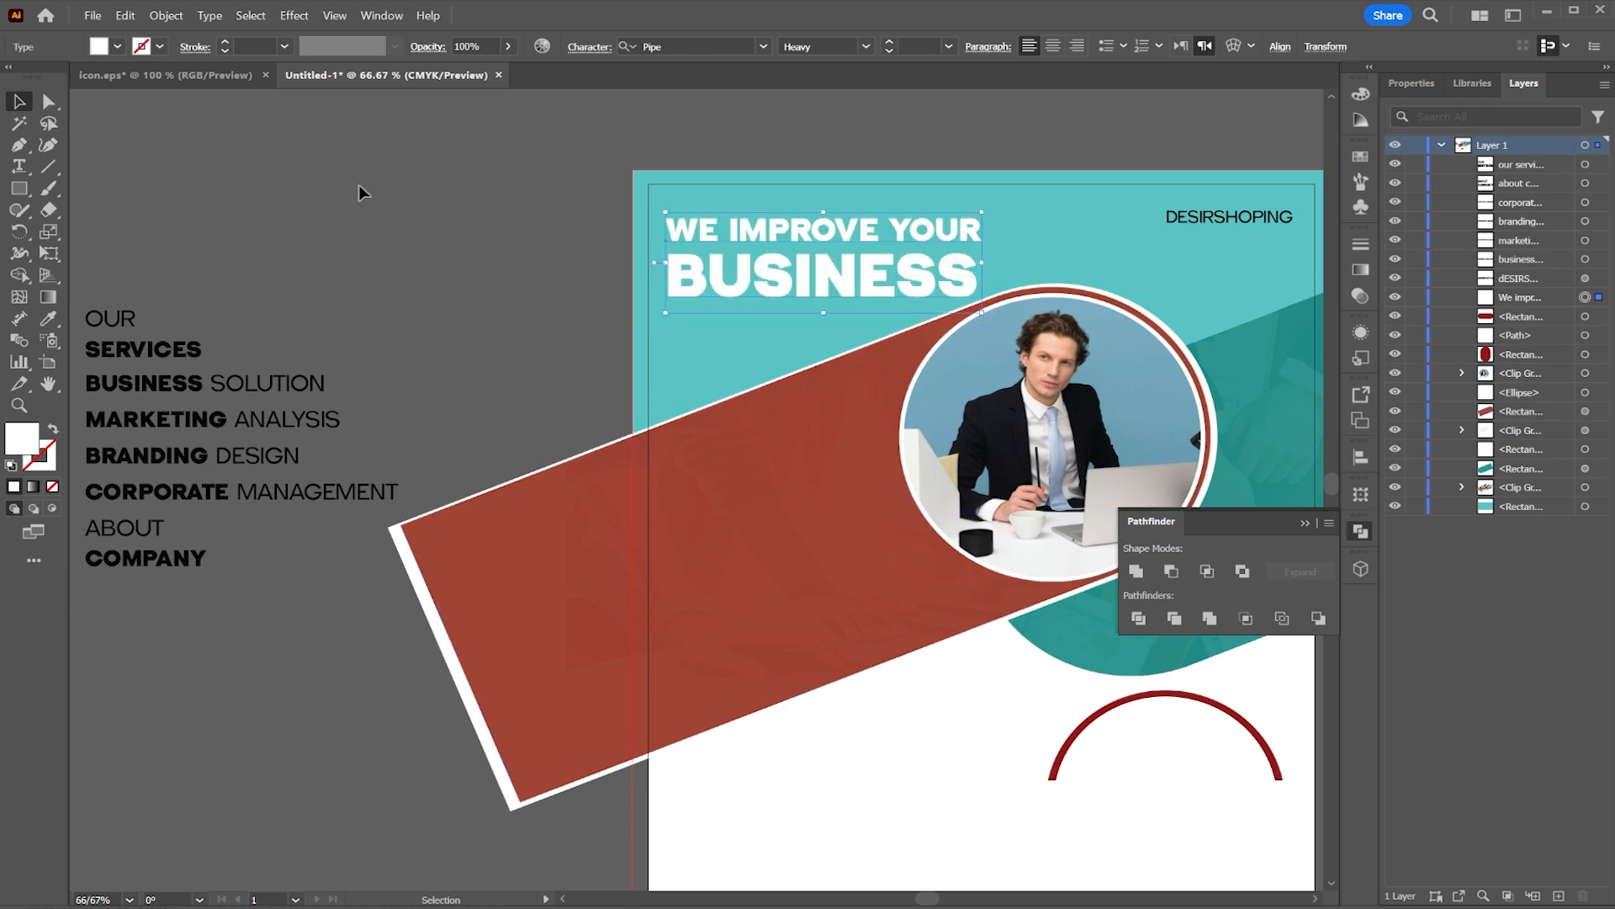
click(359, 193)
Step: Move the ABOUT COMPANY heading onto the white area below the red bar
drag(859, 411, 880, 233)
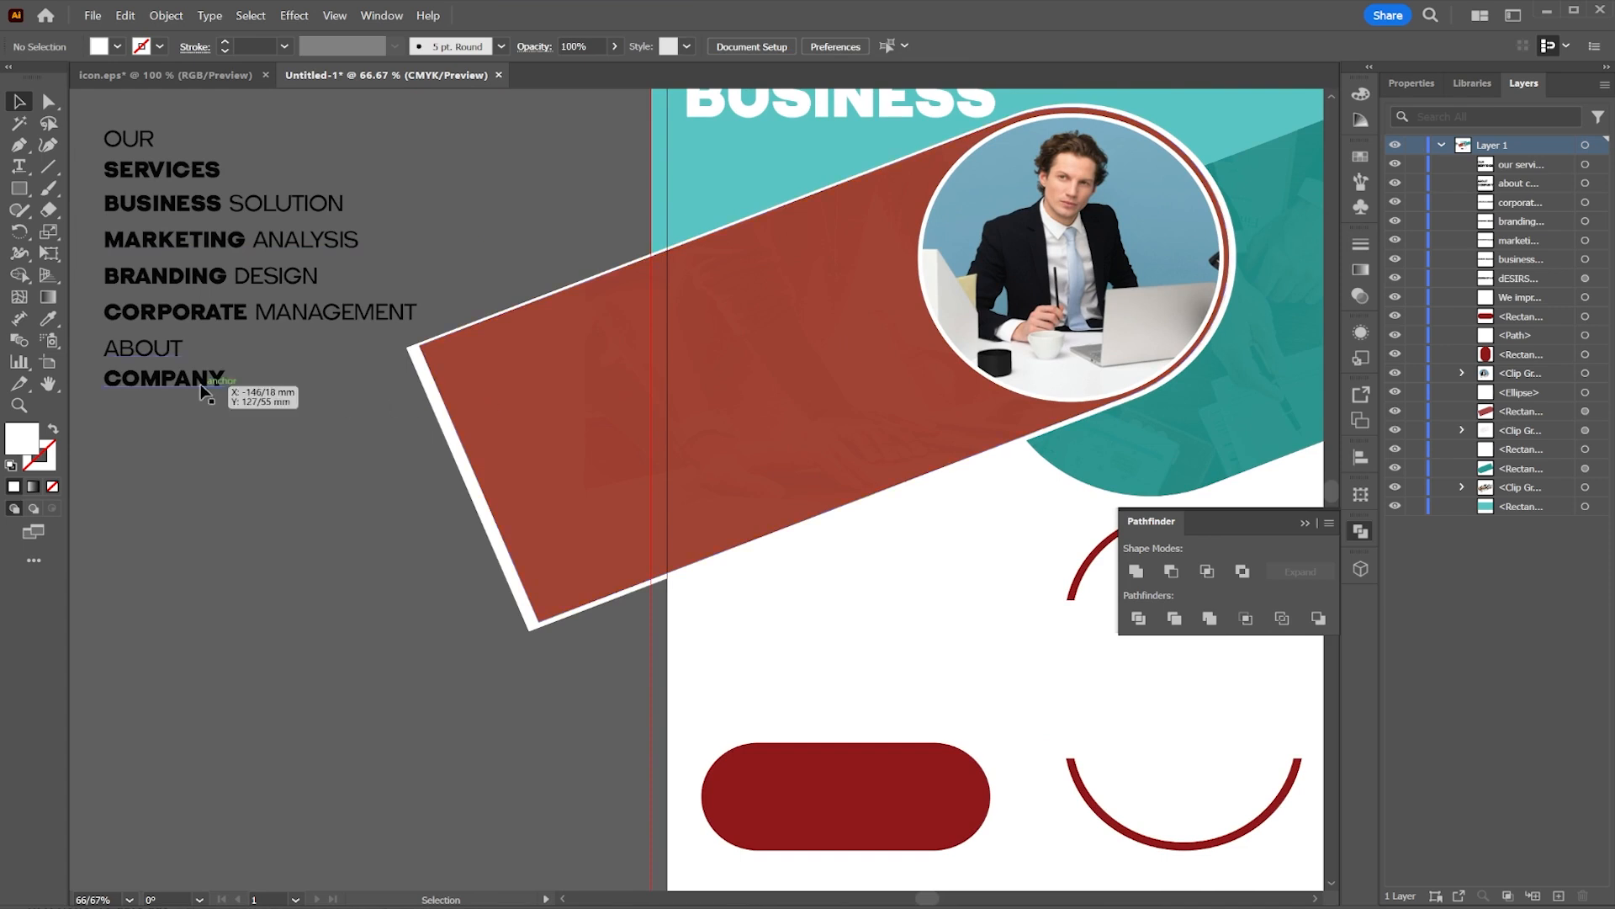
drag(216, 376, 793, 520)
Step: Create a left-aligned placeholder paragraph text box below the ABOUT COMPANY heading
click(146, 364)
click(20, 167)
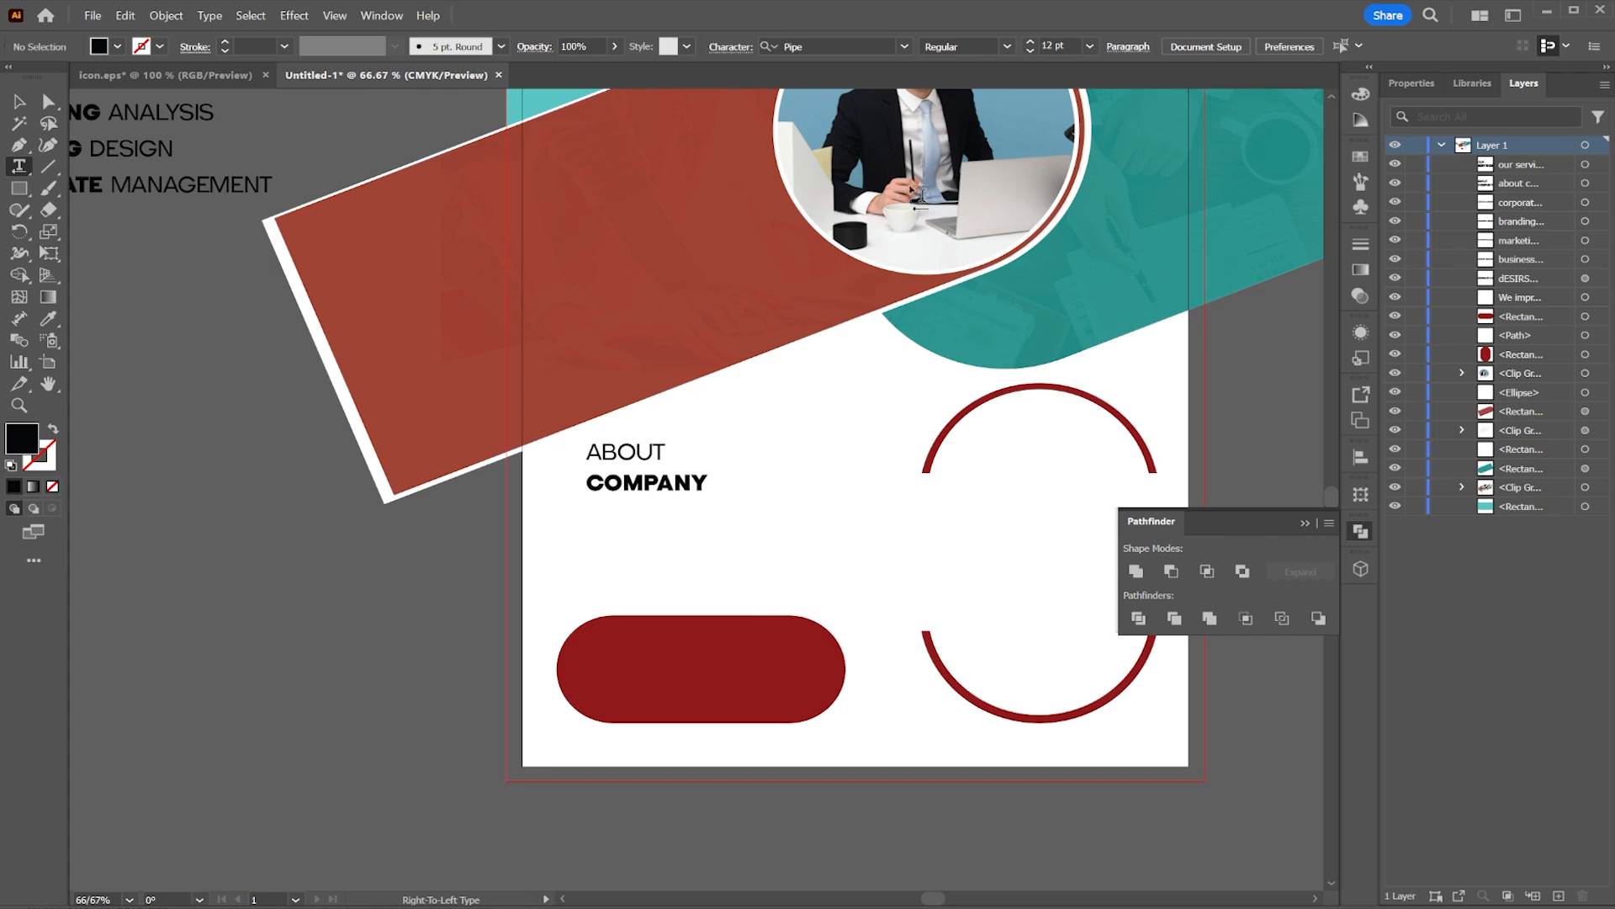
drag(820, 610, 841, 608)
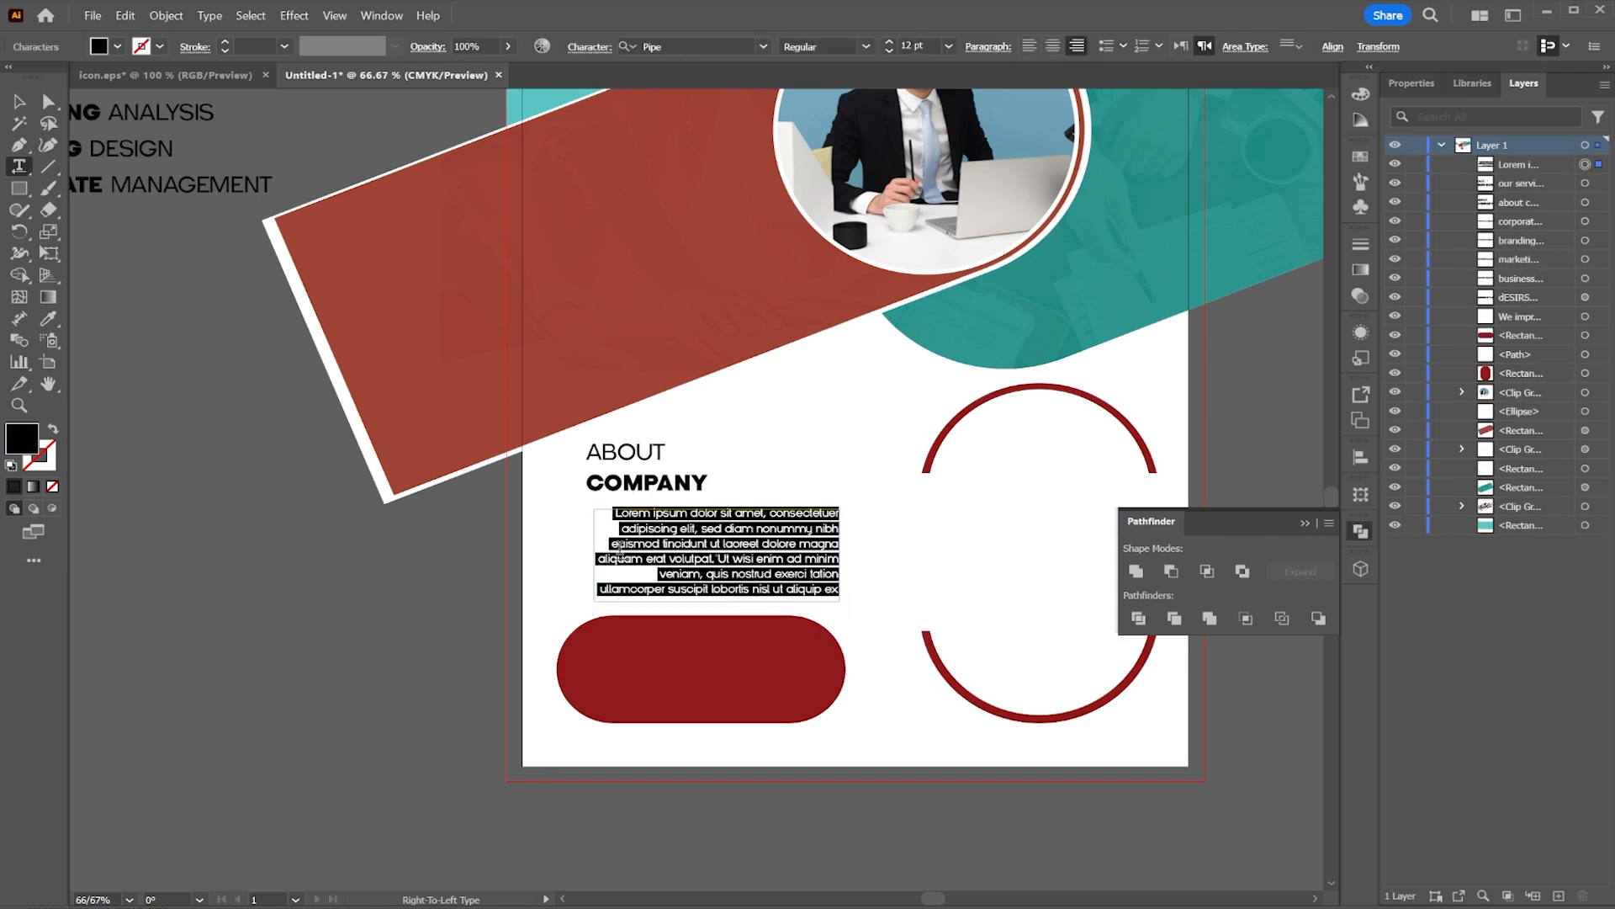
click(1032, 47)
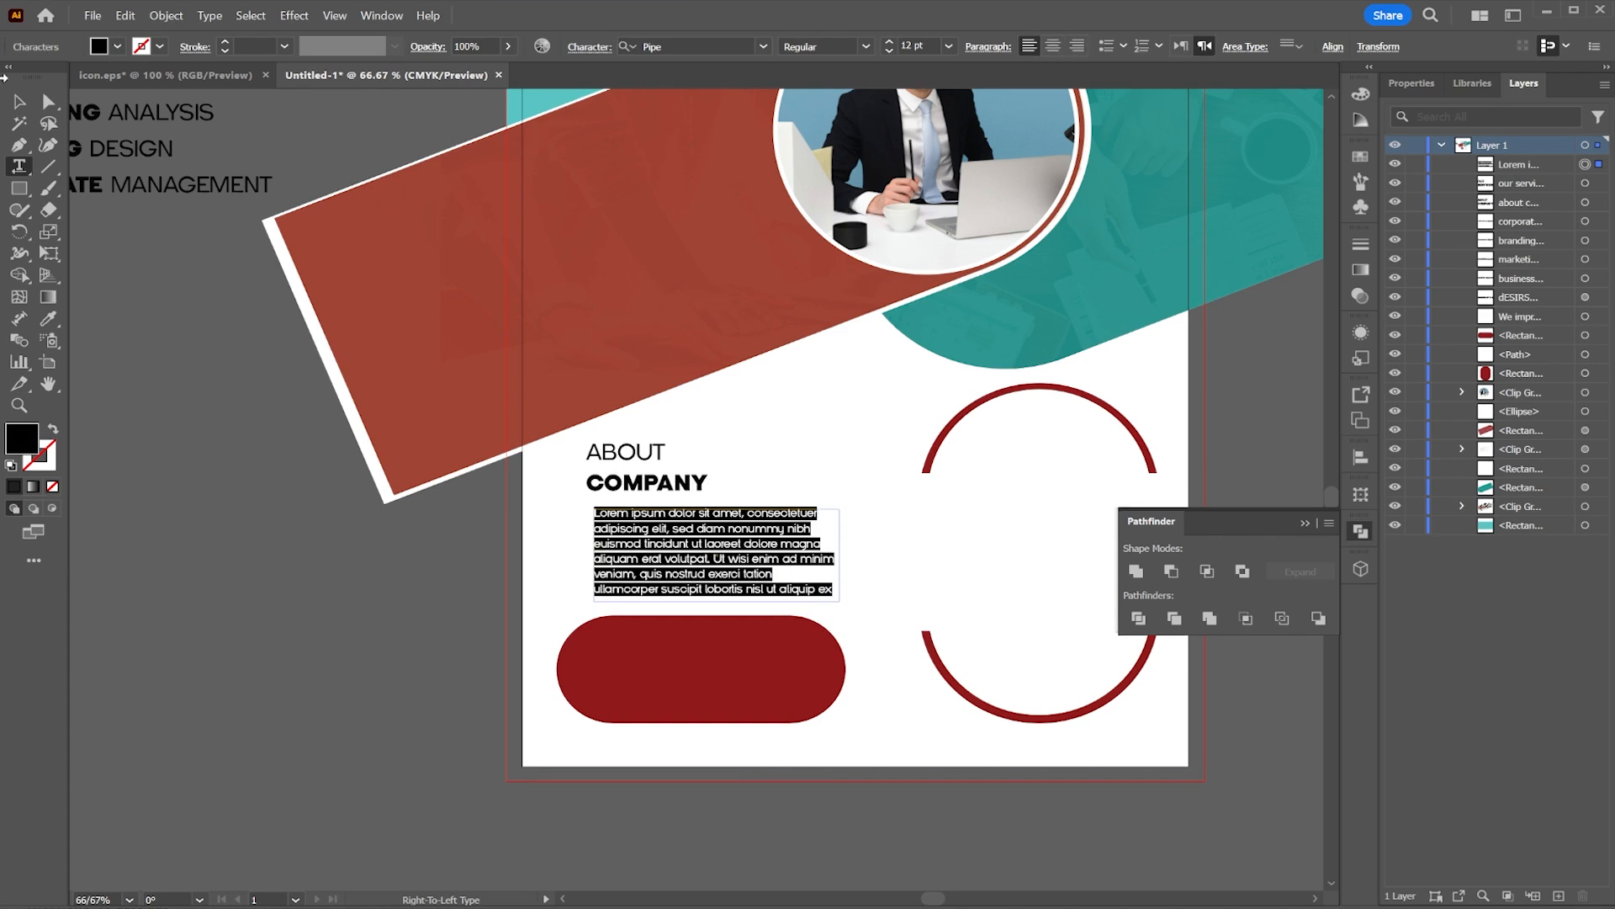
key(Escape)
drag(594, 554, 587, 555)
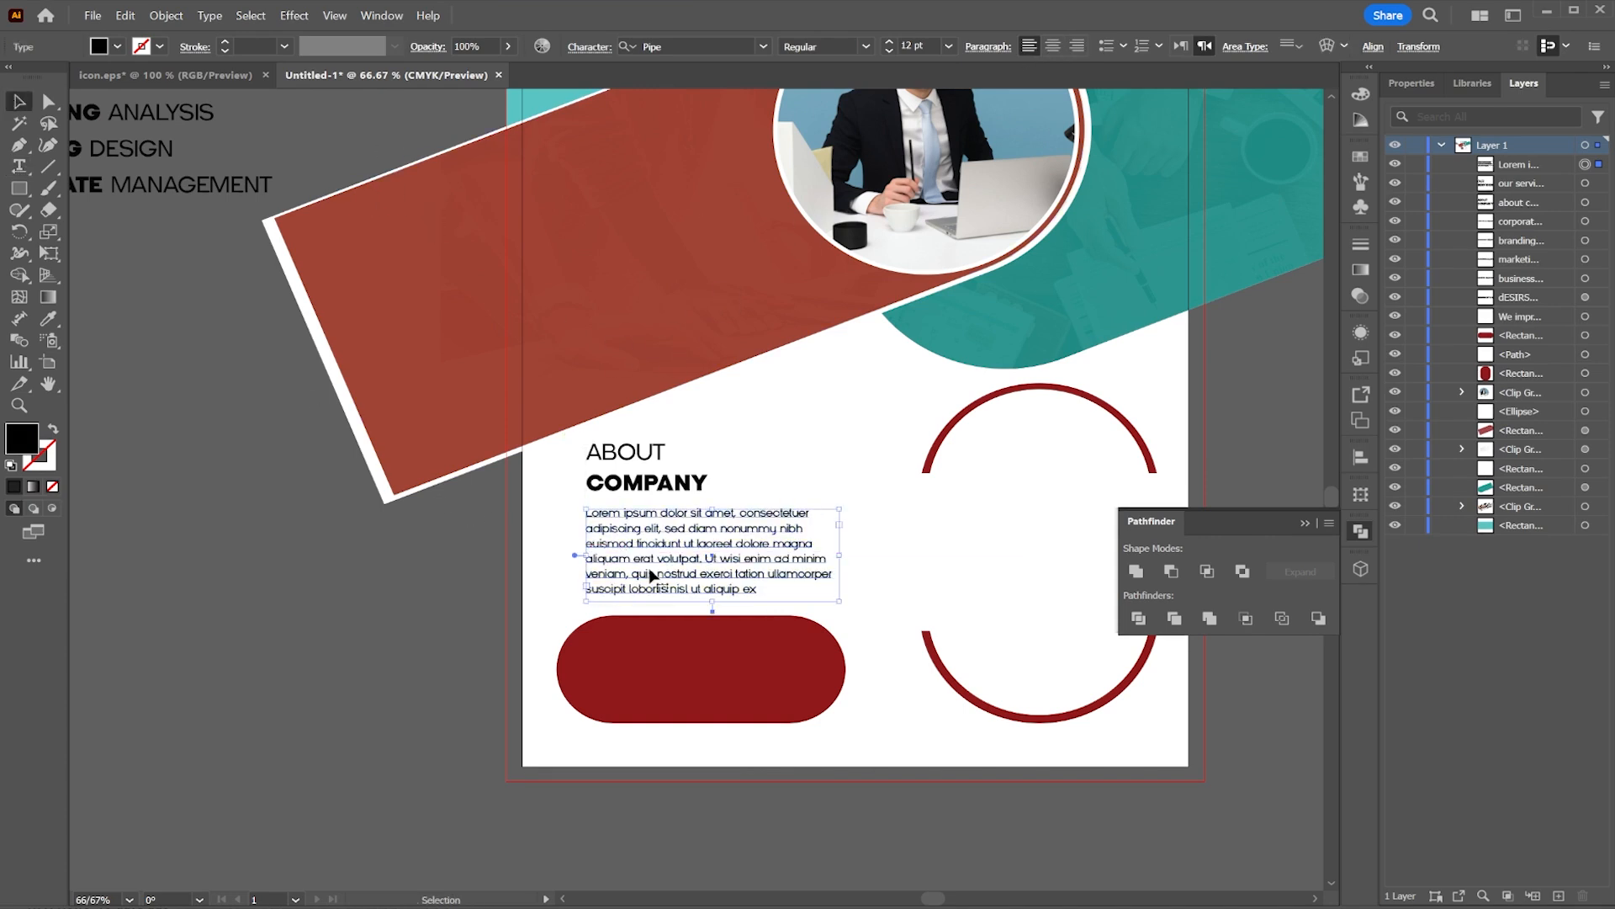
drag(869, 587, 799, 576)
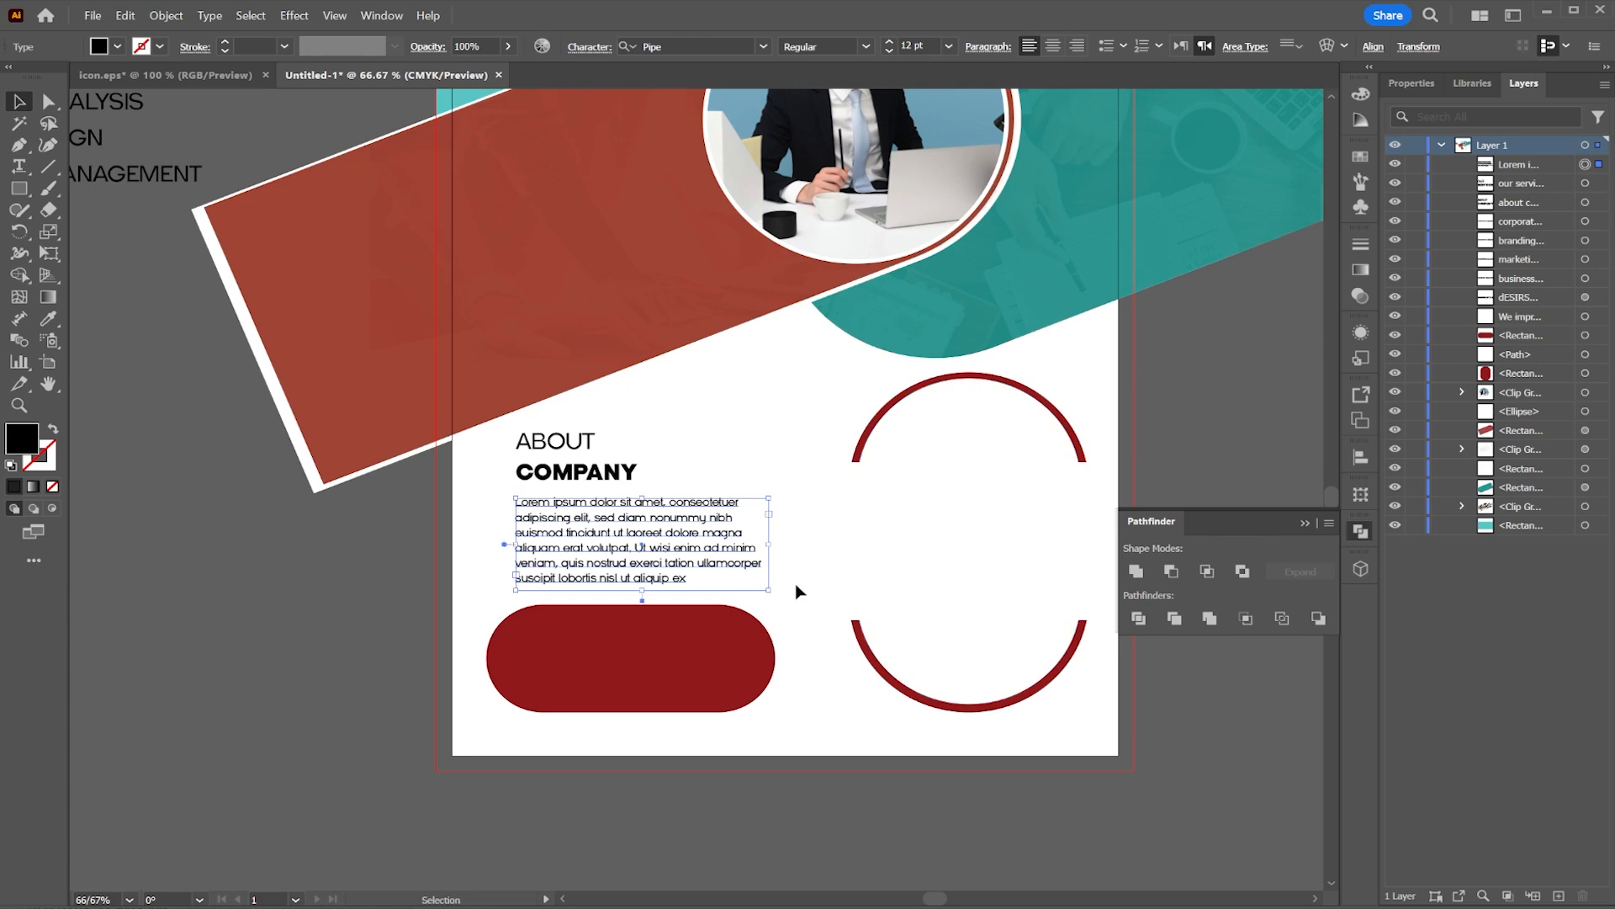
Step: Narrow the red pill from both sides and reposition it below the paragraph
click(707, 670)
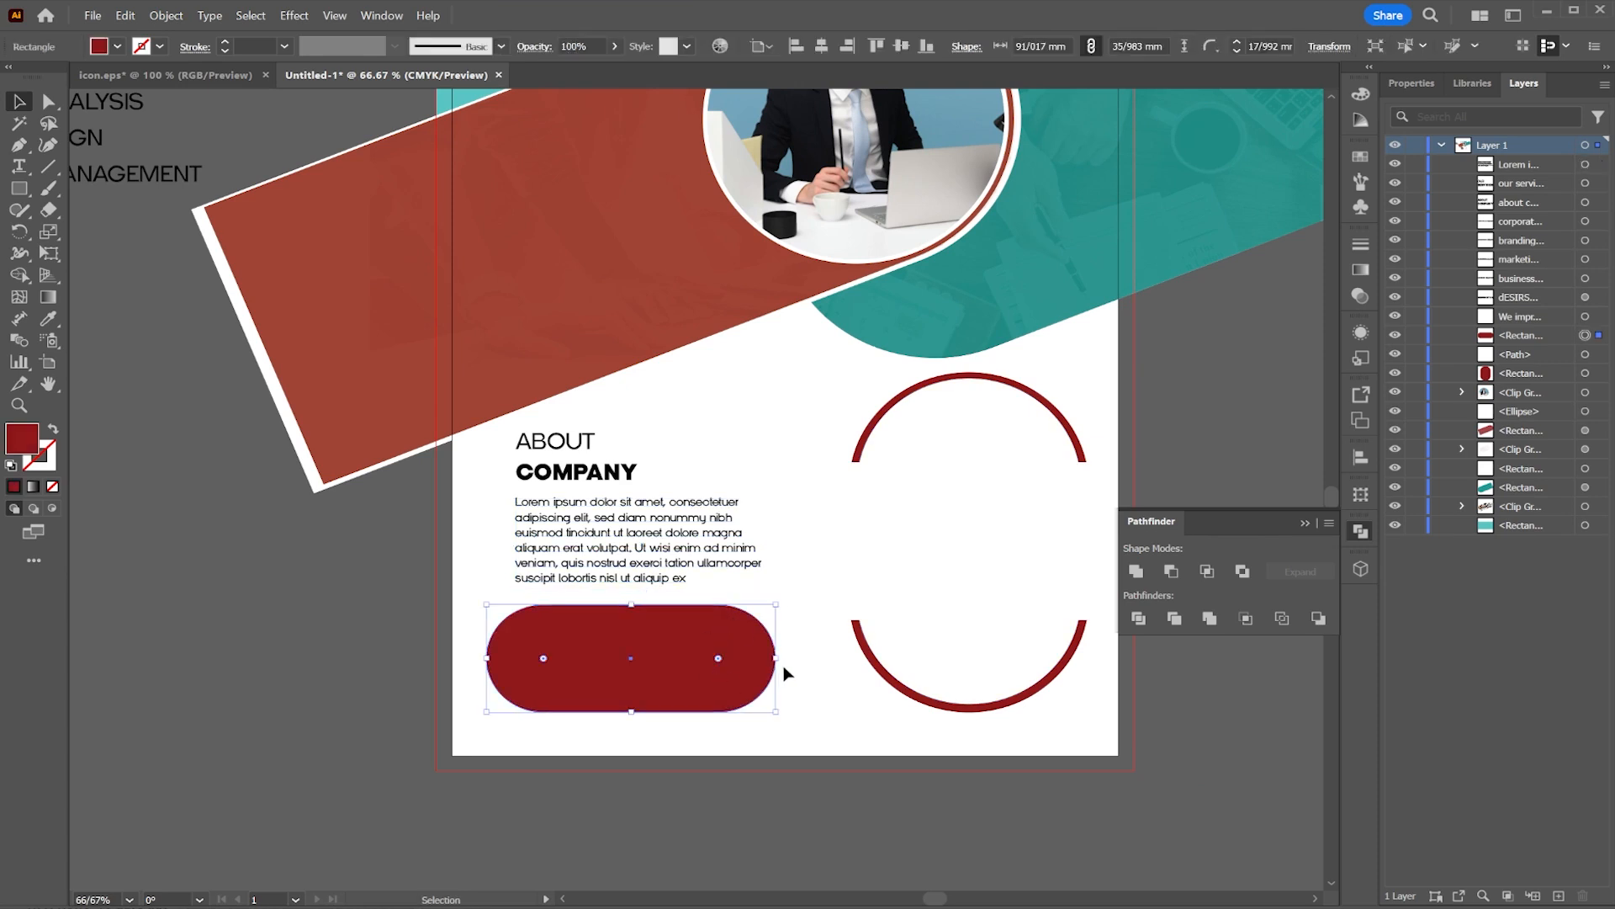
drag(775, 660, 768, 658)
drag(487, 658, 517, 658)
click(770, 795)
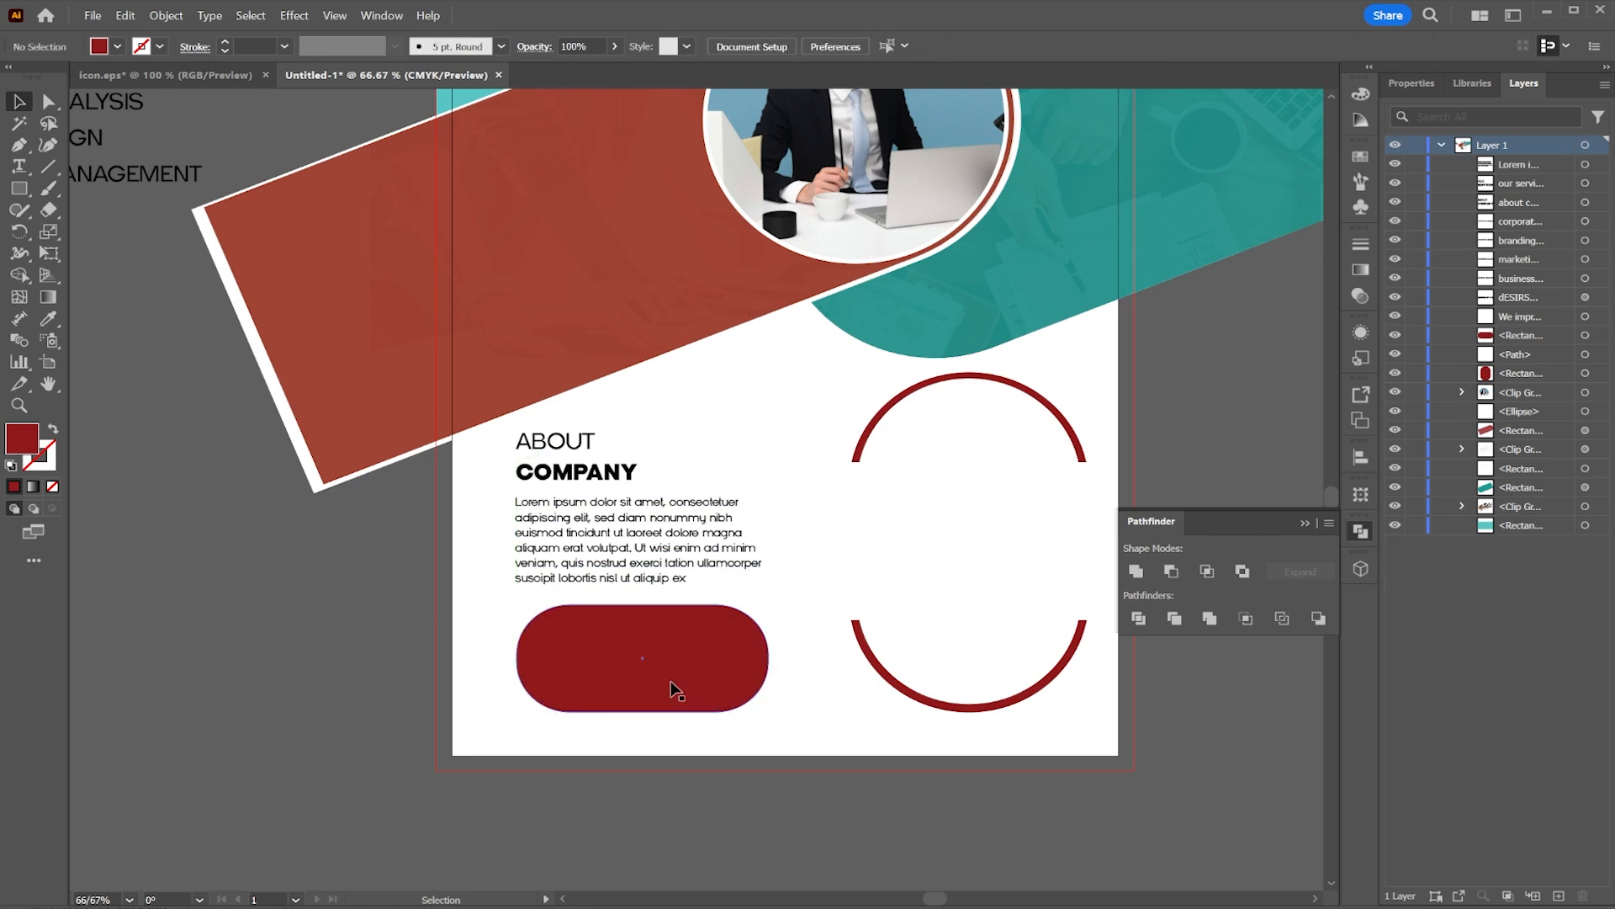
click(639, 692)
drag(643, 712, 648, 685)
drag(671, 648, 671, 681)
click(419, 557)
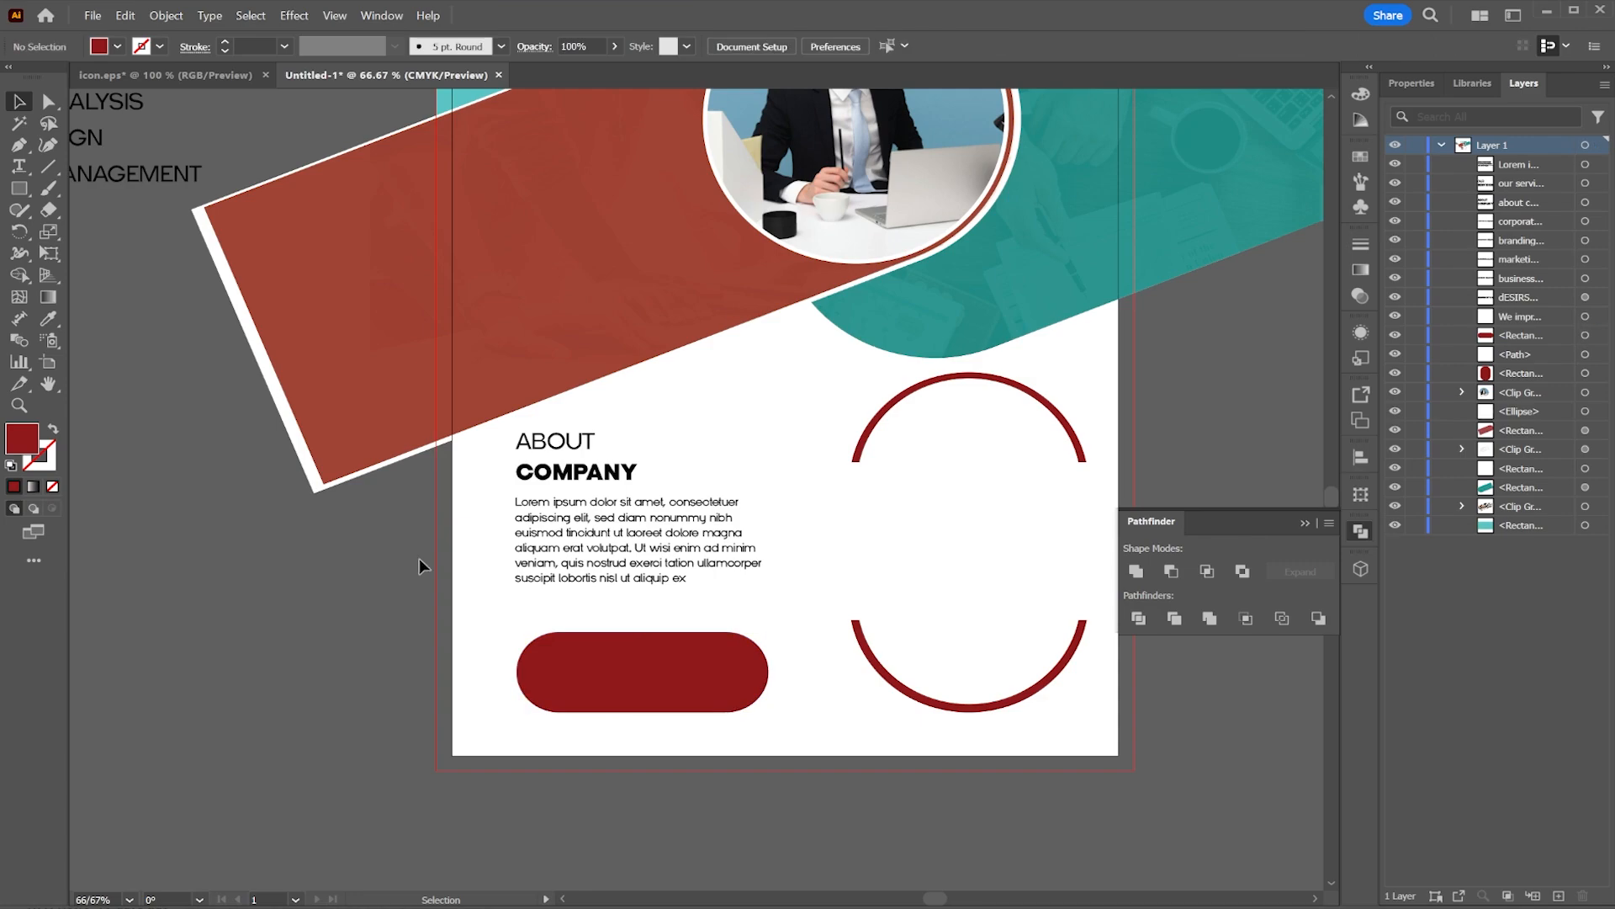
Step: Bring the person, checkmark and chart icons from the icon file into the red ring on the flyer
click(195, 74)
drag(898, 692, 541, 321)
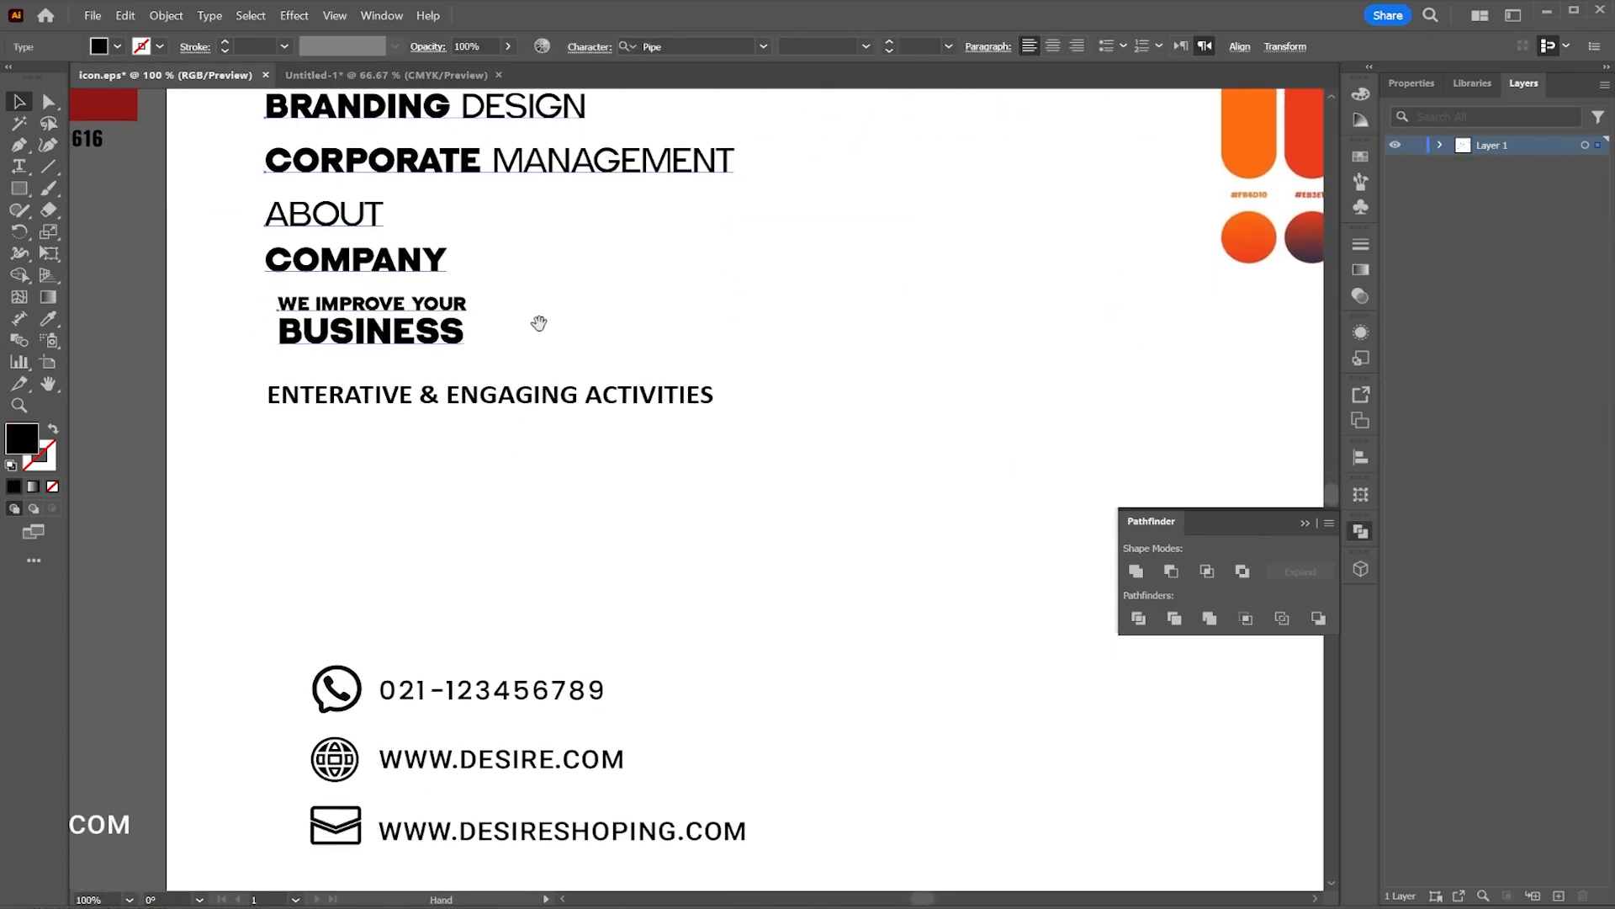
drag(827, 552, 628, 340)
scroll(663, 383, down, 1)
drag(741, 369, 663, 790)
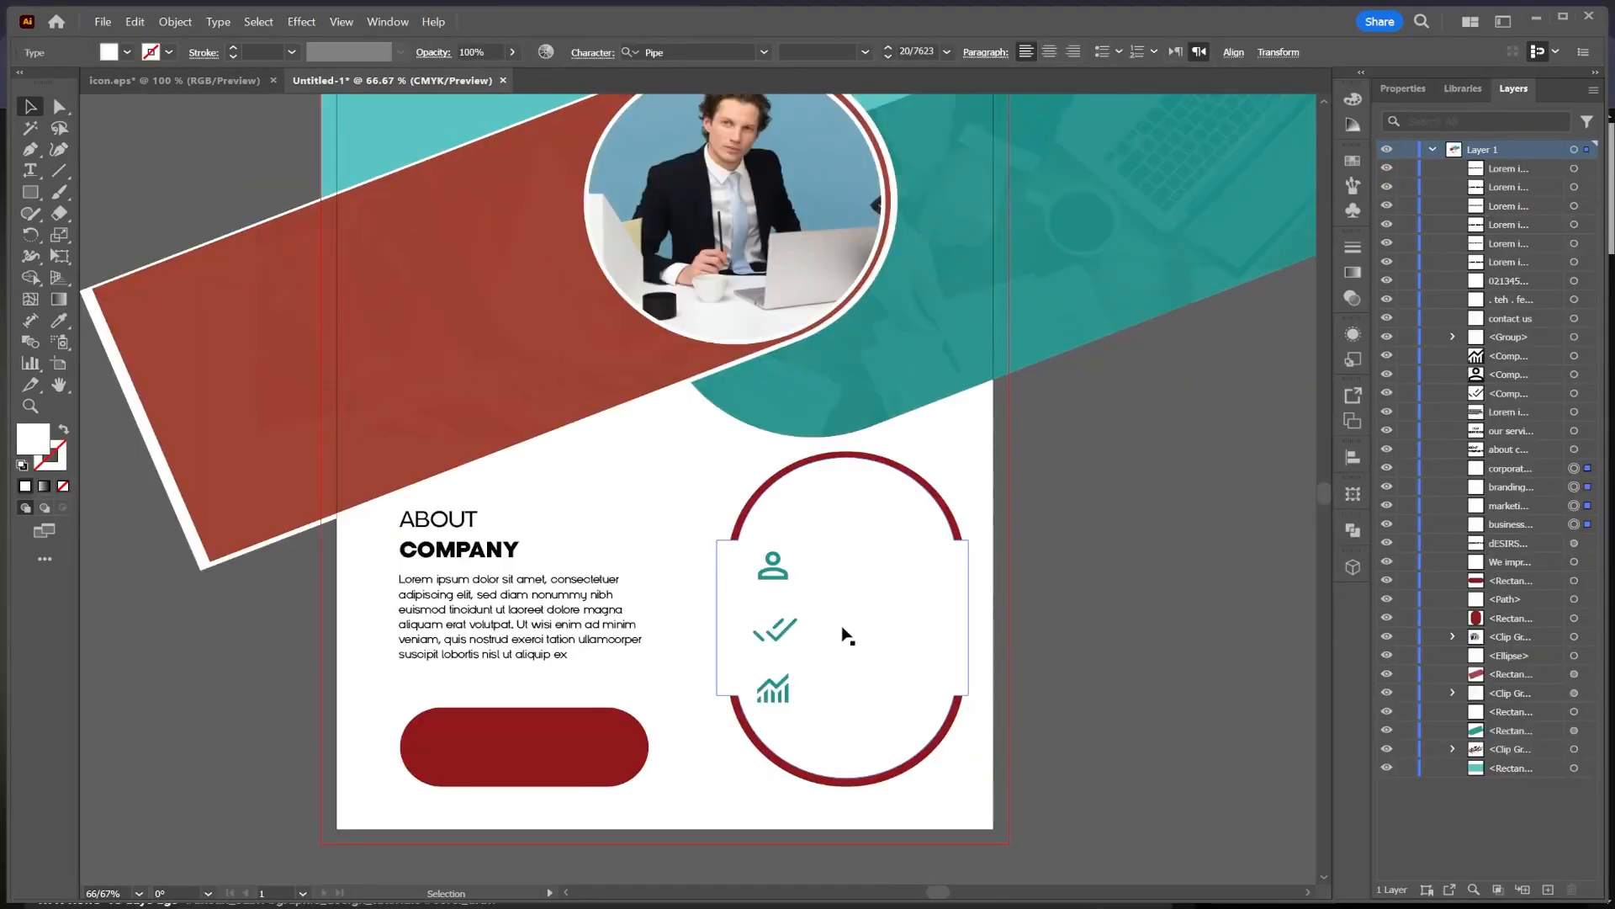
scroll(839, 639, up, 3)
click(762, 515)
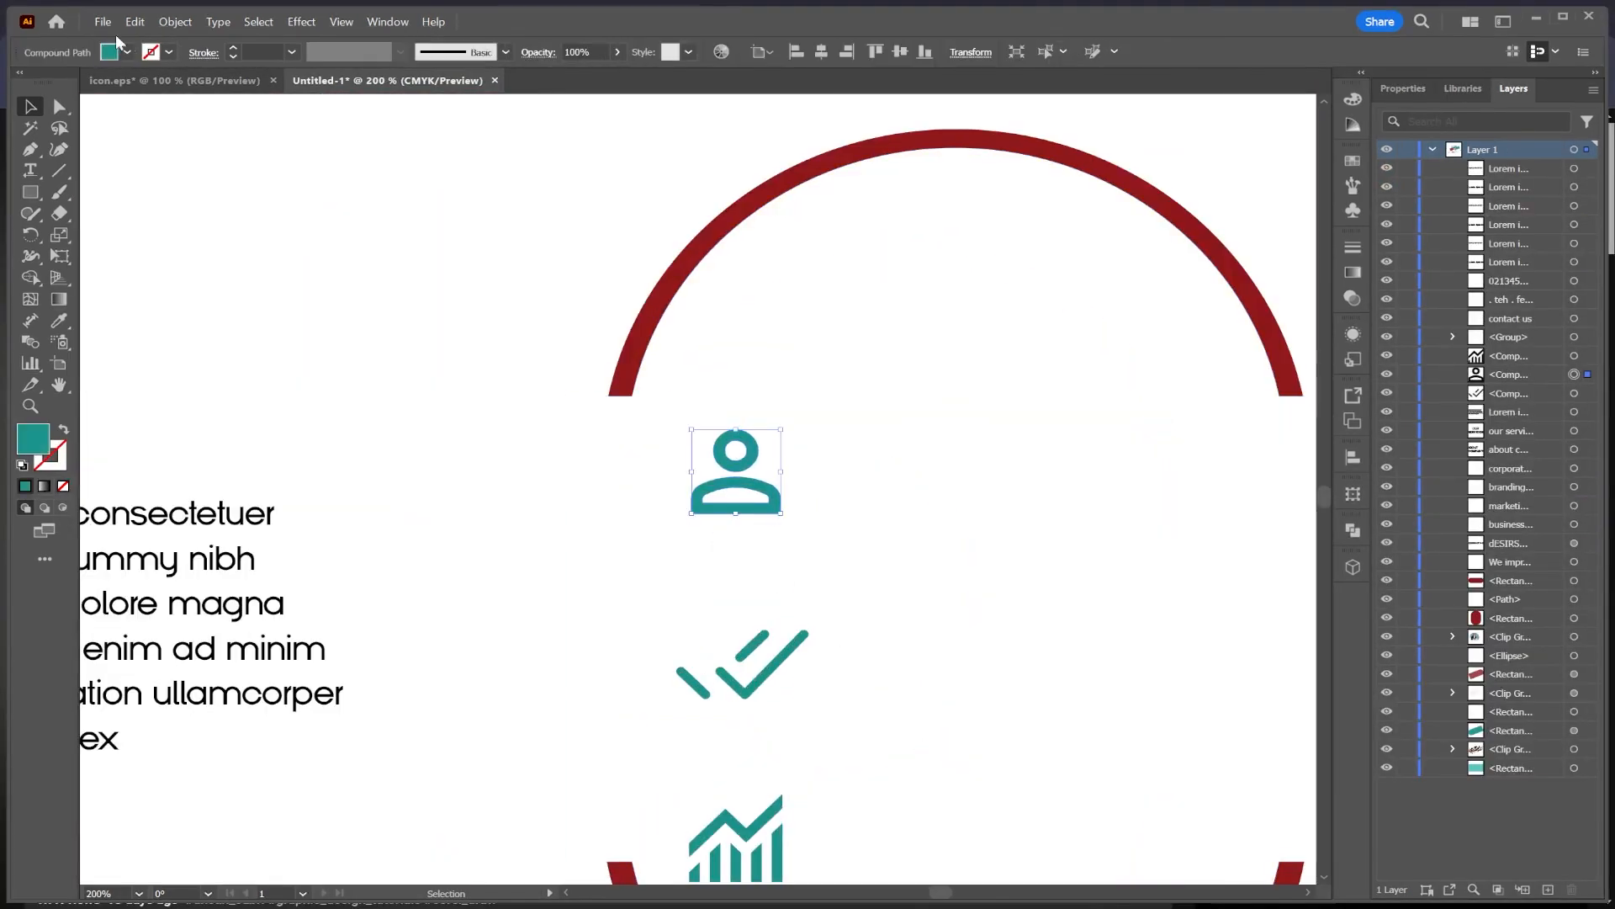
click(118, 47)
click(909, 535)
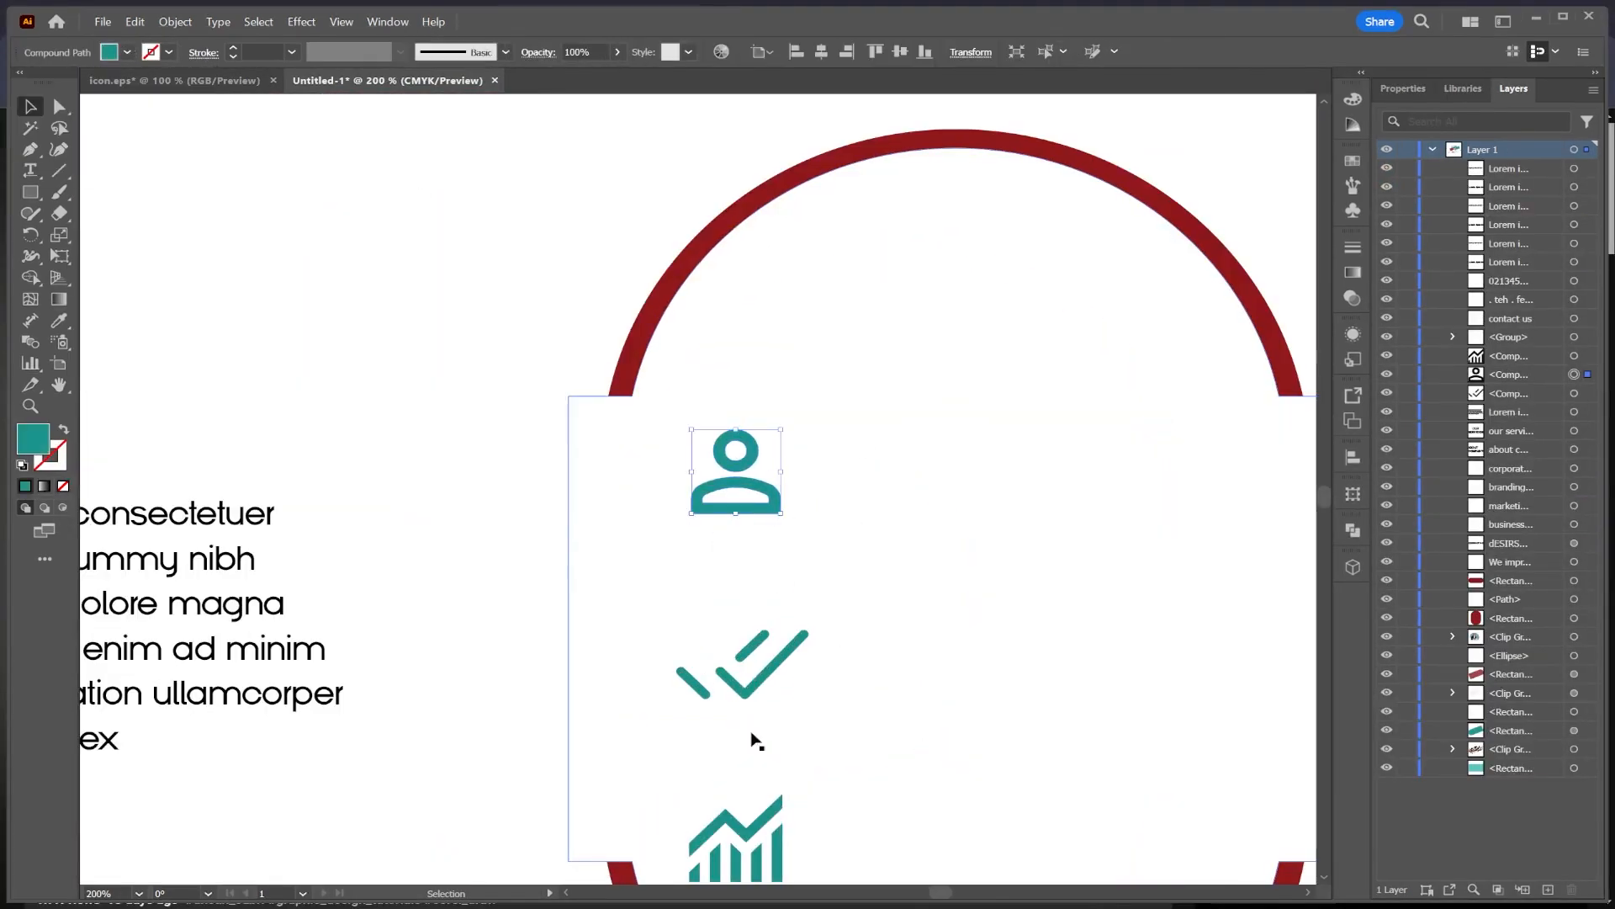
drag(640, 550, 854, 504)
scroll(855, 504, down, 1)
drag(517, 632, 1041, 362)
key(ctrl+minus)
key(ctrl+minus)
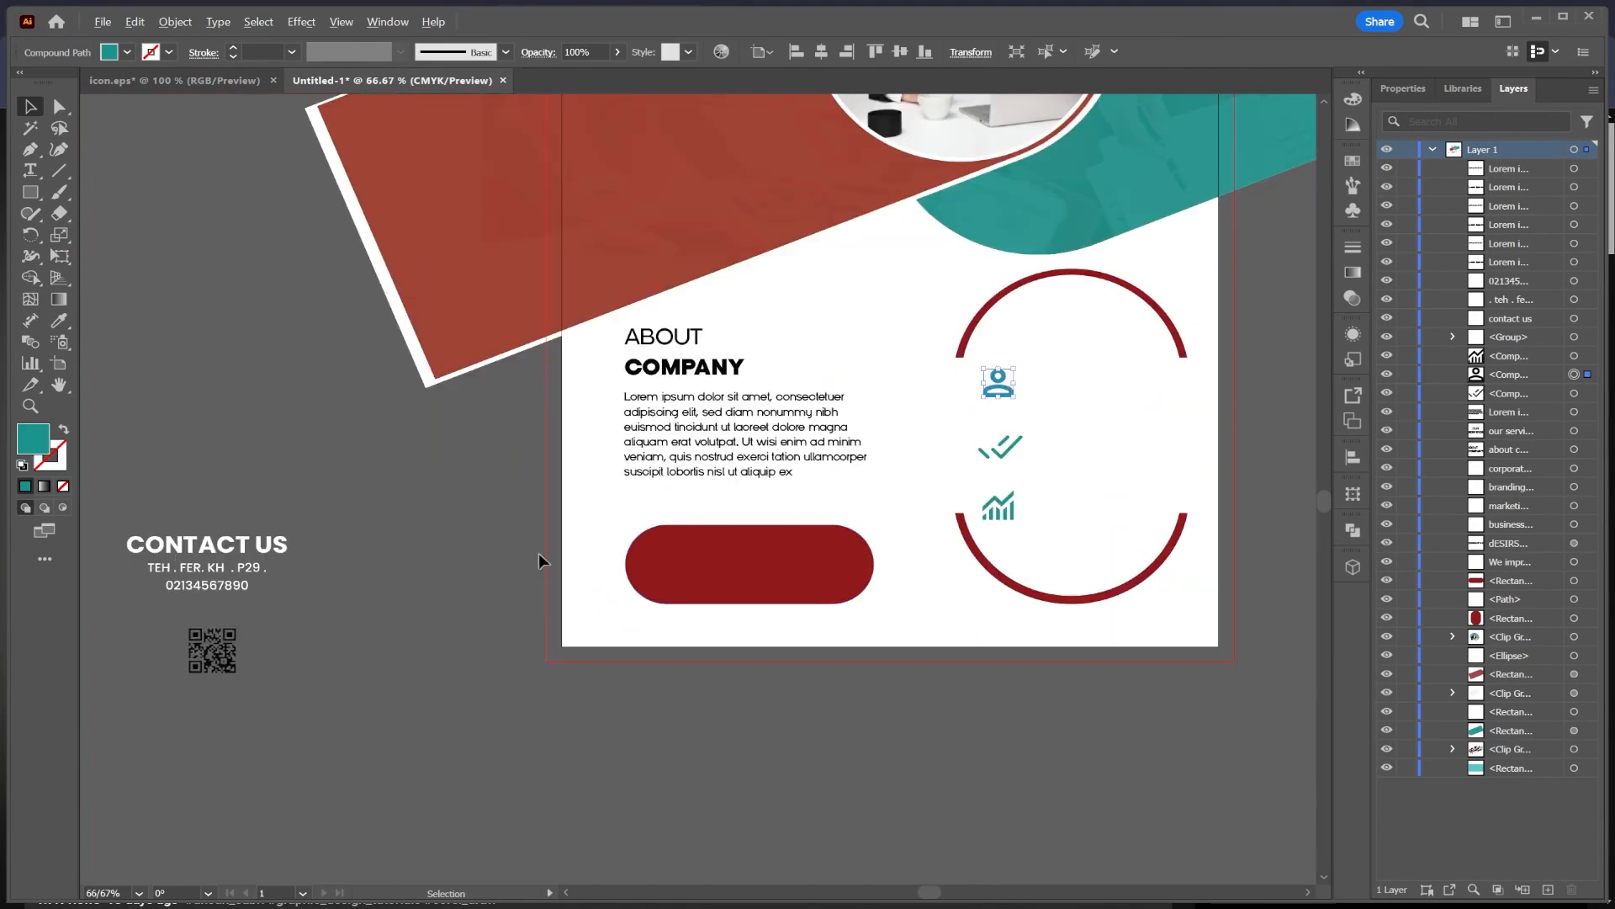
Step: Move the CONTACT US text block onto the red pill and place the QR code beside it
drag(191, 576, 724, 578)
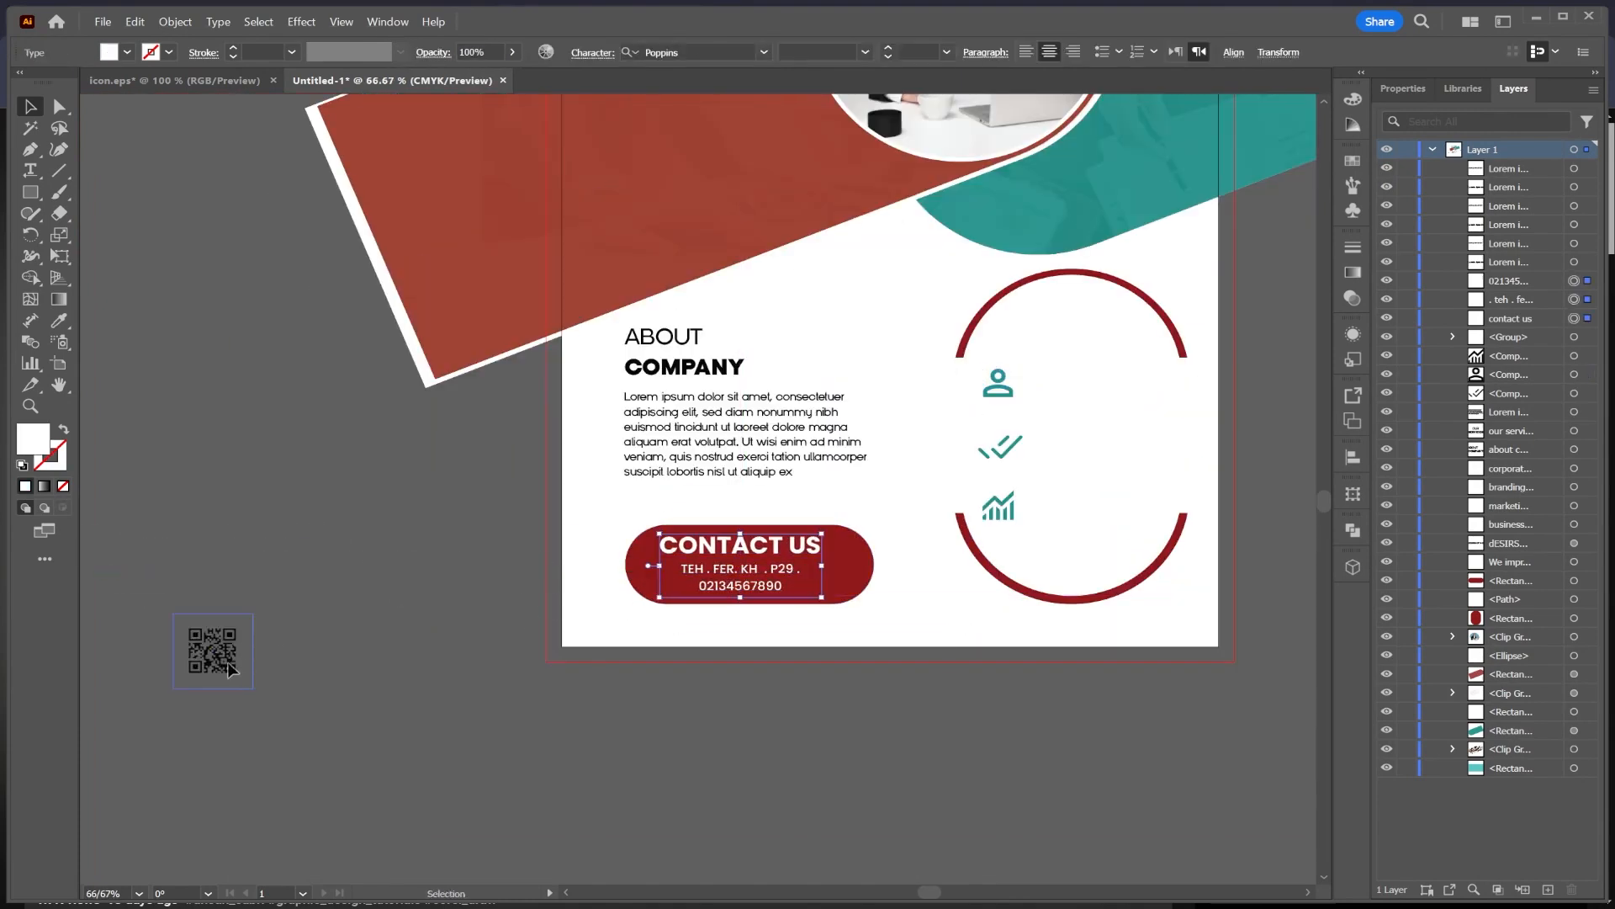
drag(224, 665, 941, 595)
click(509, 603)
Step: Move the BUSINESS SOLUTION service list onto the red diagonal bar
drag(832, 444, 1024, 669)
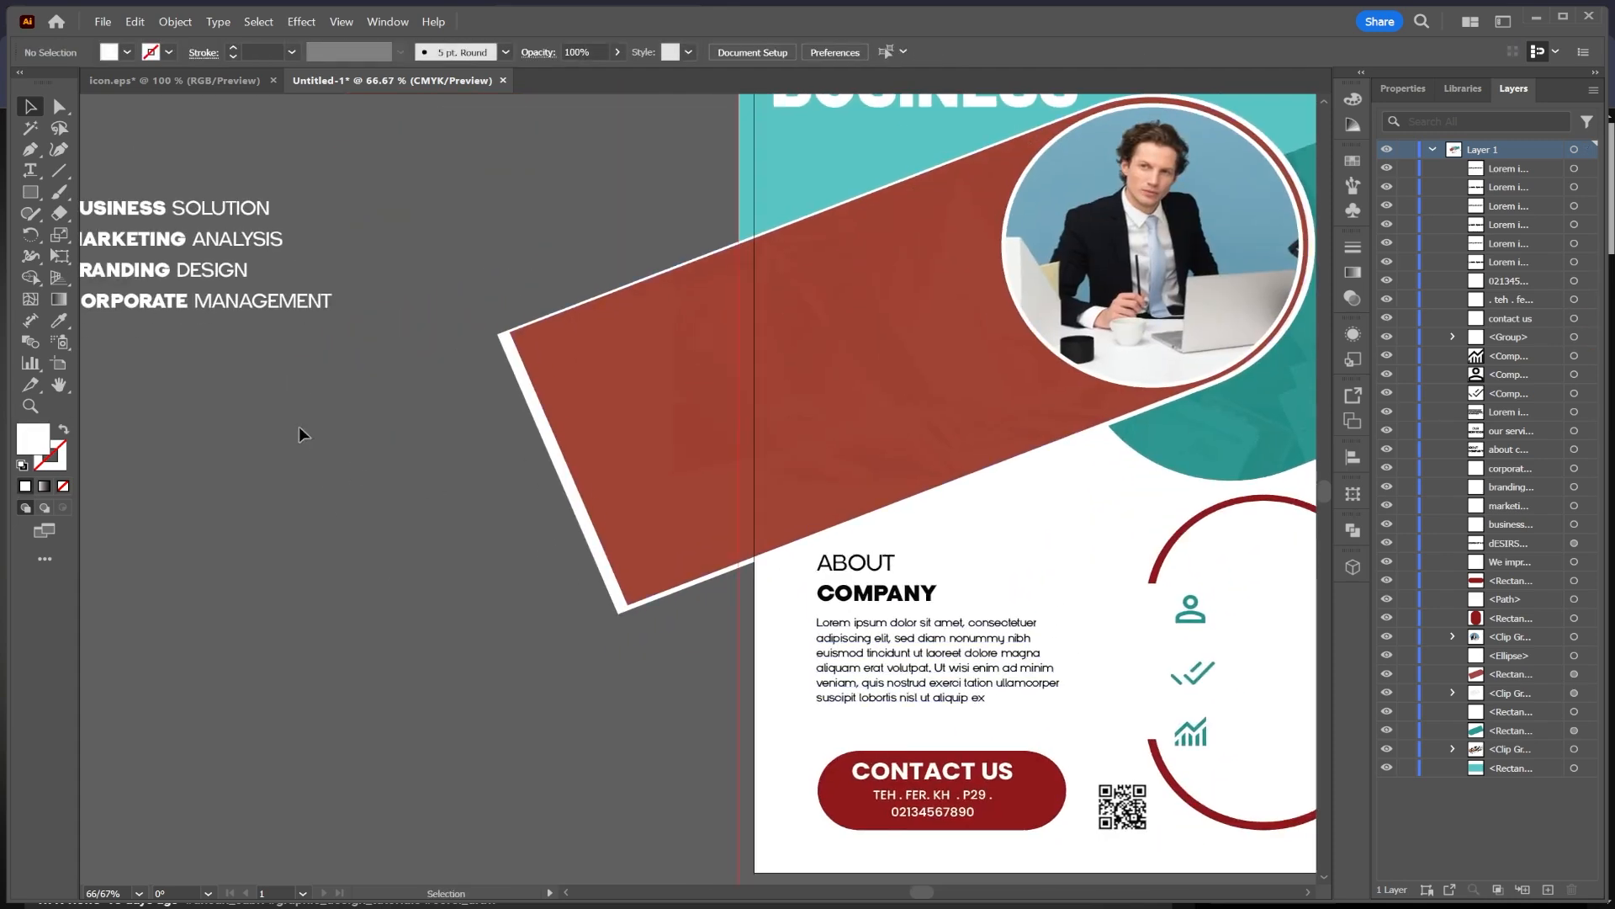
drag(300, 426, 902, 310)
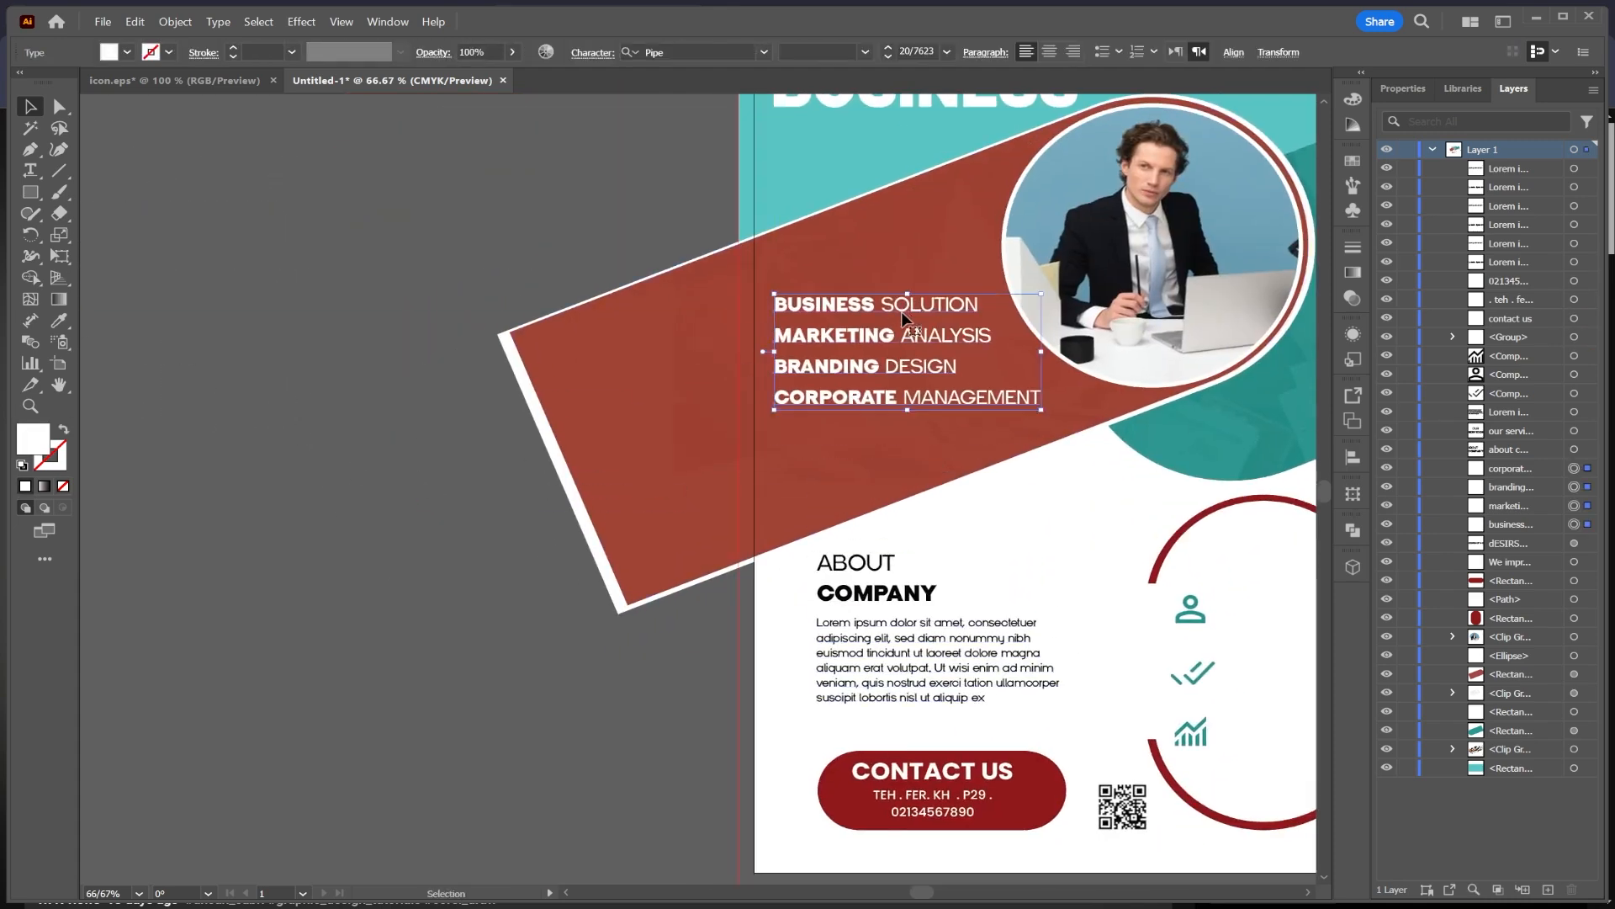
Step: Move the OUR SERVICES heading and its Lorem ipsum items into the red ring beside the icons
drag(1003, 491, 431, 444)
drag(985, 625, 793, 541)
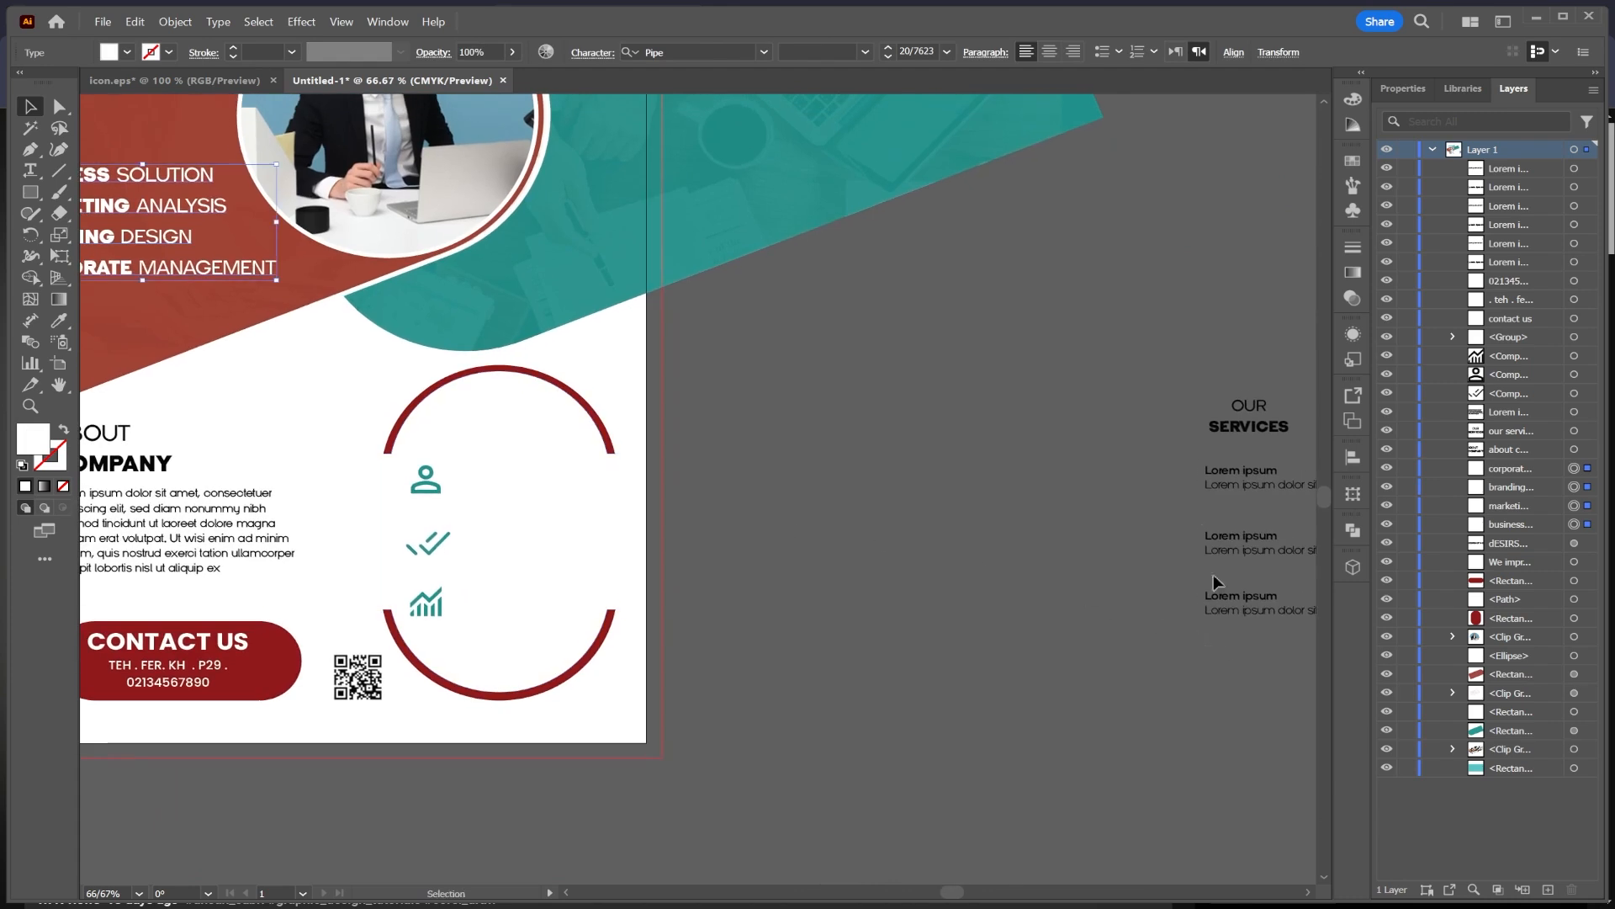
drag(1175, 363, 1176, 364)
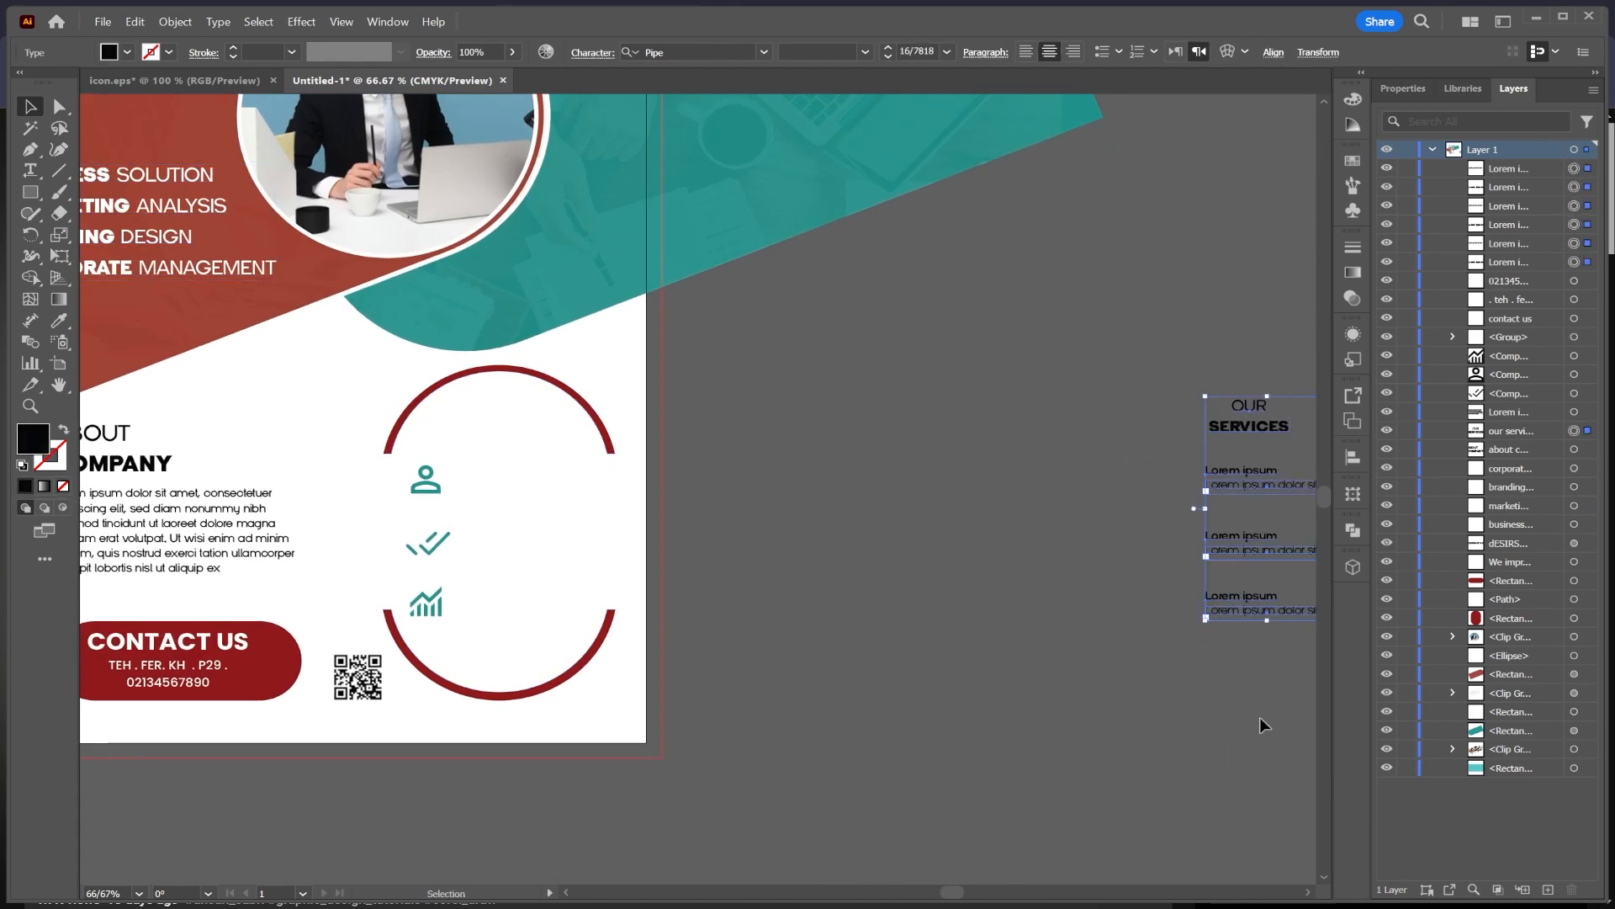
drag(1246, 438, 930, 627)
click(785, 574)
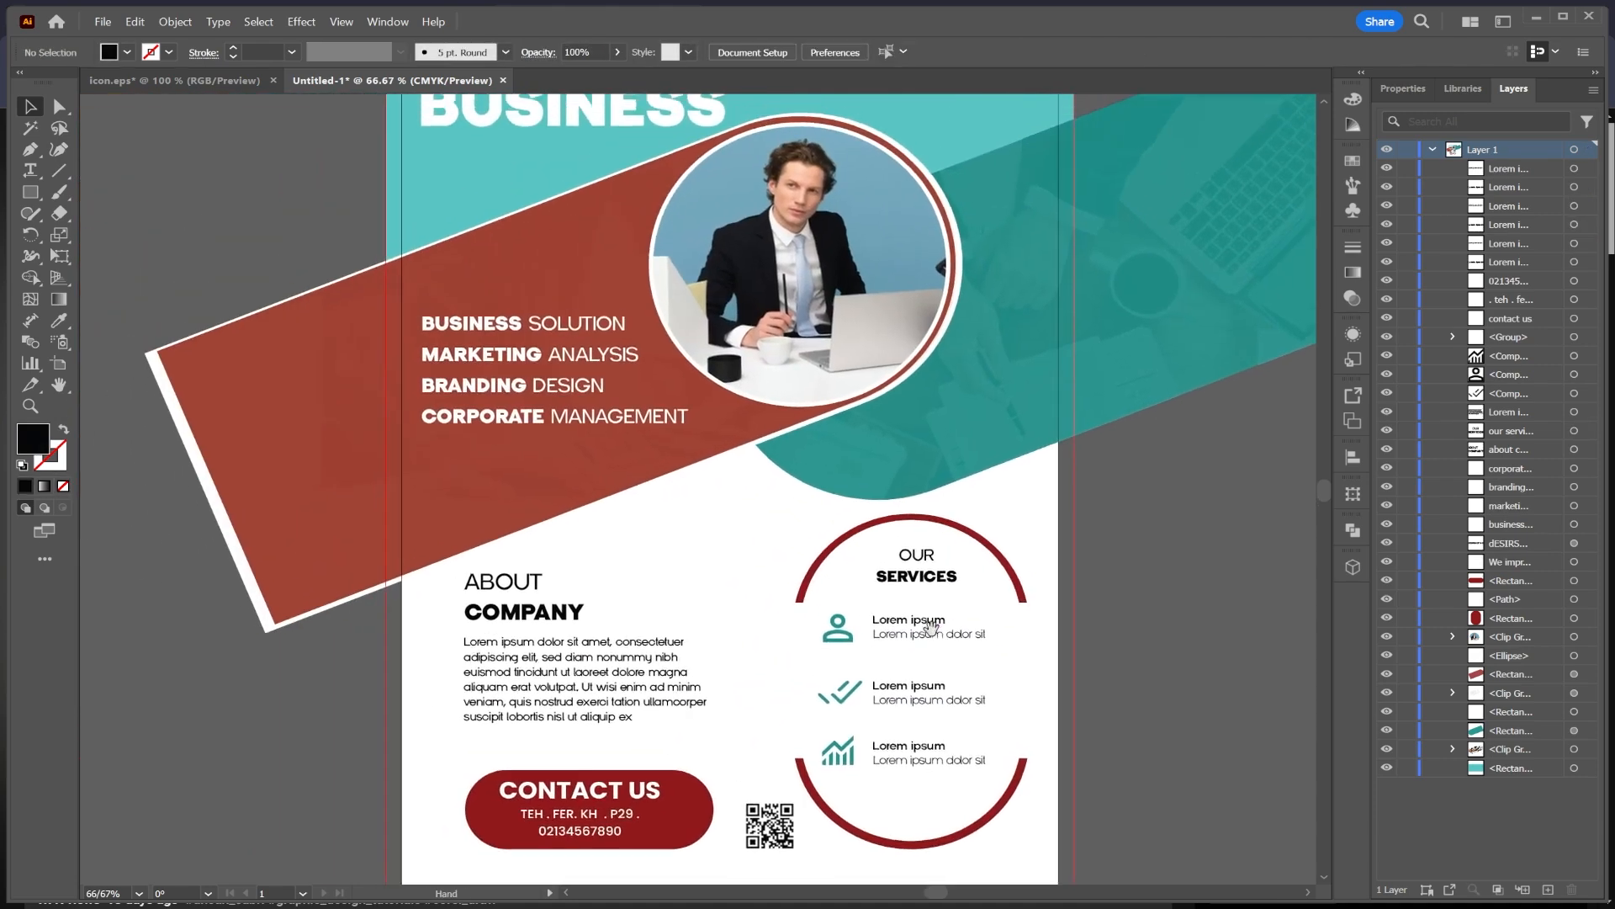
Step: Nudge the CONTACT US text block to sit centred within the red pill
scroll(931, 627, down, 1)
drag(1141, 579, 1073, 557)
click(617, 728)
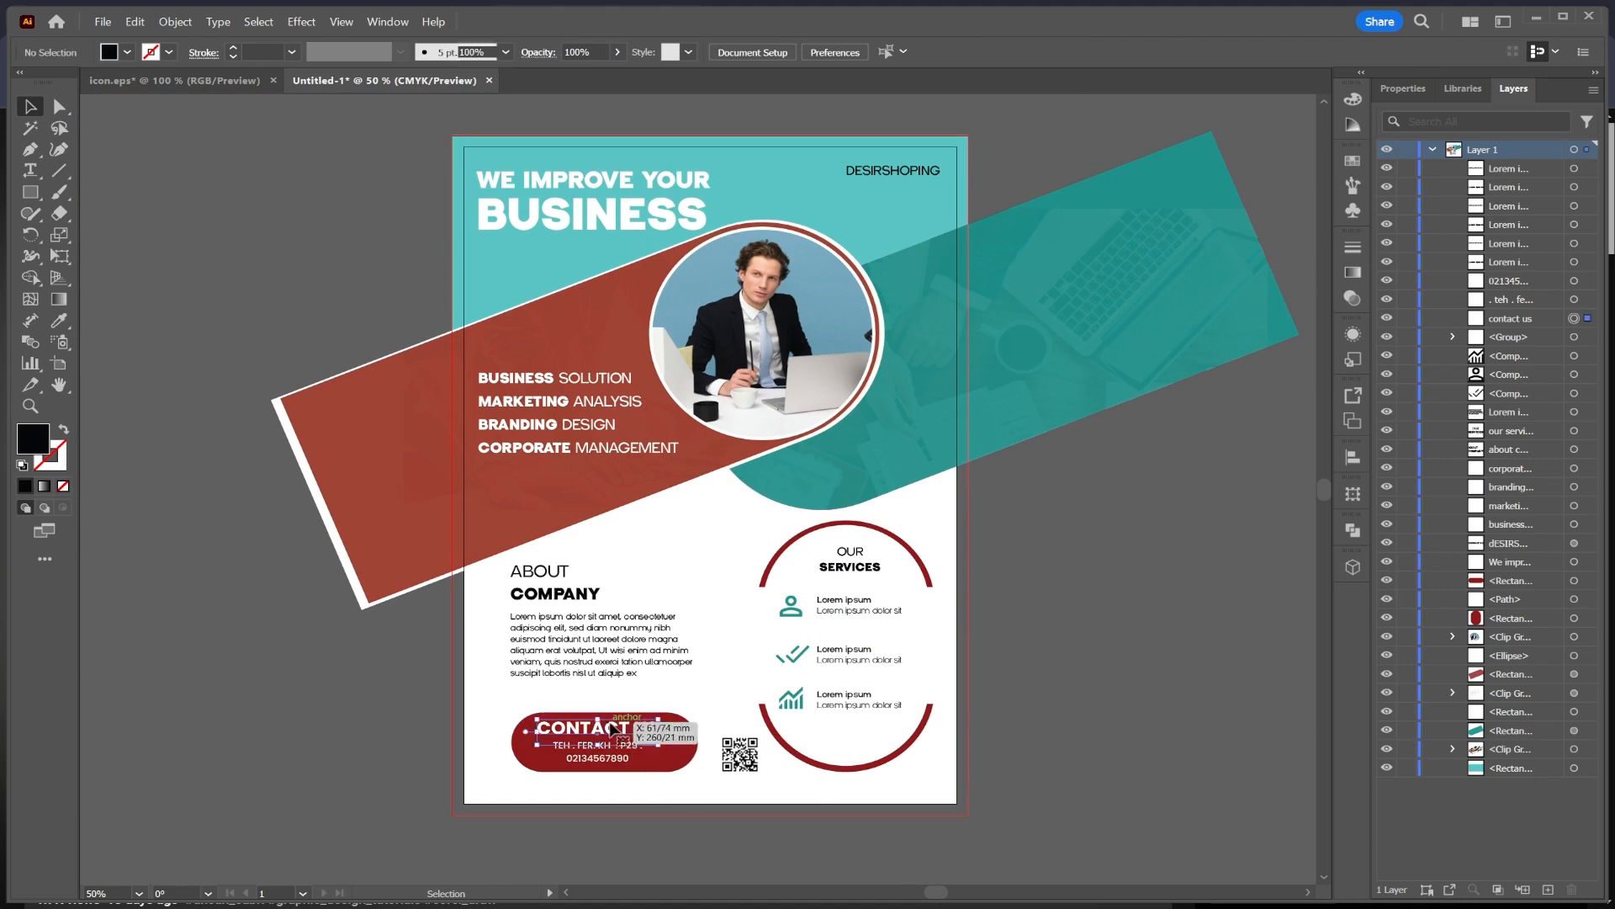
shift+click(611, 757)
shift+click(607, 744)
drag(606, 741, 614, 746)
click(1013, 696)
Step: Fill the DESIRSHOPING text at the top right with dark red
click(934, 171)
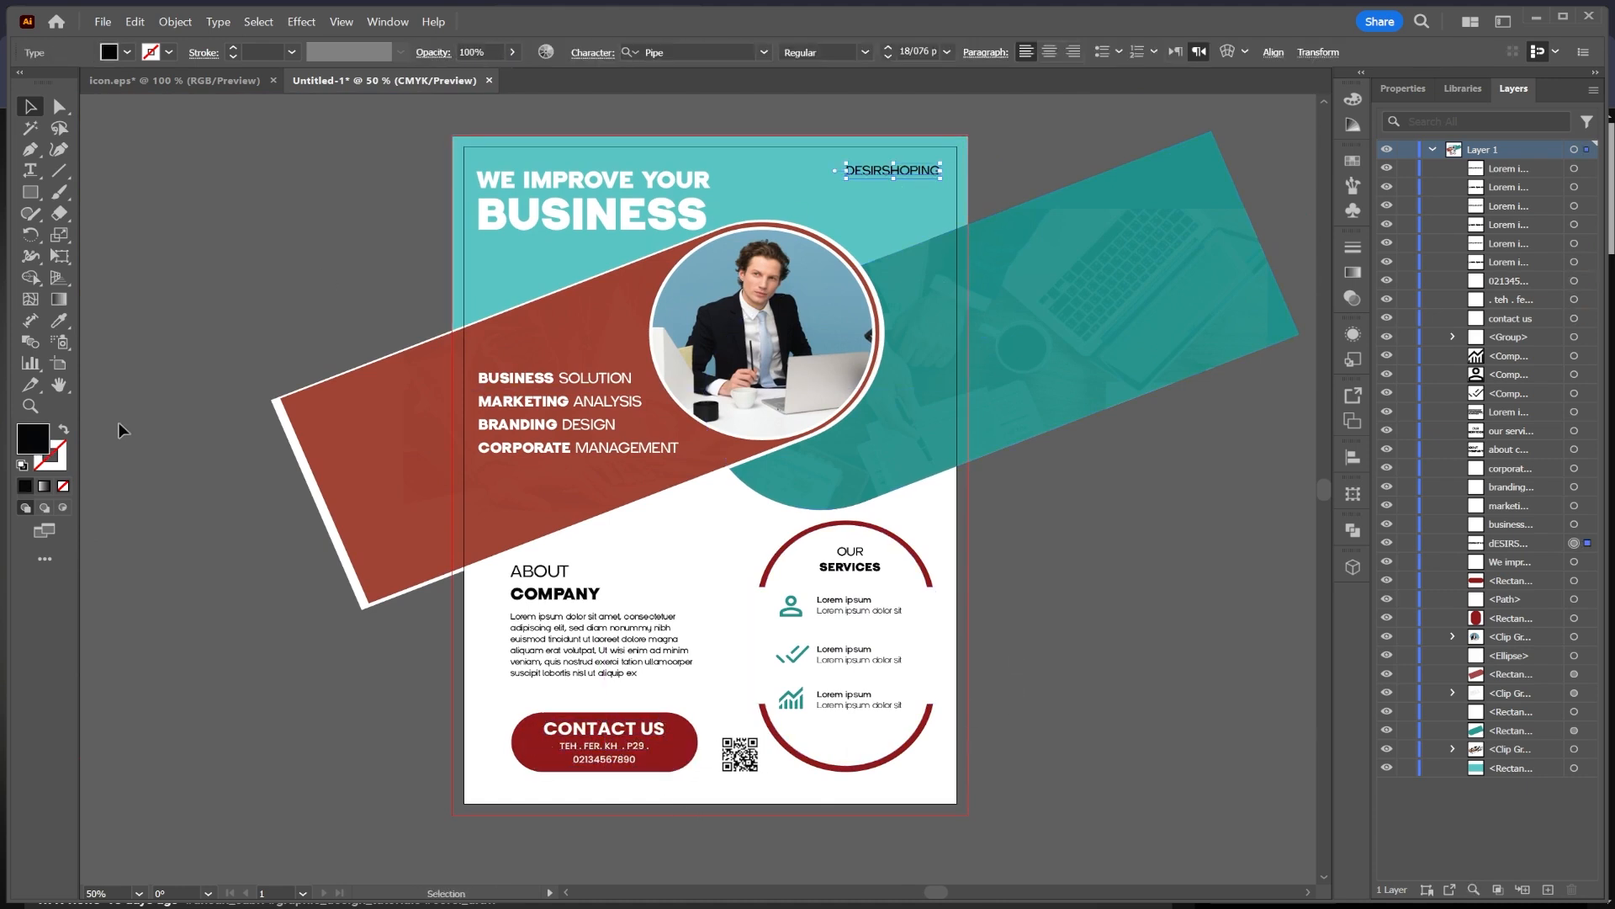
click(127, 53)
click(51, 127)
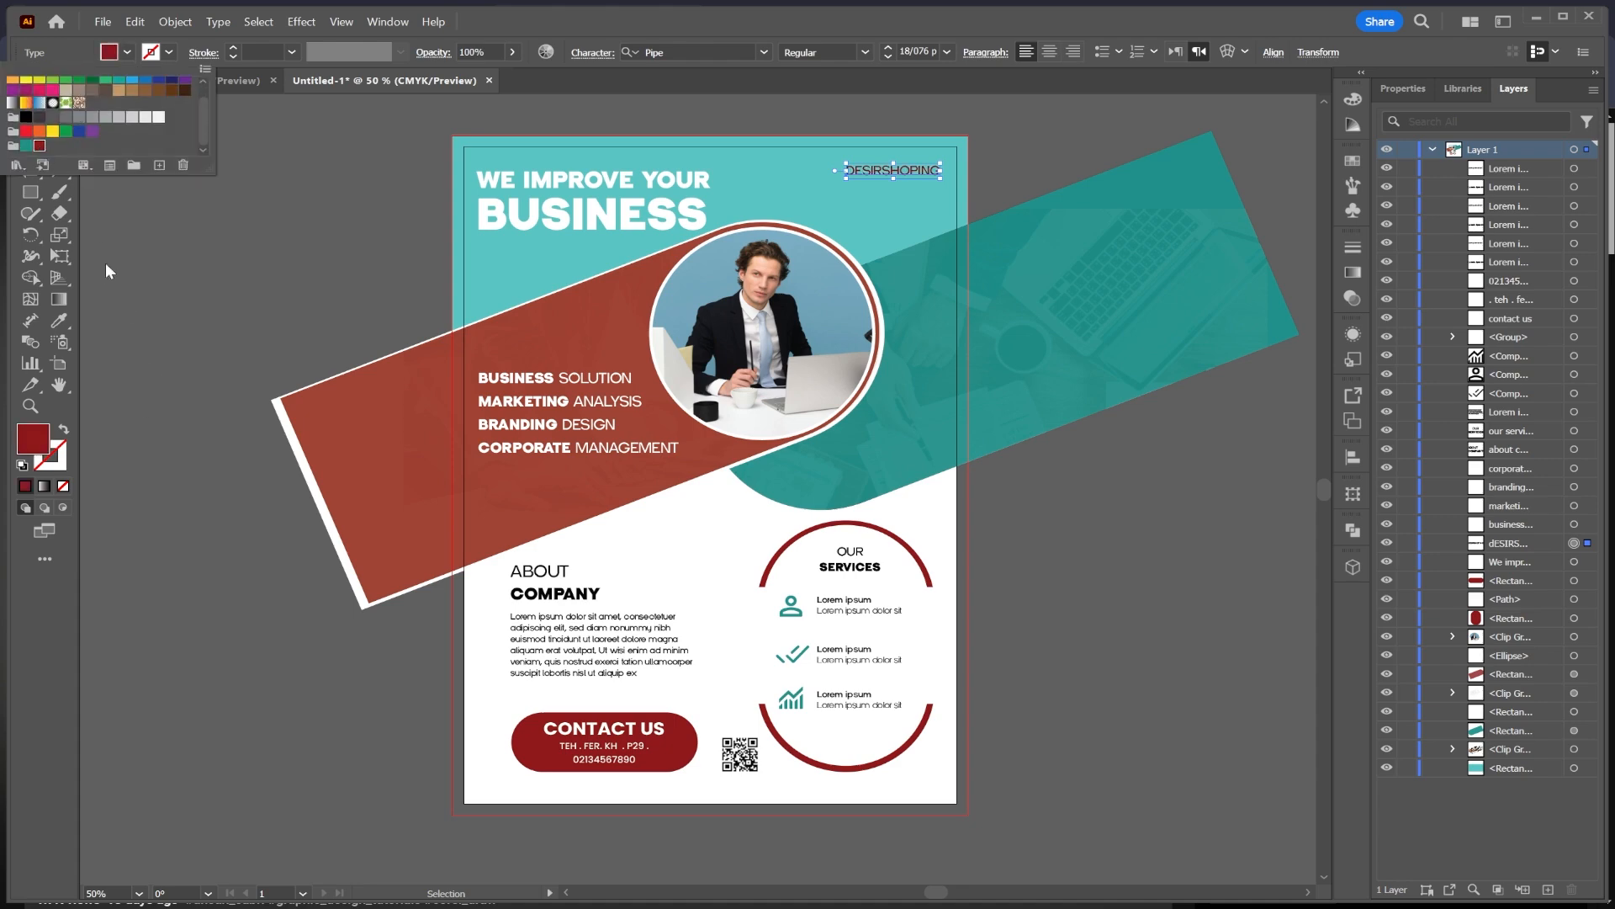
click(104, 262)
click(30, 191)
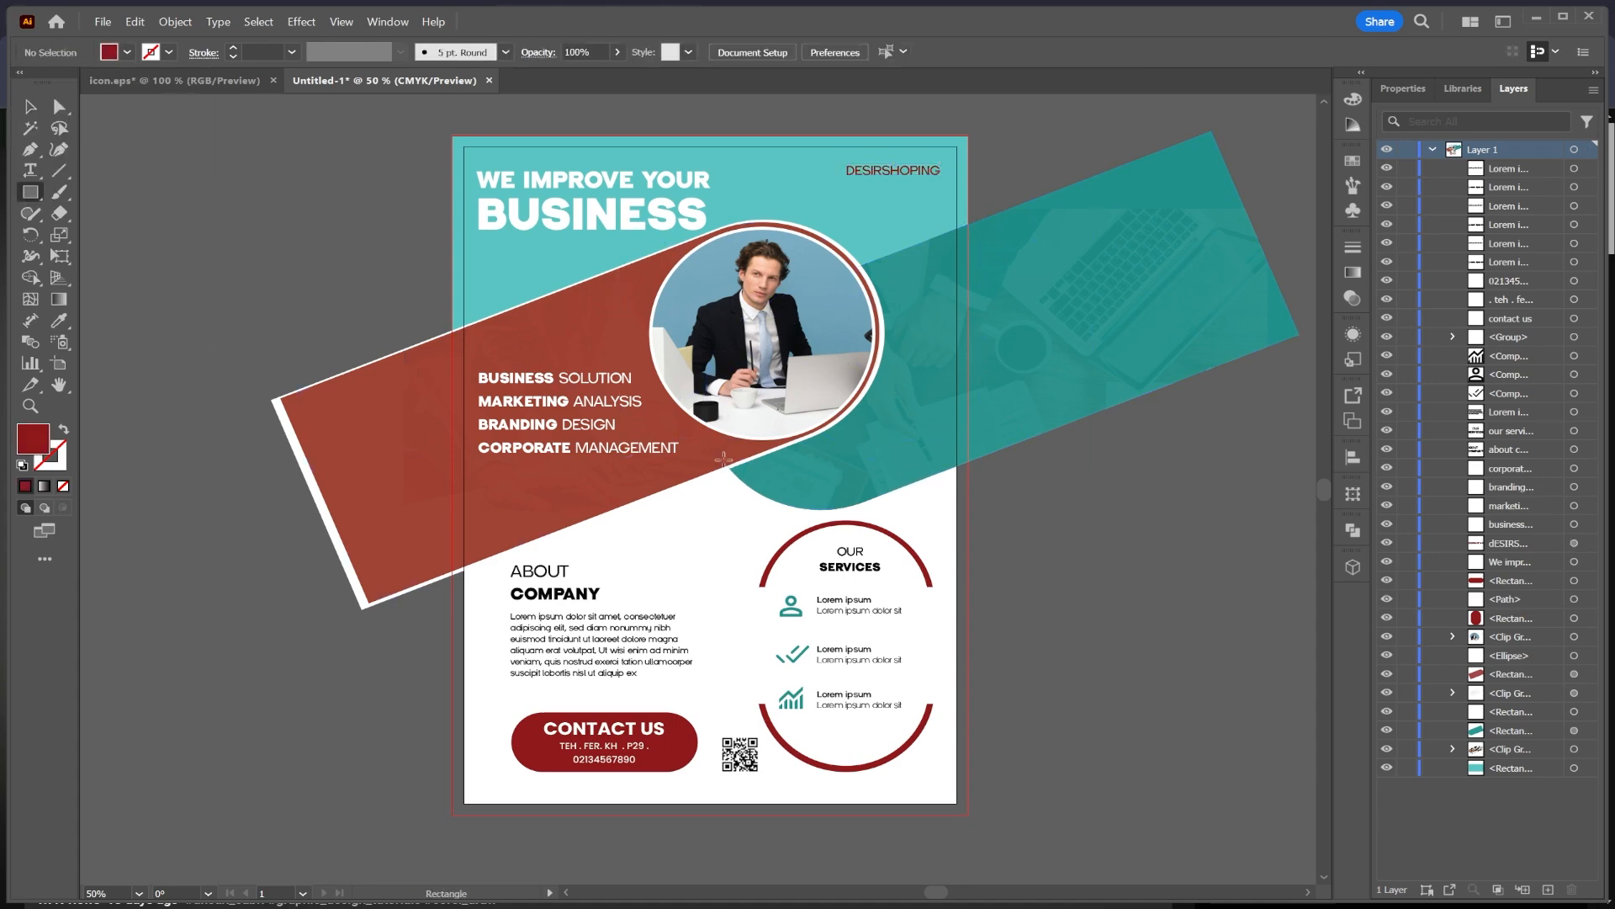
scroll(714, 510, up, 2)
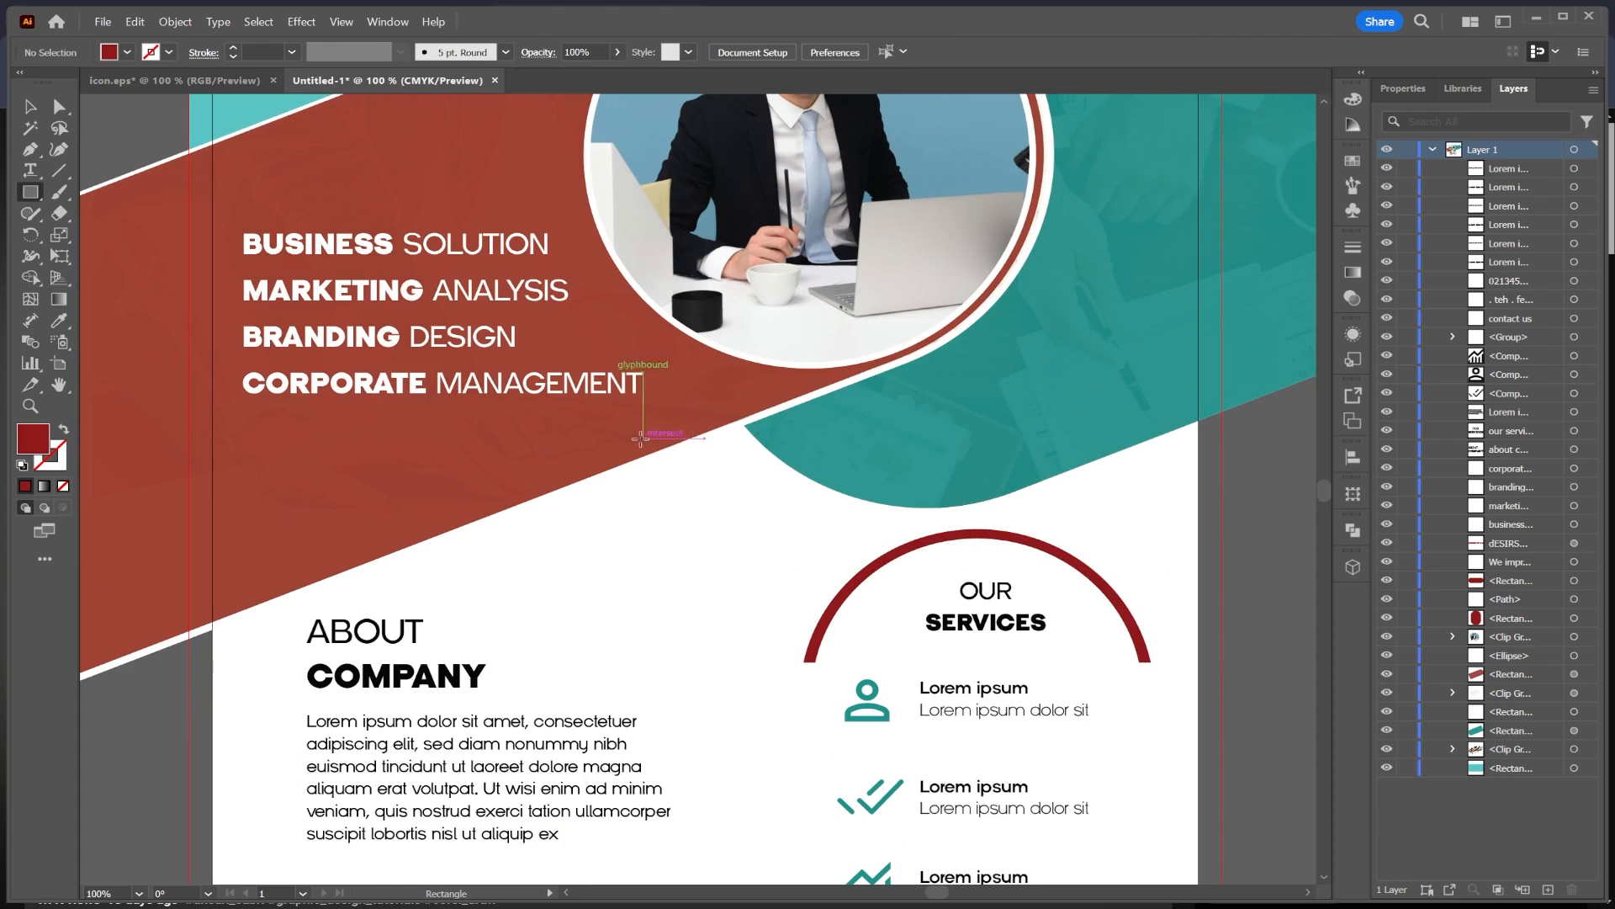
drag(622, 450, 760, 579)
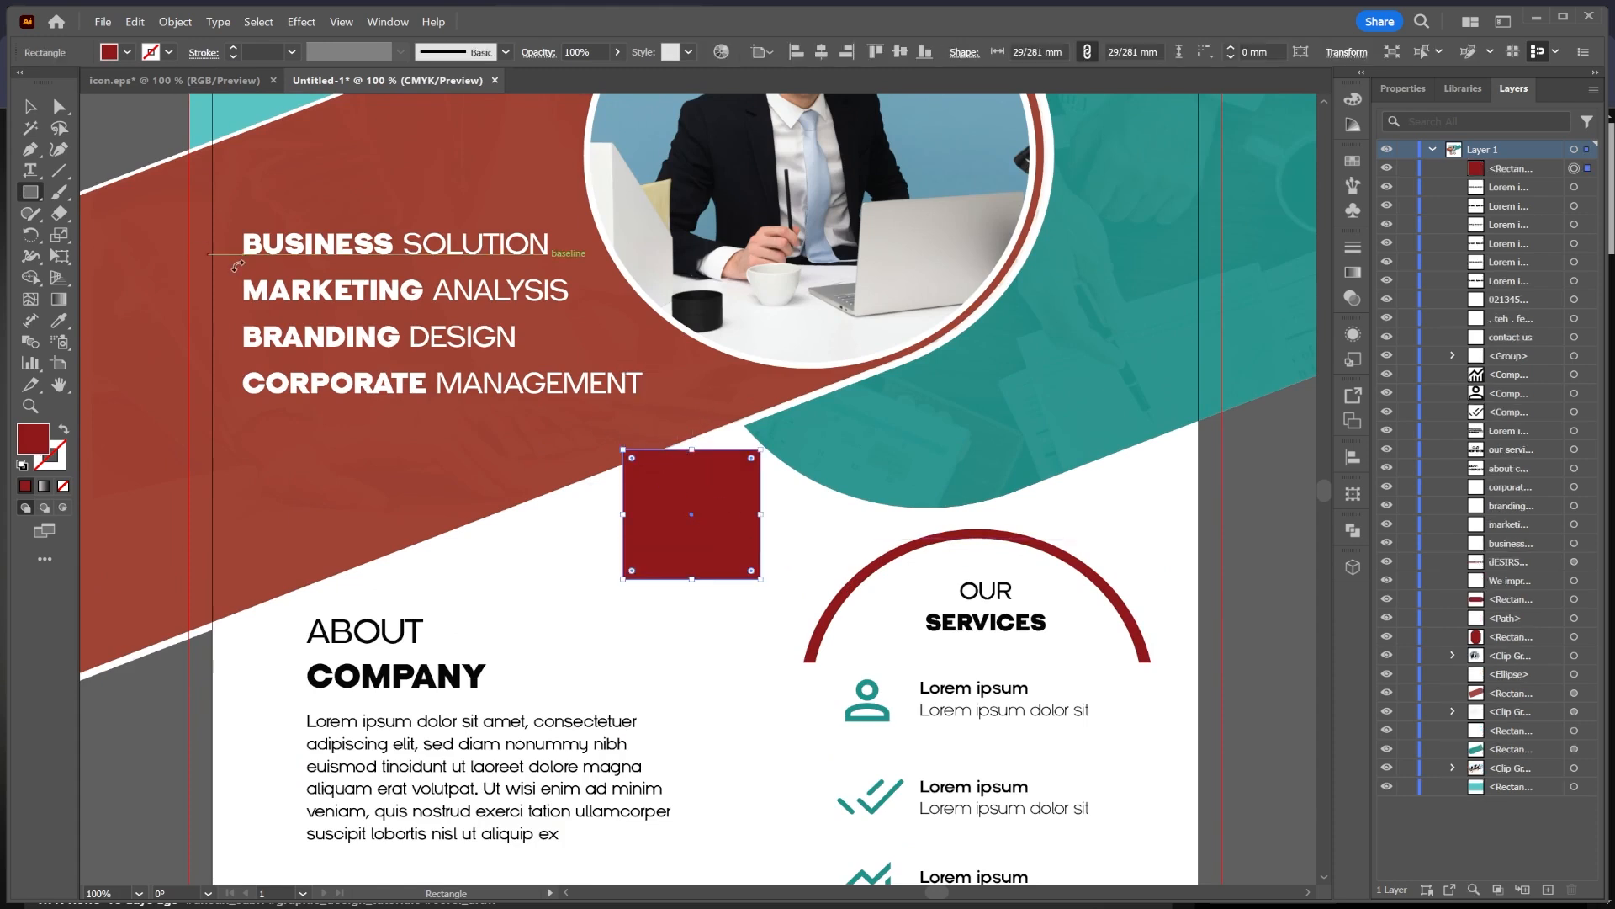
key(Delete)
Step: Draw a red circle about 20 mm across in the white space between the red bar and the ring
click(29, 192)
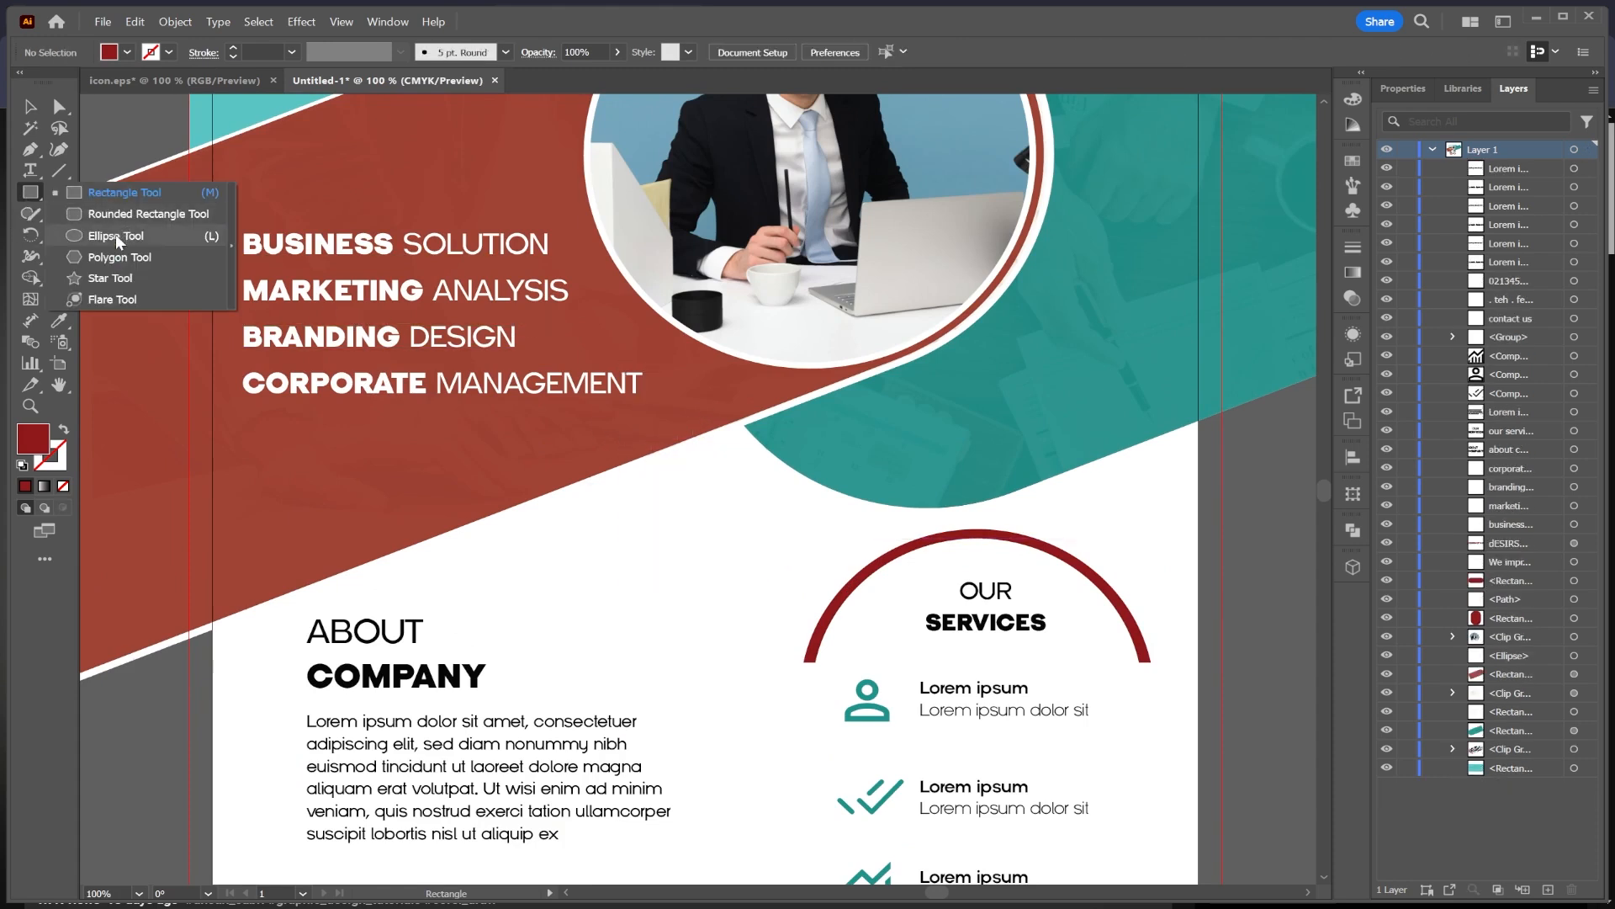
click(109, 213)
mouse_move(675, 491)
mouse_down()
mouse_move(724, 505)
mouse_move(825, 630)
mouse_up()
click(26, 111)
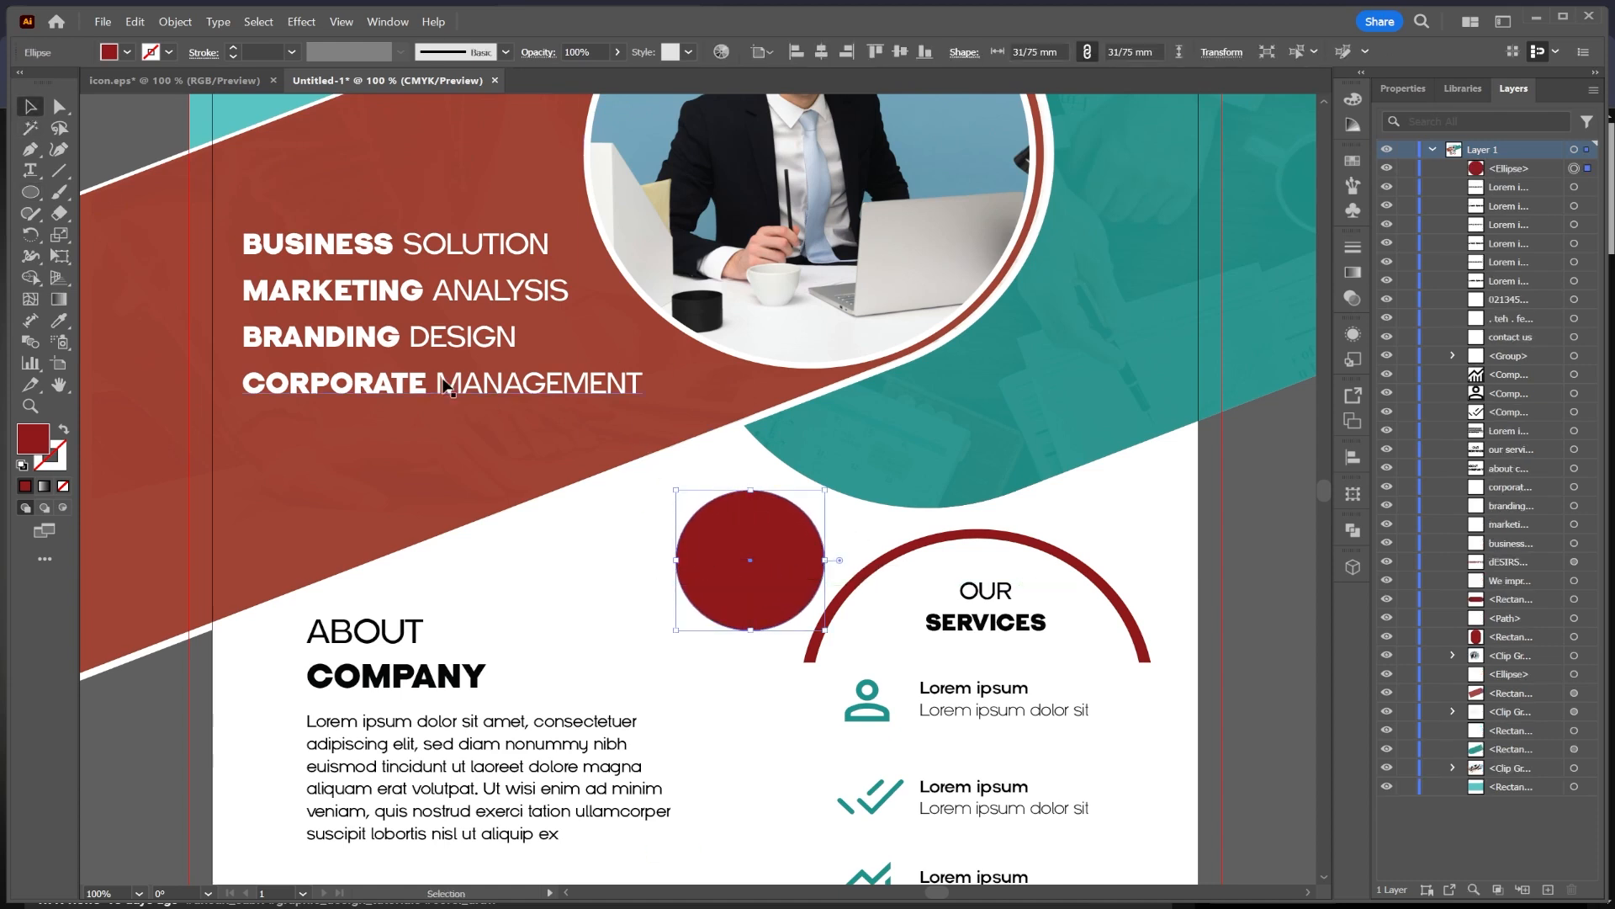
drag(738, 515, 711, 495)
scroll(764, 572, down, 2)
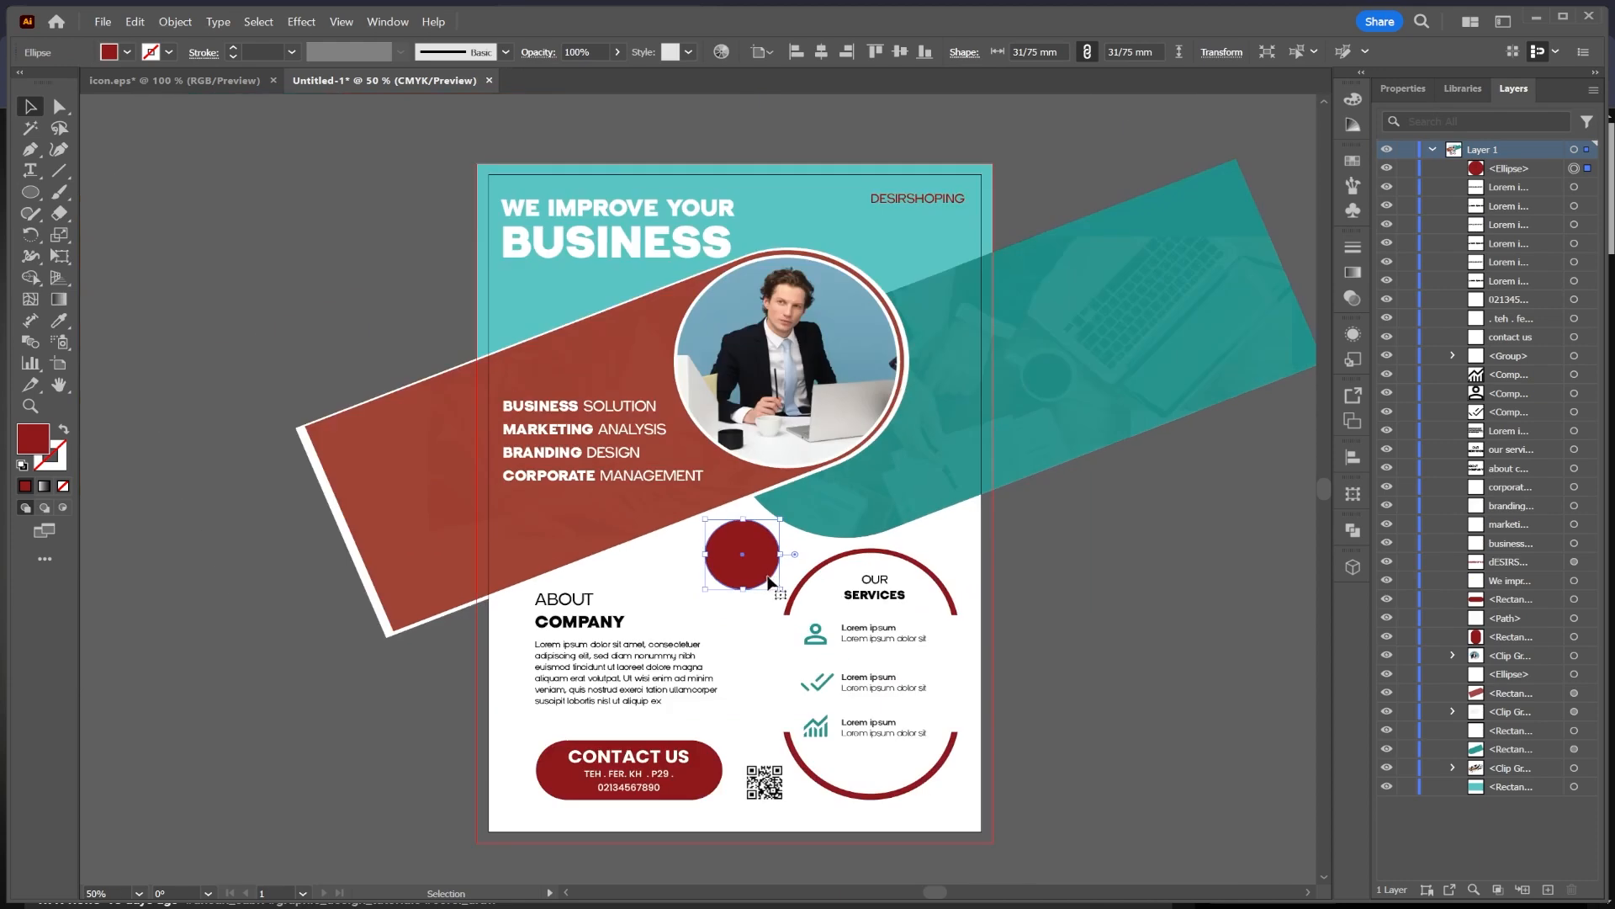
drag(784, 586, 754, 530)
scroll(754, 531, up, 3)
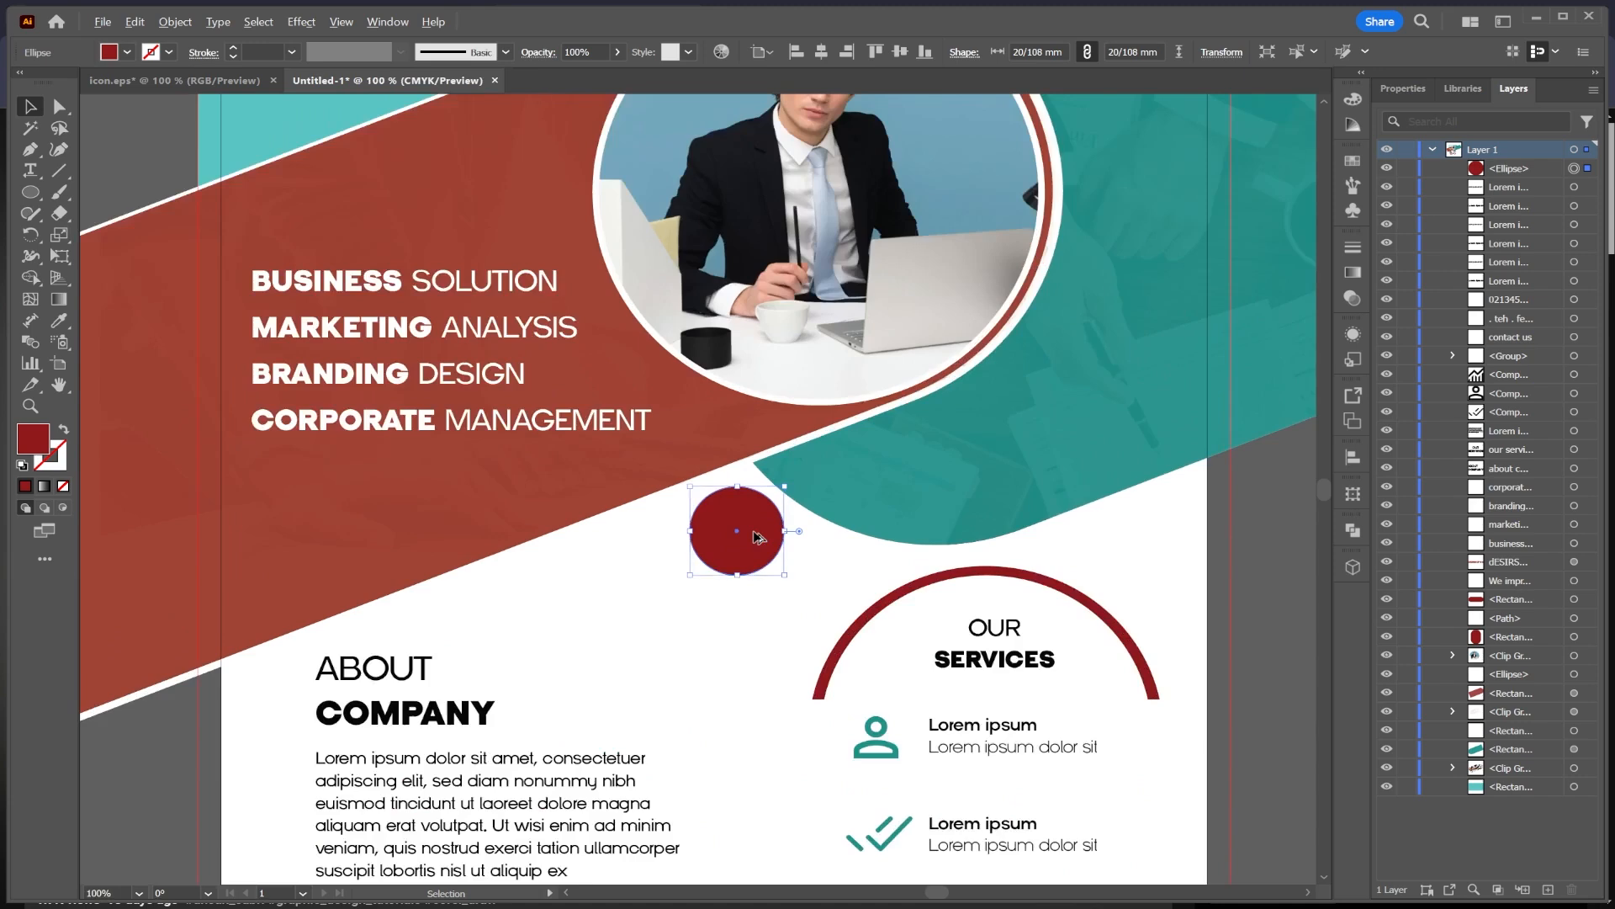
Step: Apply a linear gradient to the circle at a -60° angle
click(1351, 272)
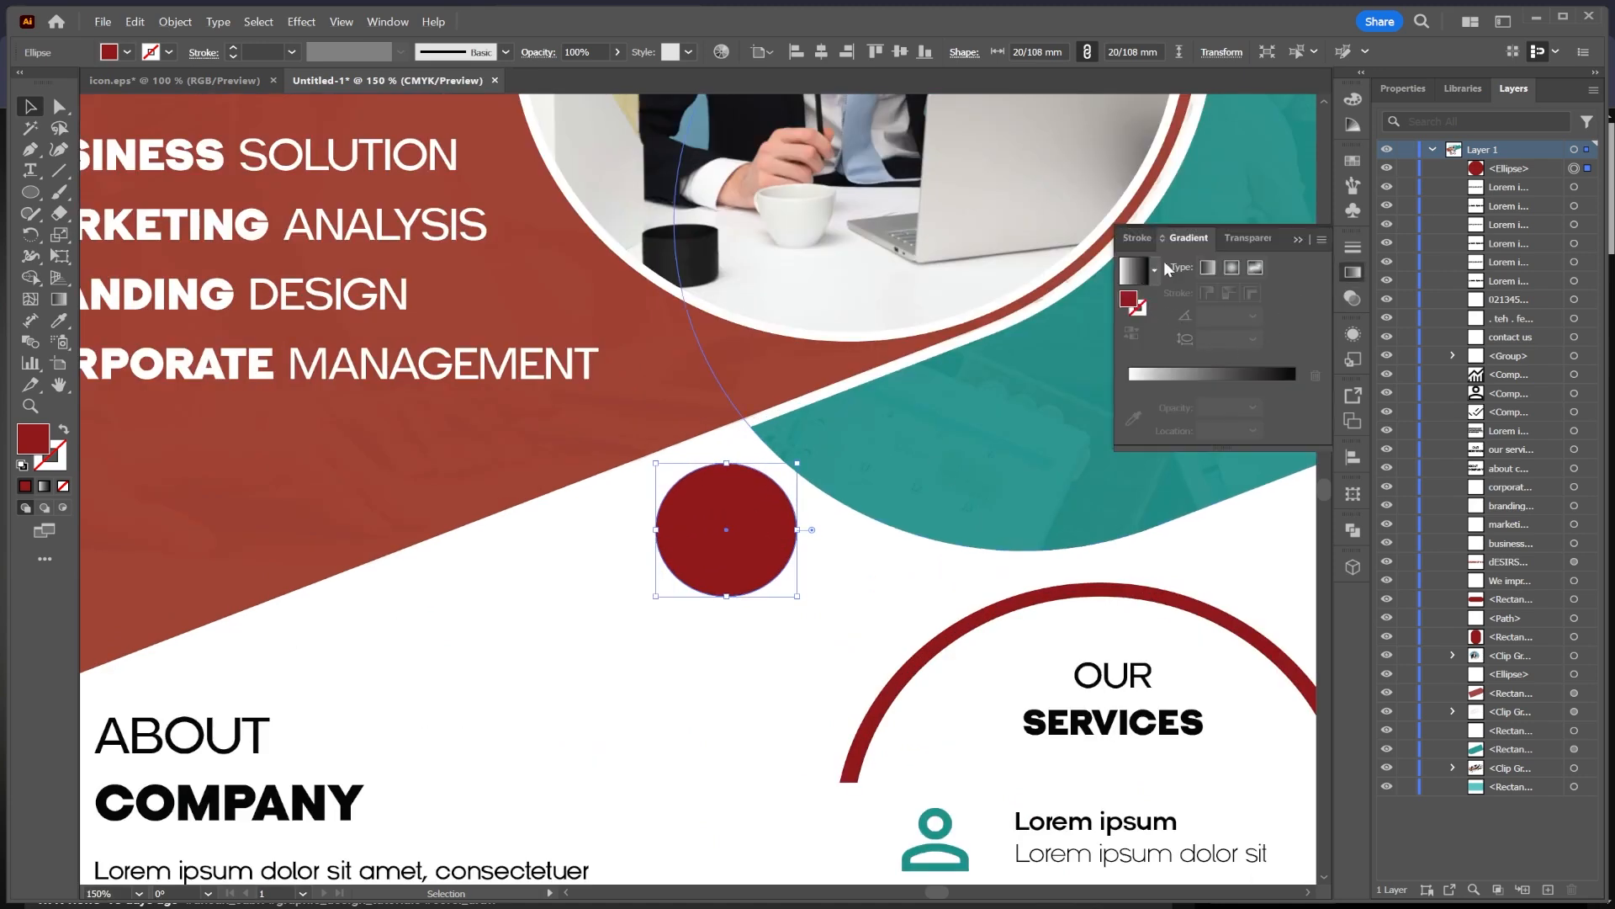
click(1208, 267)
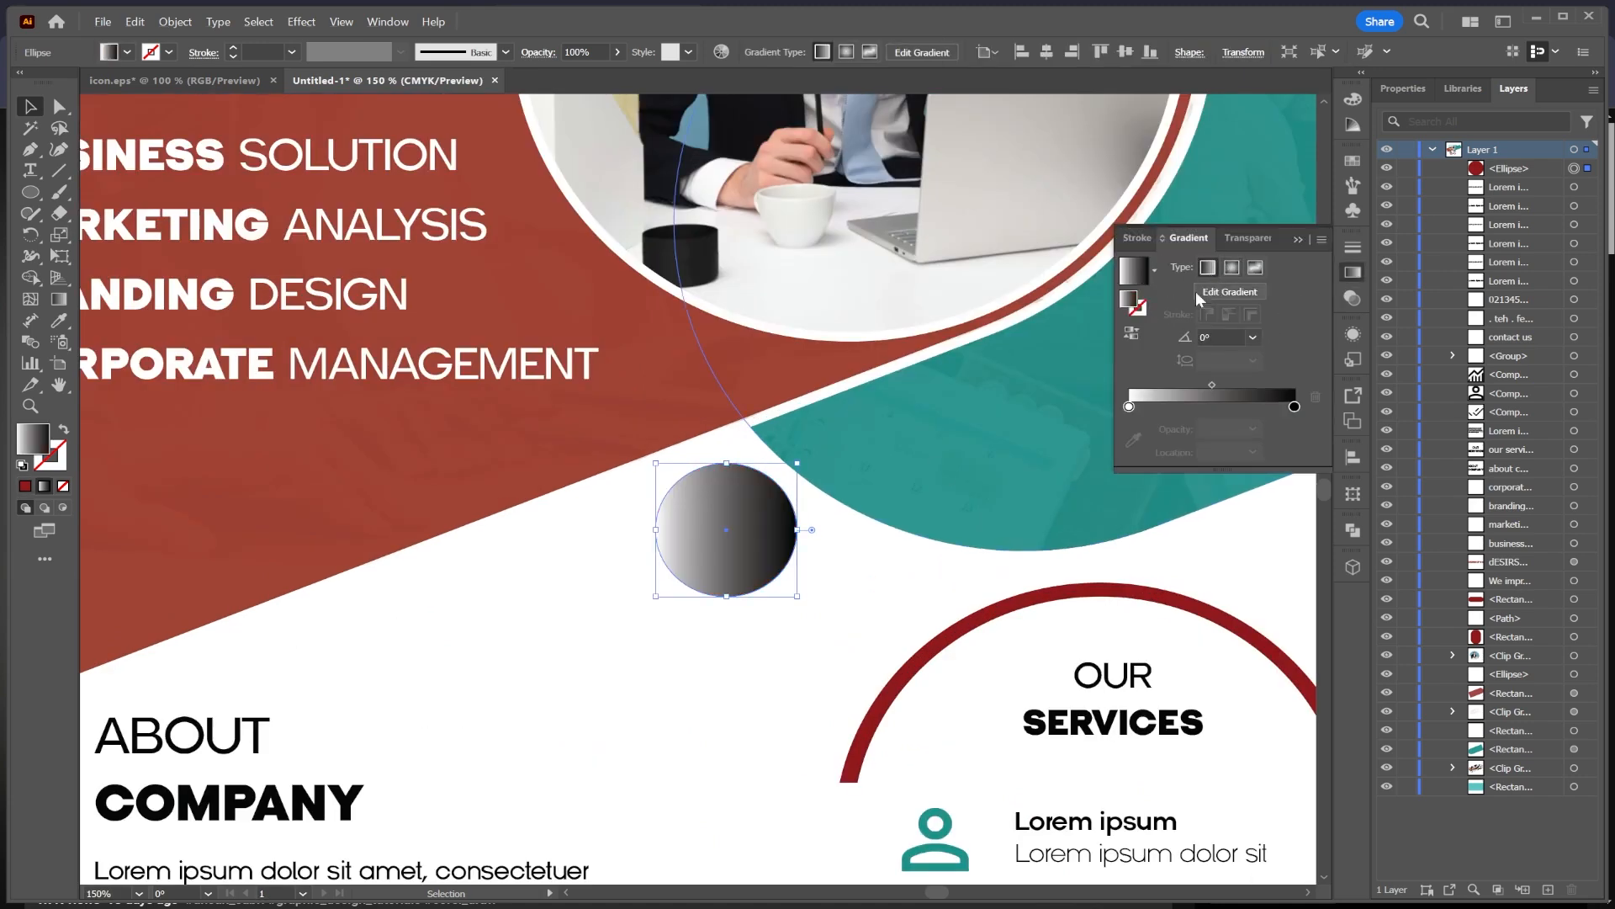
click(1254, 336)
click(1280, 581)
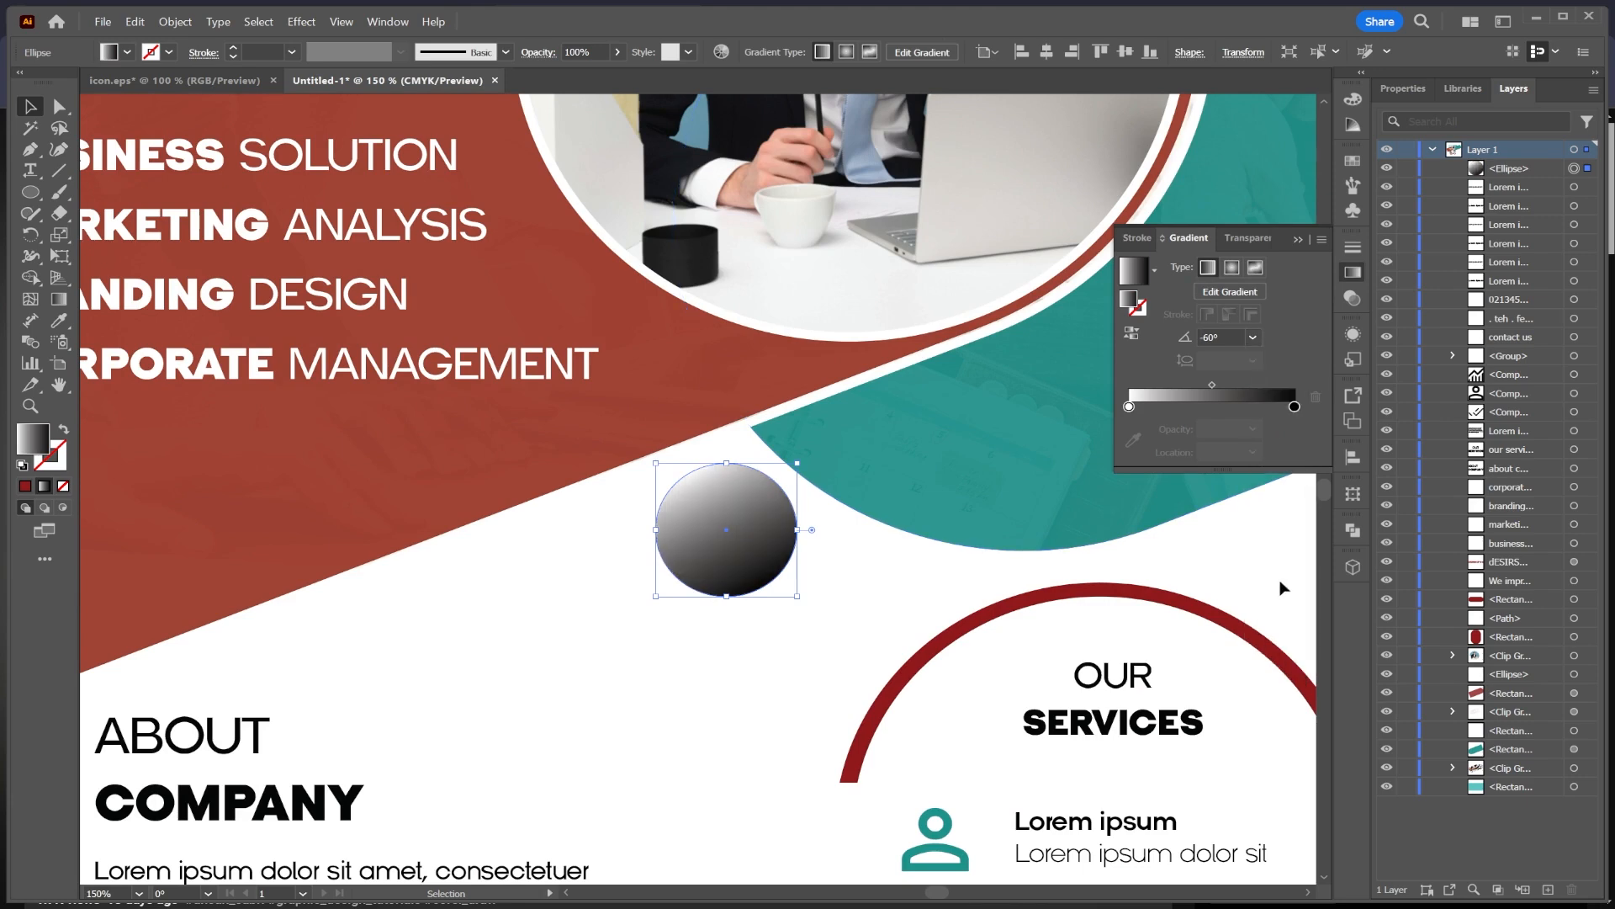
Step: Sample the red bar's colour into the gradient's left stop
click(1130, 407)
click(1133, 440)
click(665, 406)
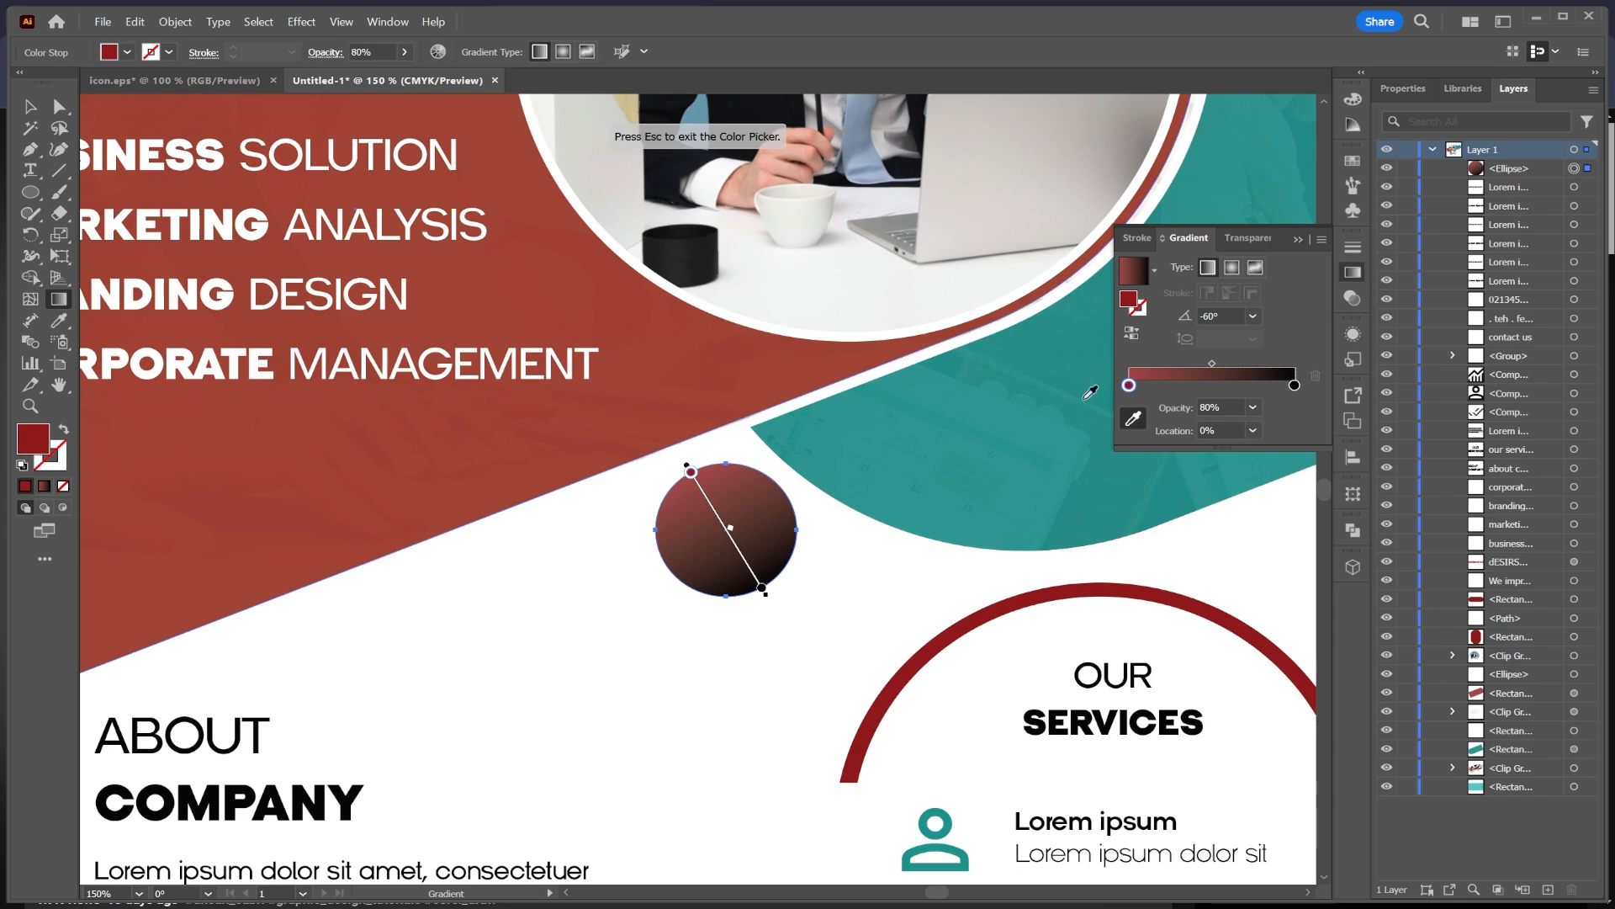
Step: Add a middle gradient stop and sample the red bar's colour into it
click(1214, 386)
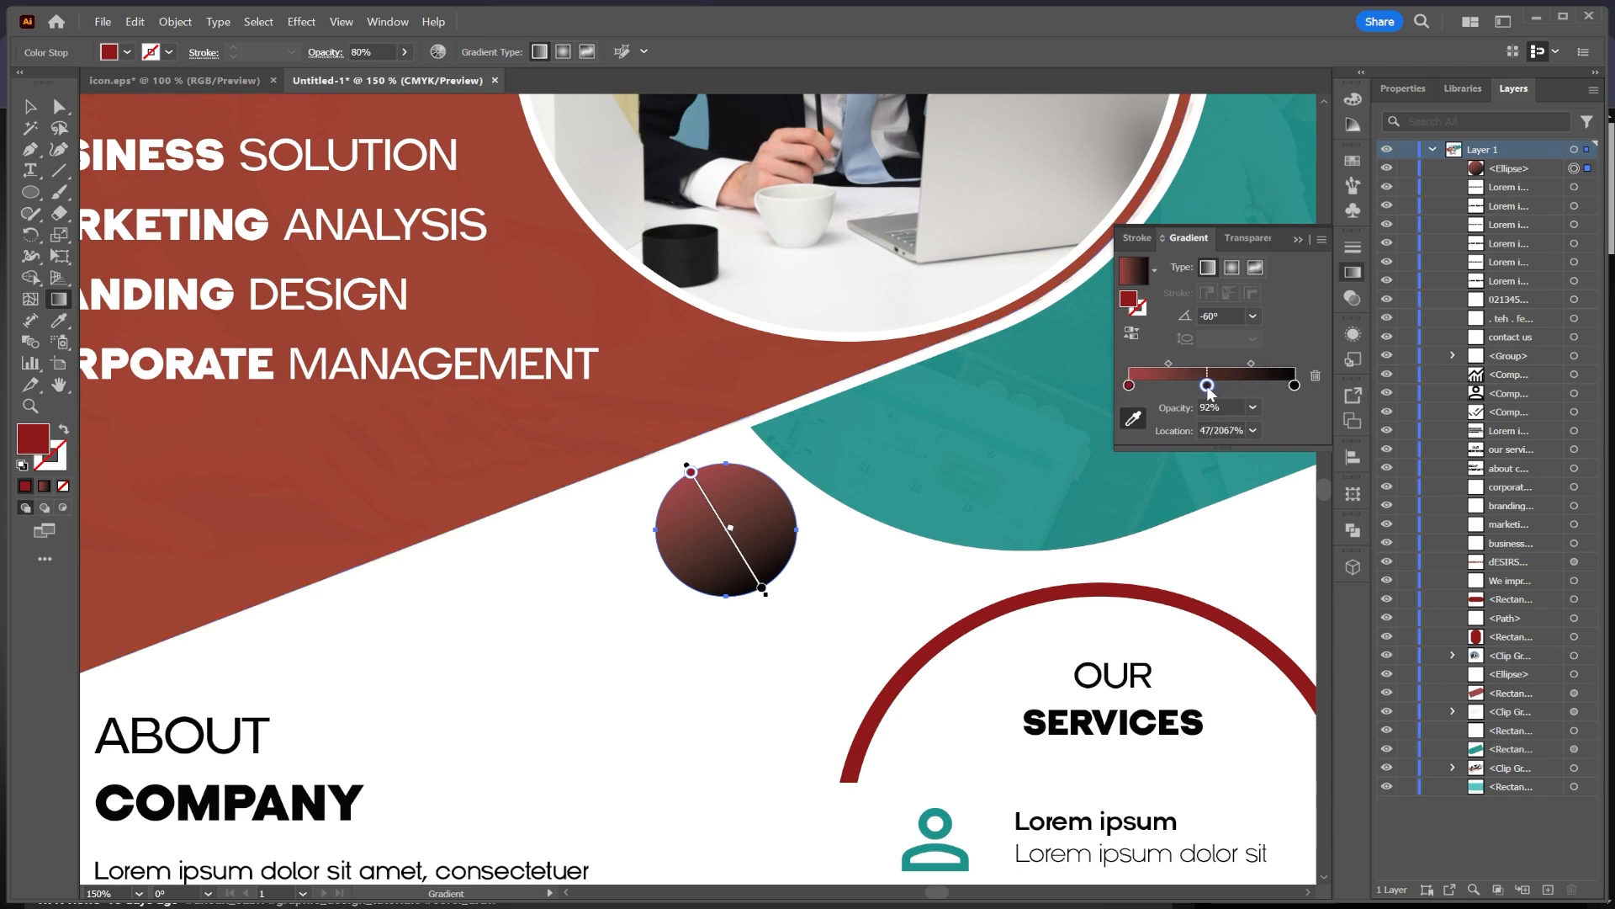
drag(1207, 387, 1206, 386)
click(1294, 386)
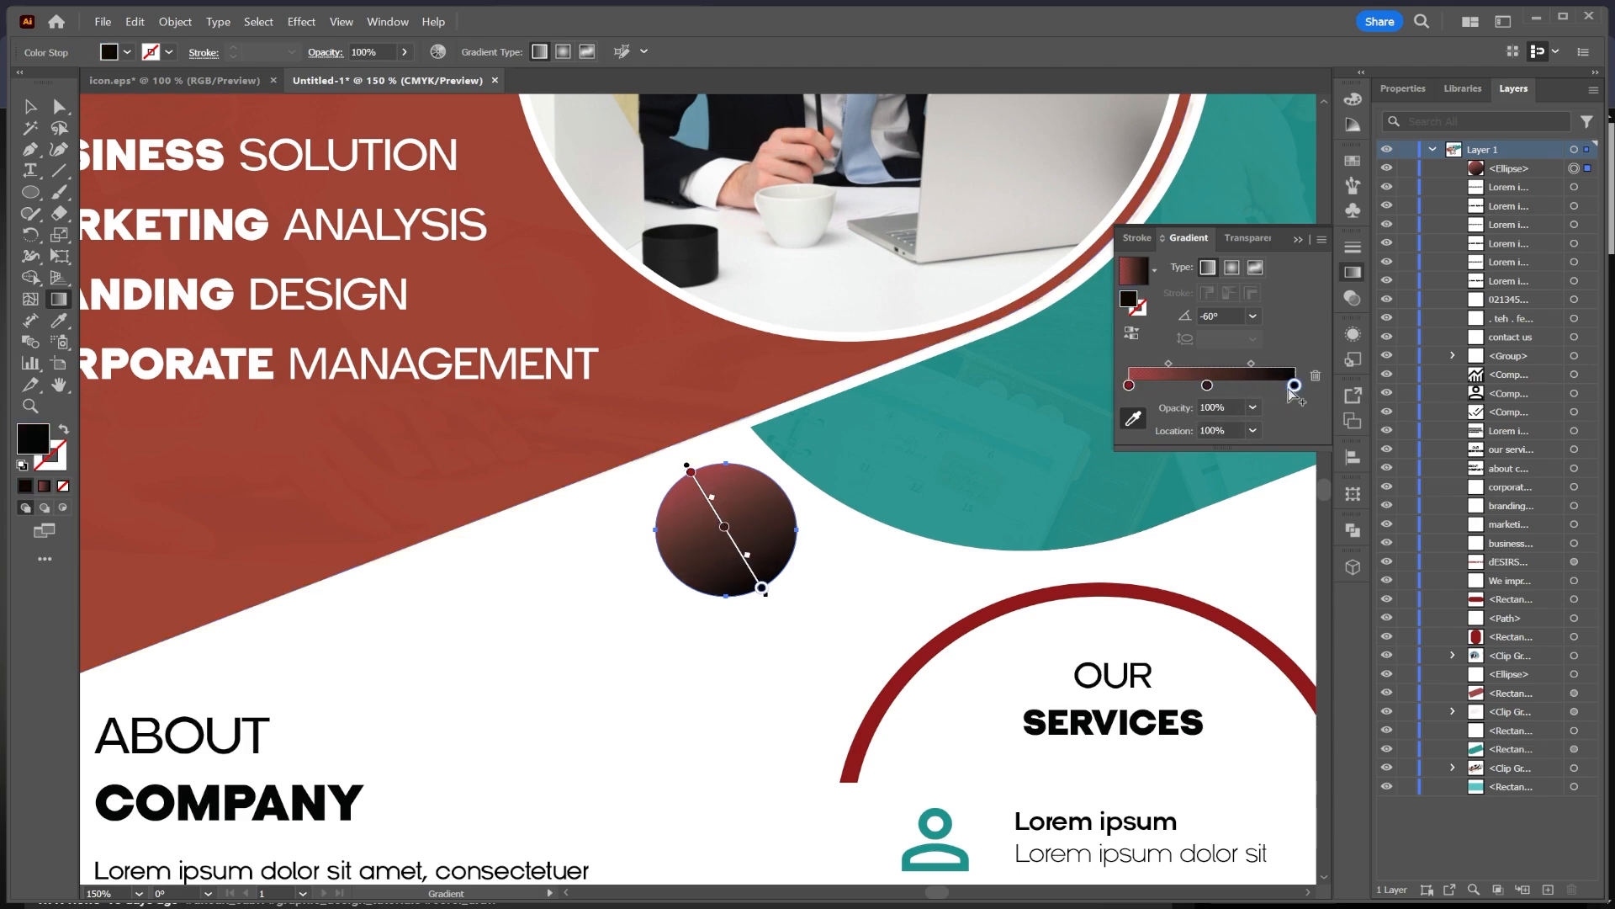
click(1208, 386)
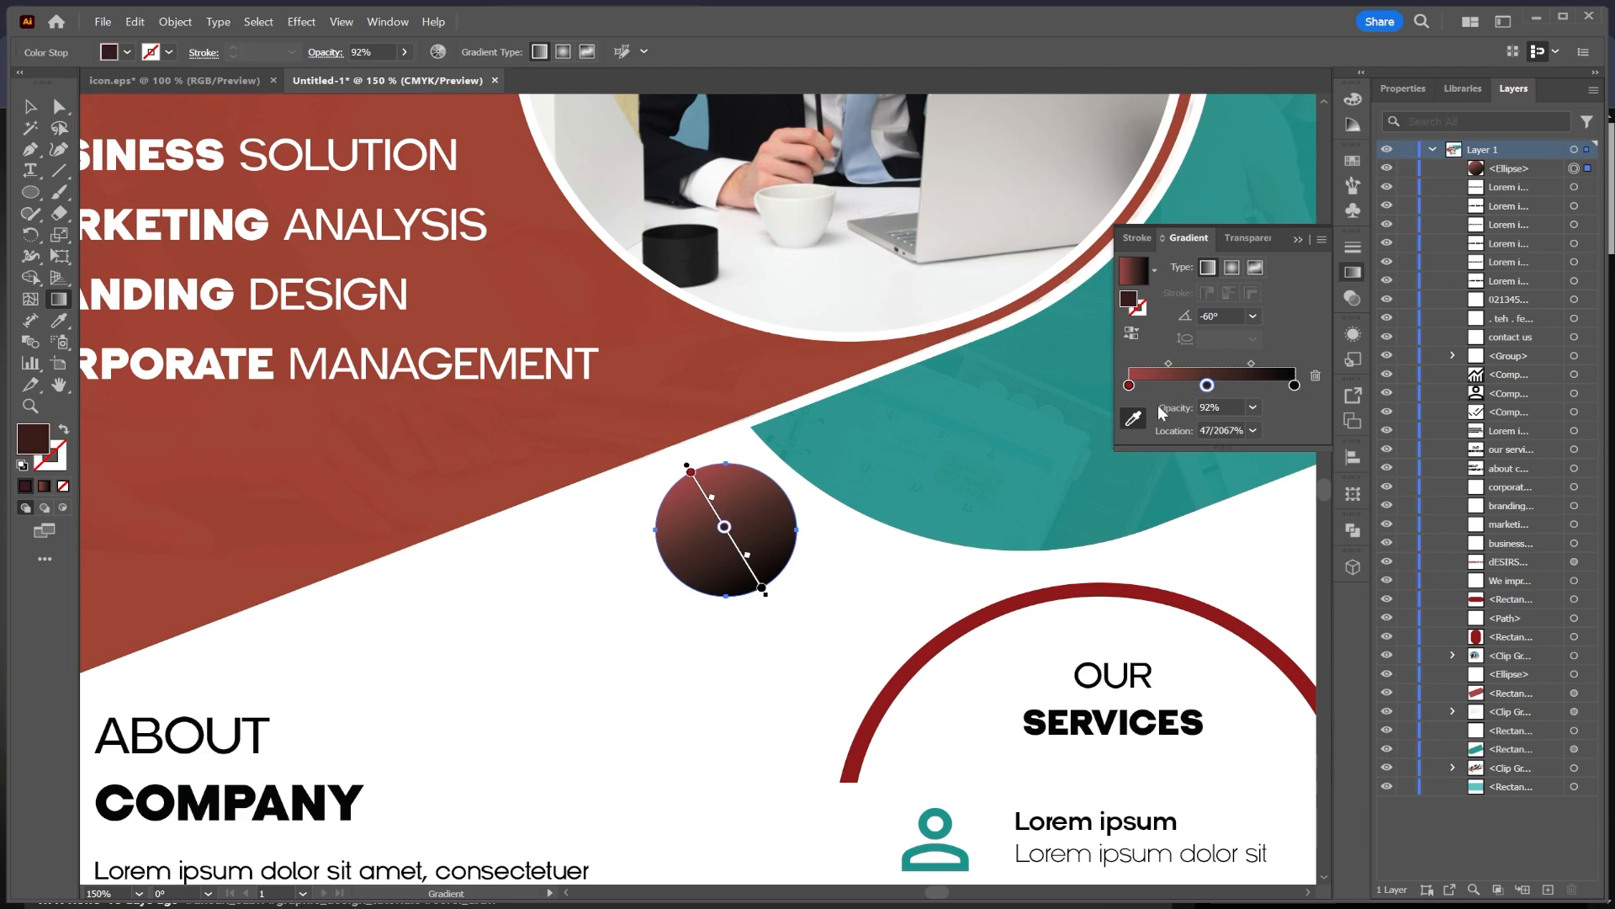
click(715, 343)
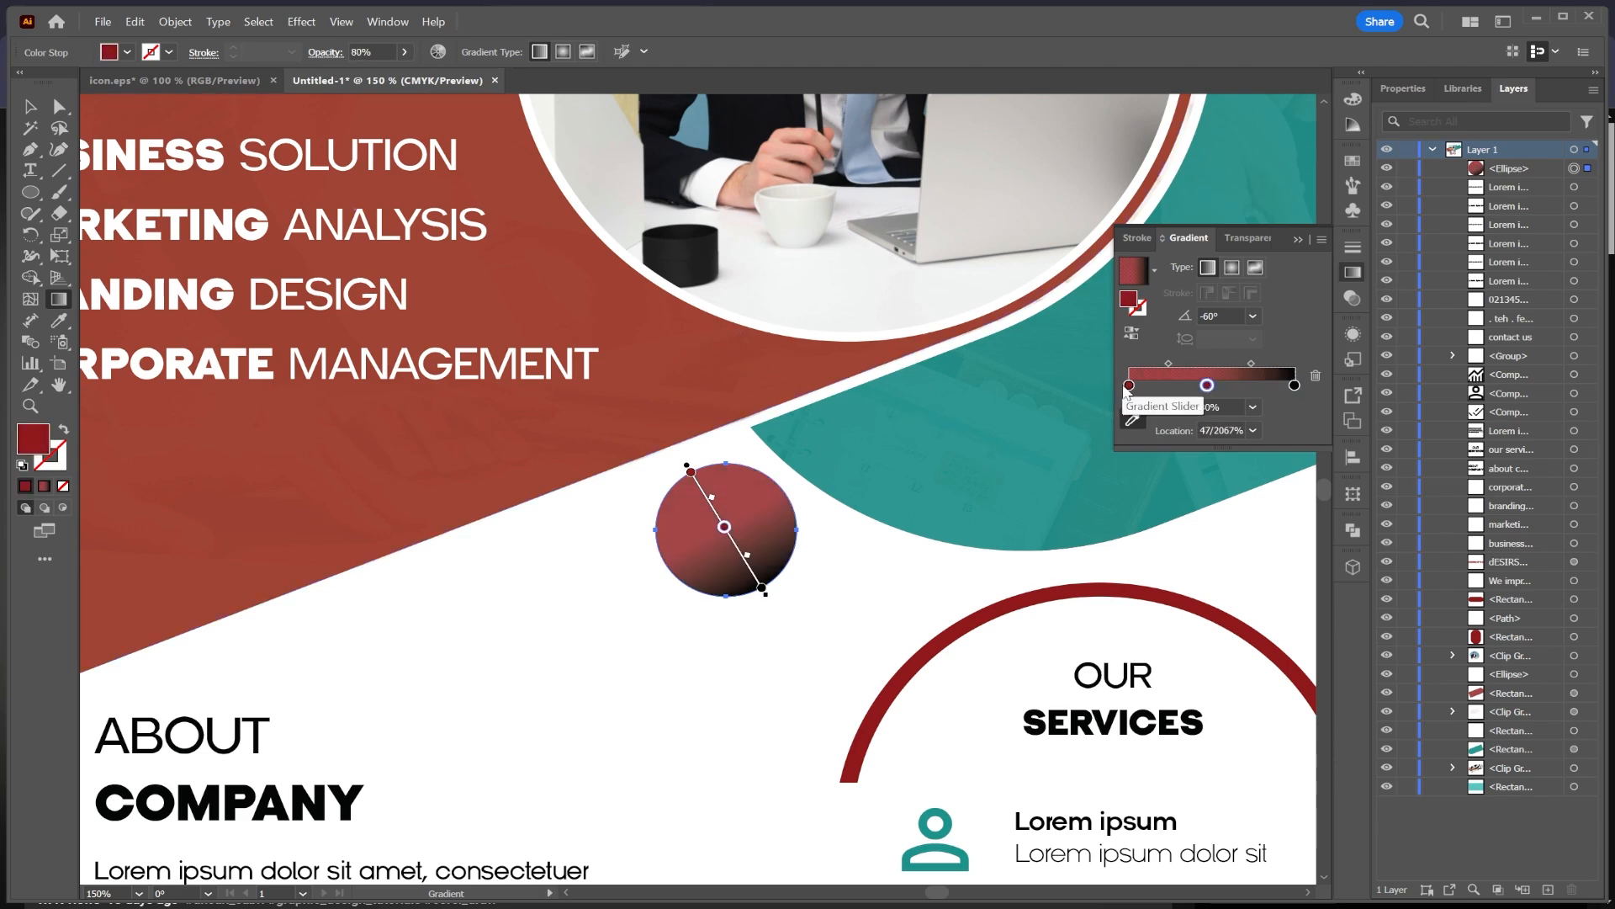
Step: Change the left gradient stop to olive 8F8B3A by raising its green value to 139
click(1129, 386)
double_click(1129, 385)
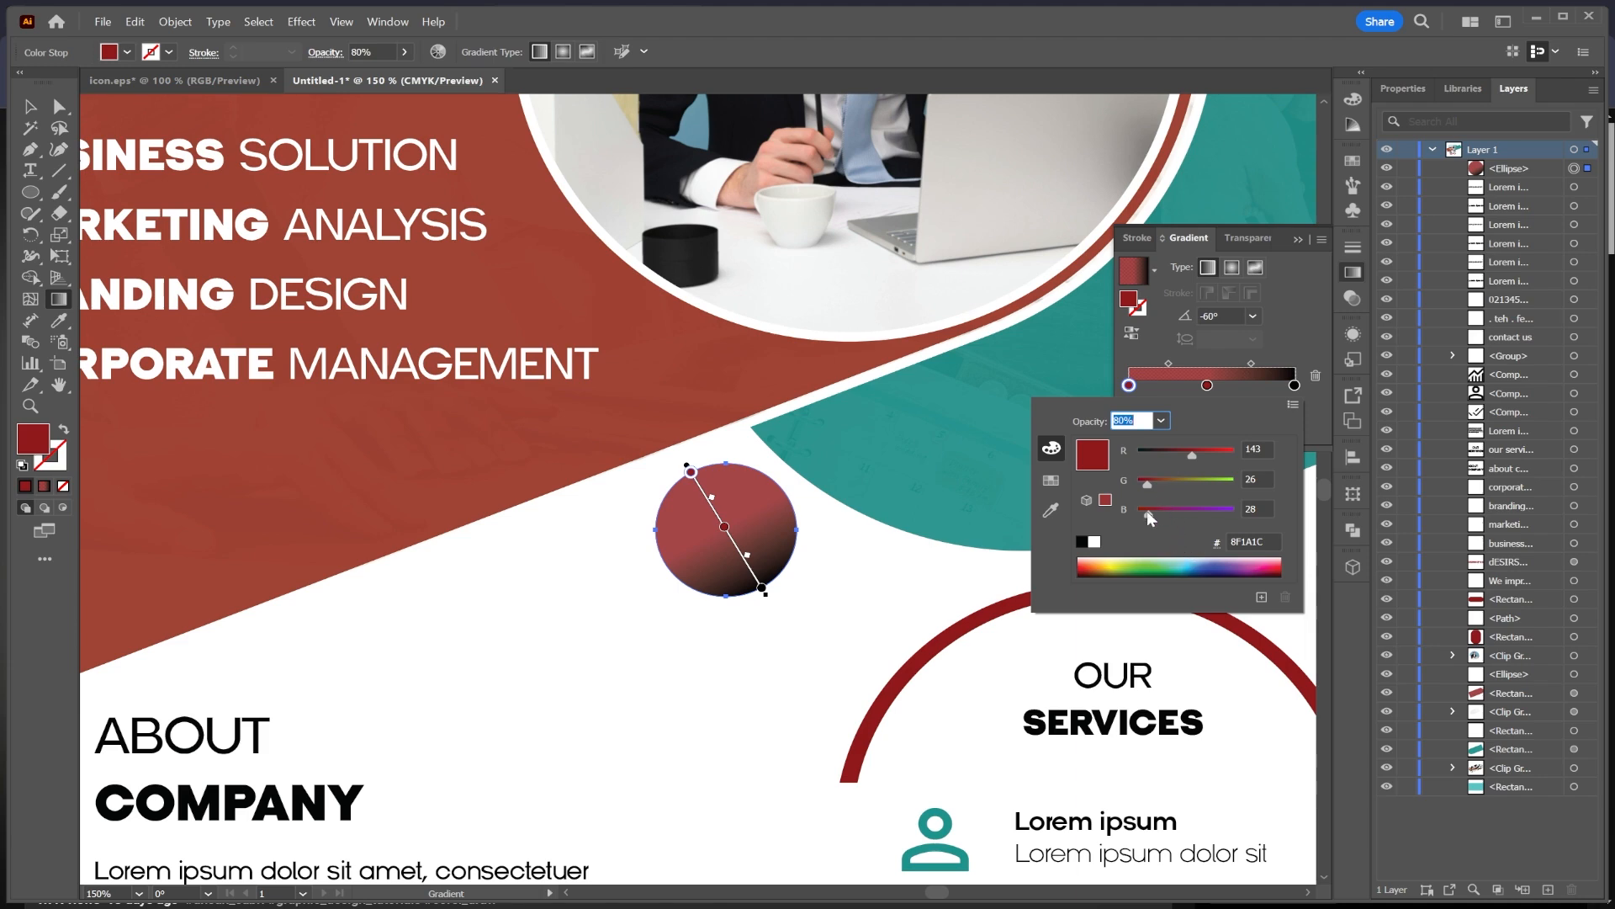
drag(1147, 485, 1190, 485)
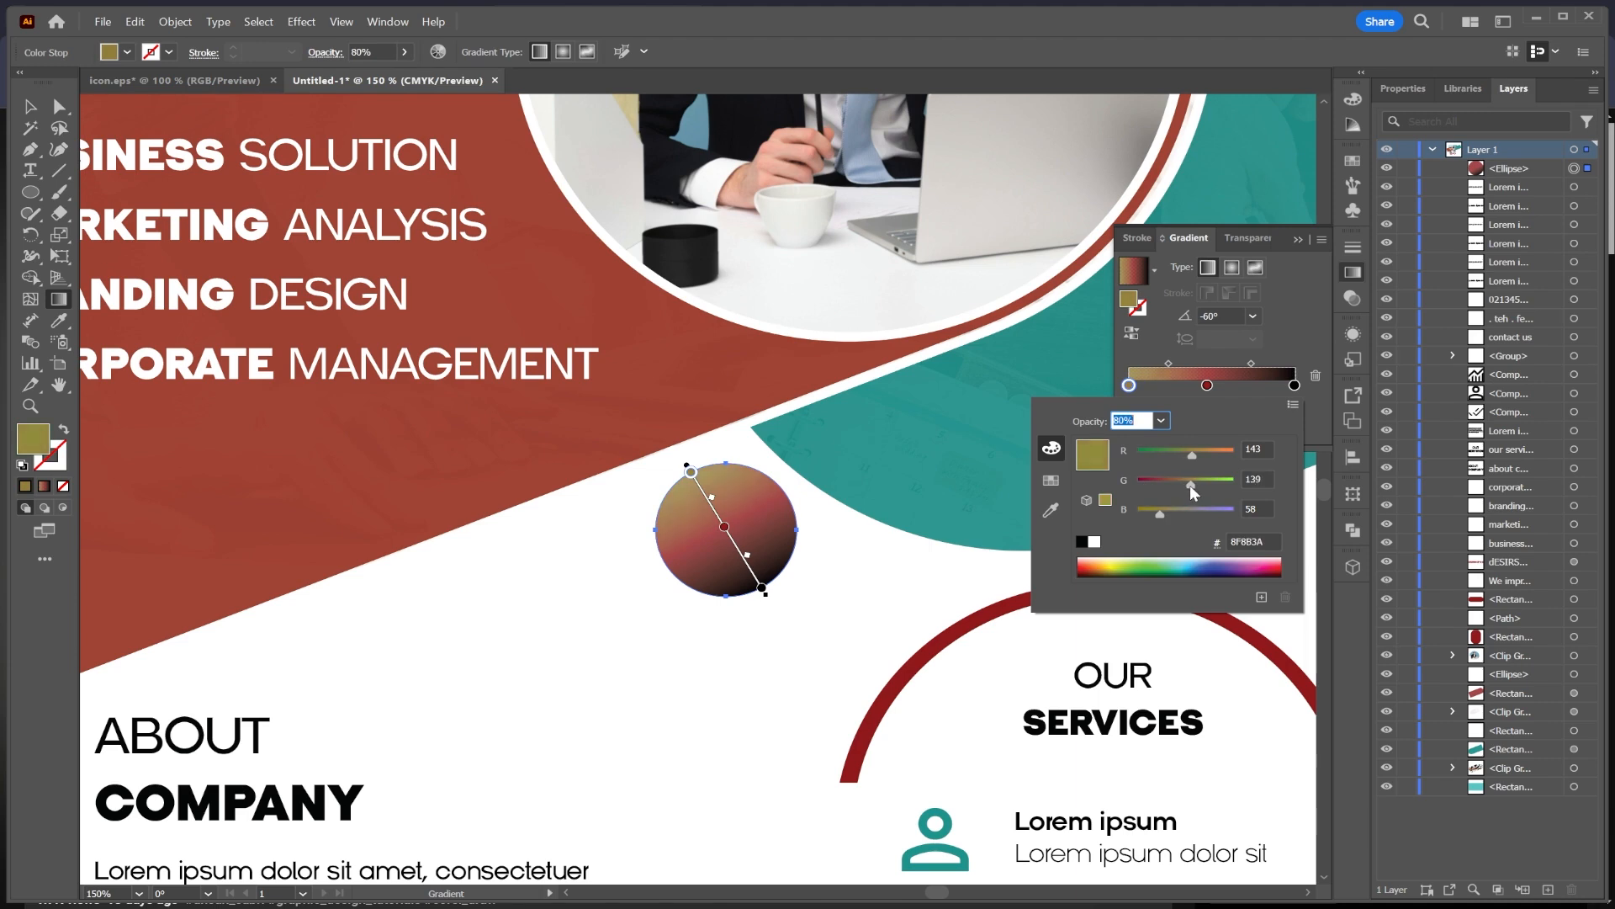
Step: Set the right gradient stop to dark green 004000
click(1294, 386)
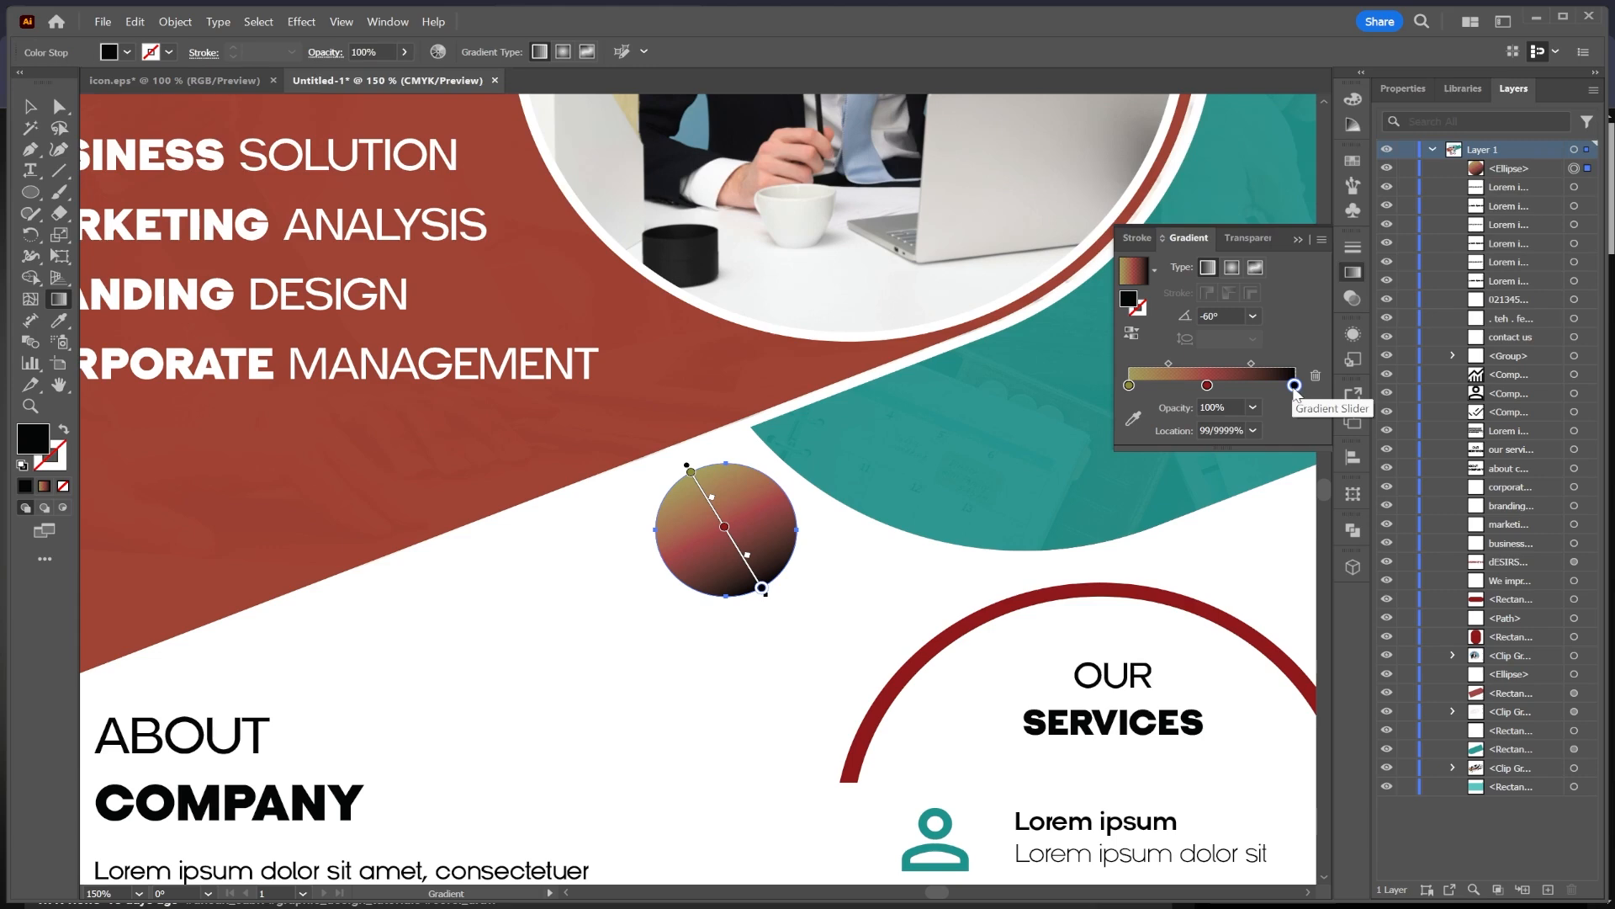
double_click(1294, 386)
drag(1140, 483, 1163, 479)
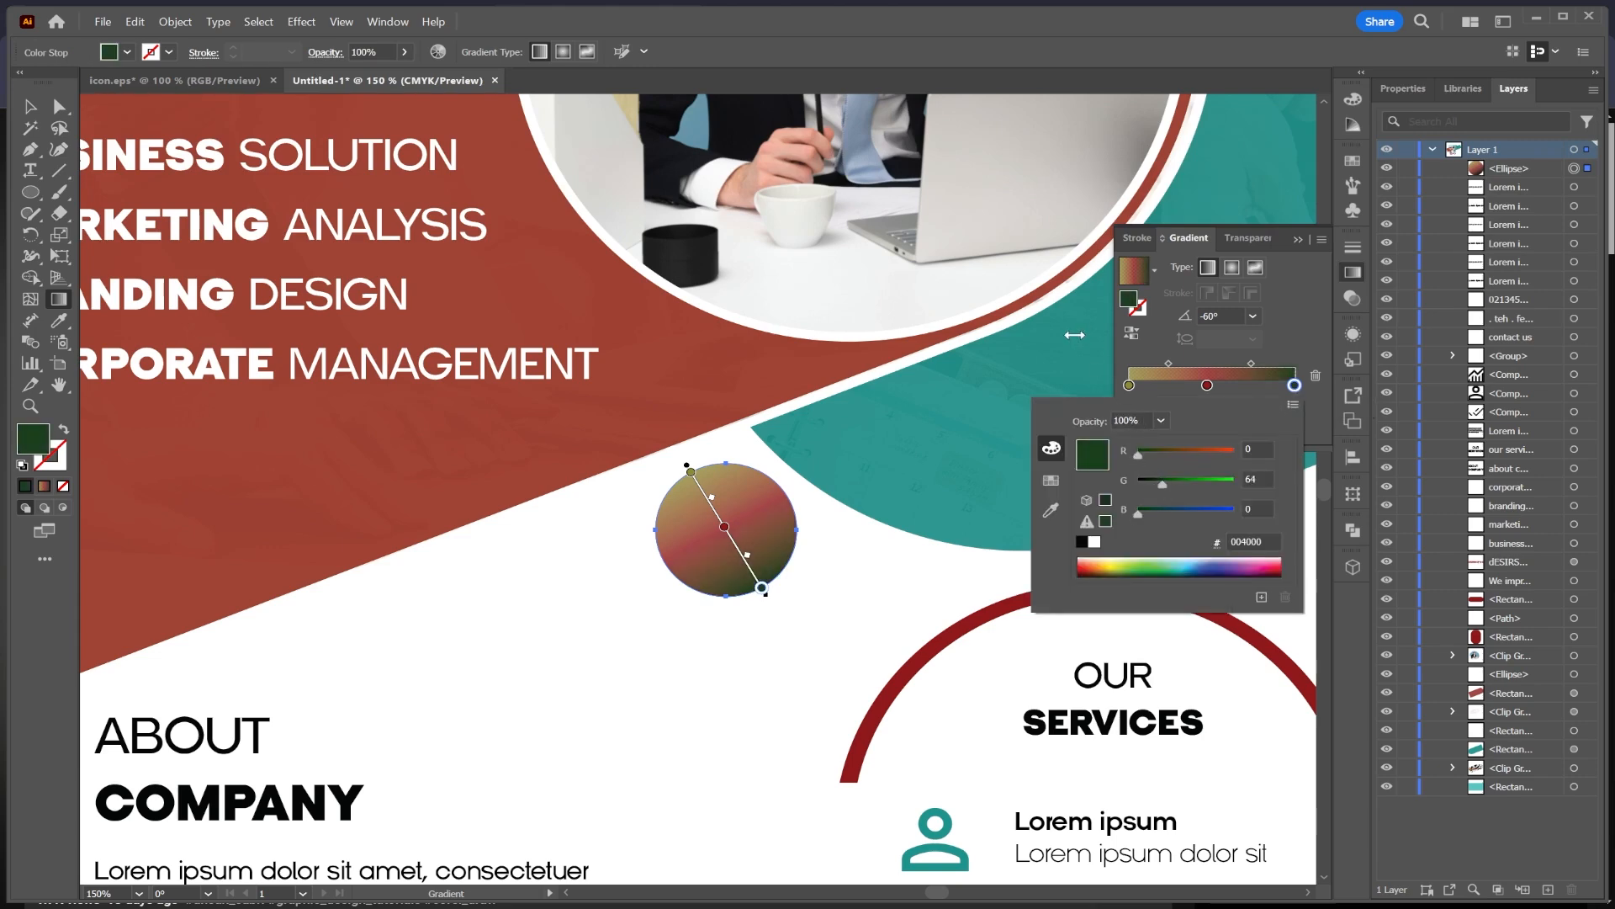
click(28, 107)
click(534, 536)
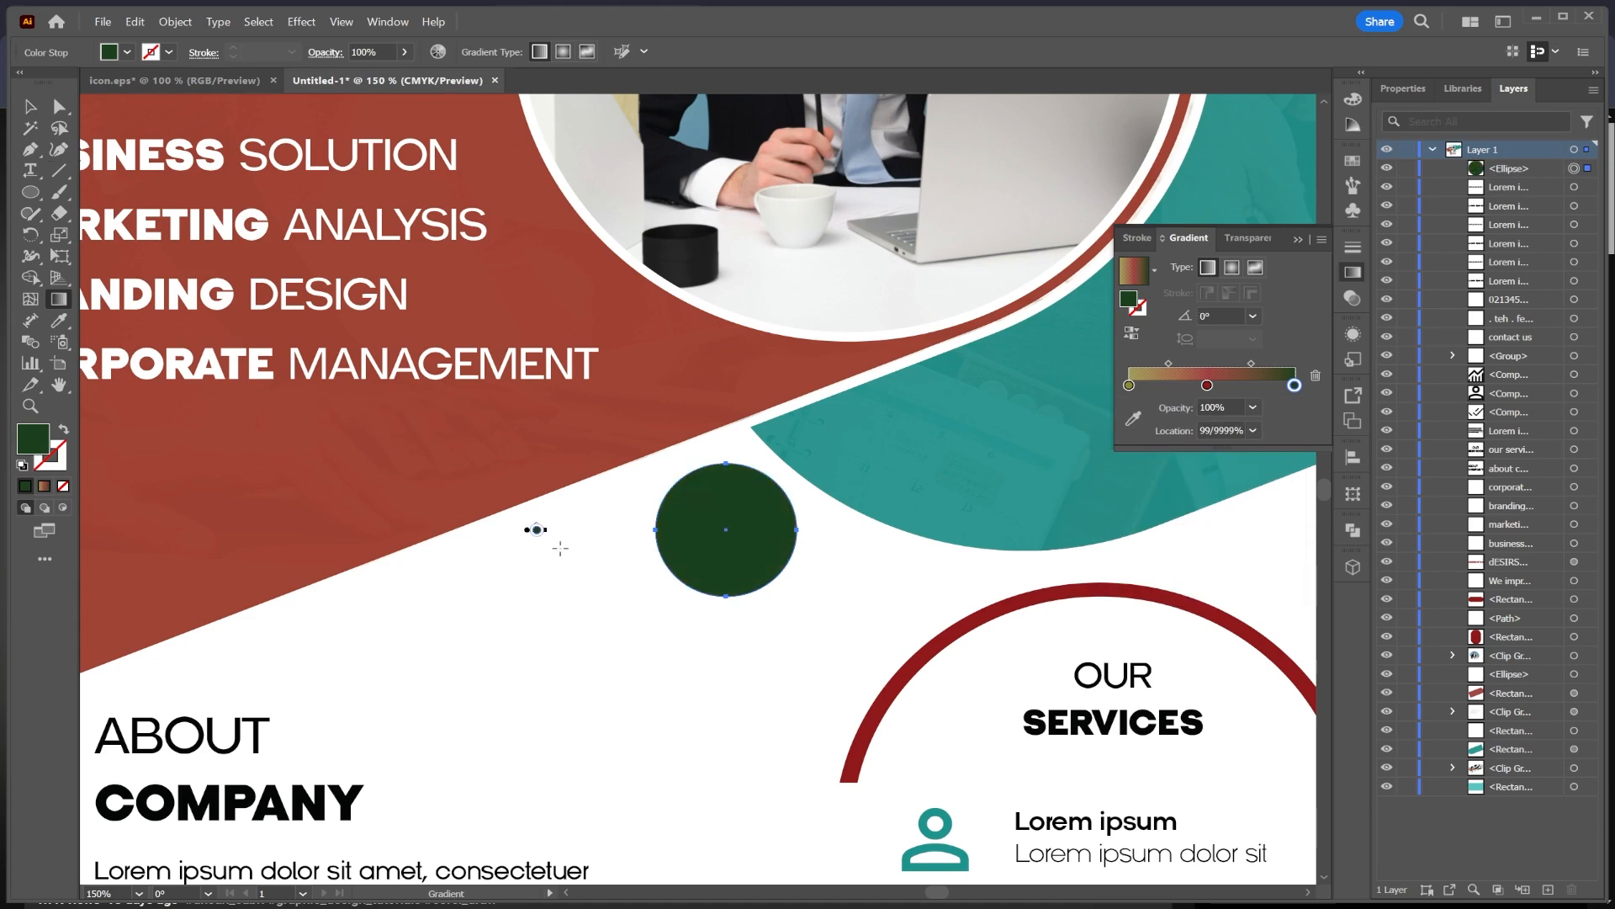
key(ctrl+z)
click(30, 107)
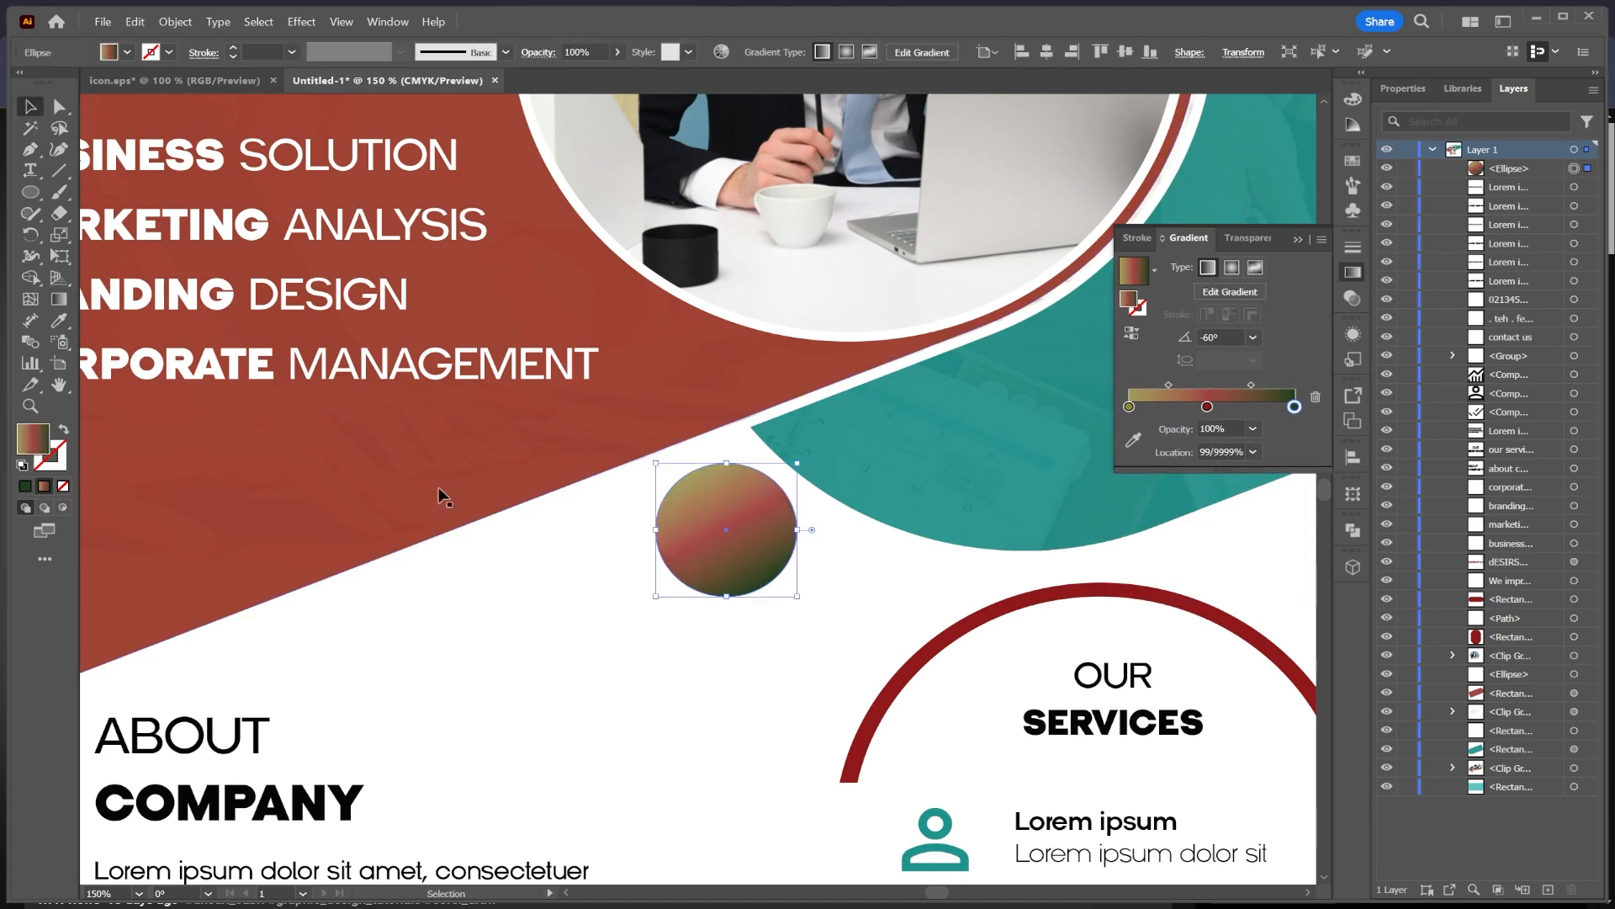
Step: Duplicate the gradient circle twice, scaling the copies down into a medium and a small circle
click(730, 548)
drag(731, 548, 551, 636)
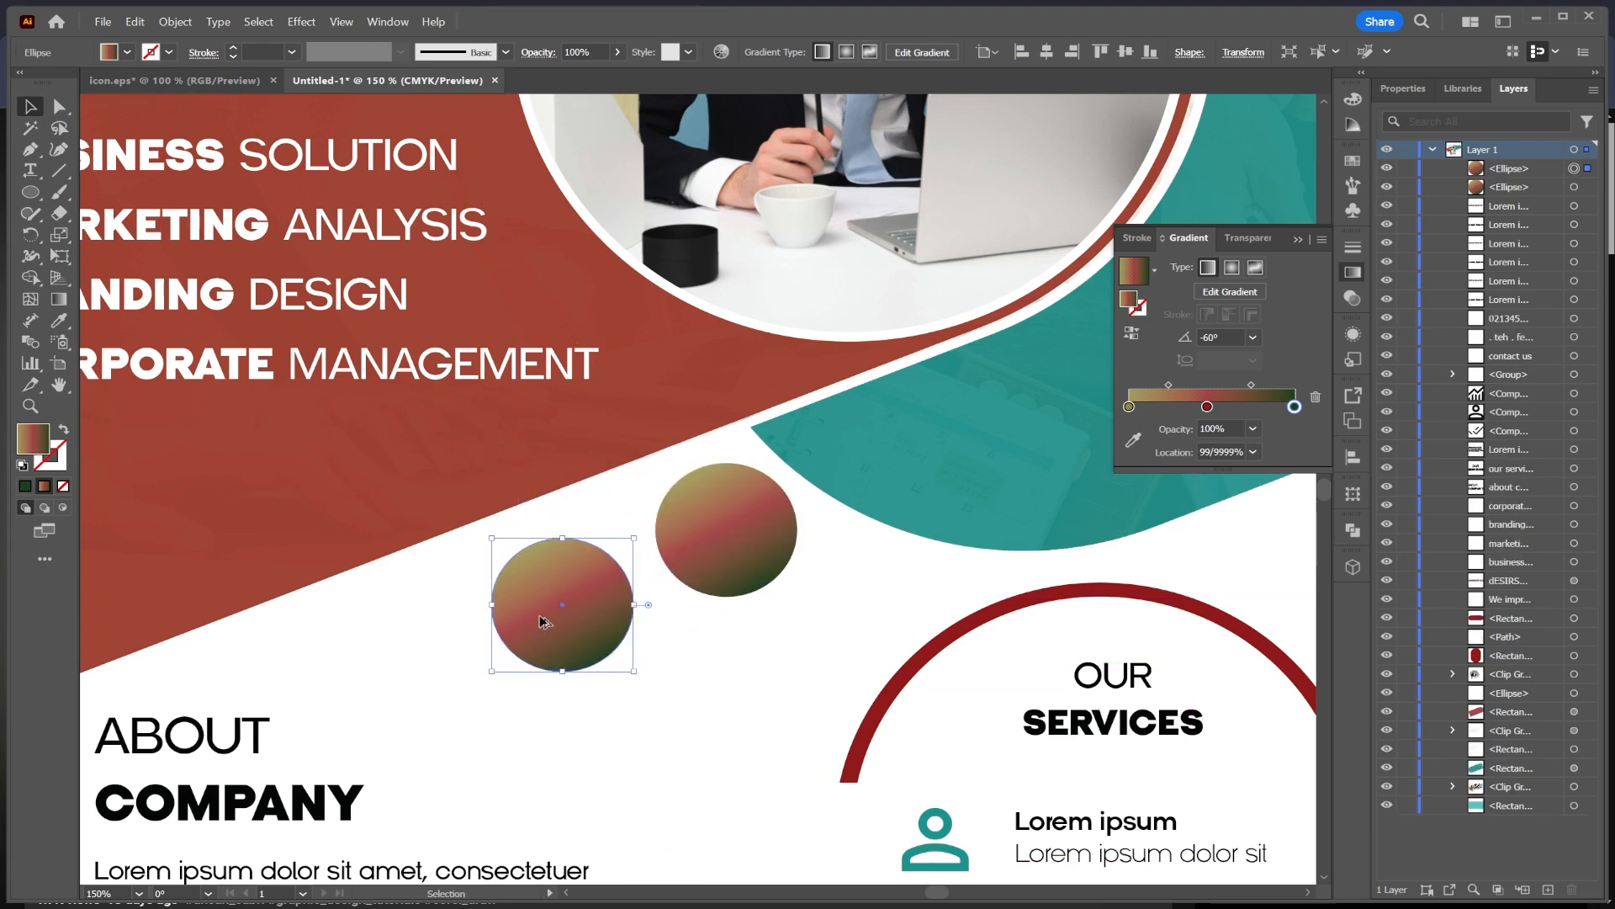
drag(636, 671, 587, 620)
drag(559, 587, 449, 679)
shift+click(570, 603)
shift+click(721, 535)
scroll(718, 582, down, 3)
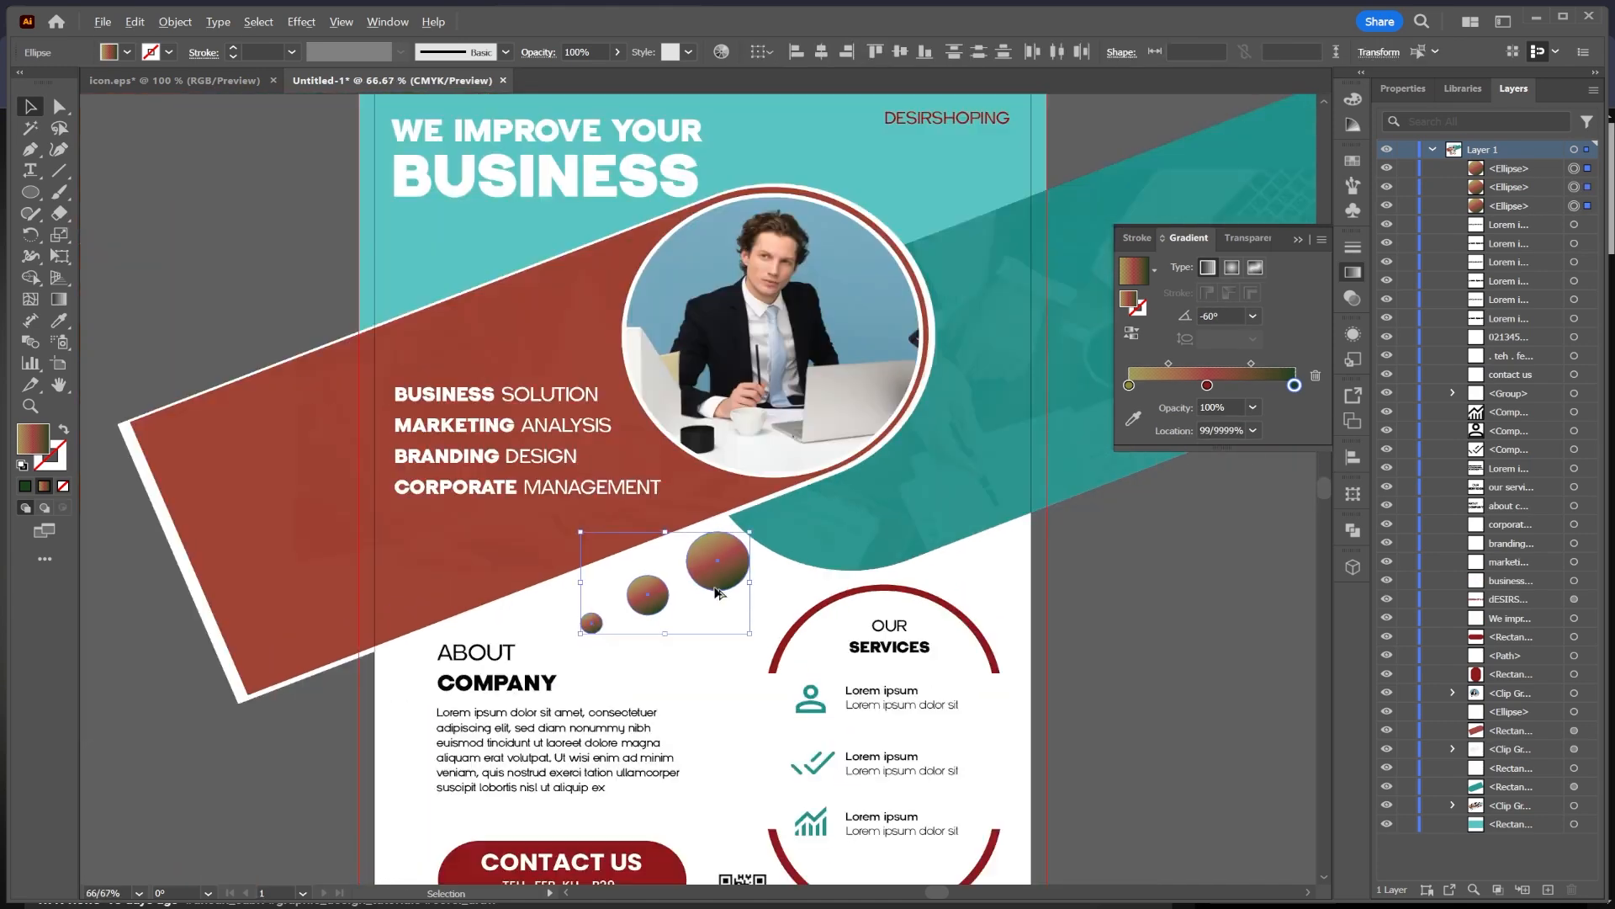
Step: Arrange the three gradient circles in a rising diagonal row along the red bar's lower edge
mouse_move(1015, 619)
mouse_down()
mouse_move(1018, 476)
mouse_move(1025, 595)
mouse_up()
drag(724, 550, 641, 580)
click(281, 670)
click(214, 677)
drag(777, 673, 661, 651)
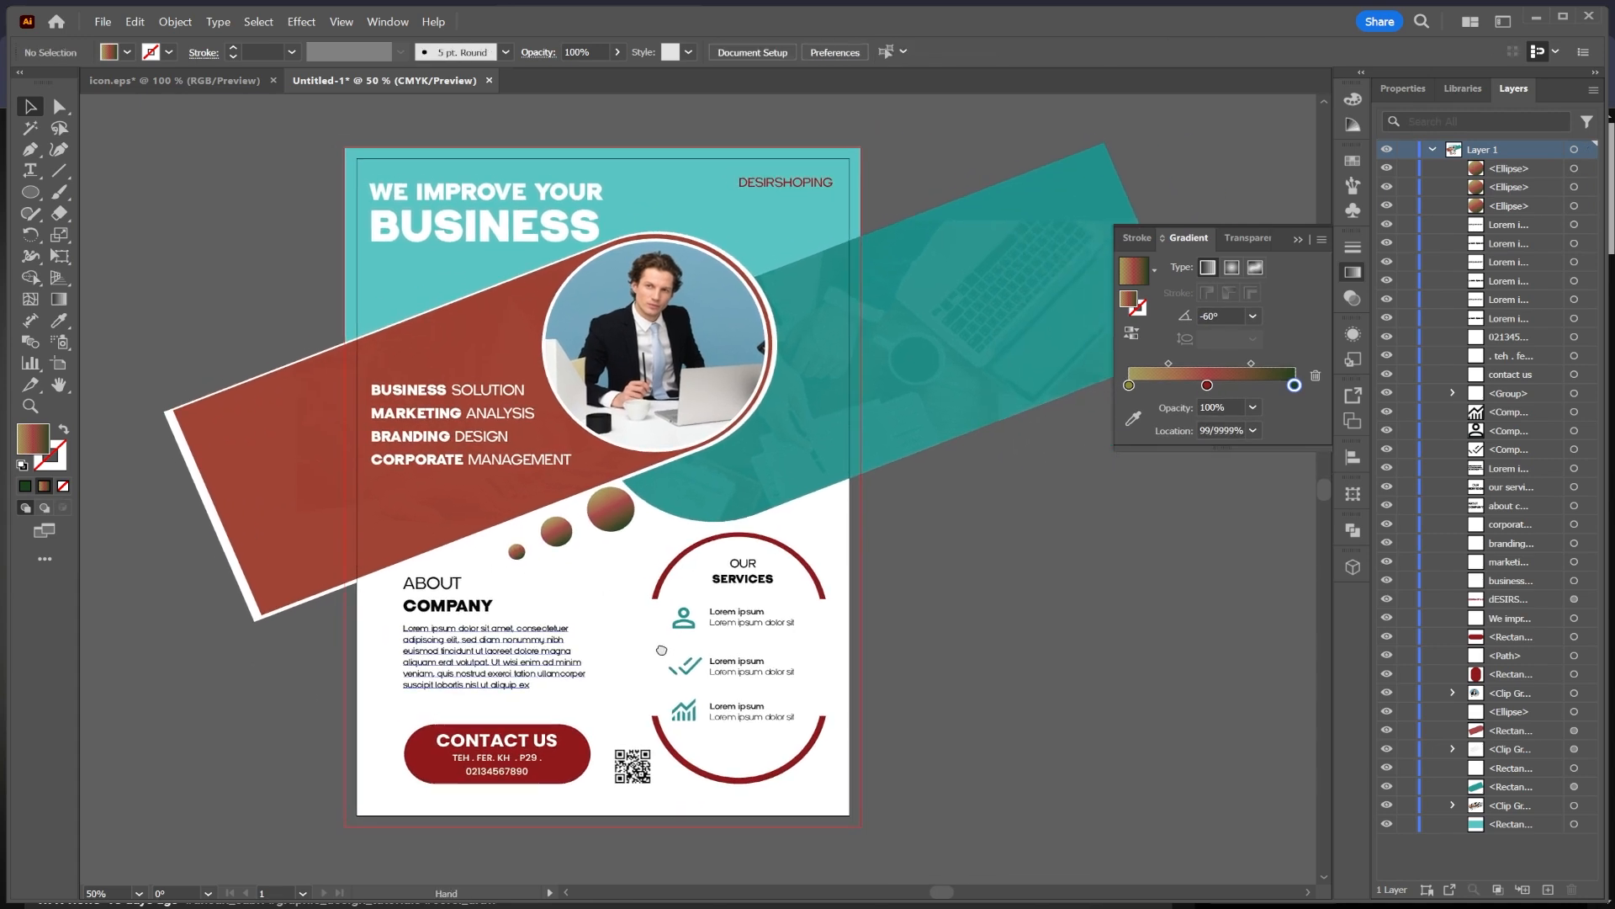
Step: Draw a rectangle covering the whole artboard and fill it with white
click(1296, 239)
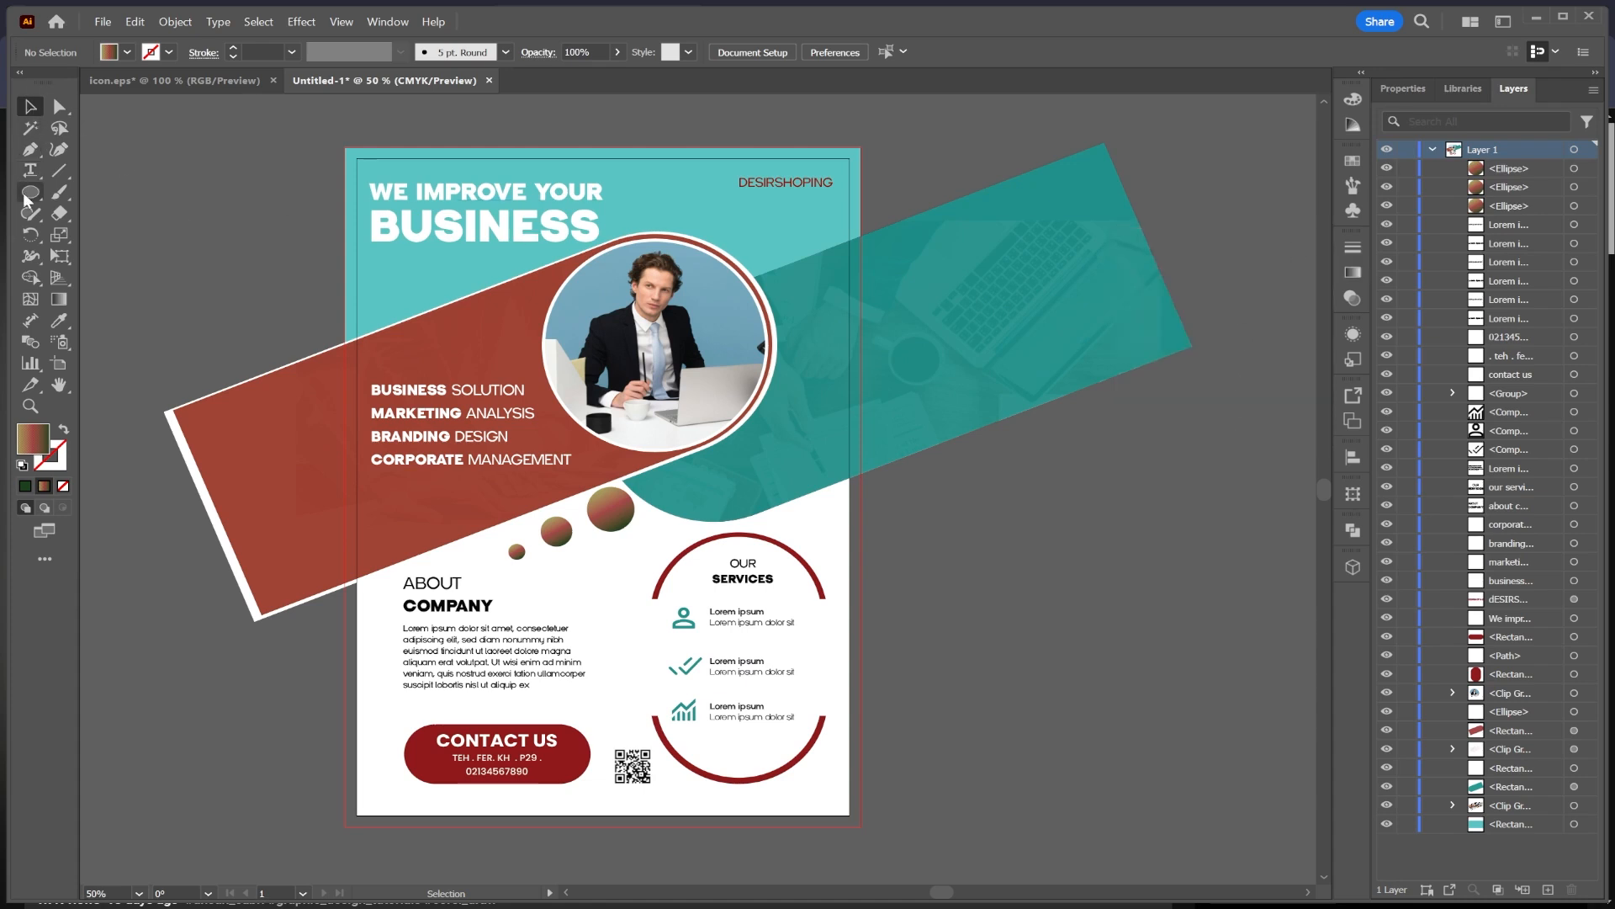
drag(24, 195, 89, 192)
drag(346, 148, 860, 825)
click(127, 52)
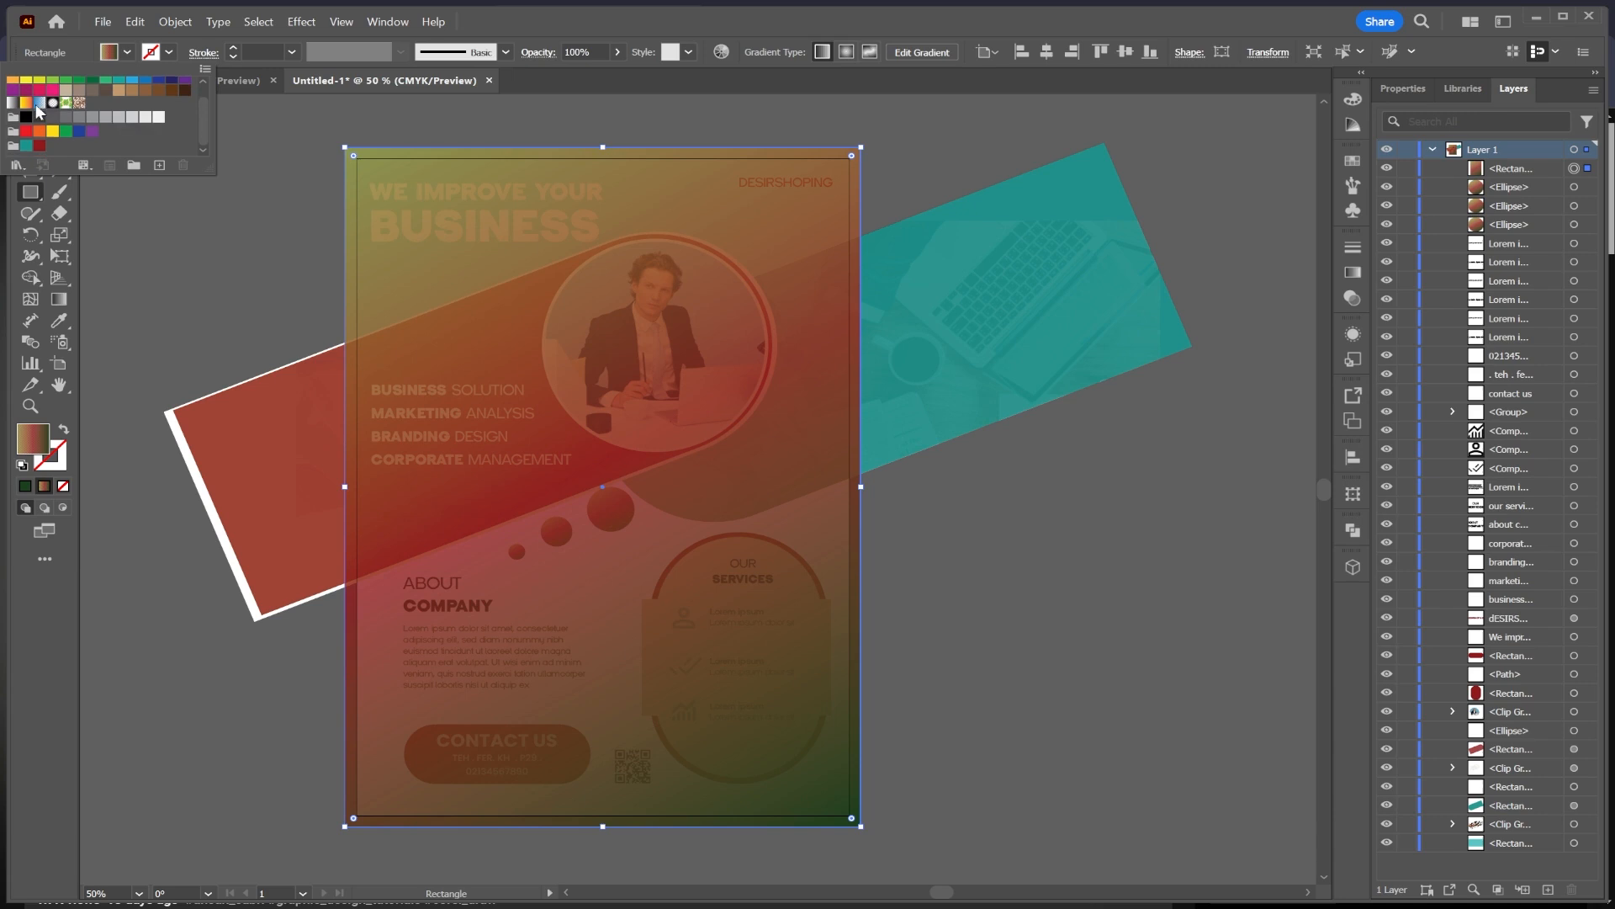
click(53, 121)
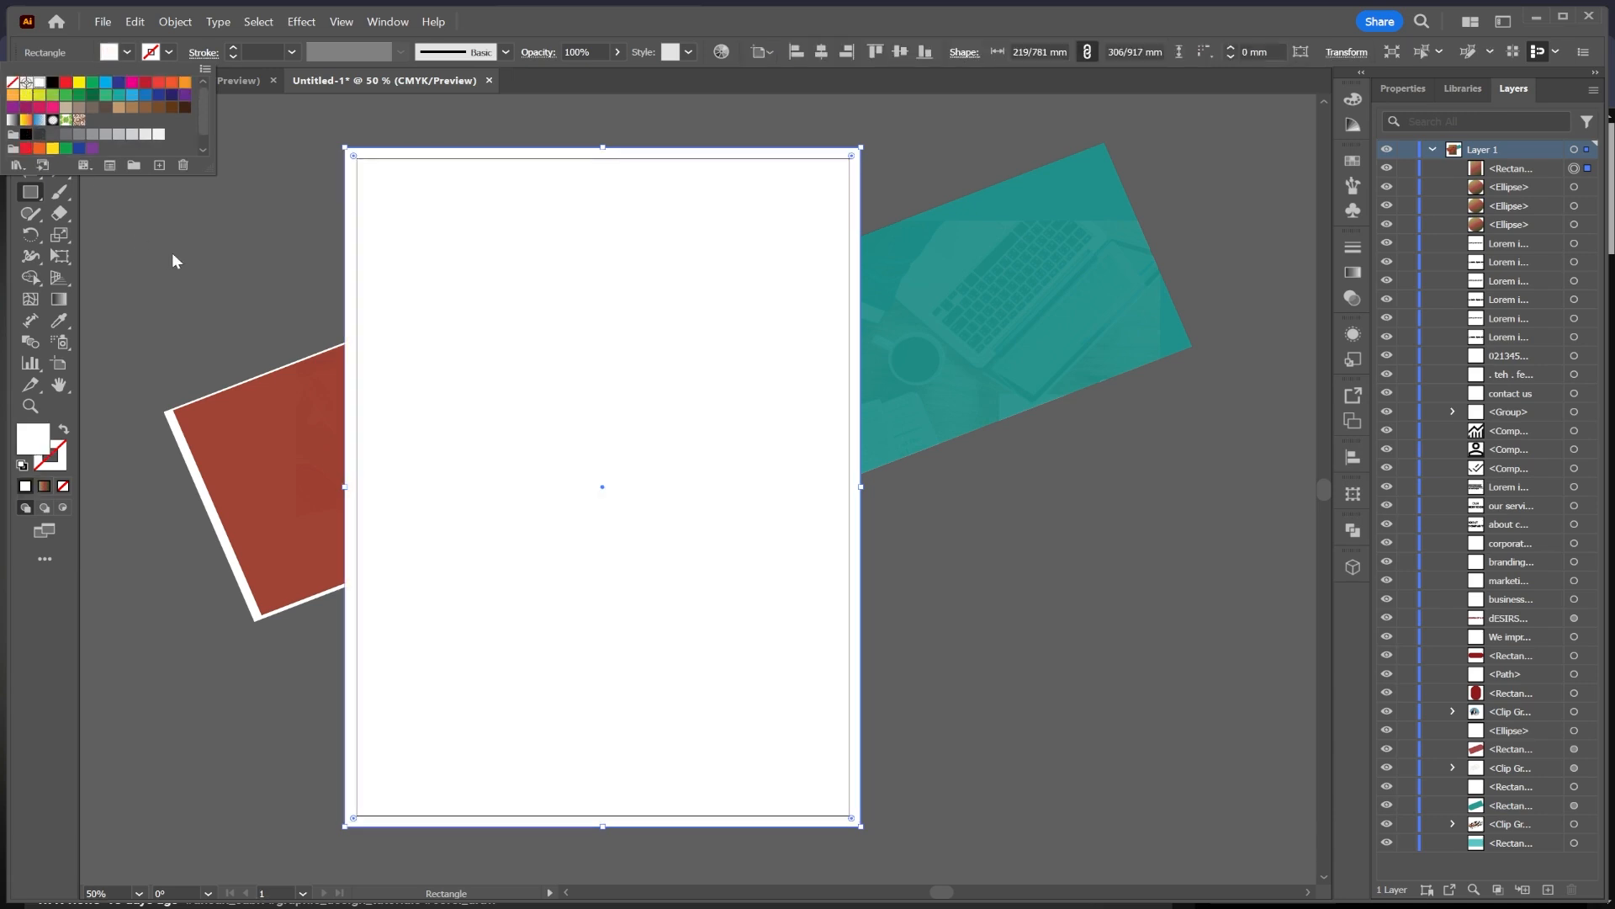
click(173, 255)
click(30, 108)
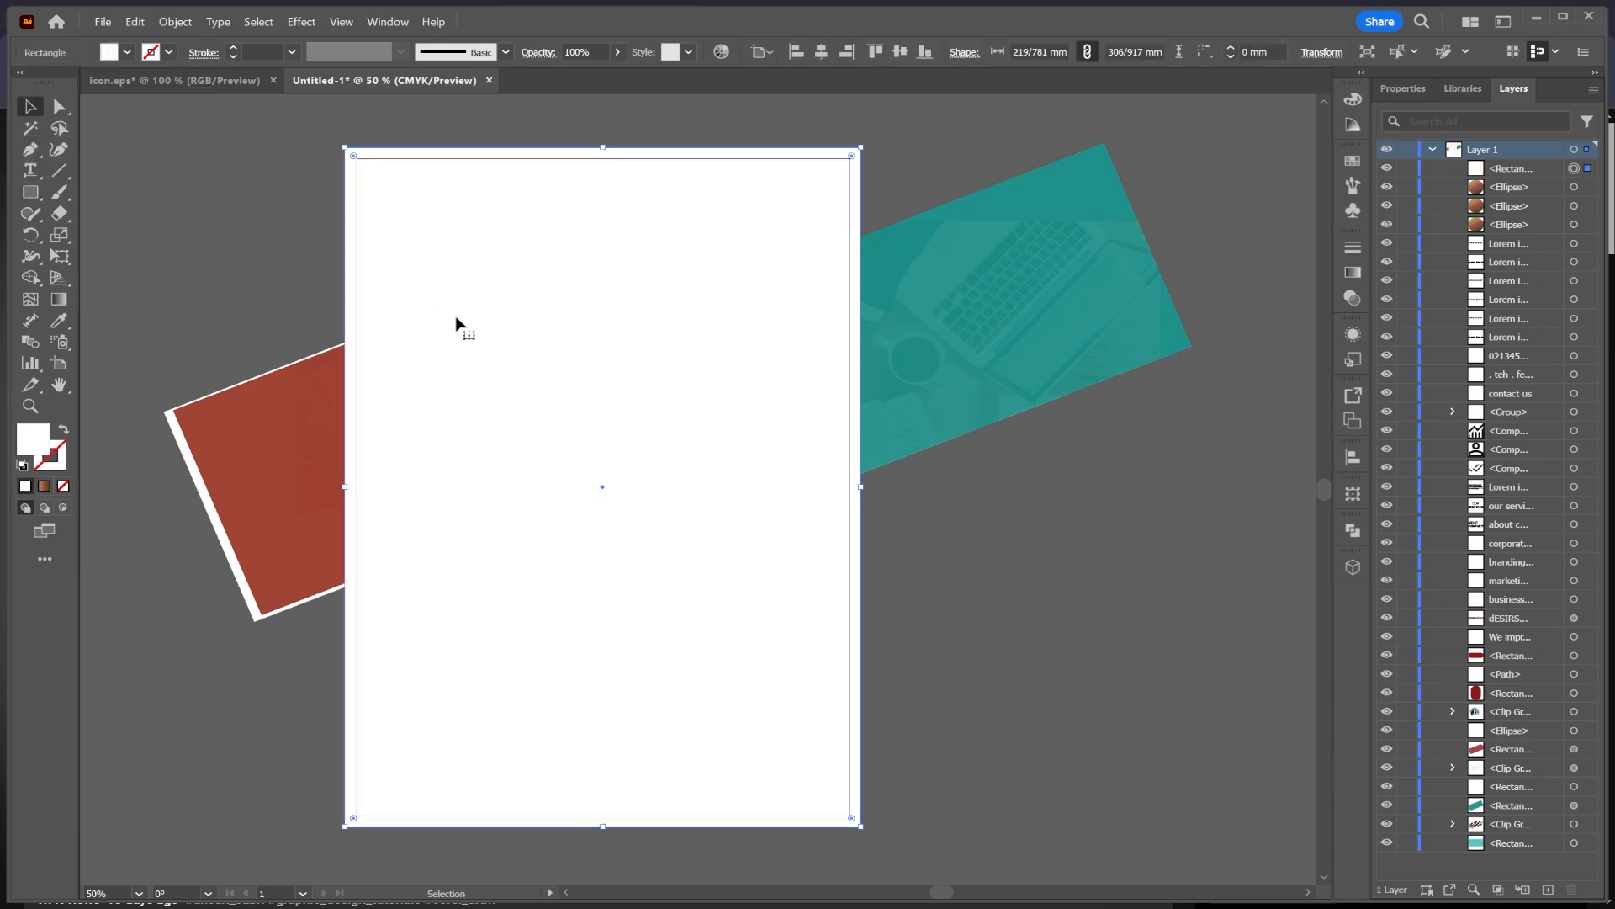
Step: Send the white rectangle to the back of the layer
right_click(532, 334)
right_click(612, 329)
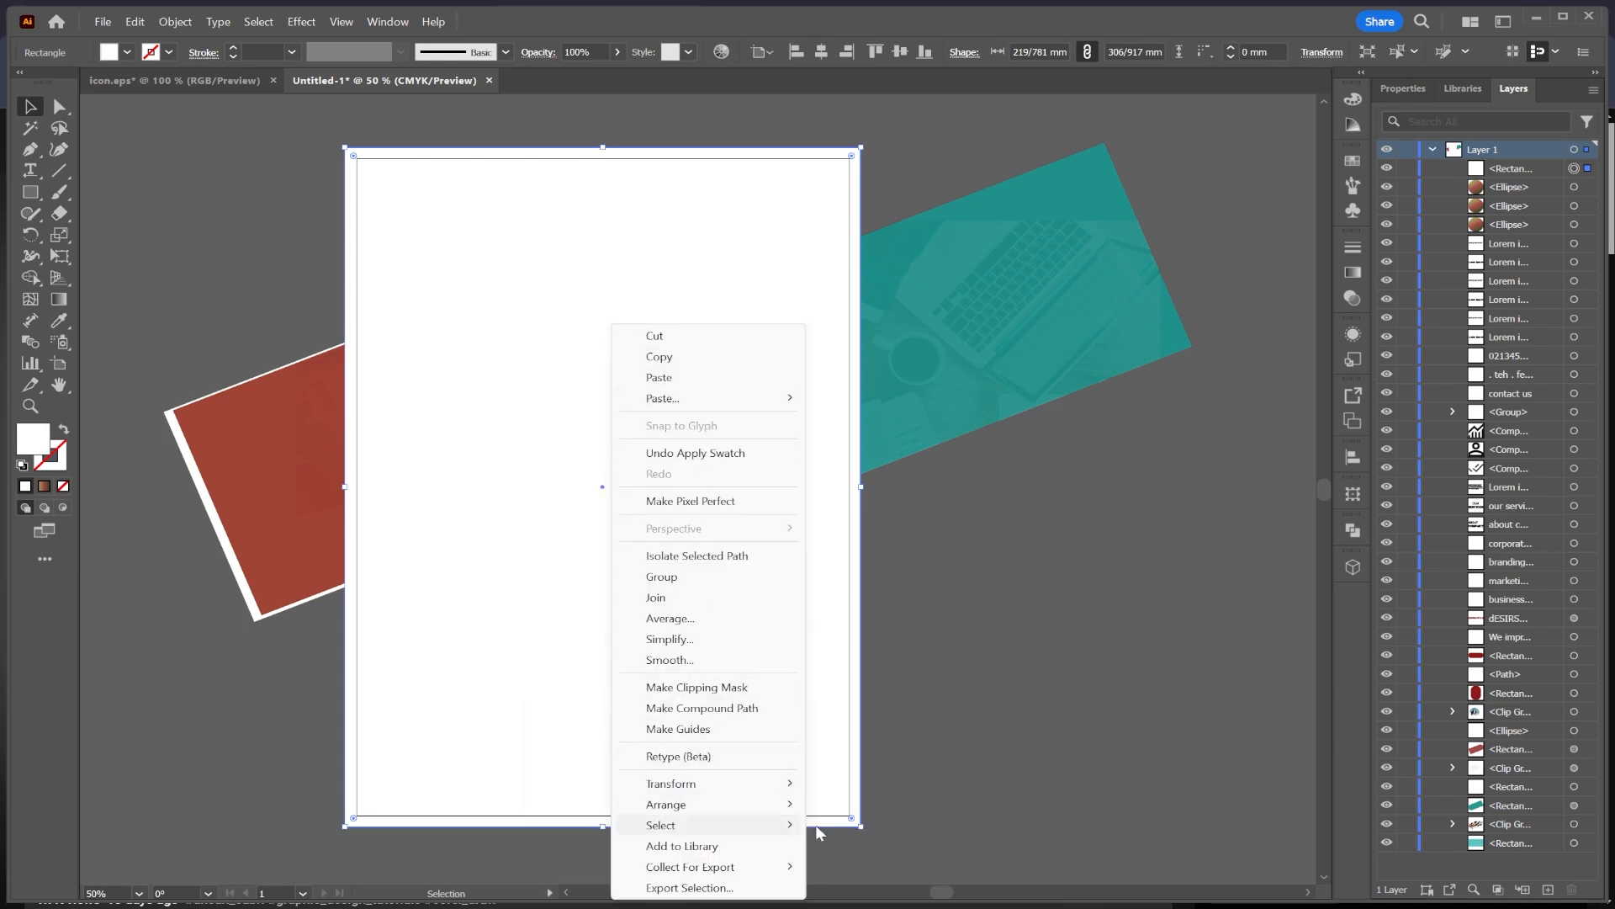
mouse_move(757, 808)
click(870, 866)
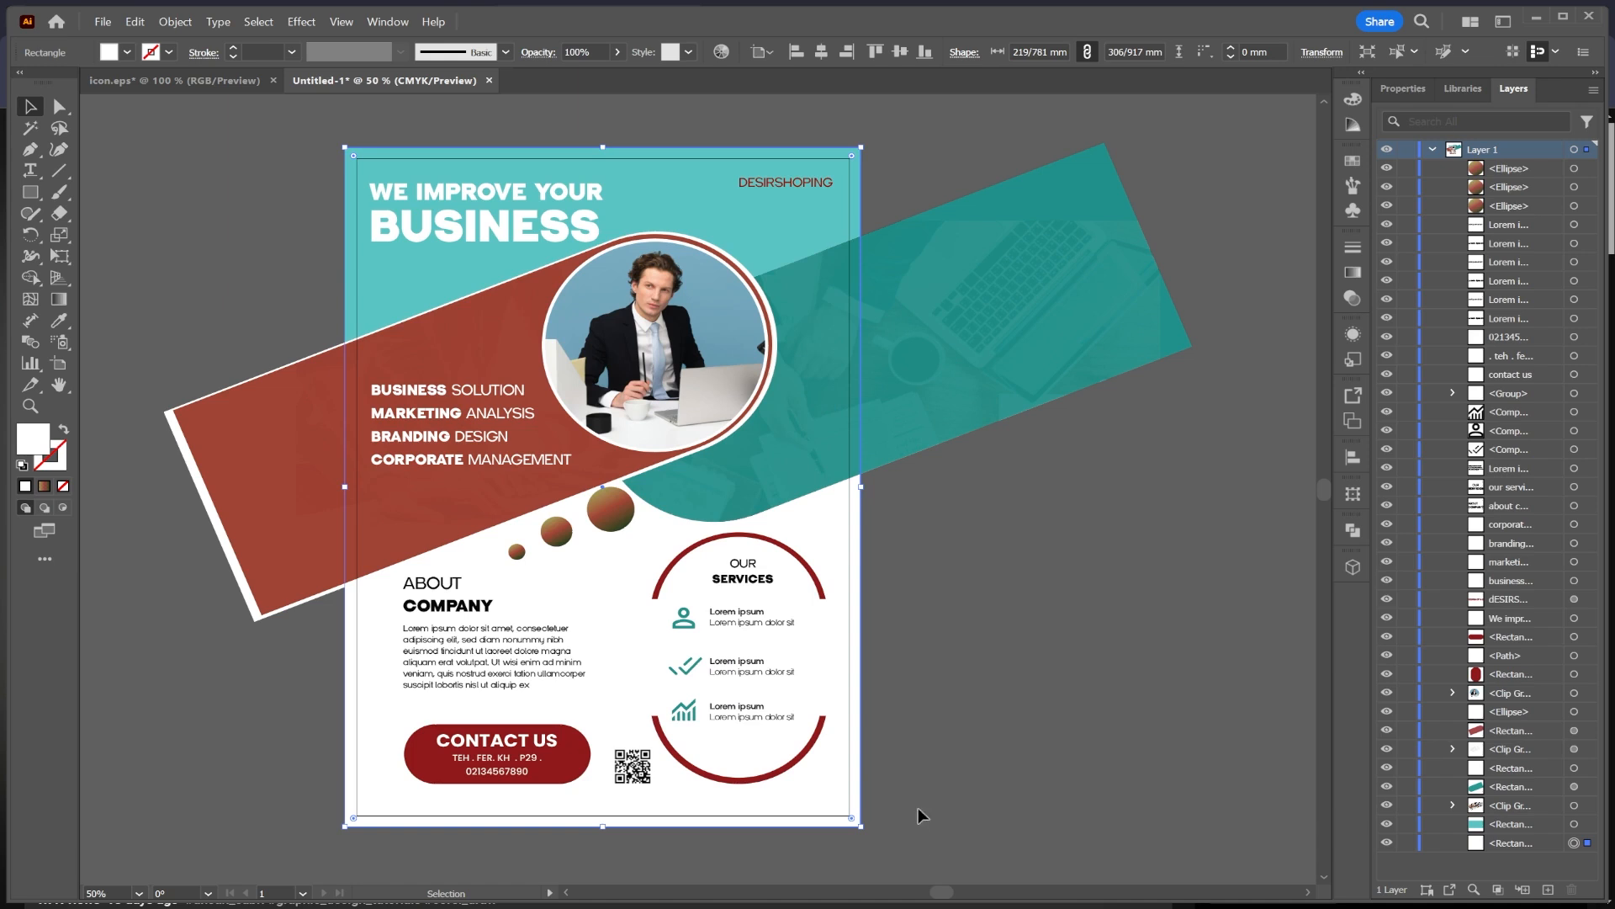
Step: Undo sending the white rectangle to the back, returning it to the top
click(901, 710)
right_click(289, 256)
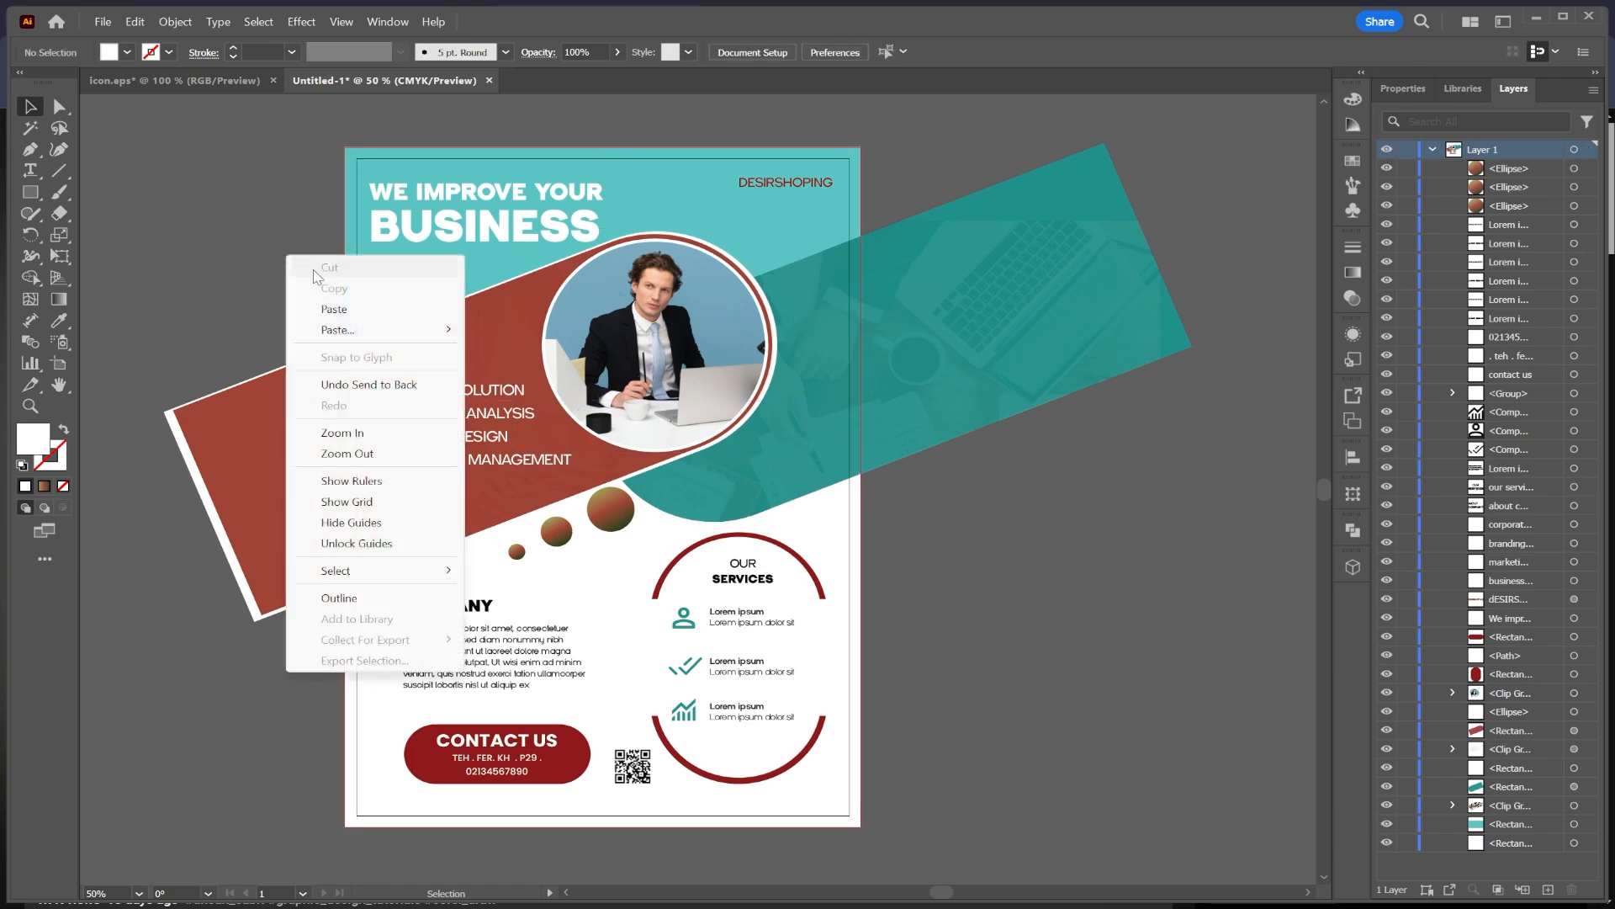
mouse_move(367, 332)
click(530, 330)
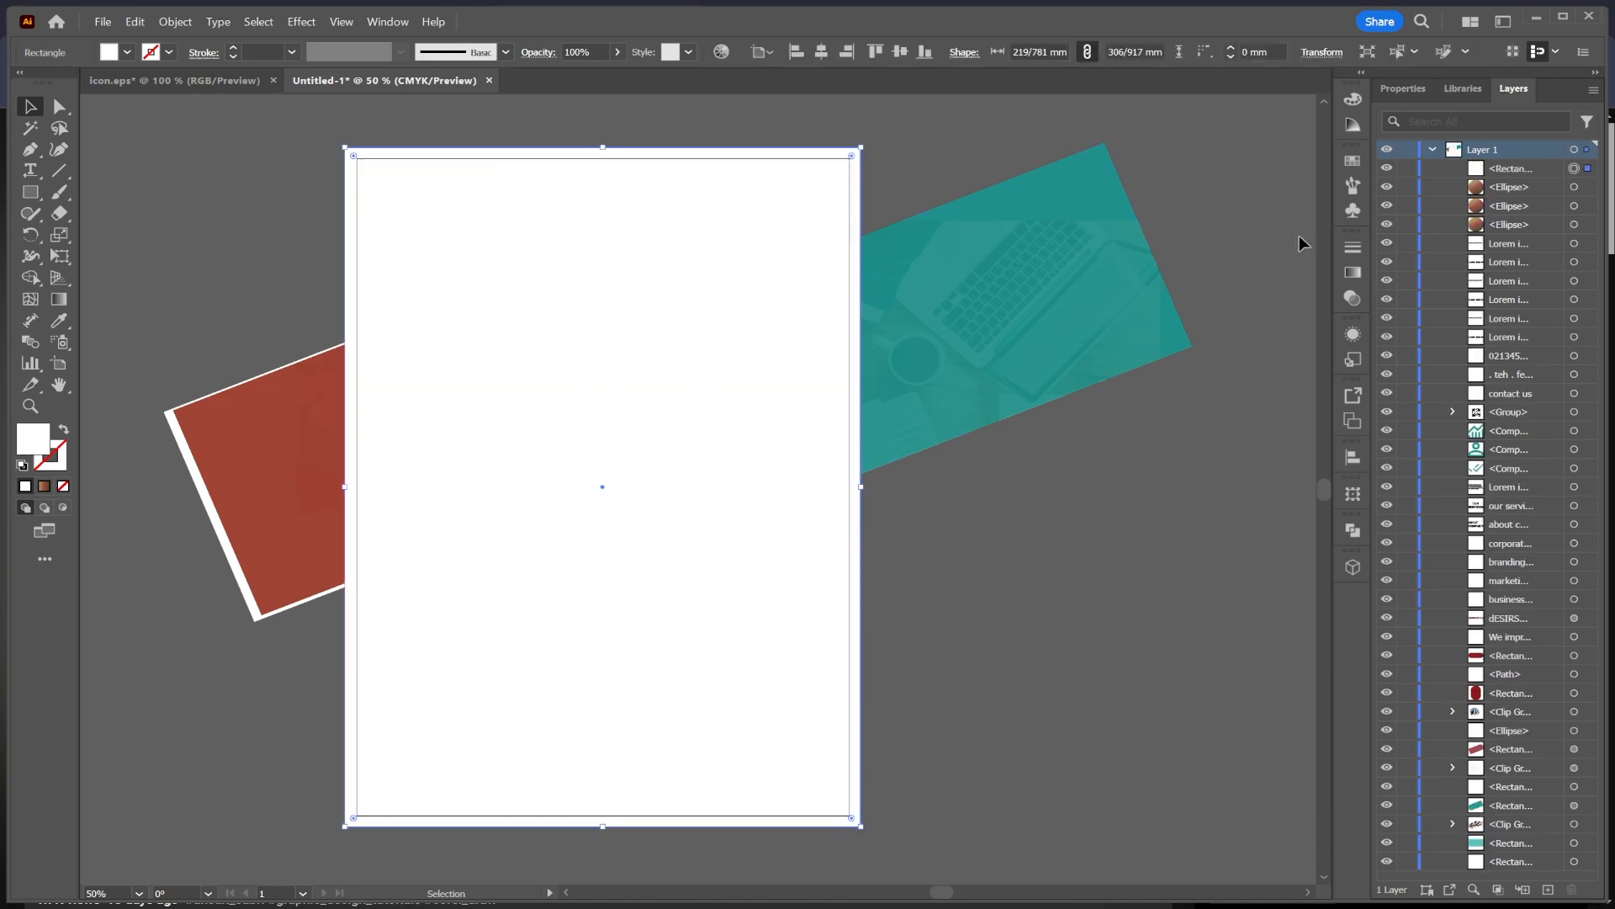
Step: Select all objects in the layer and make a clipping mask using the artboard-sized rectangle
click(1588, 151)
right_click(600, 212)
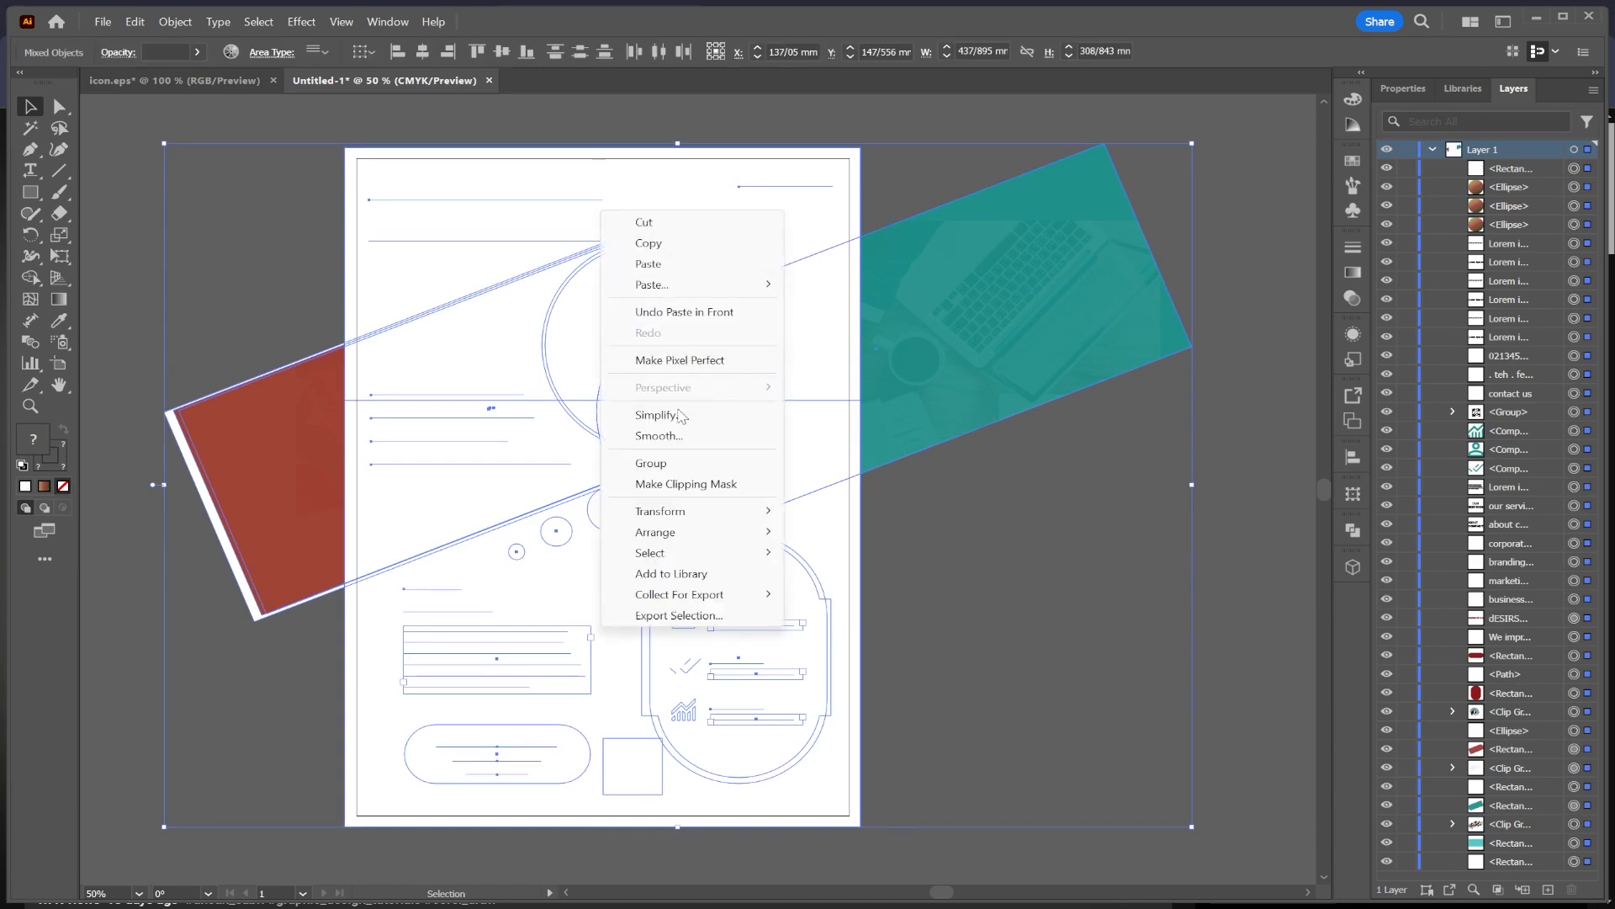
click(683, 483)
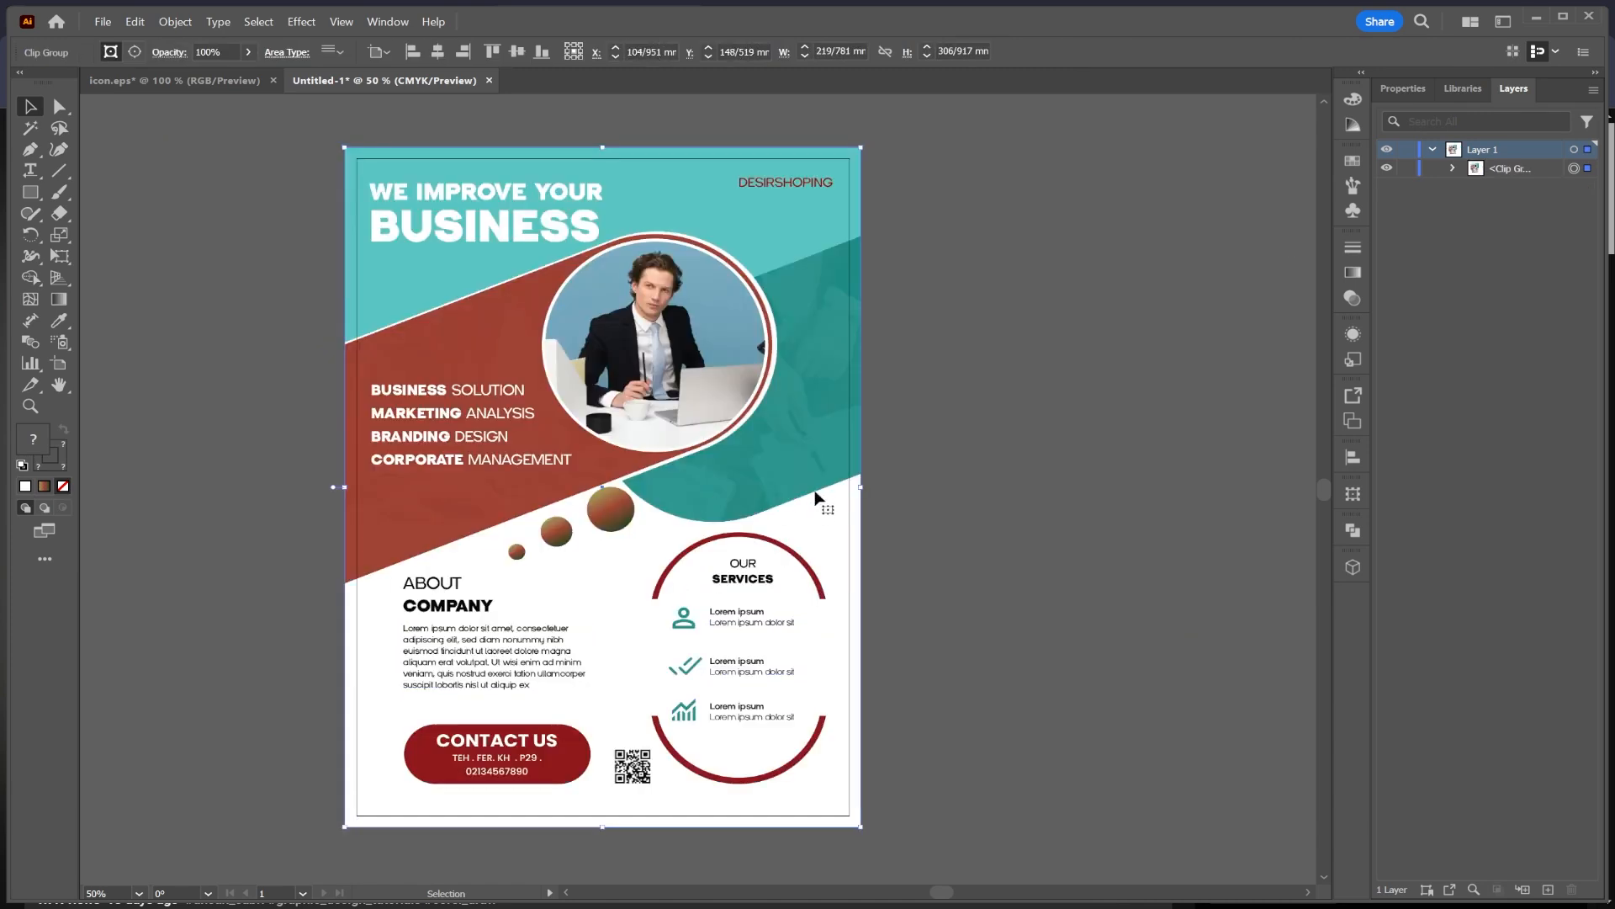
click(127, 244)
scroll(967, 361, right, 8)
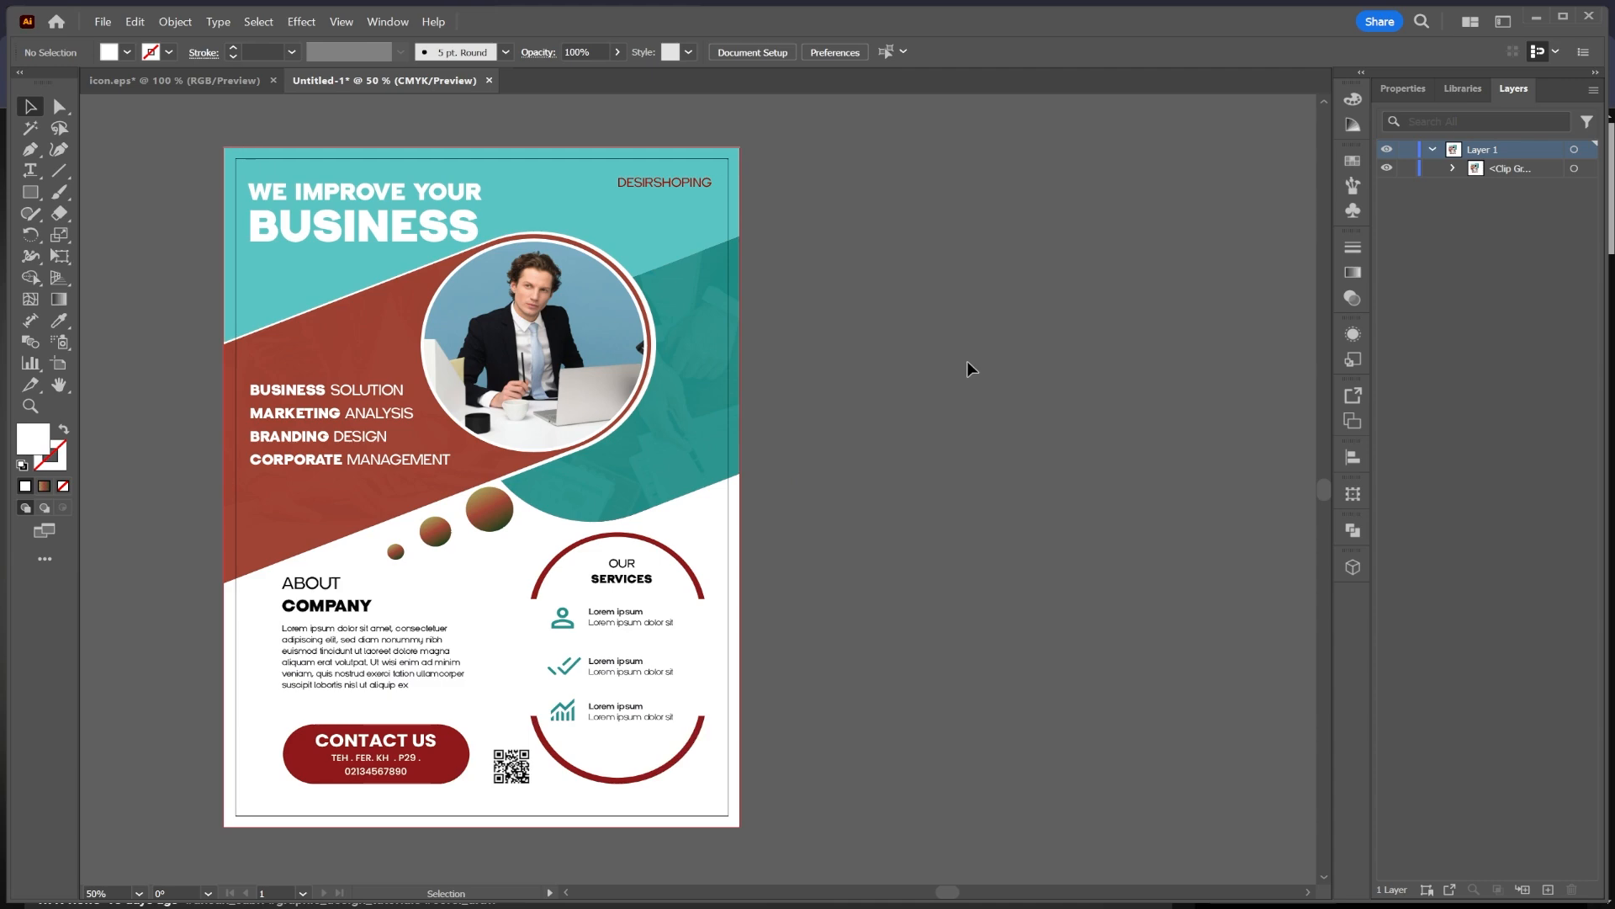